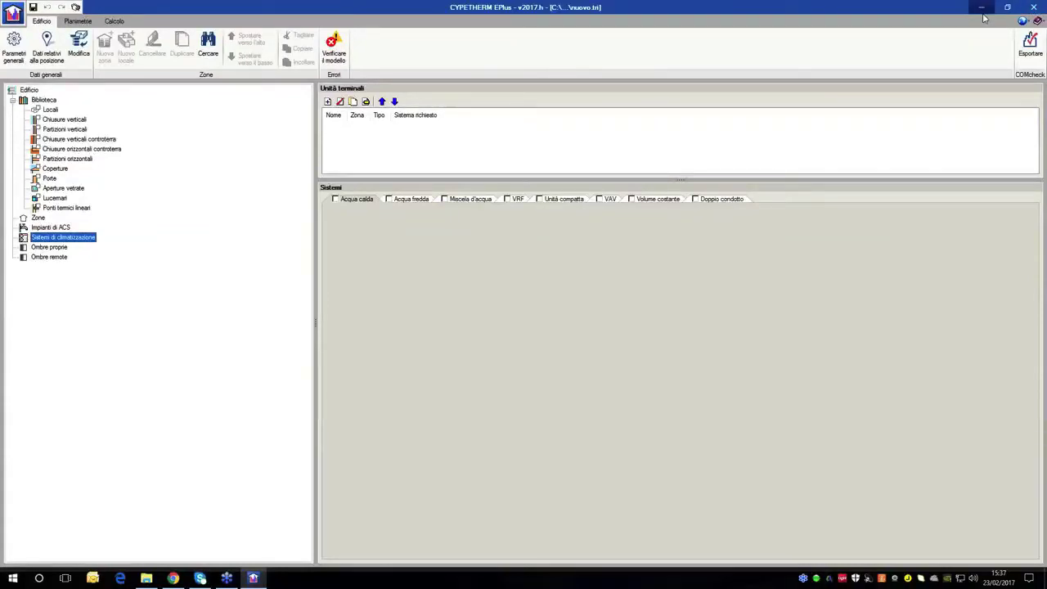
- Switch to IFC Builder with the Caso Studio 5B project from the CYPE Suite launcher and dismiss the launcher
click(983, 13)
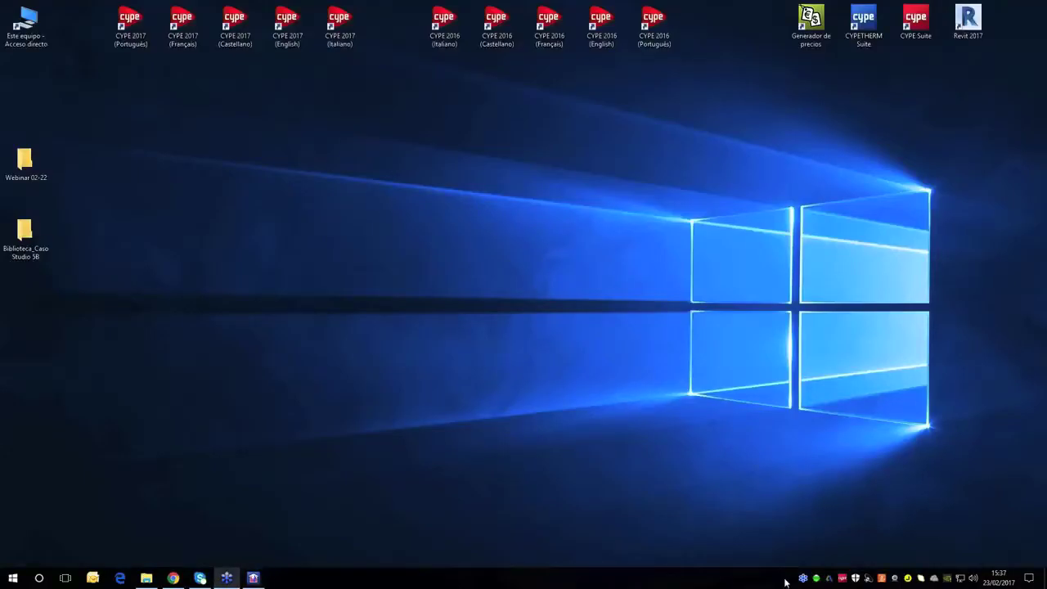
click(842, 578)
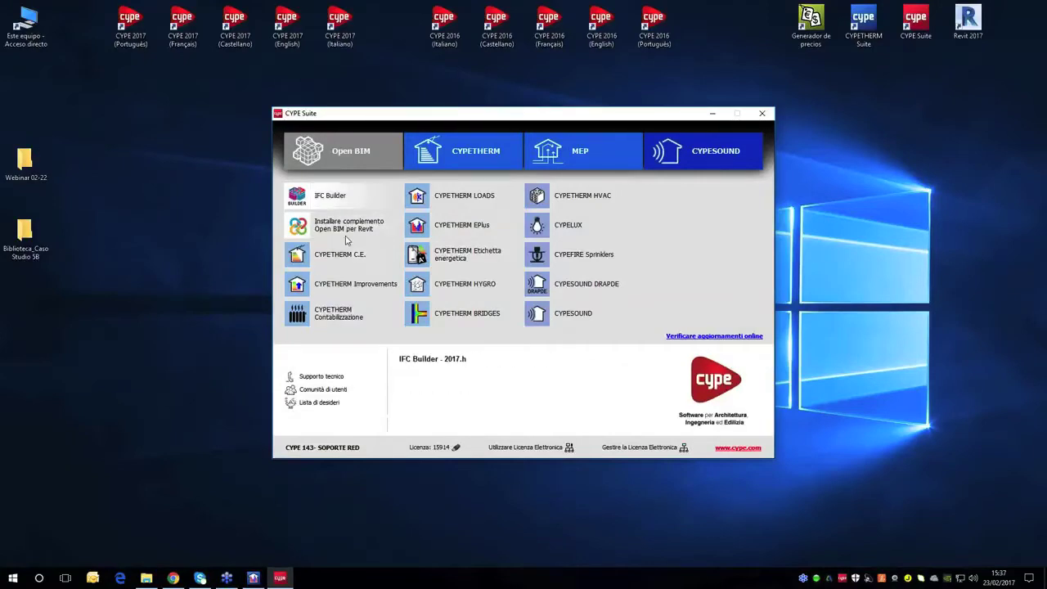
click(339, 198)
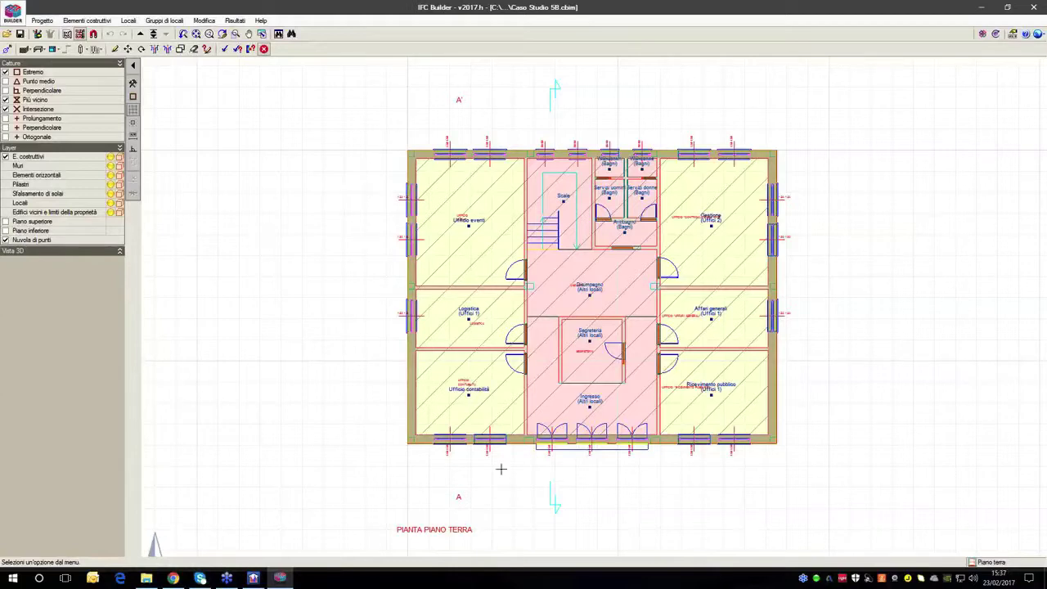
click(842, 579)
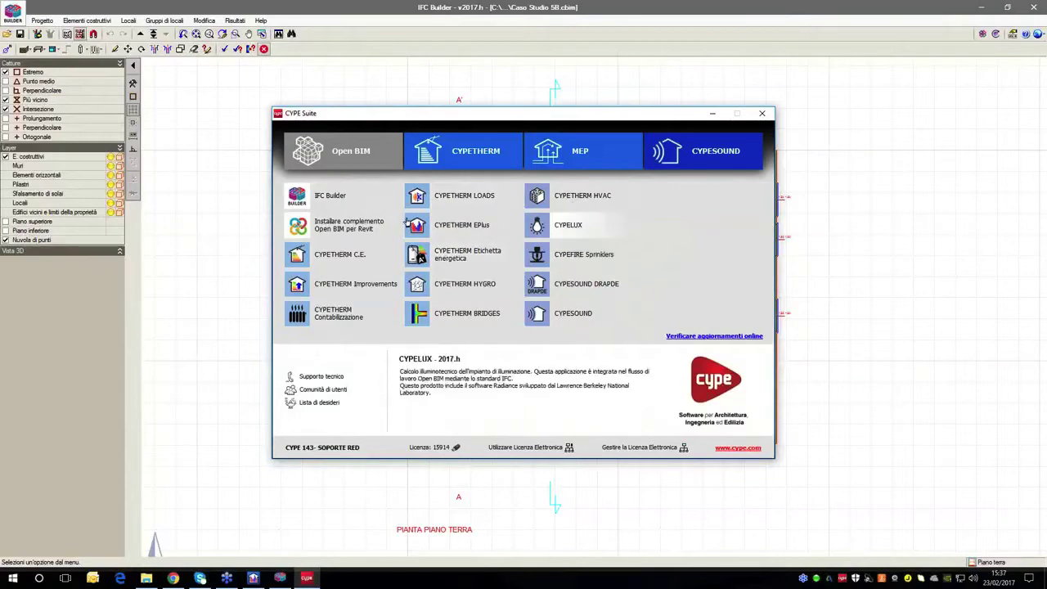
click(713, 114)
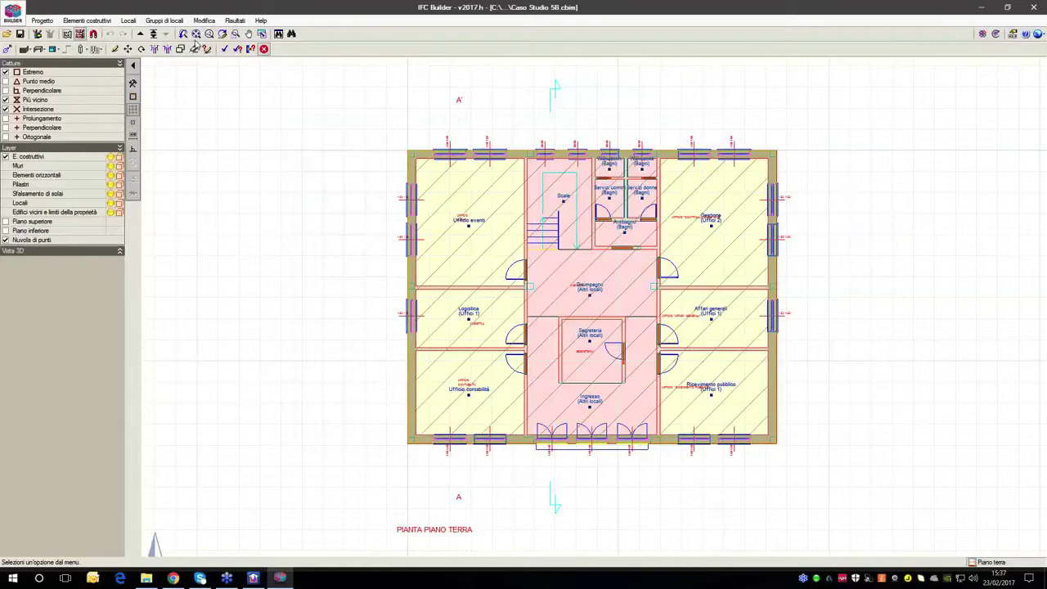
- Review which rooms are assigned to the room groups C1, C2 and C3, leaving the assignments as they are
click(164, 20)
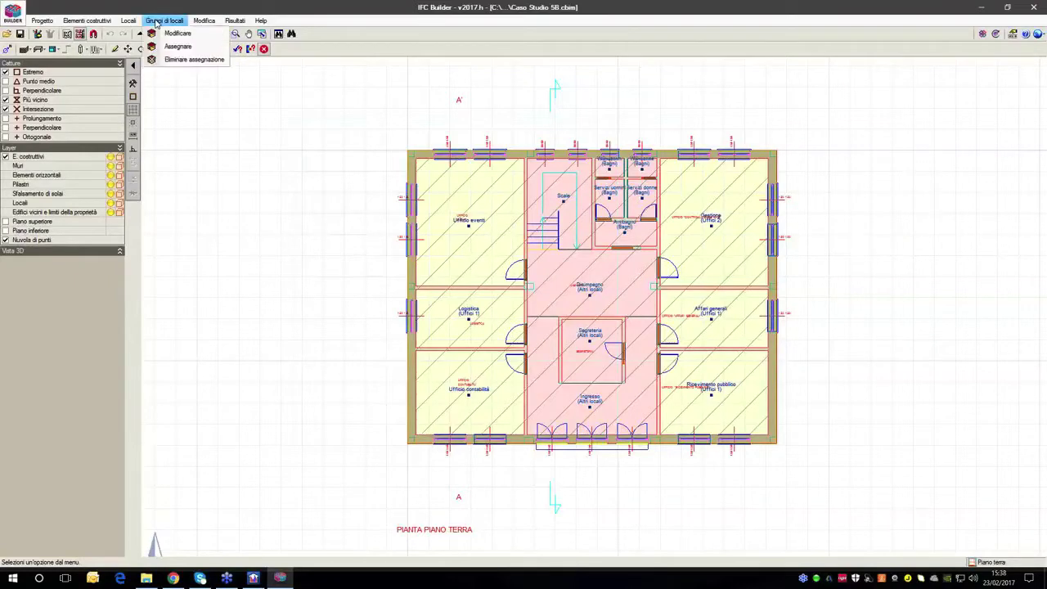
click(179, 46)
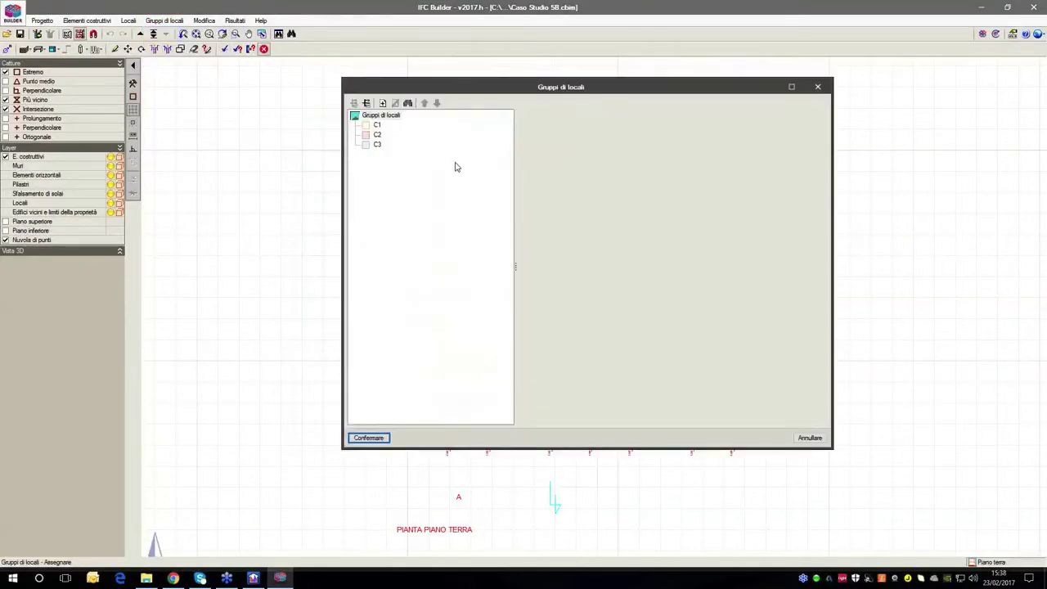
click(379, 126)
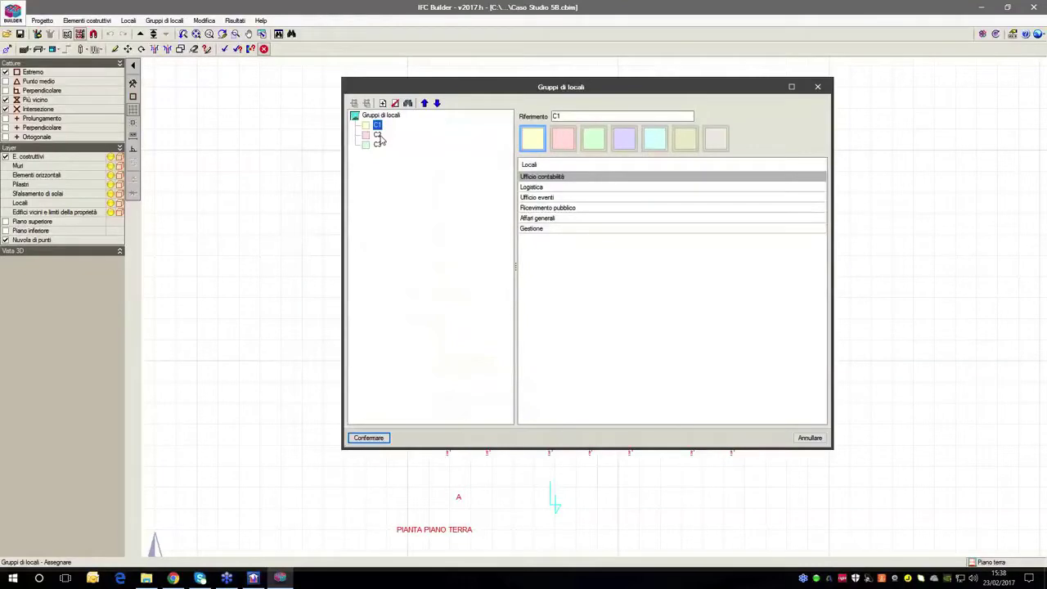
click(378, 135)
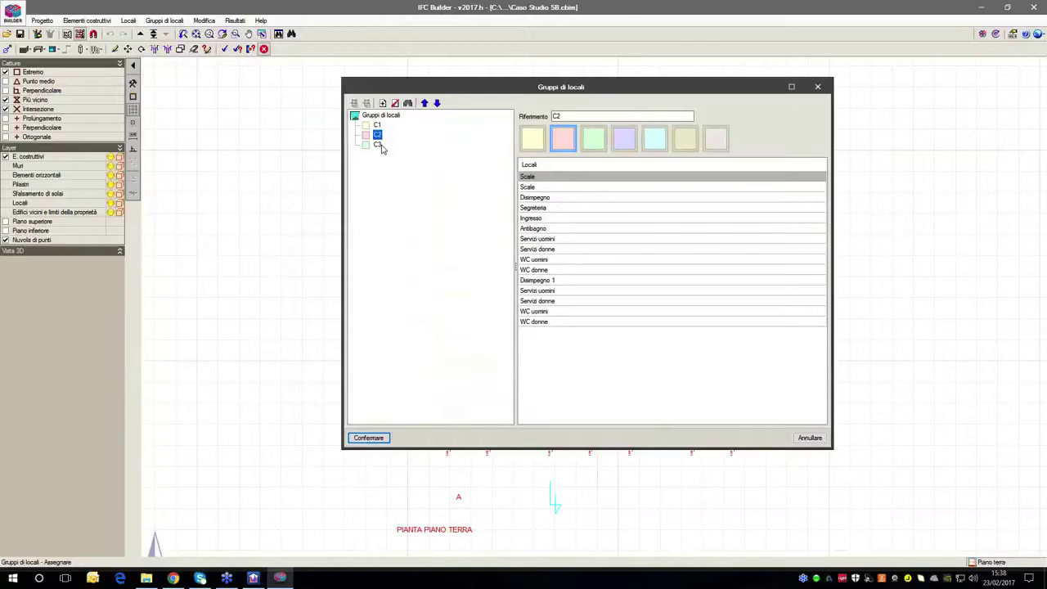
click(378, 145)
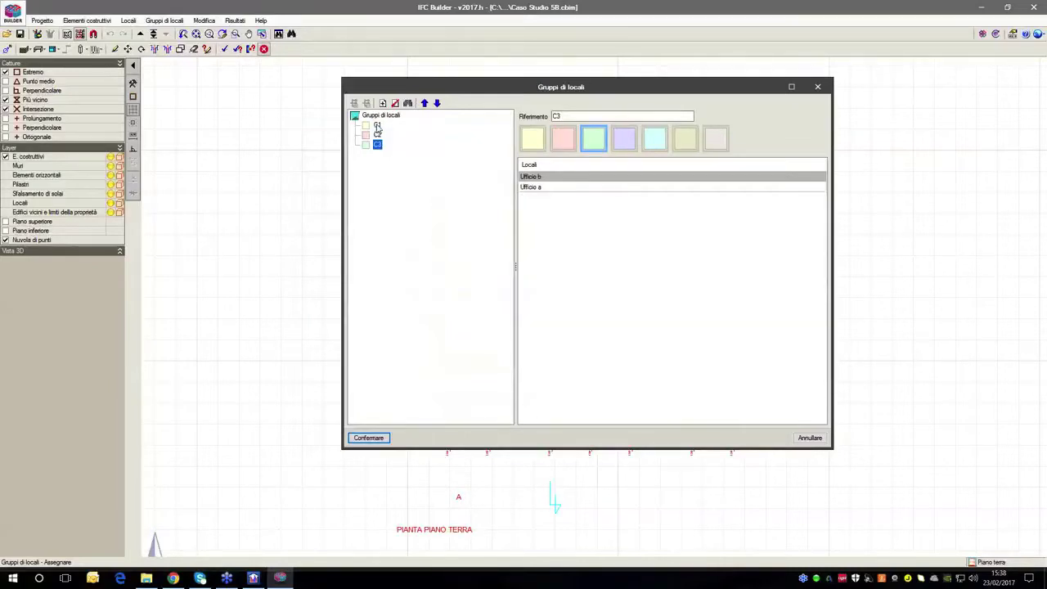
click(377, 125)
click(378, 135)
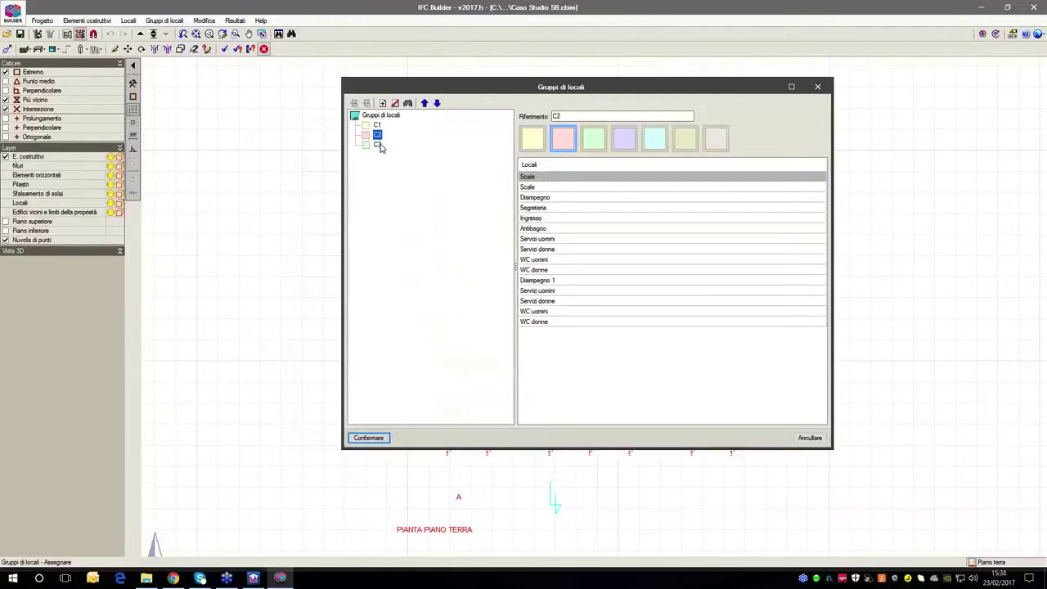
click(818, 88)
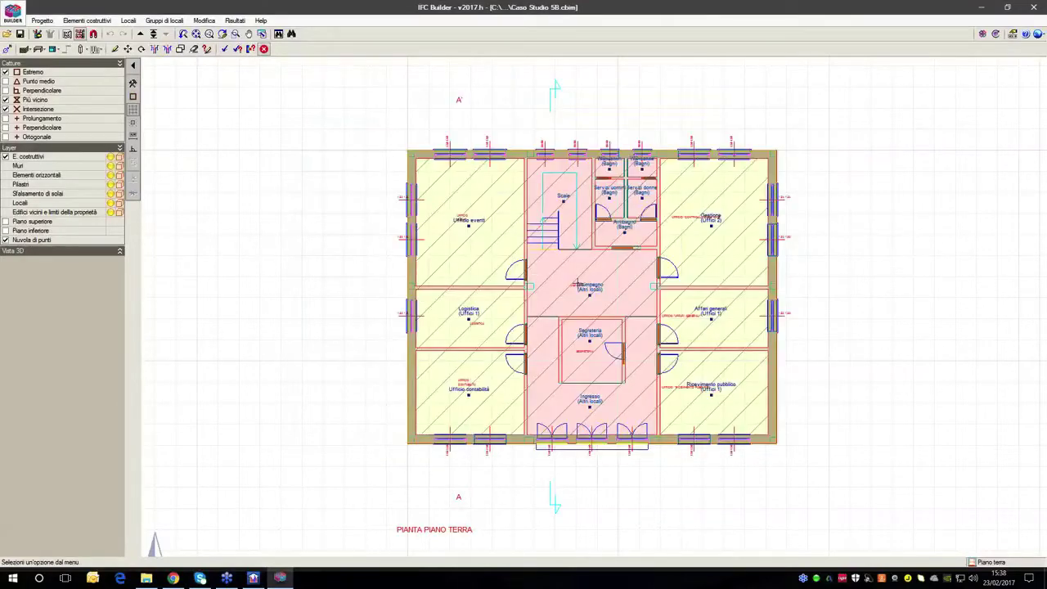
- Inspect the ground floor plan together with its 3D preview from different angles
scroll(537, 272, up, 3)
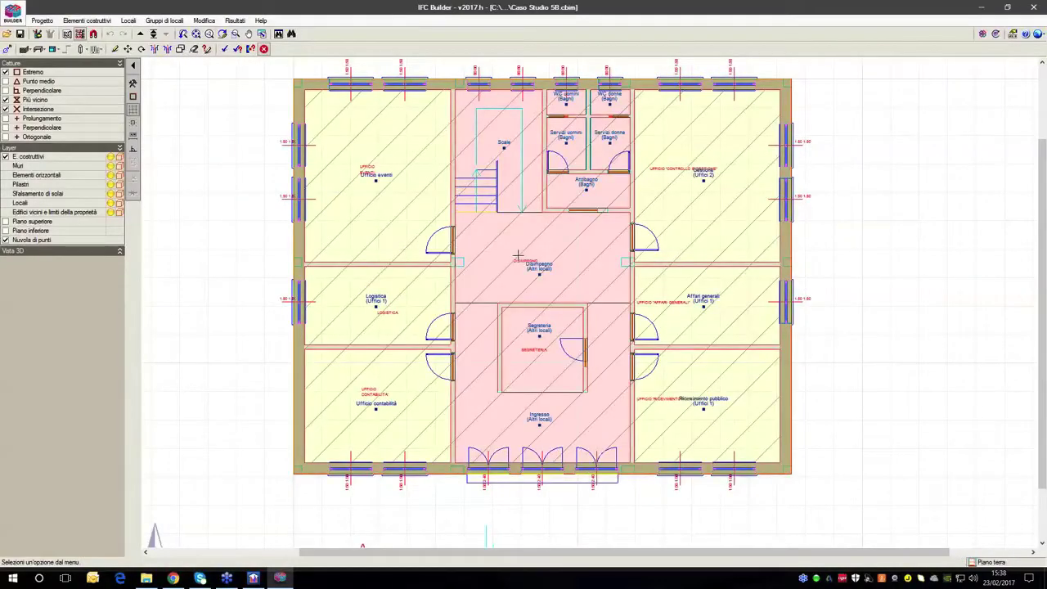
click(121, 252)
drag(78, 308, 103, 304)
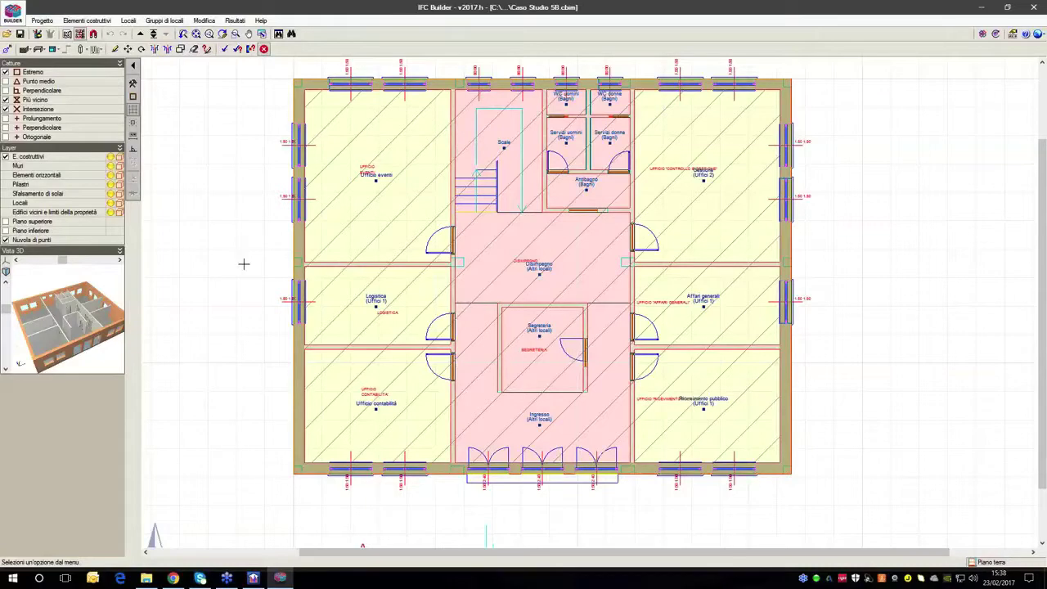
scroll(568, 248, up, 3)
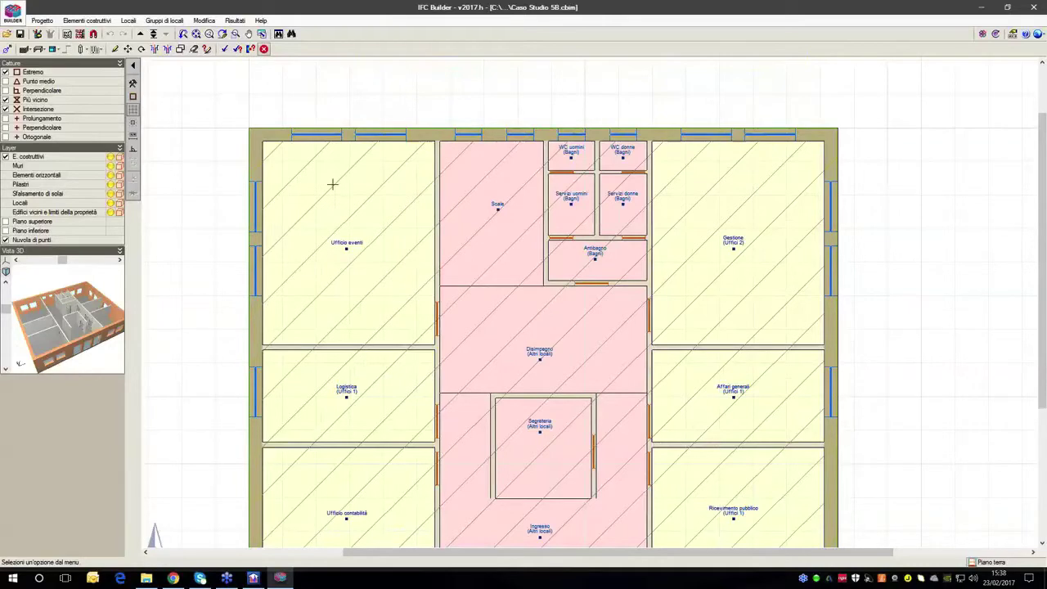
drag(36, 356, 69, 315)
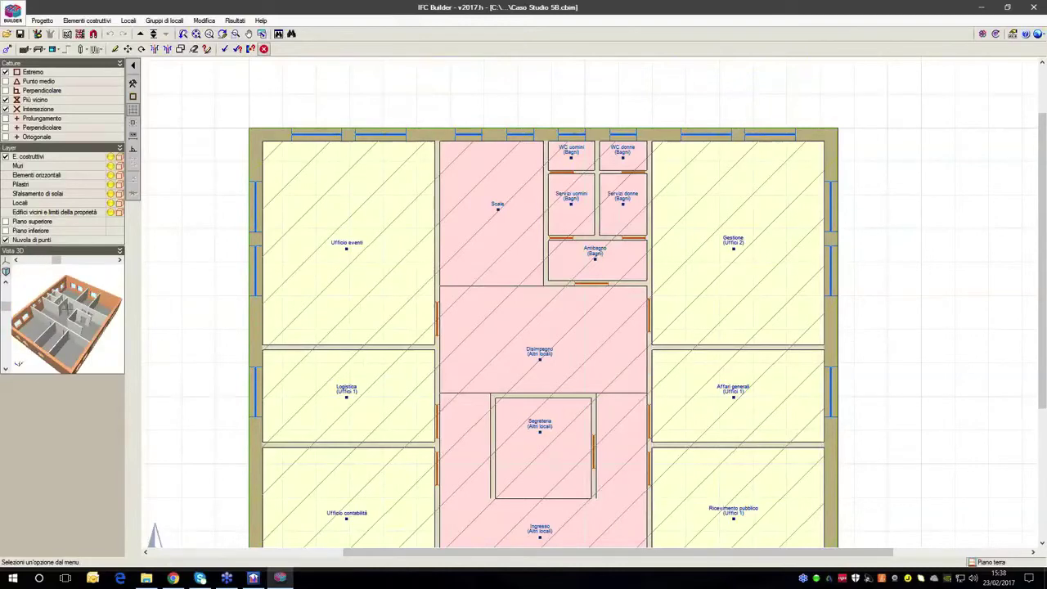
- Inspect the whole building in a 3D view of all floors and the ground floor preview from another side
click(42, 20)
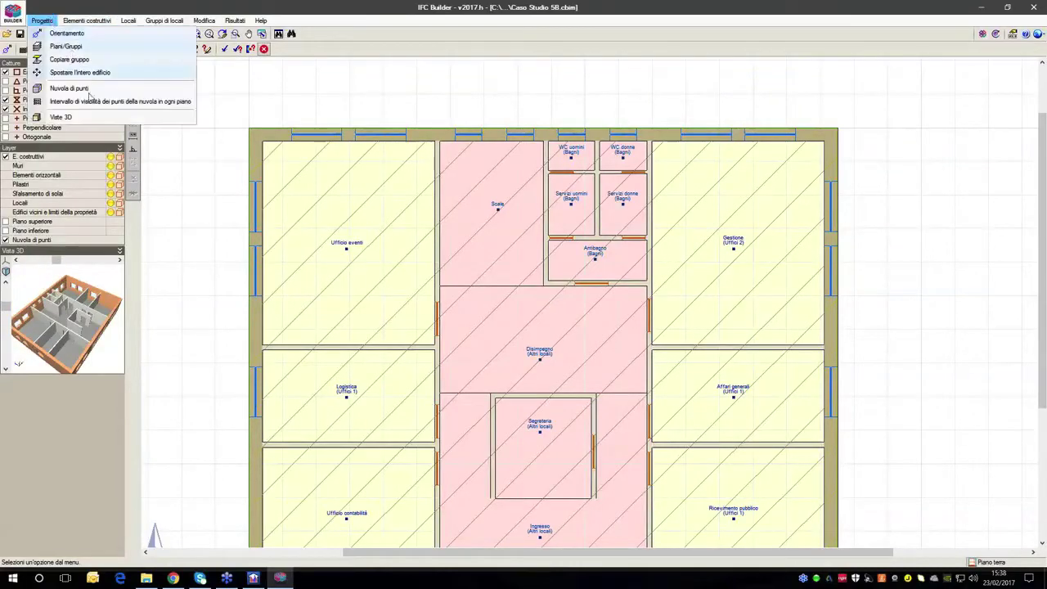
click(101, 117)
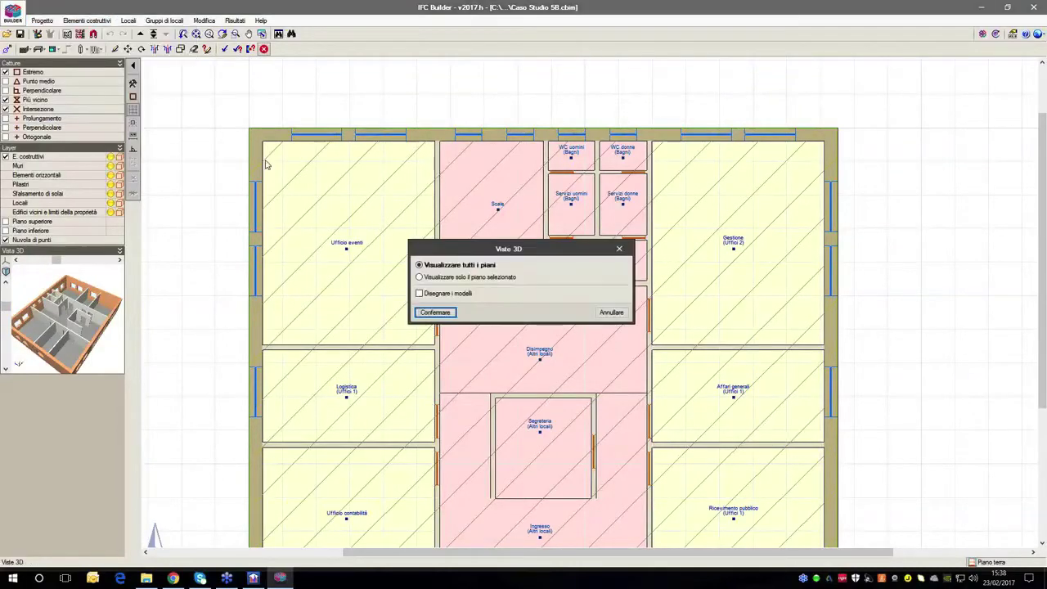
click(440, 311)
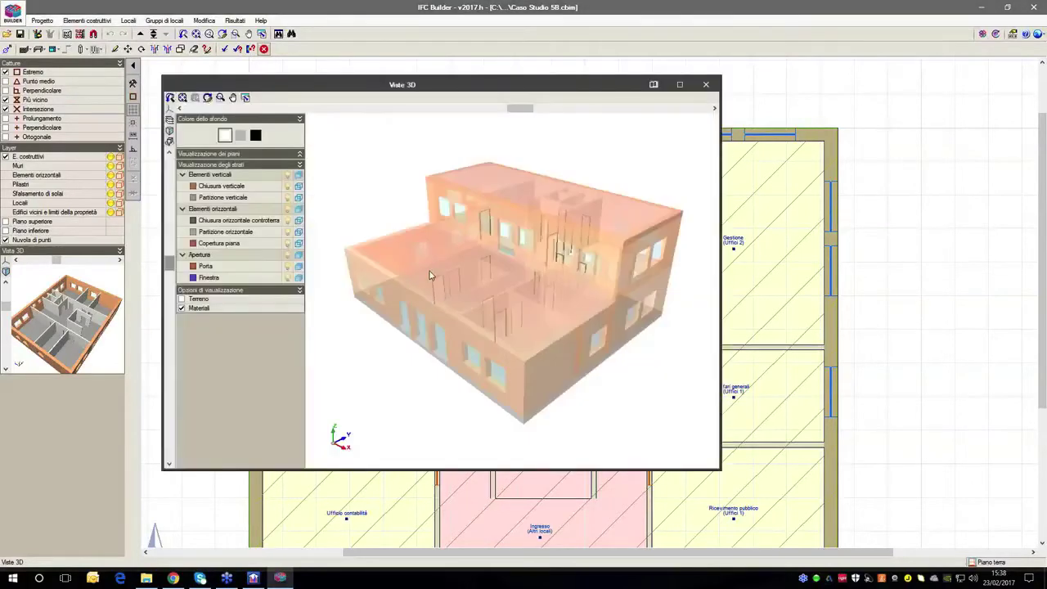
drag(463, 283, 401, 250)
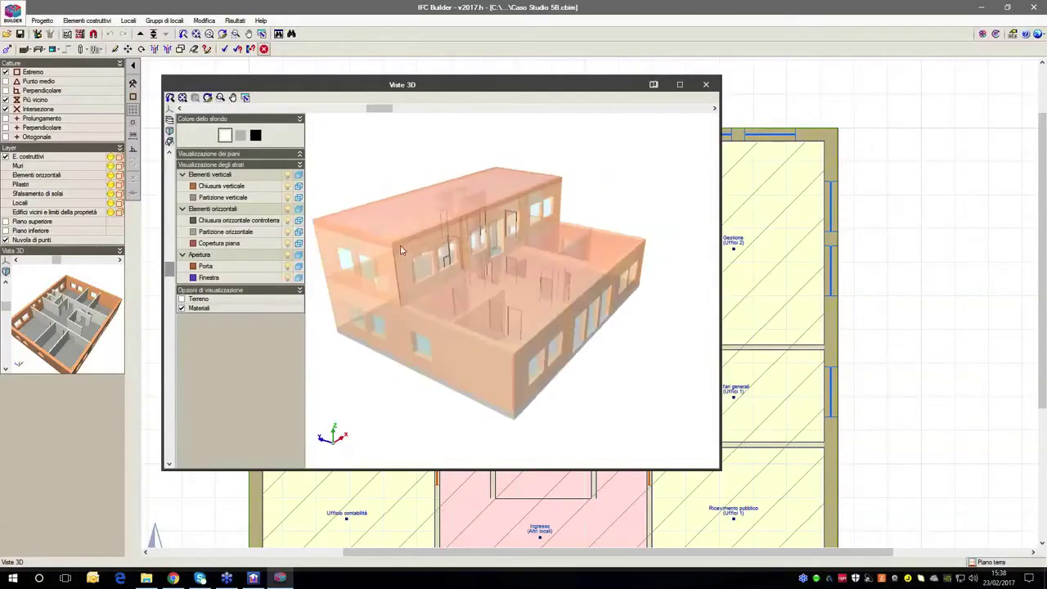
click(706, 85)
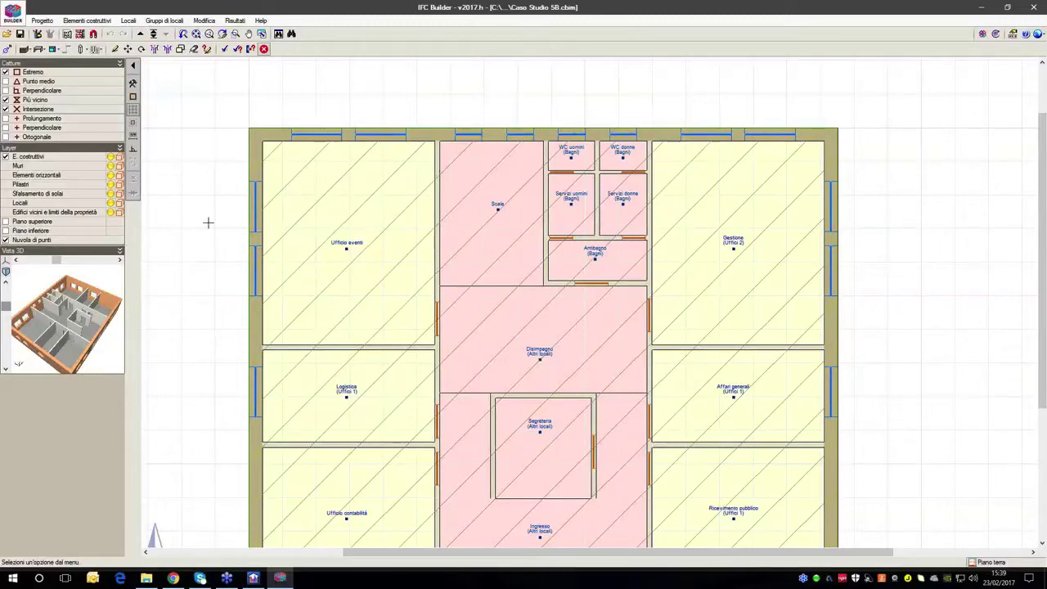
drag(125, 279, 102, 303)
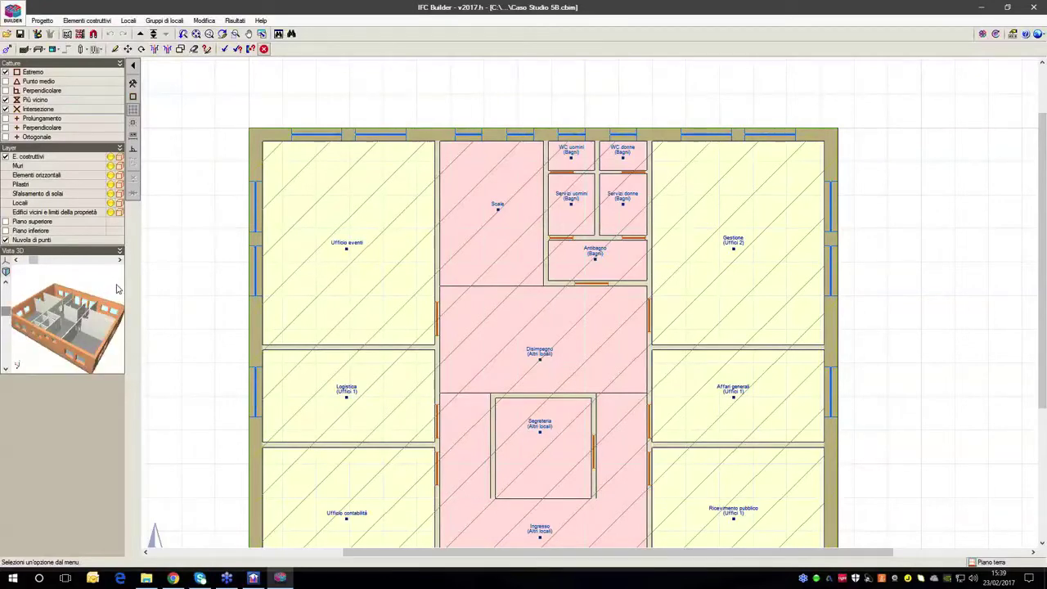
- Start an IFC export and create a new BIMserver.center project named W 23_02 for it
click(18, 19)
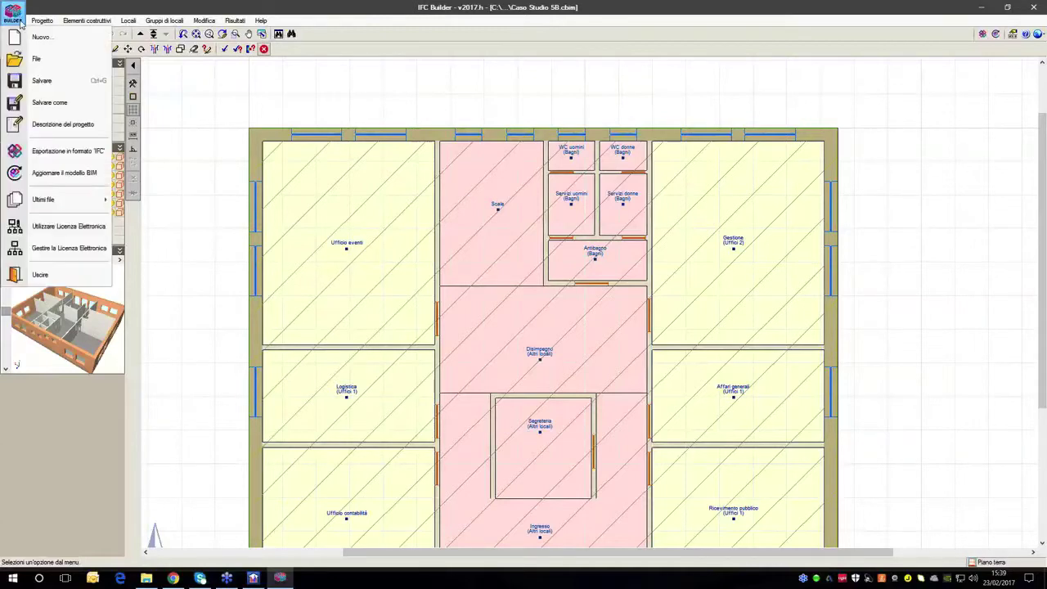
click(68, 154)
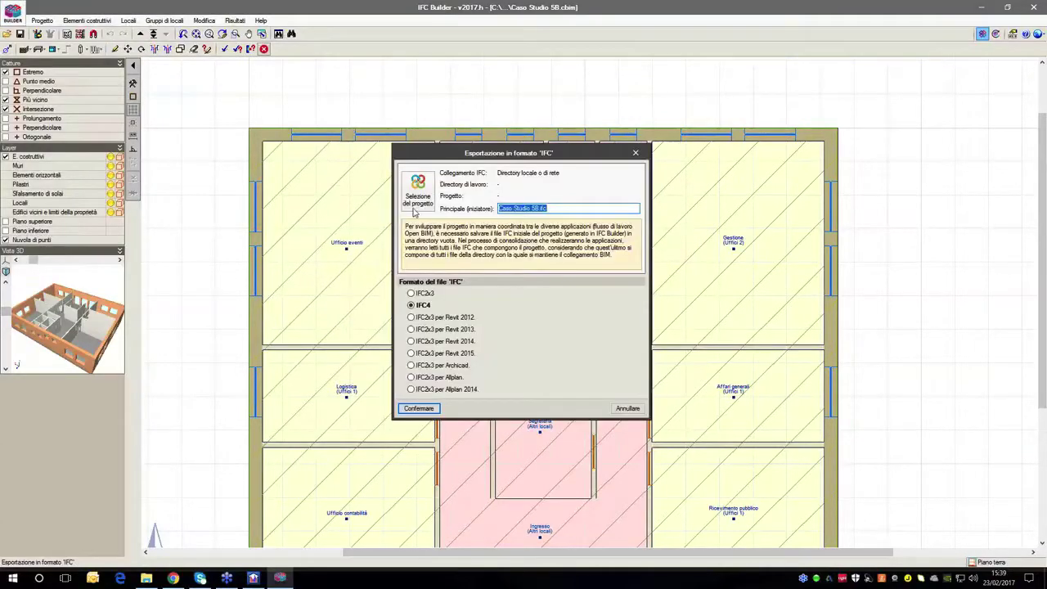
click(418, 197)
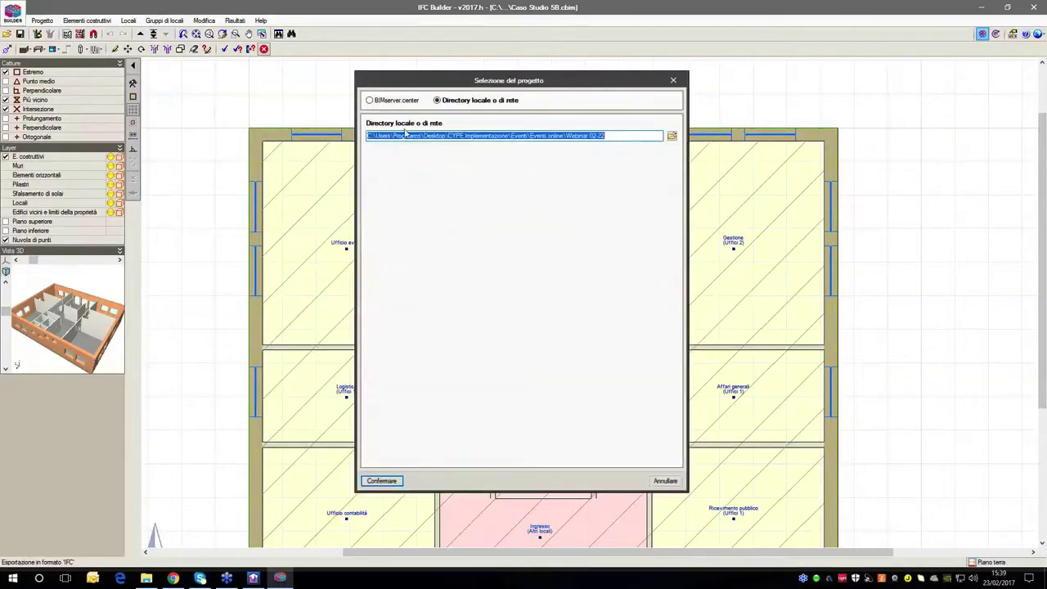
click(398, 100)
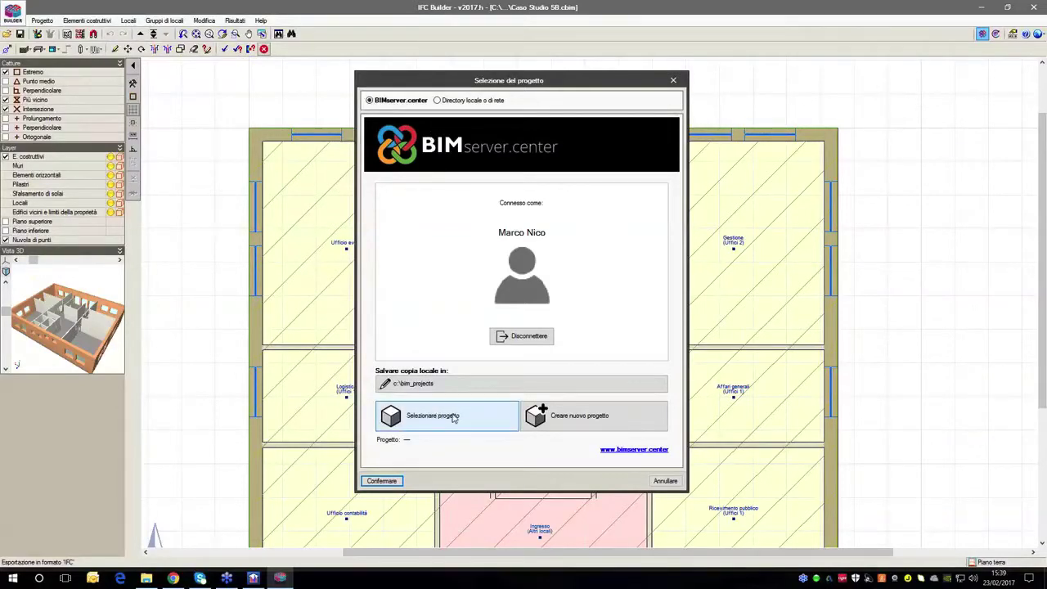
click(542, 406)
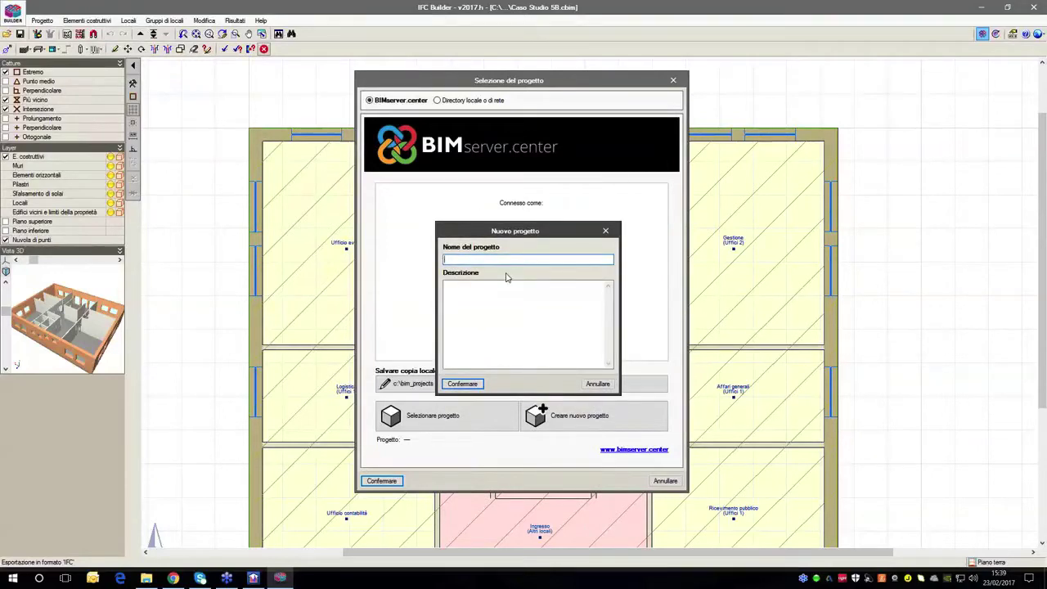
text(W 23_02)
click(462, 383)
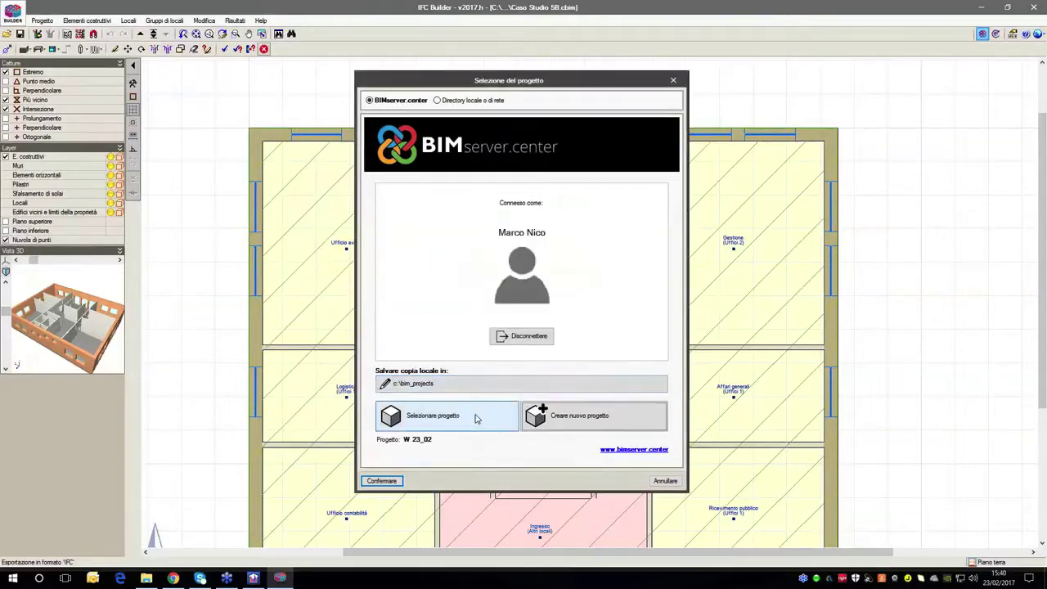
- Confirm the project link and export the model as Caso Studio 5B.ifc in IFC4 format
click(390, 482)
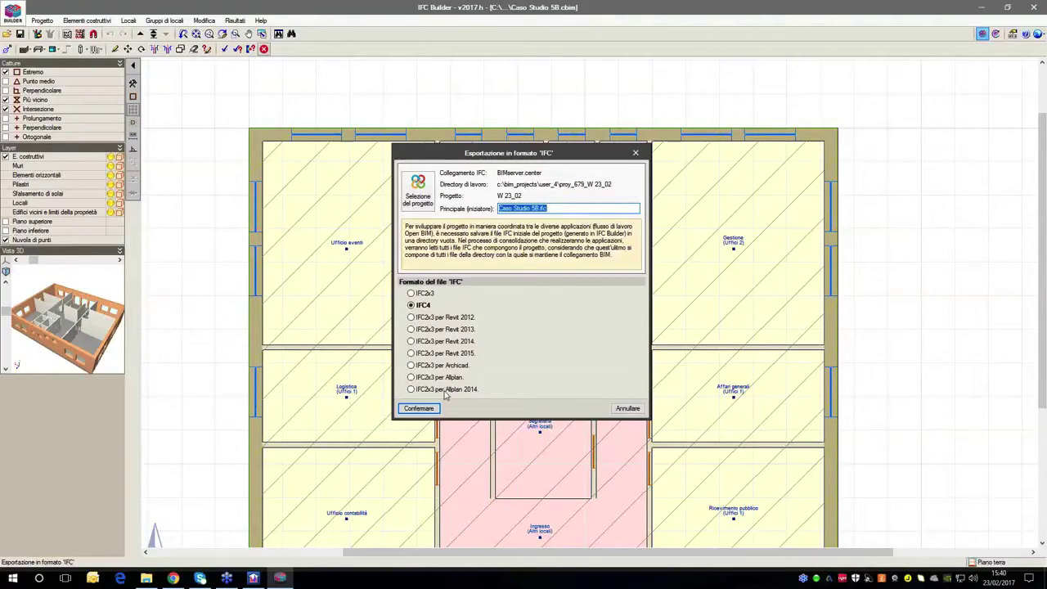
click(419, 408)
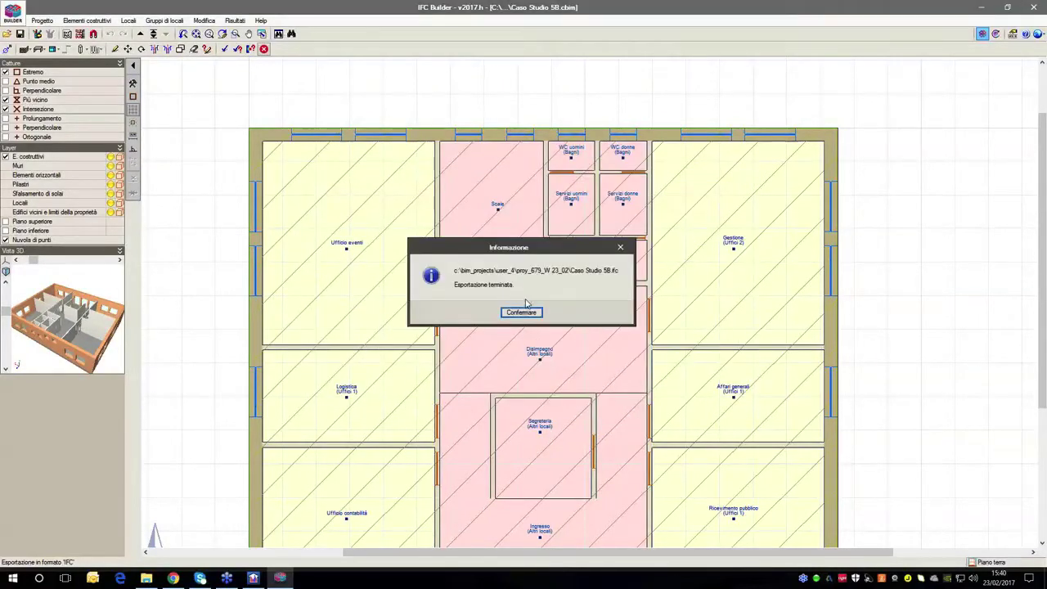
click(527, 314)
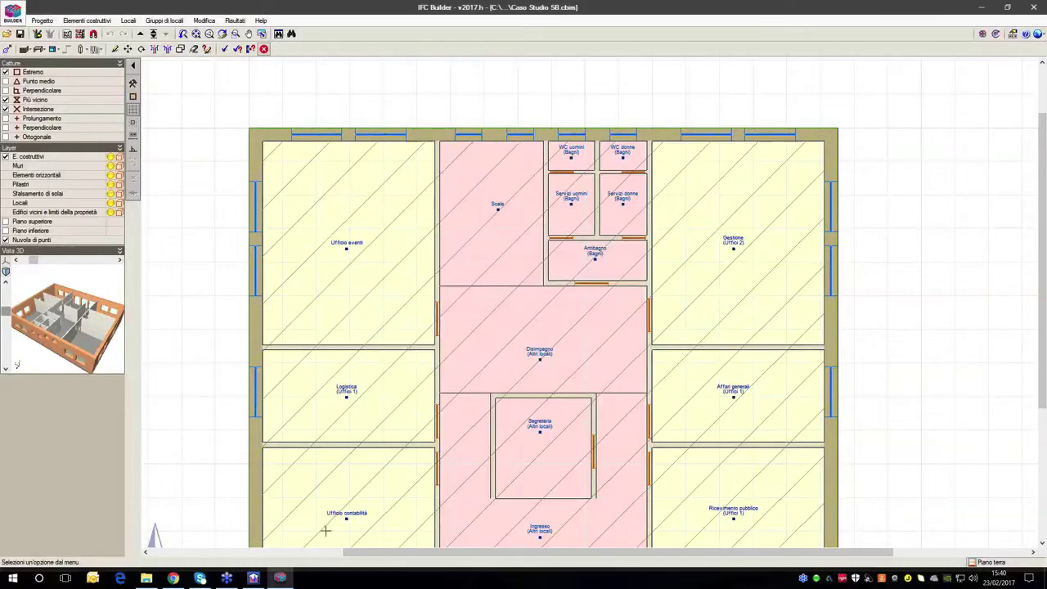
- Switch to the BIMserver.center site in Chrome and sign in with the prefilled account credentials to reach the project list
click(173, 578)
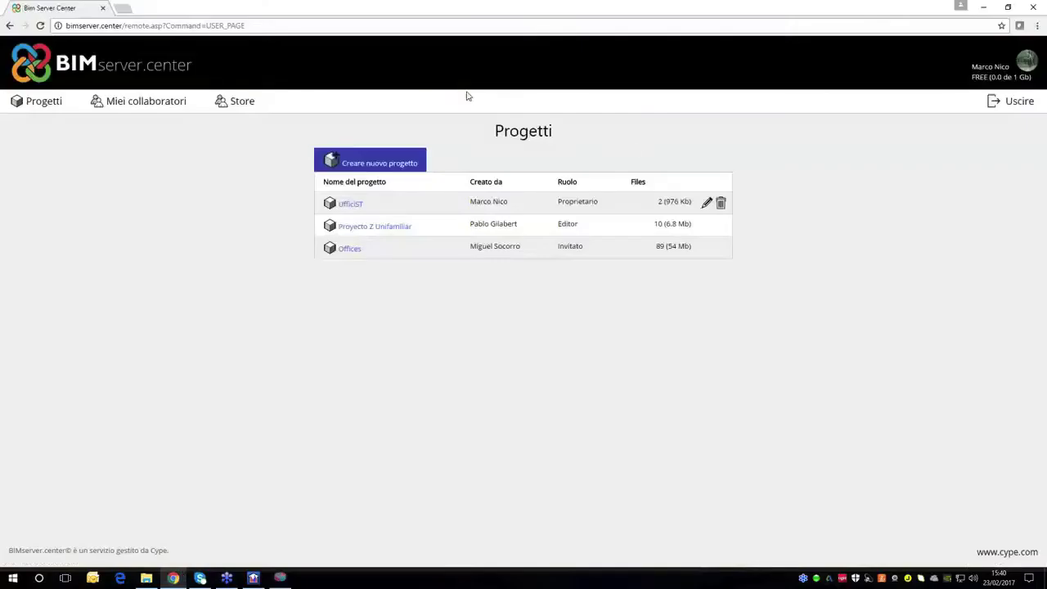
click(66, 74)
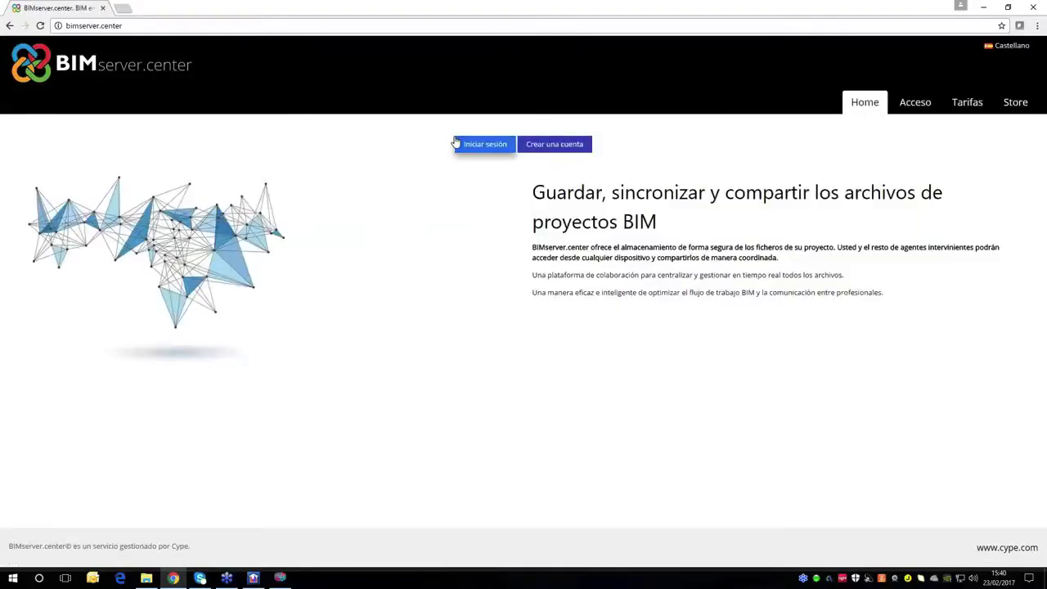
click(502, 148)
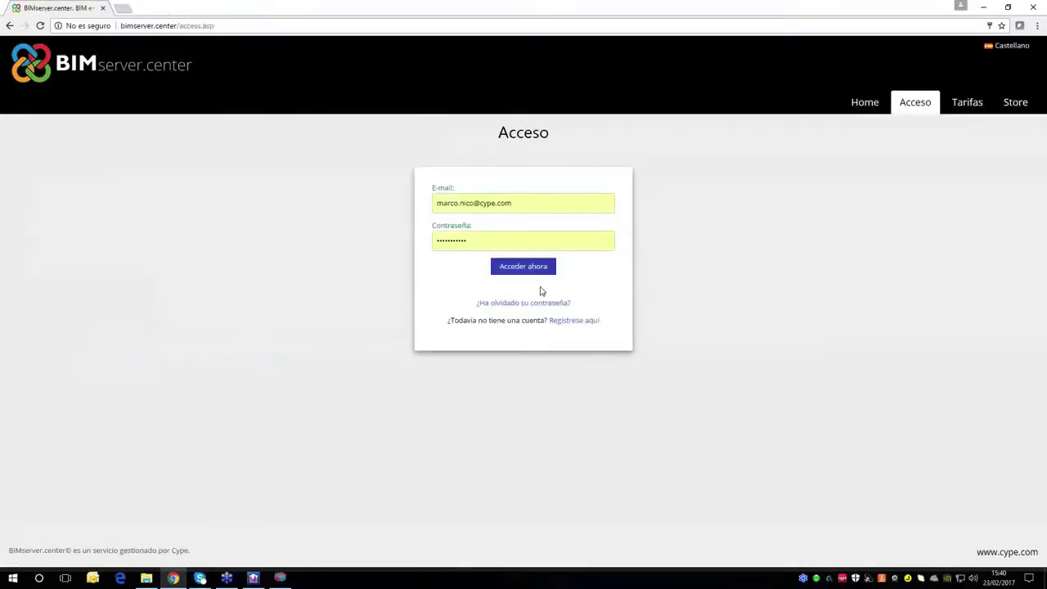
click(529, 273)
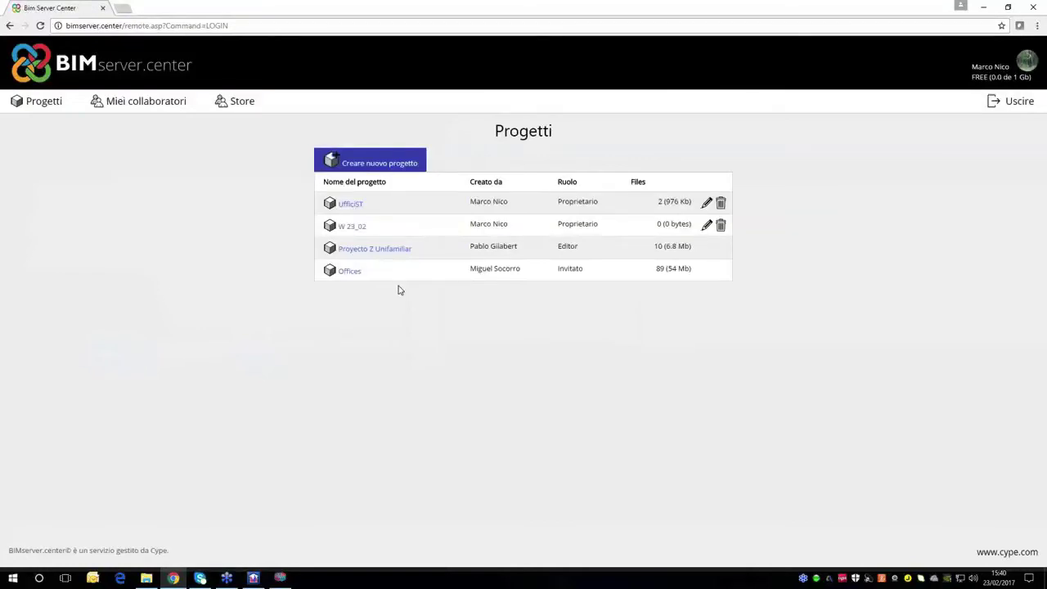
- Open the W 23_02 project on BIMserver.center and start an invitation for a new collaborator
click(361, 234)
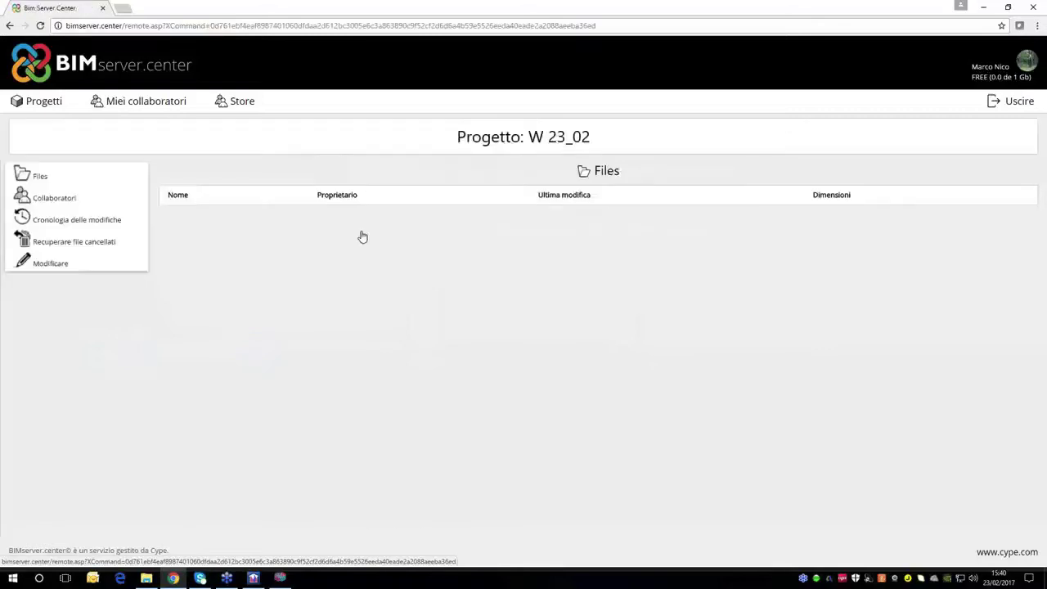
click(75, 203)
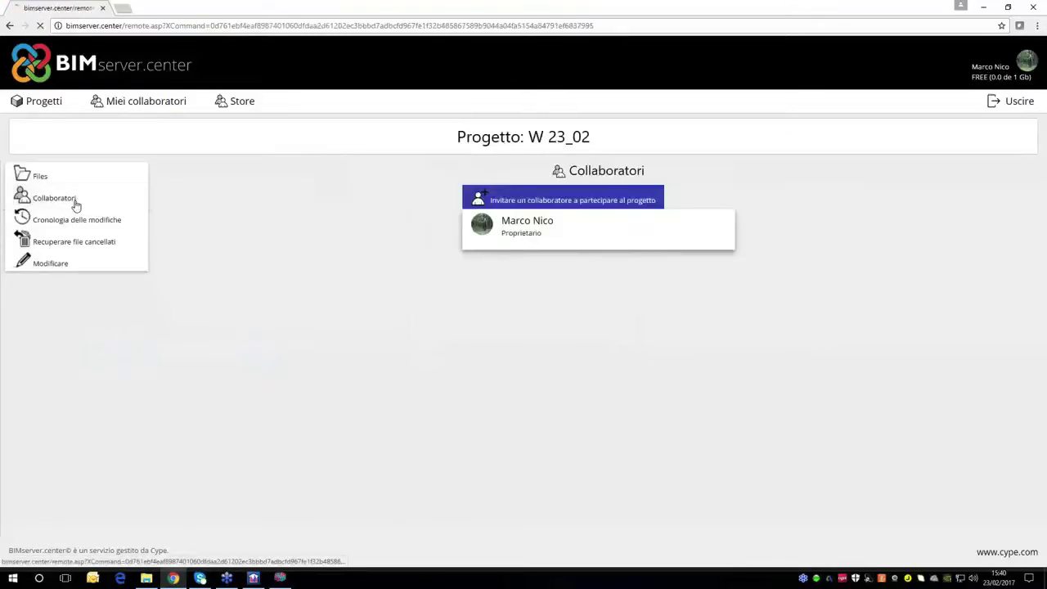
click(587, 201)
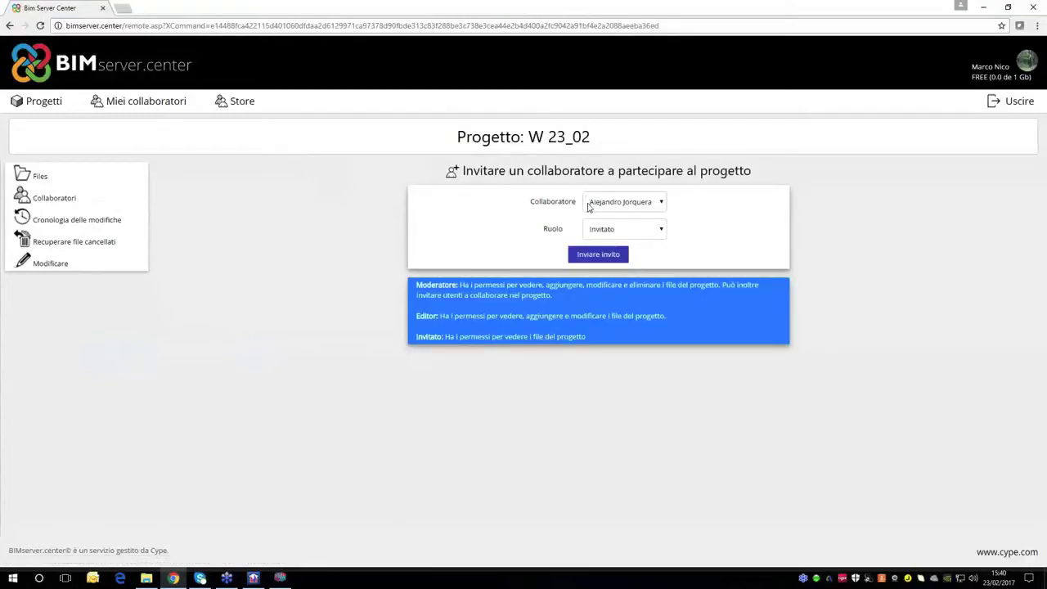
- Choose the third listed collaborator, assign the Moderatore role and send the project invitation
click(660, 206)
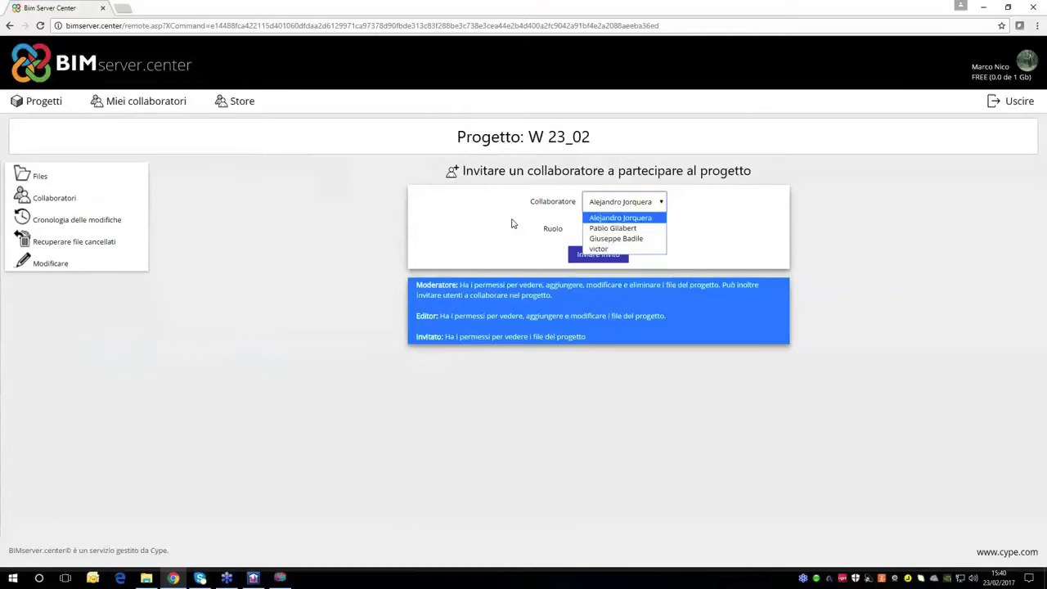
click(629, 238)
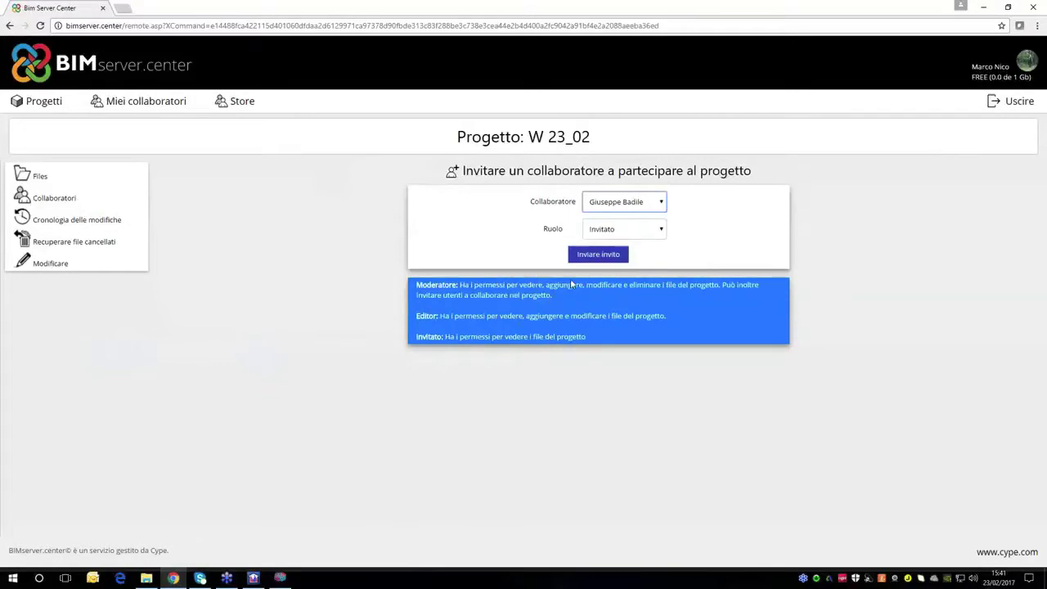
click(646, 230)
click(630, 243)
click(628, 254)
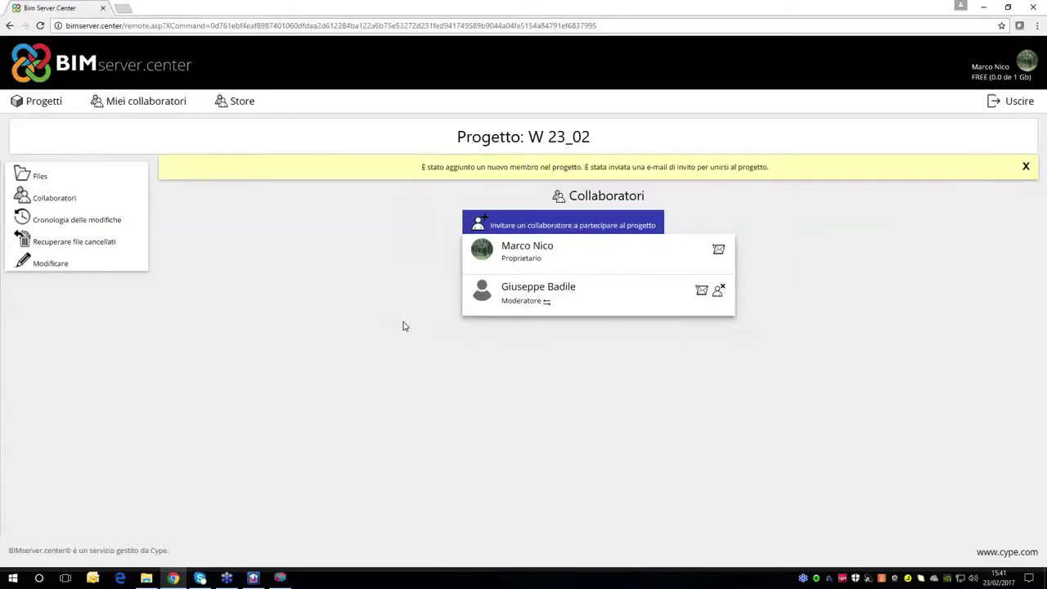
- Leave the browser, switch to CYPETHERM EPlus and create a new project with the file name Nuovos
click(985, 7)
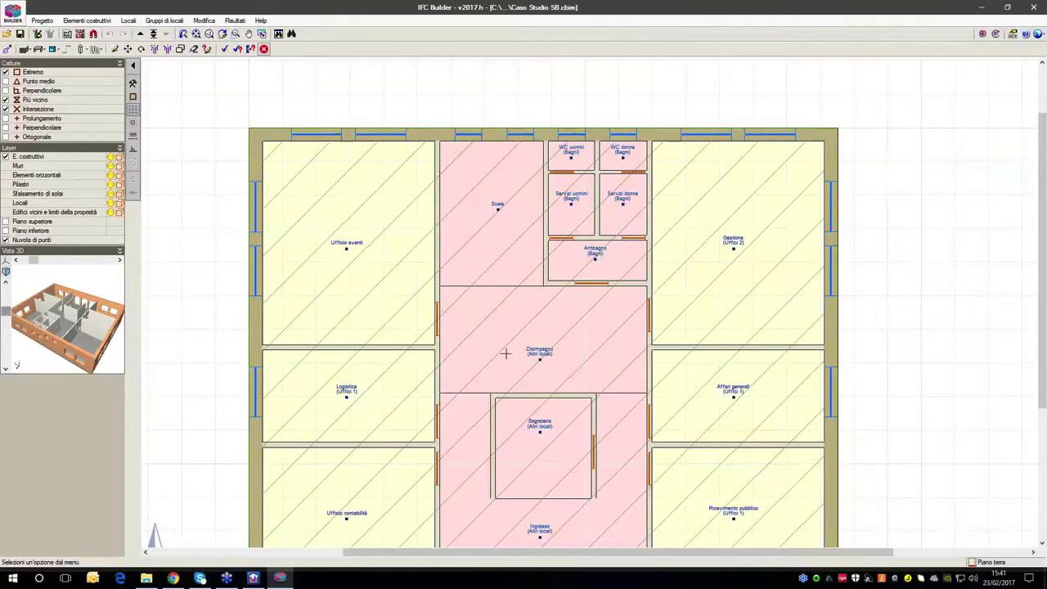
scroll(506, 353, down, 1)
middle_drag(502, 350, 516, 298)
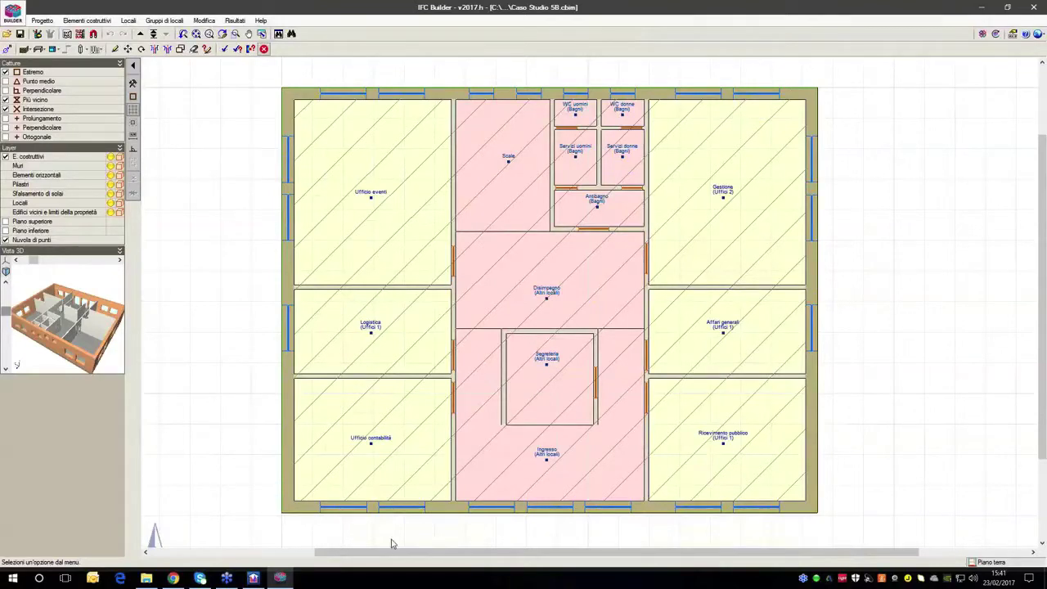
click(260, 581)
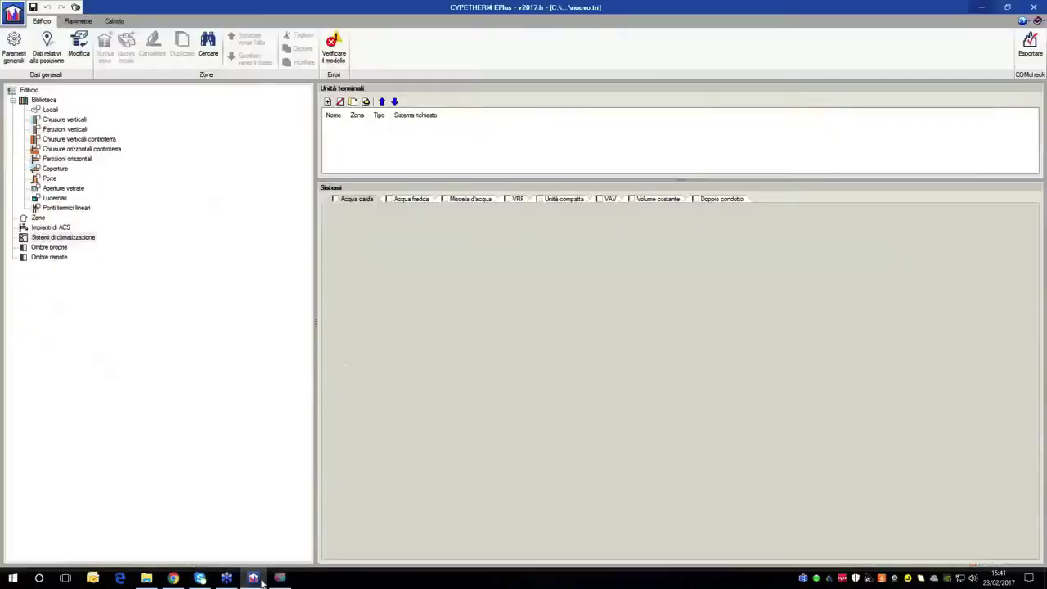
click(12, 12)
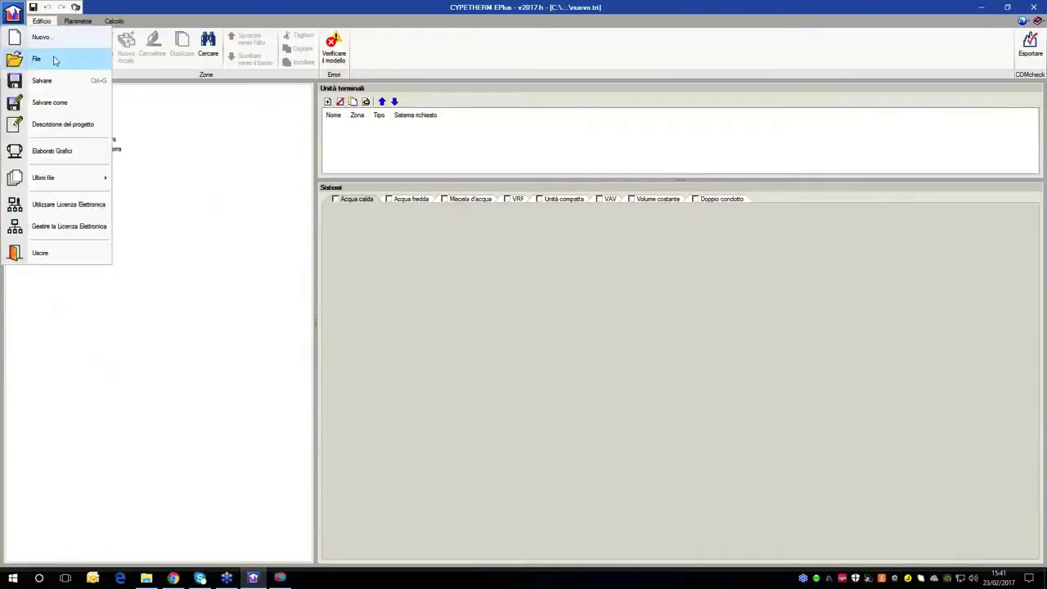
click(49, 38)
click(458, 310)
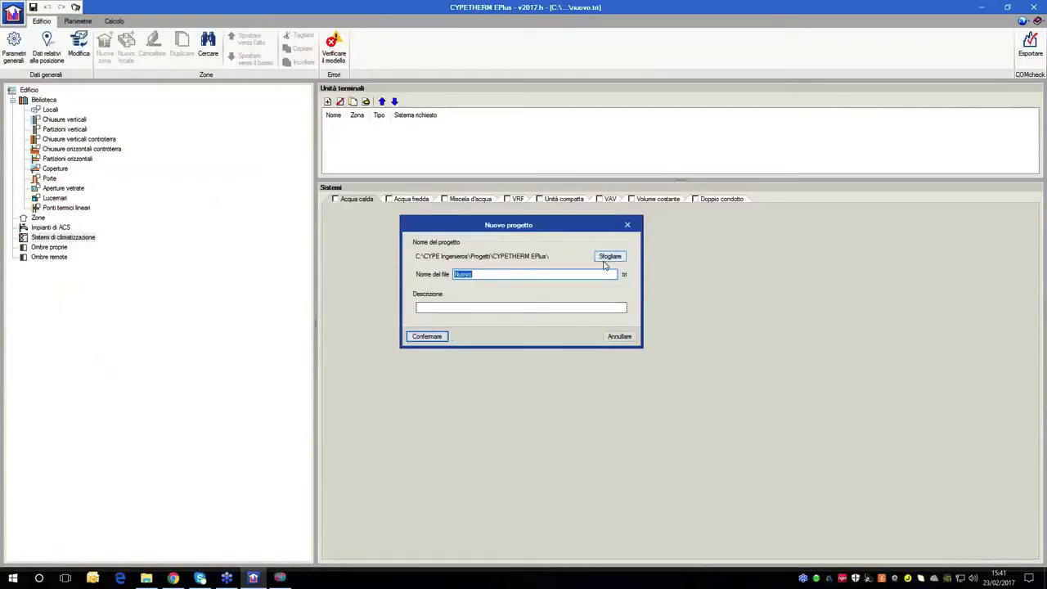
click(434, 336)
click(456, 311)
click(508, 309)
click(427, 336)
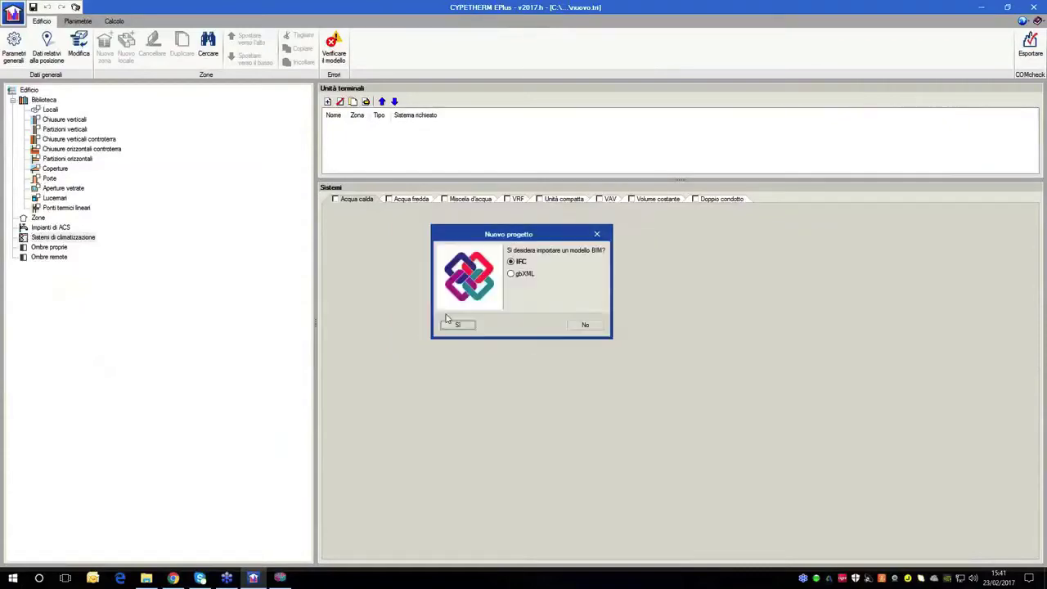
- Accept importing an IFC model and select the BIMserver.center project W 23_02 as its source
click(457, 325)
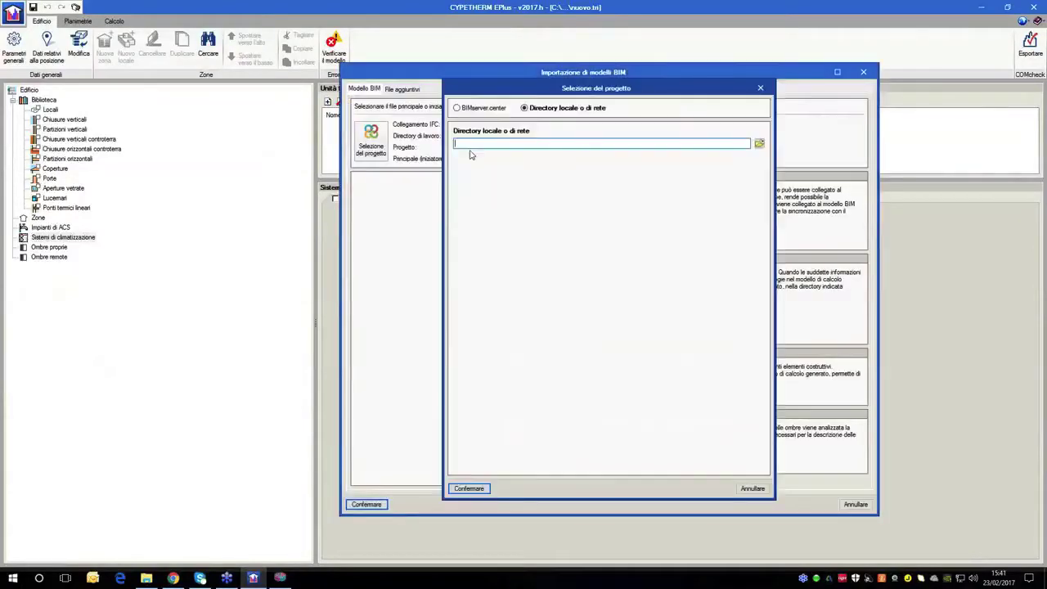
click(483, 112)
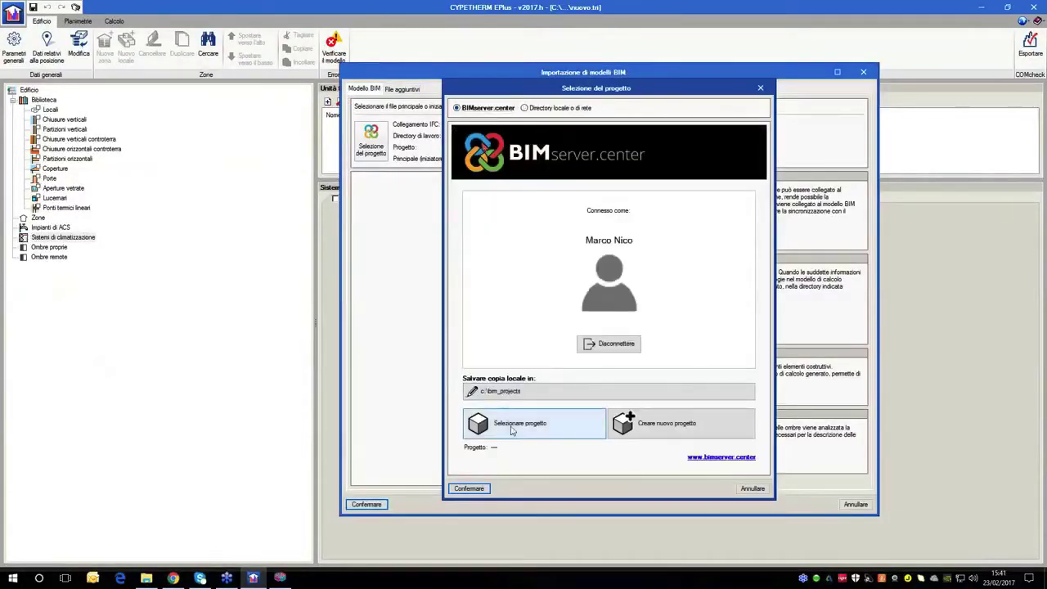
click(536, 426)
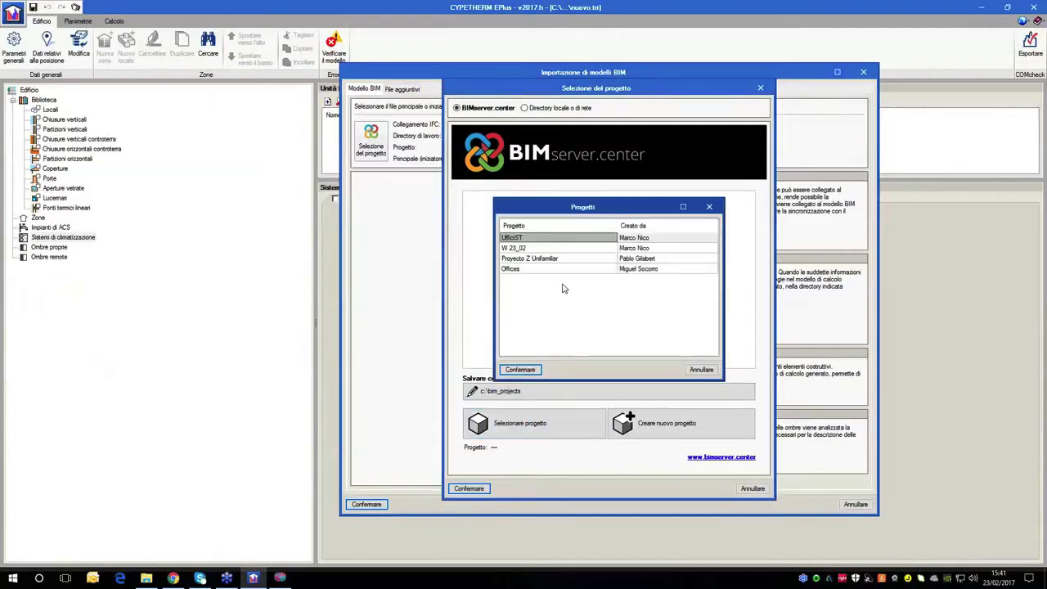
click(552, 249)
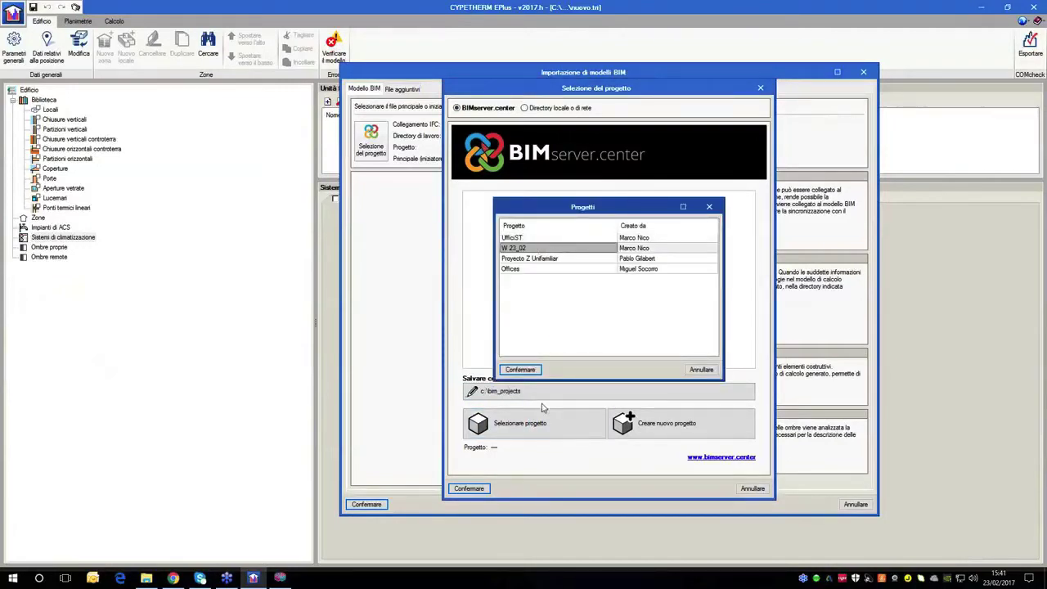
click(525, 371)
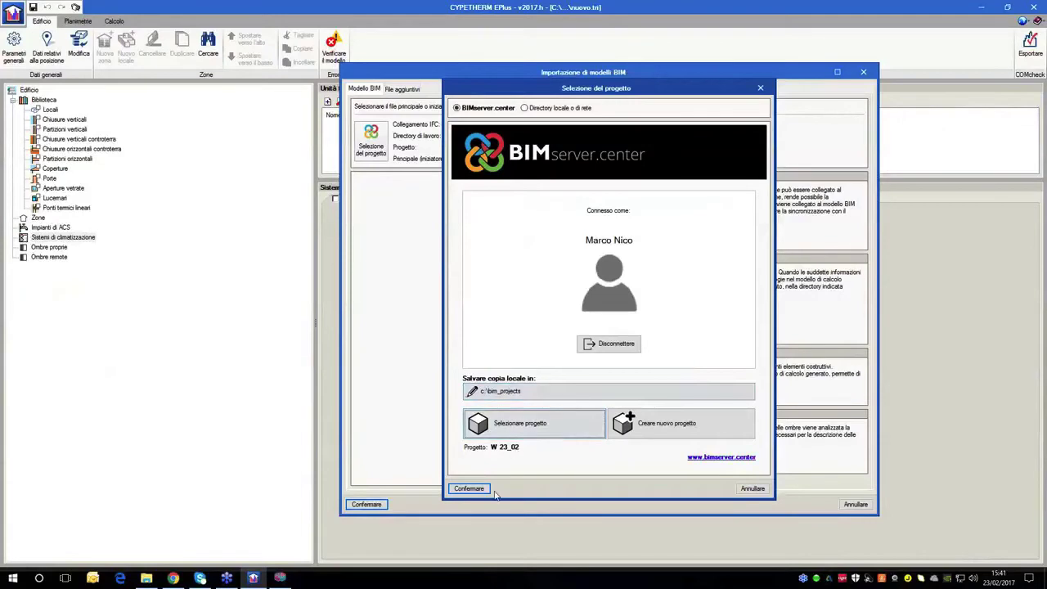
click(470, 488)
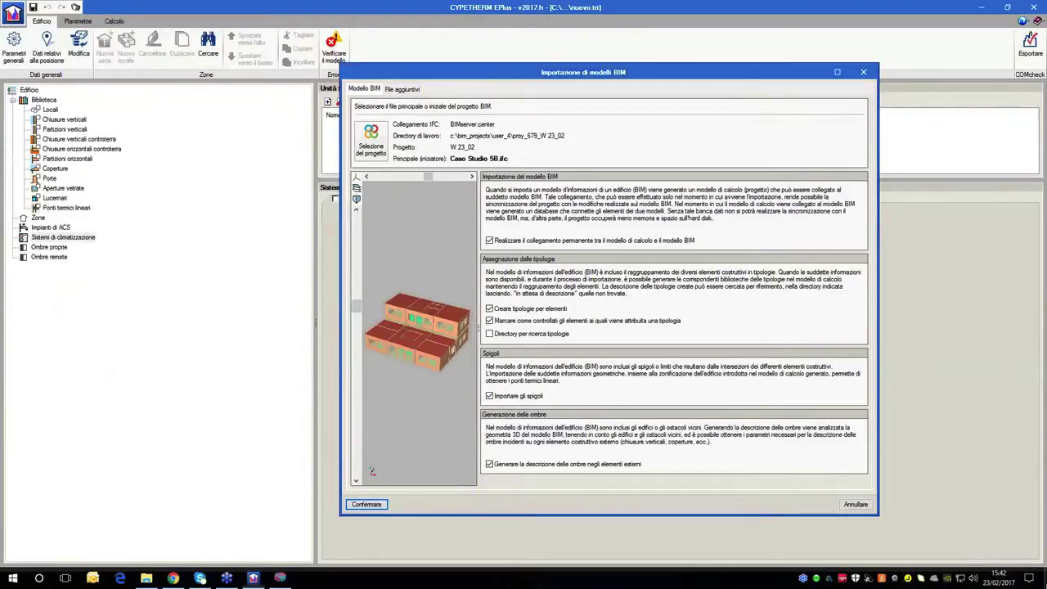
- Look through the library files in the desktop folder Biblioteca_Caso Studio 5B and close the folder
key(super+d)
double_click(26, 231)
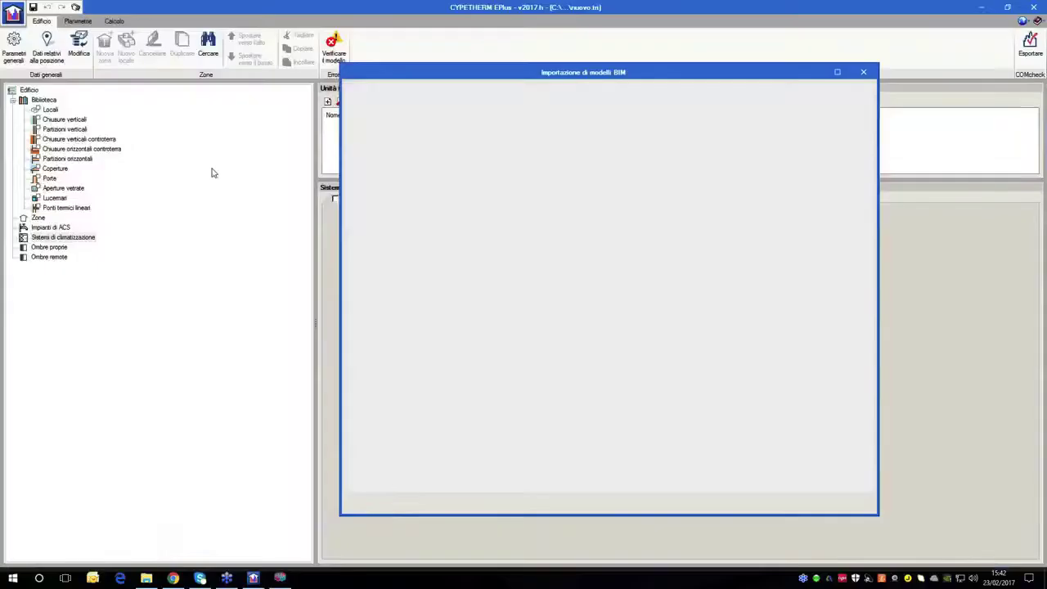
scroll(440, 177, down, 10)
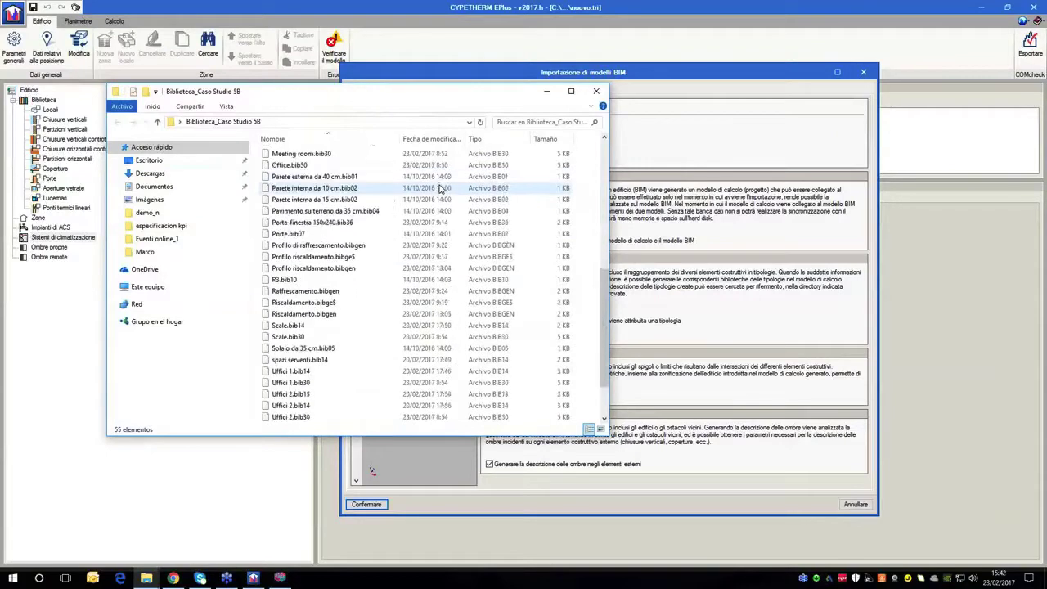
scroll(477, 296, up, 10)
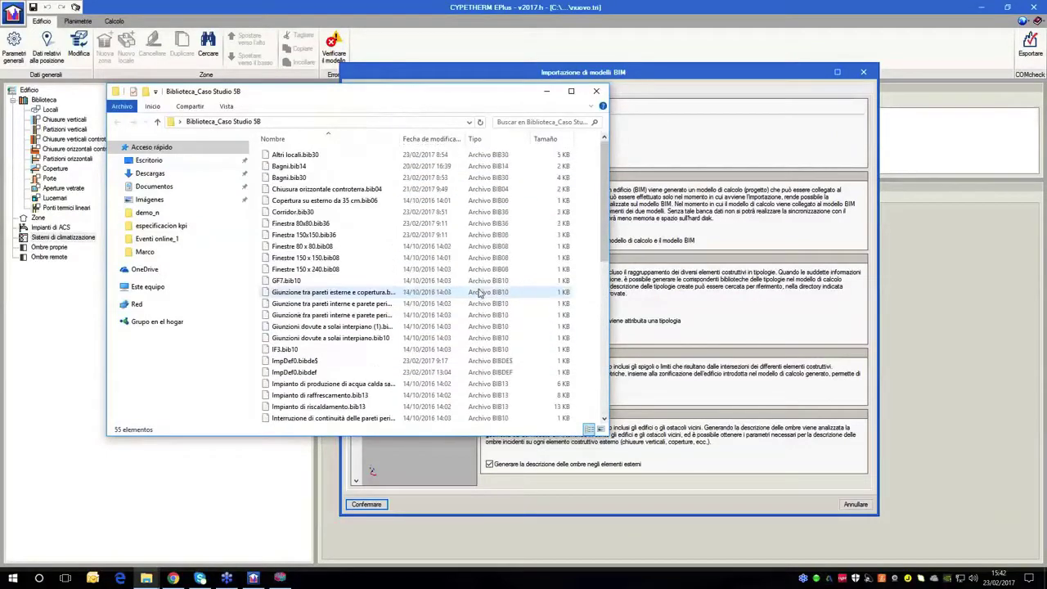
click(596, 92)
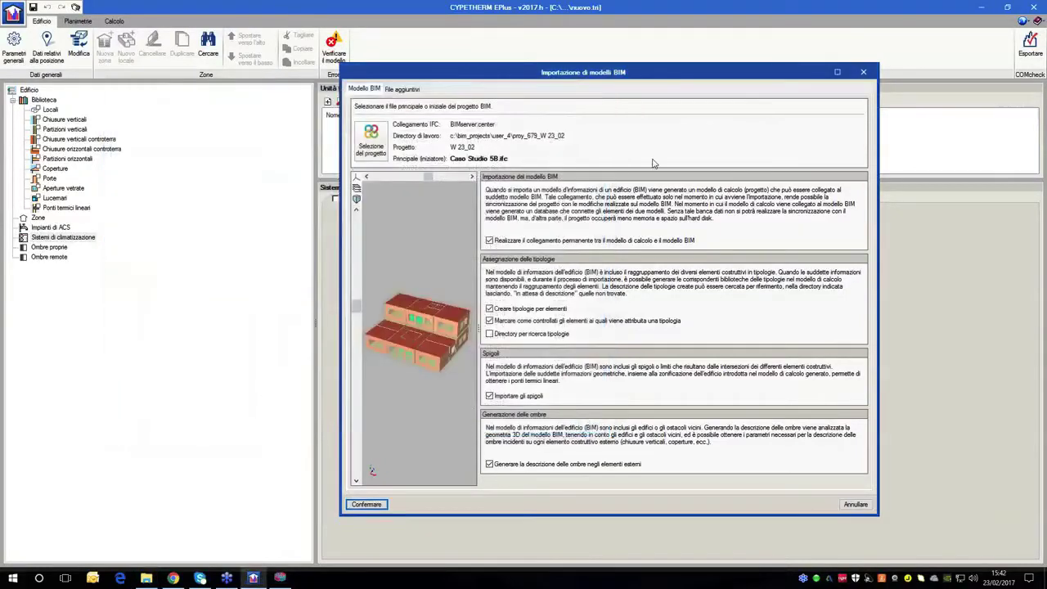
- Examine the building in the import dialog's 3D preview and the ground floor plan in IFC Builder
drag(409, 324, 433, 327)
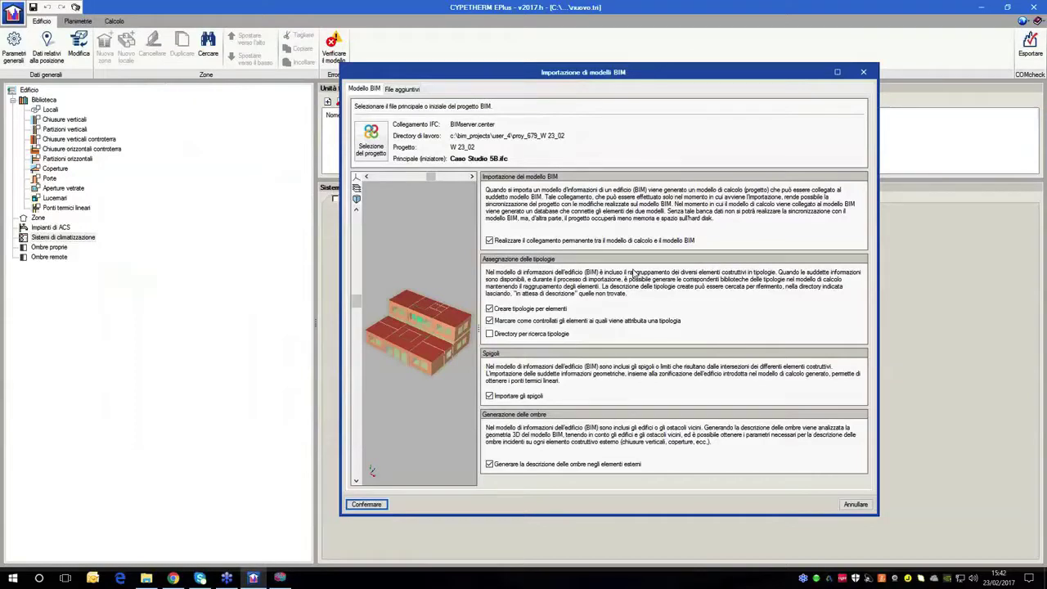
drag(429, 77, 396, 73)
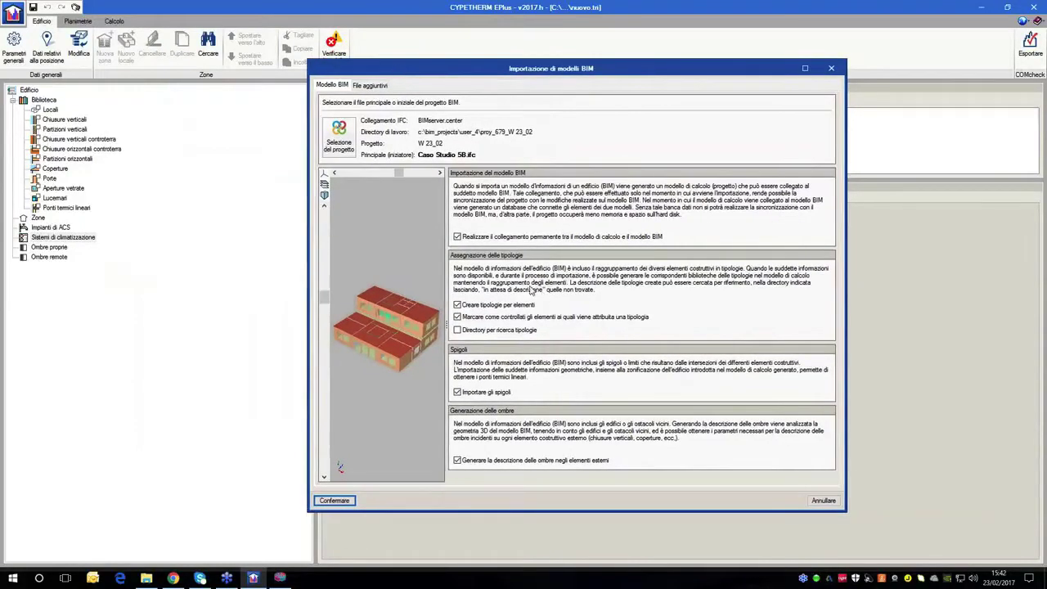
drag(329, 305, 404, 374)
key(Return)
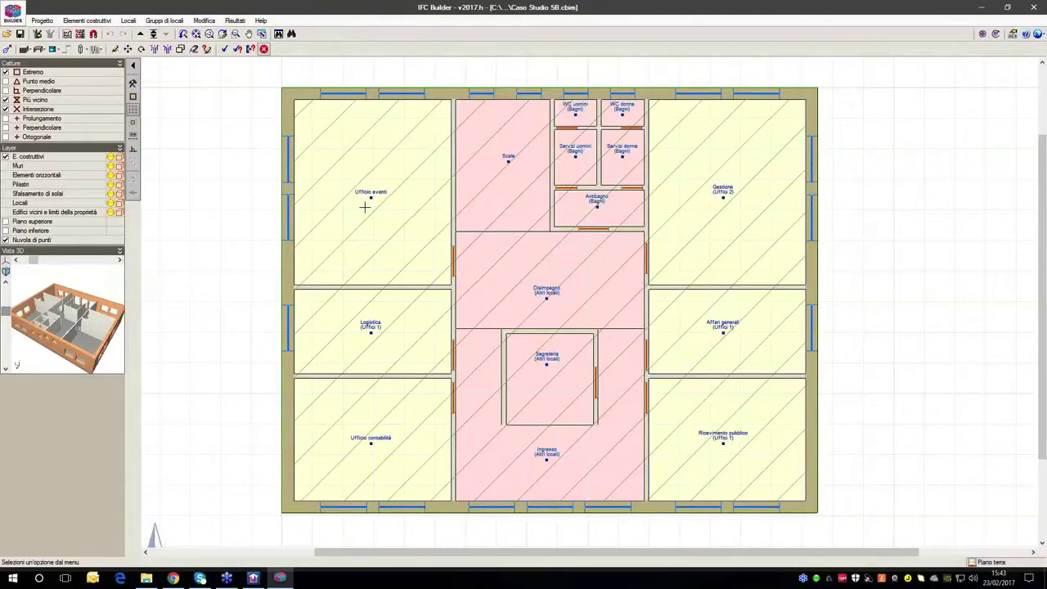
- Back in CYPETHERM EPlus, set the typology search directory to the desktop folder Biblioteca_Caso Studio 5B and complete the BIM model import
click(253, 579)
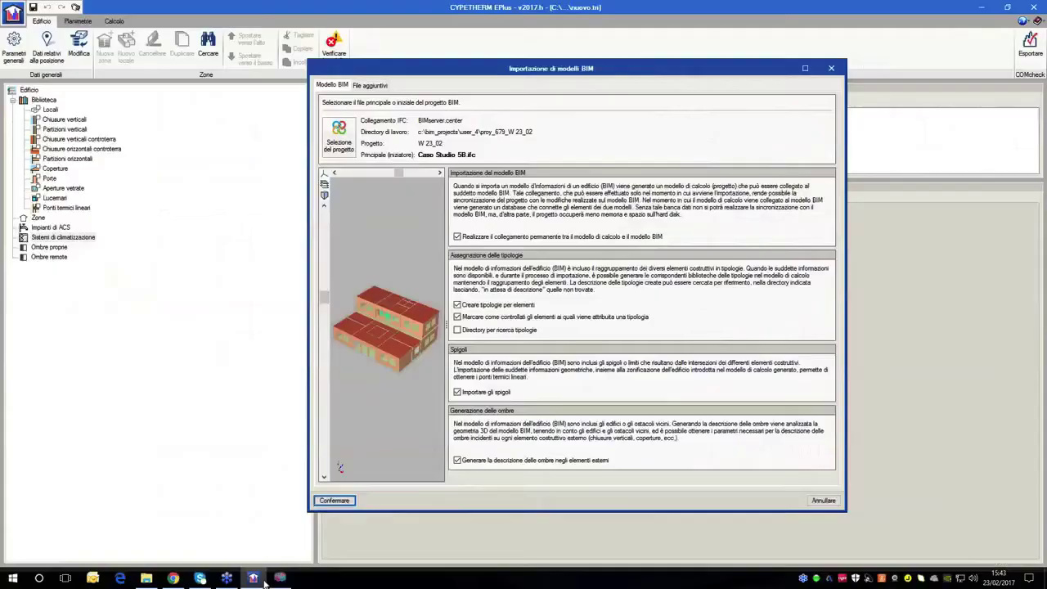
click(476, 332)
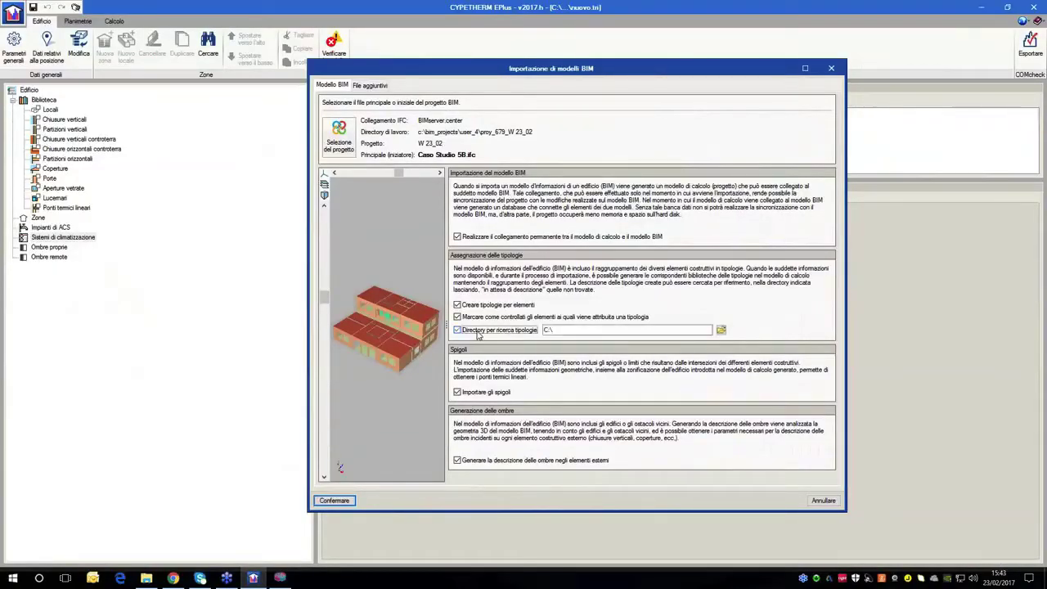
click(721, 330)
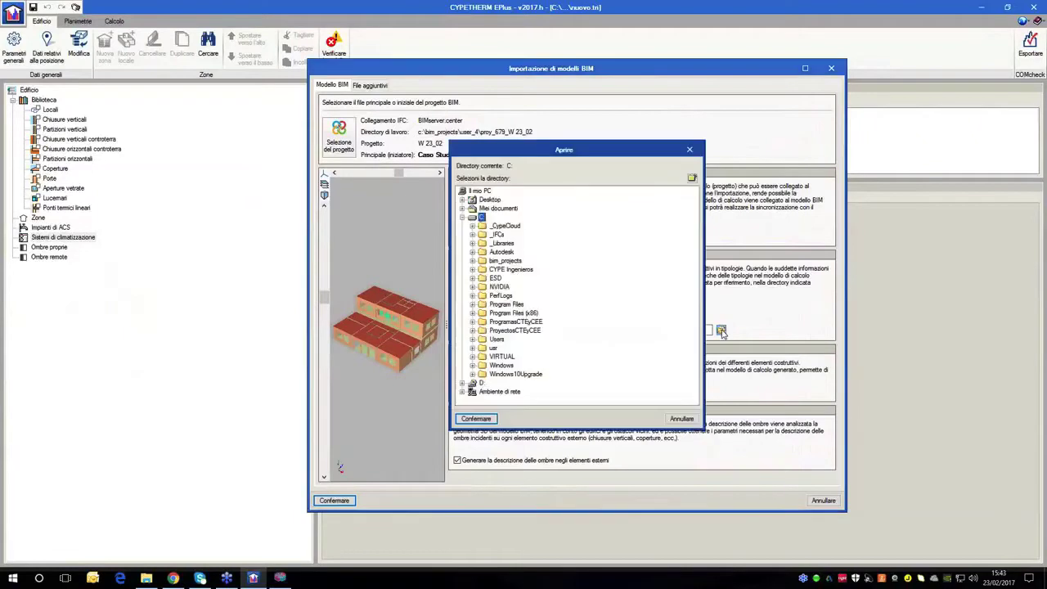
click(488, 200)
click(487, 200)
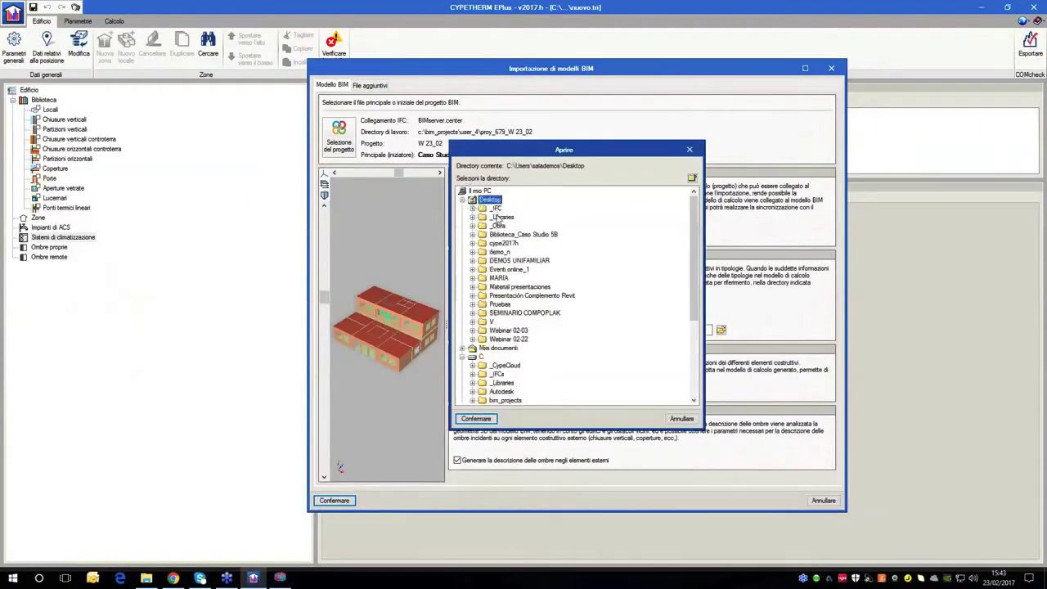
click(505, 235)
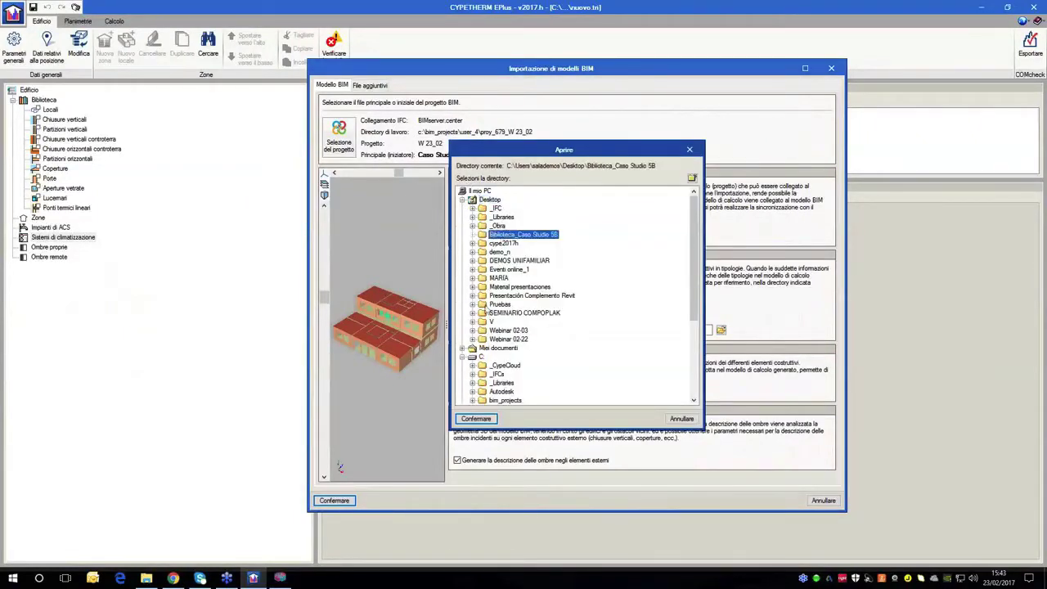
click(476, 418)
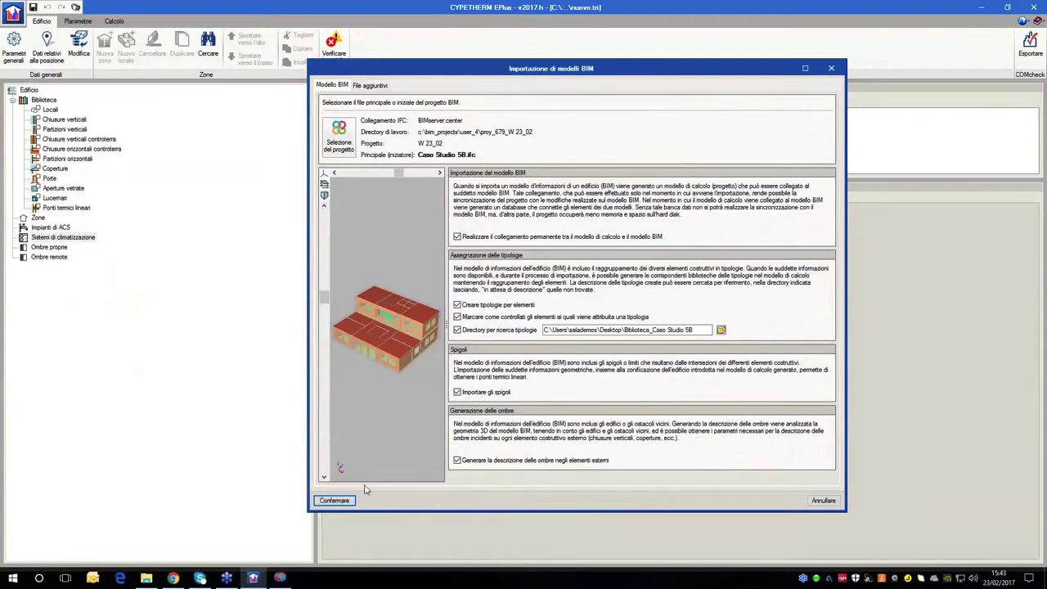
key(Return)
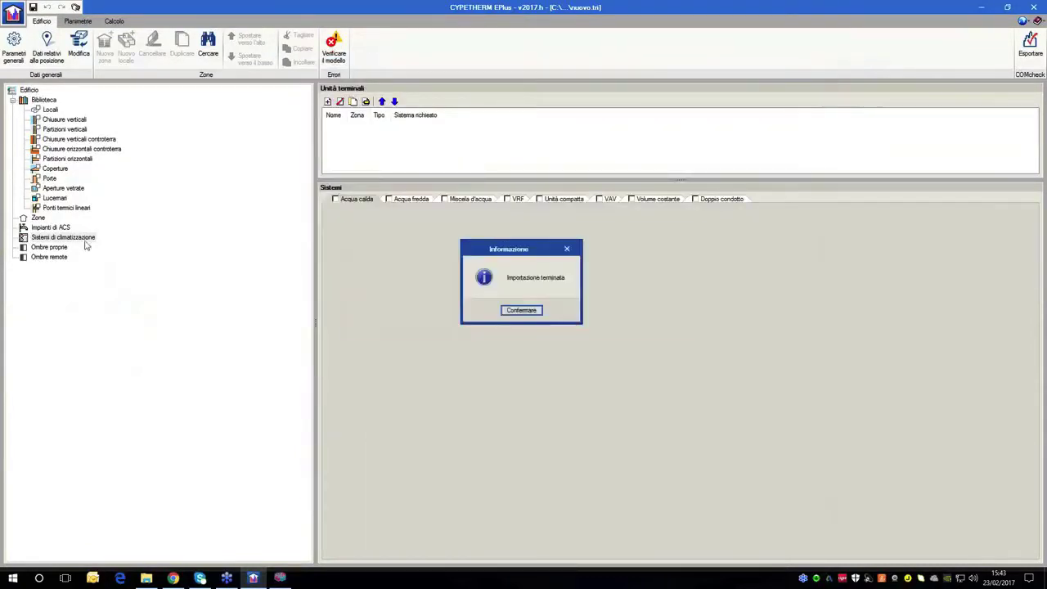
click(514, 311)
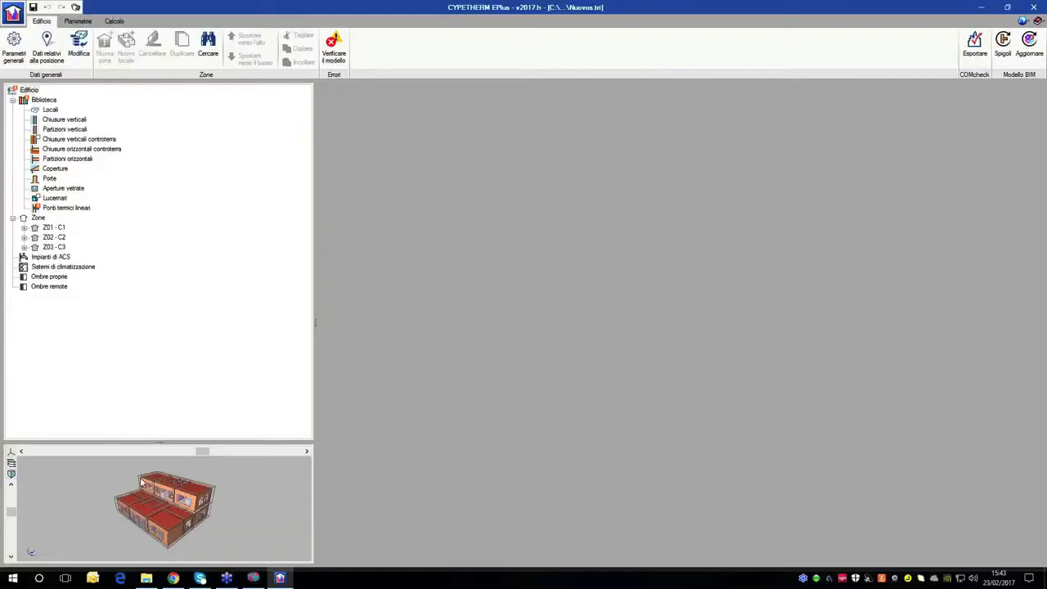
- Enlarge and rotate the imported building's 3D view, and inspect the Chiusure verticali entry in the library
drag(155, 382, 158, 373)
drag(162, 458, 241, 469)
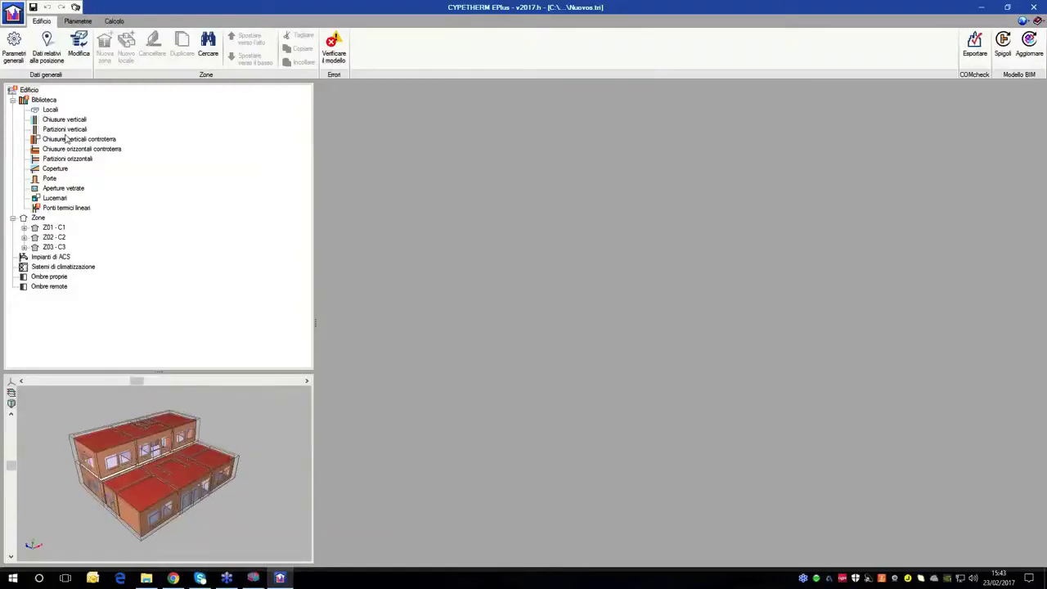
click(69, 121)
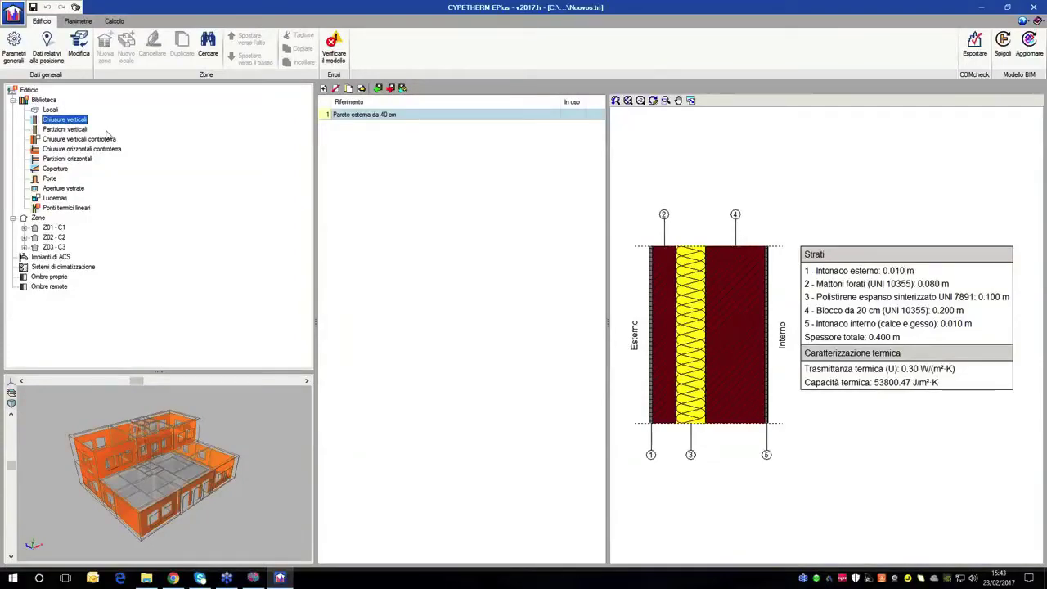
- Examine the Chiusure verticali and the two Partizioni verticali types, rotating and enlarging the building's 3D view
drag(143, 468, 164, 416)
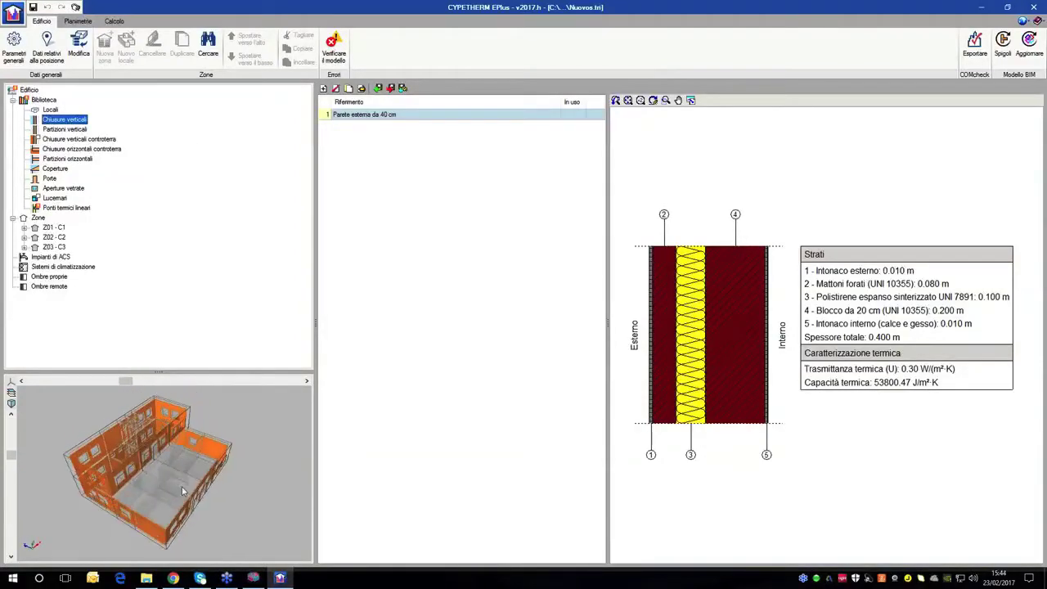
drag(163, 477, 106, 478)
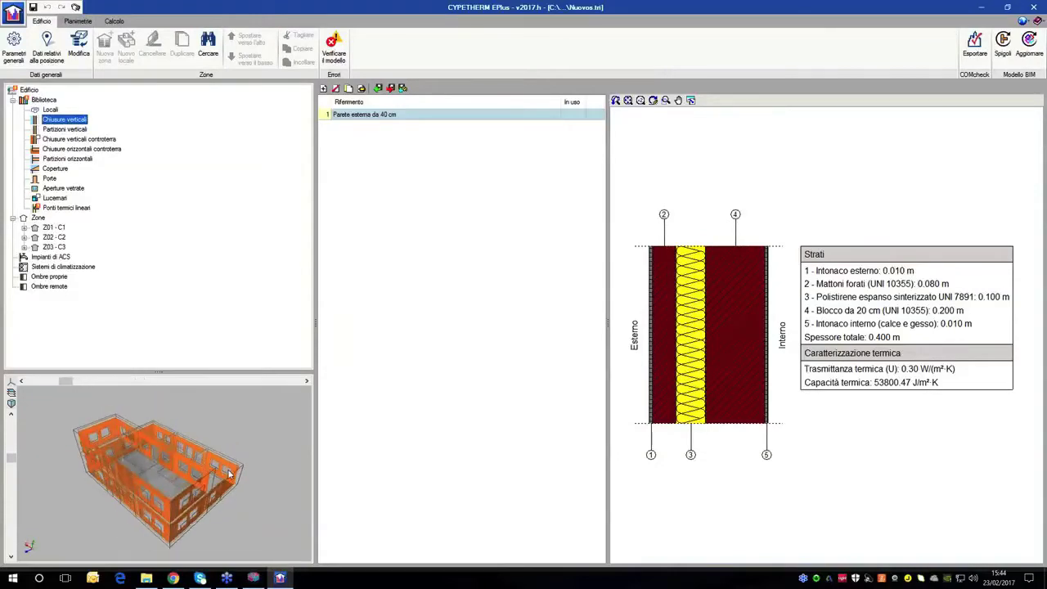
click(54, 130)
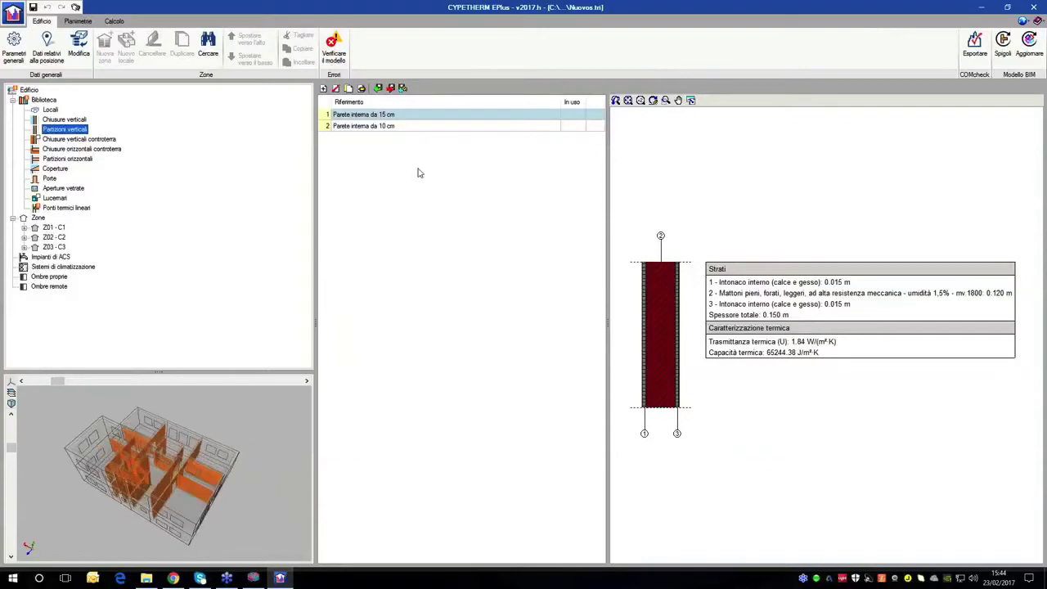
click(450, 125)
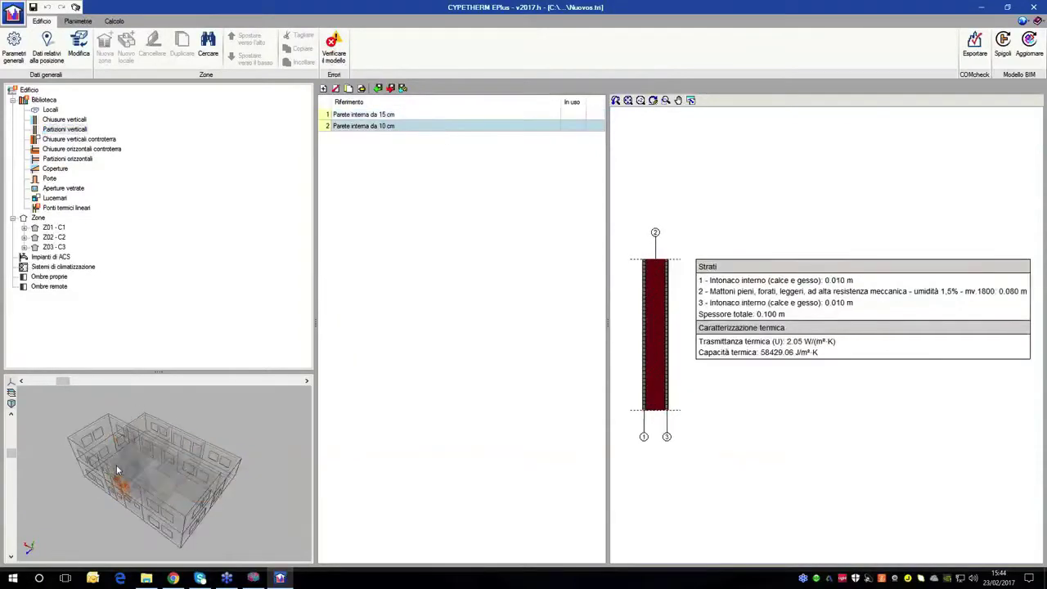
scroll(113, 472, up, 5)
drag(154, 447, 205, 450)
- Review the library's ground-contact enclosures, Partizioni orizzontali and Coperture, checking their locations on the rotated building model
click(75, 140)
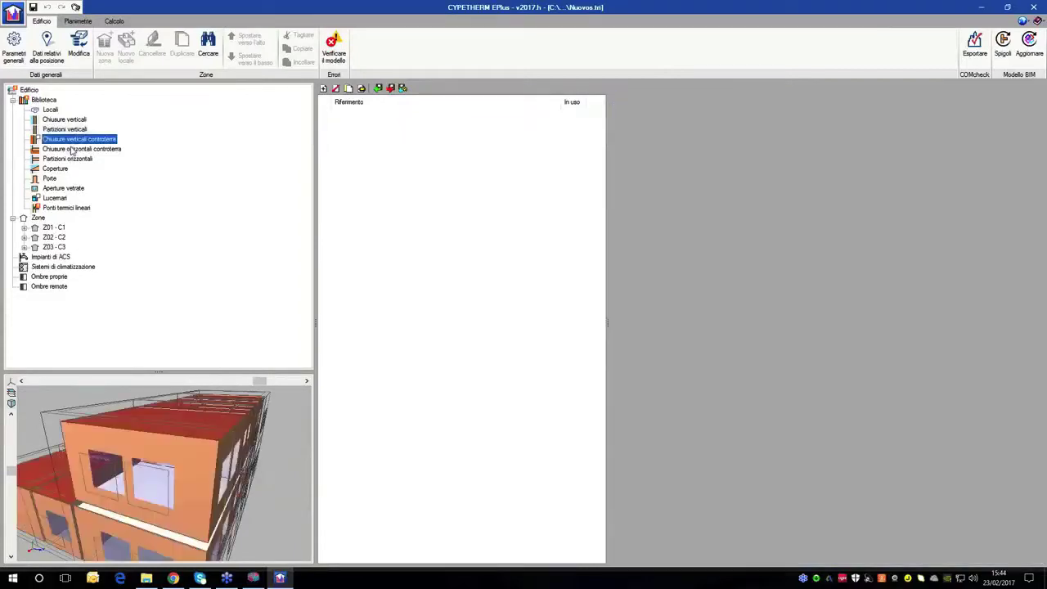
click(72, 149)
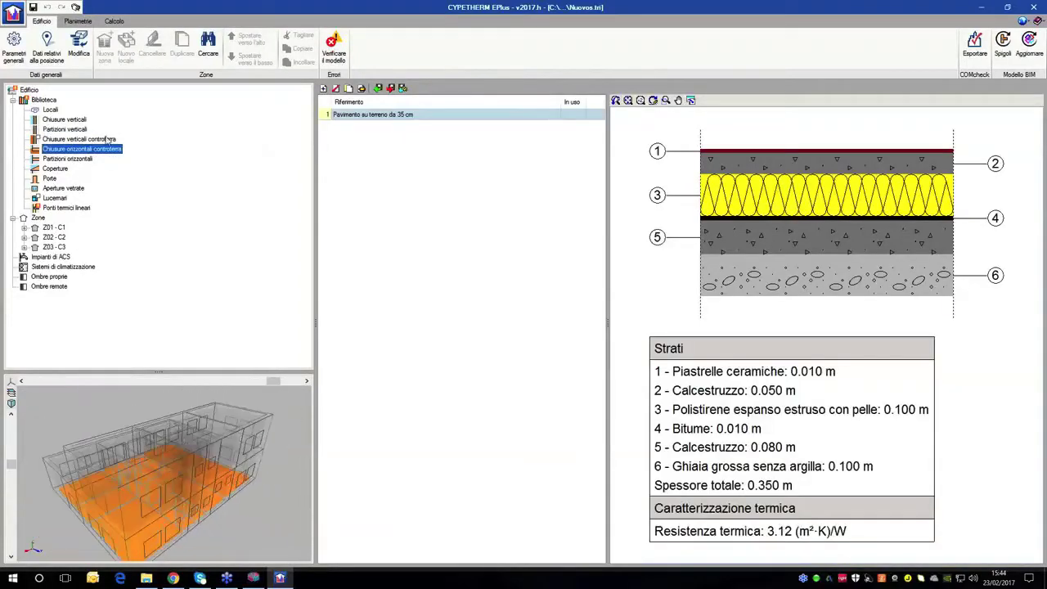
click(57, 160)
mouse_move(184, 452)
mouse_down()
mouse_move(181, 441)
mouse_move(194, 438)
mouse_move(267, 454)
mouse_up()
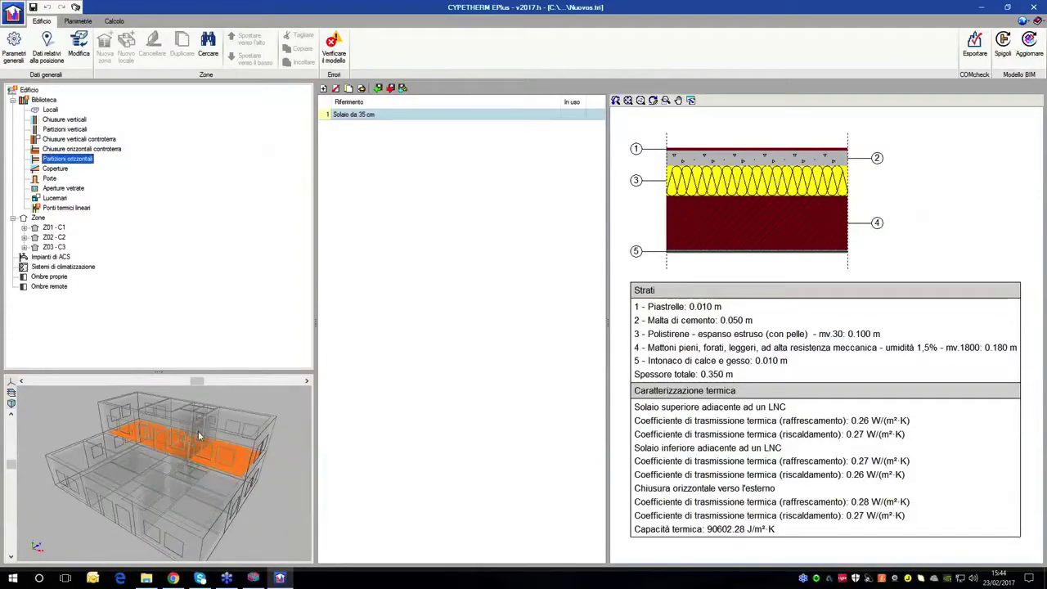
drag(198, 431, 144, 428)
click(55, 168)
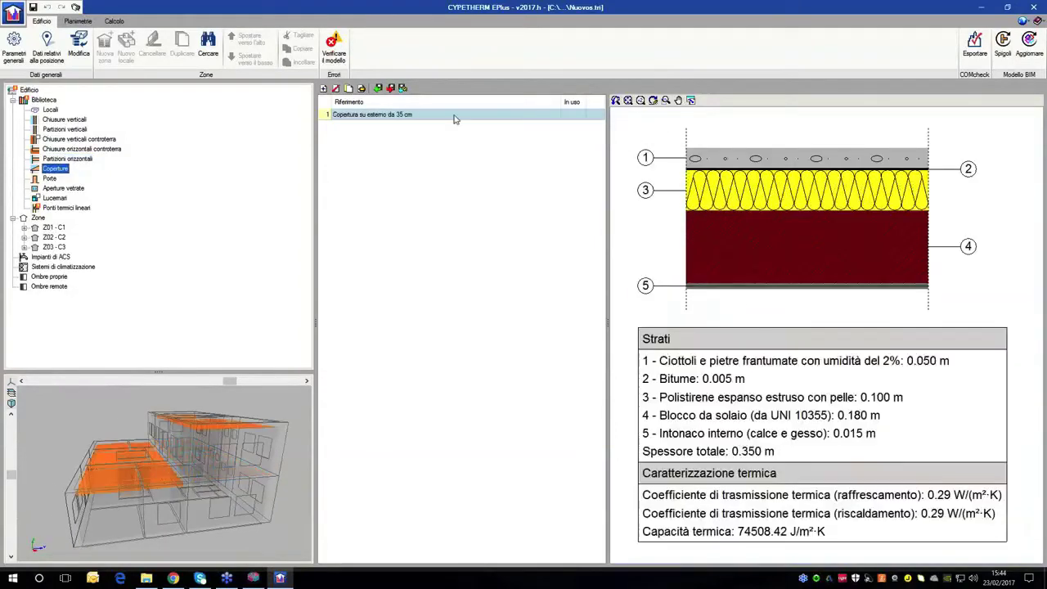
drag(166, 415, 196, 433)
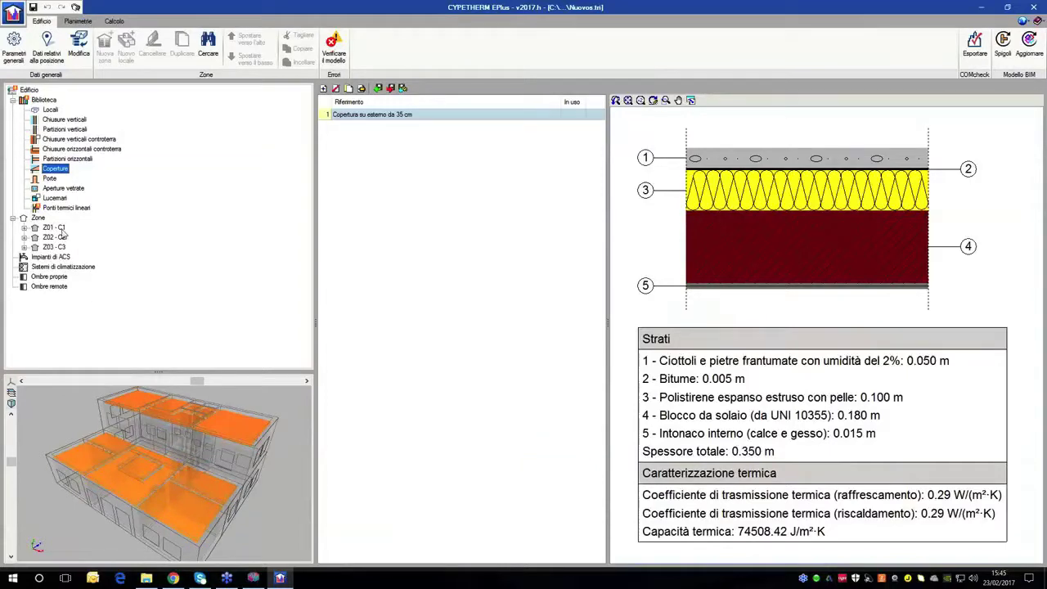
- Inspect zones Z01 - C1, Z02 - C2 and Z03 - C3 in the 3D model
click(55, 228)
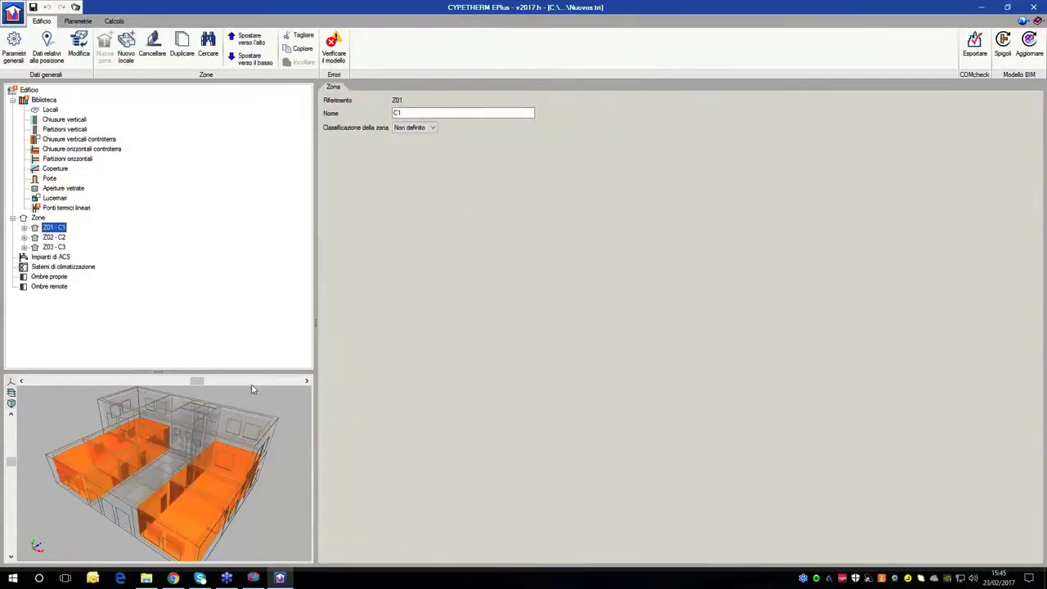
drag(243, 454, 232, 447)
click(54, 237)
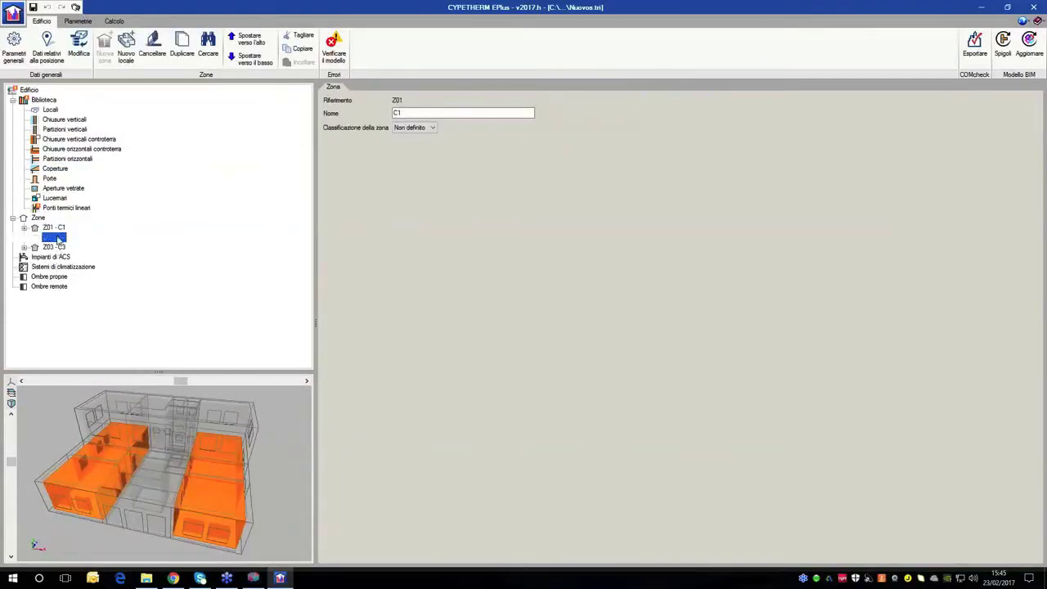
click(60, 247)
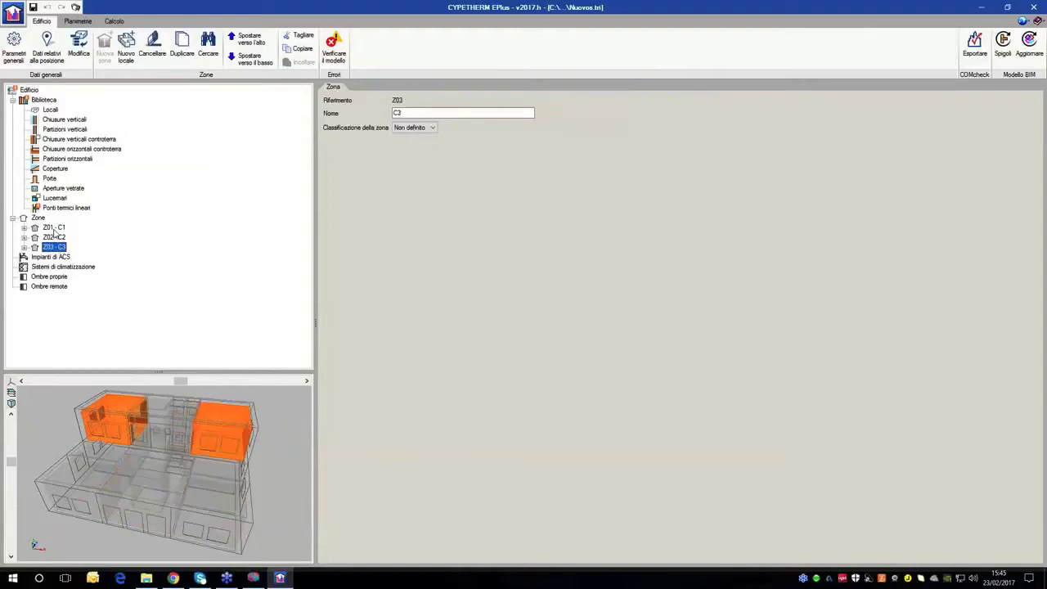
- Classify zone Z01 - C1 as Utile and check its operating and indoor comfort condition options
click(54, 229)
click(432, 128)
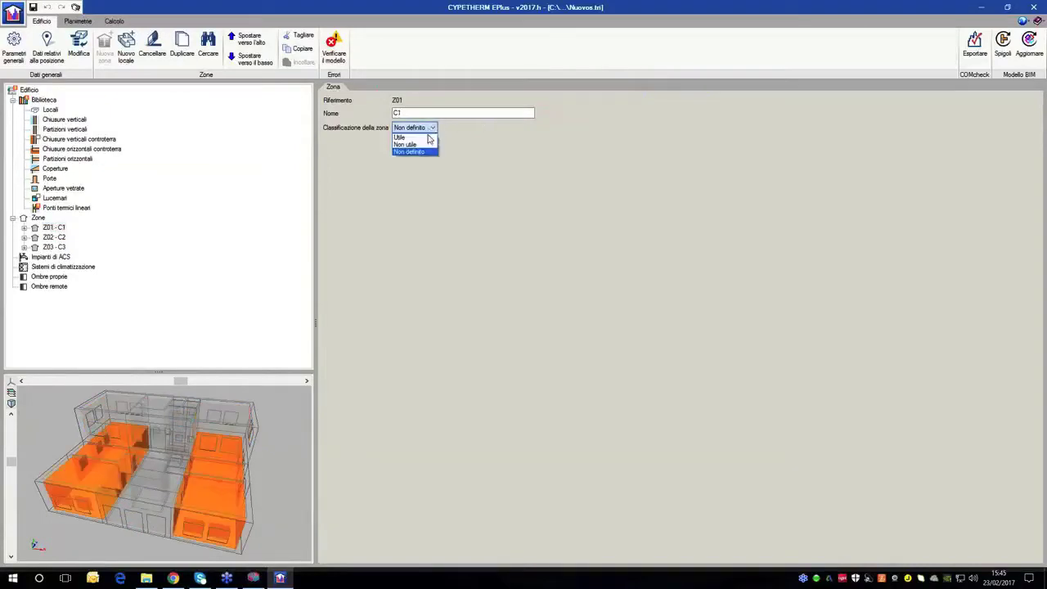
click(417, 138)
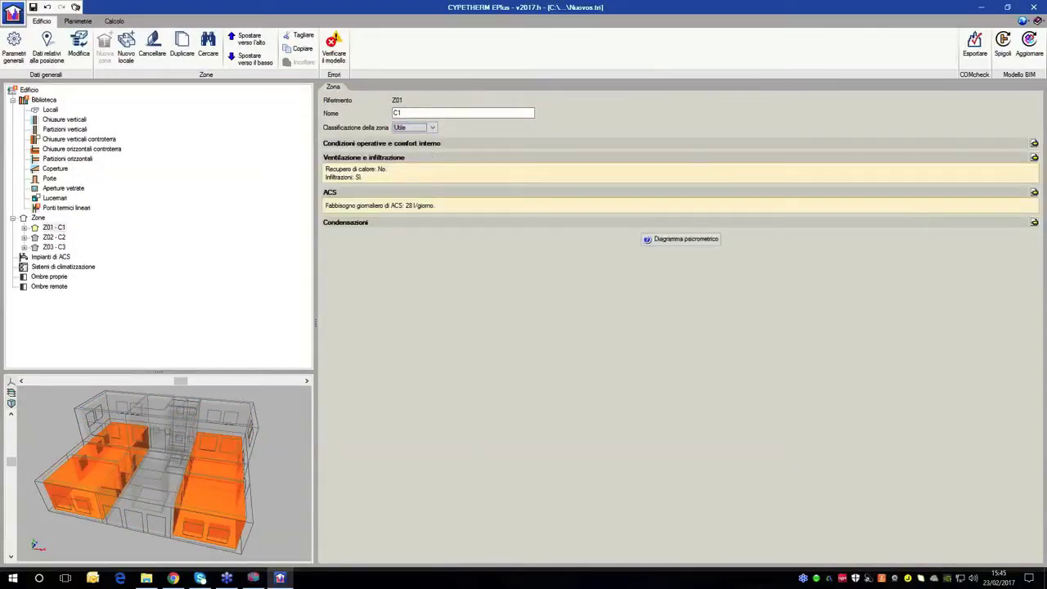
click(1035, 143)
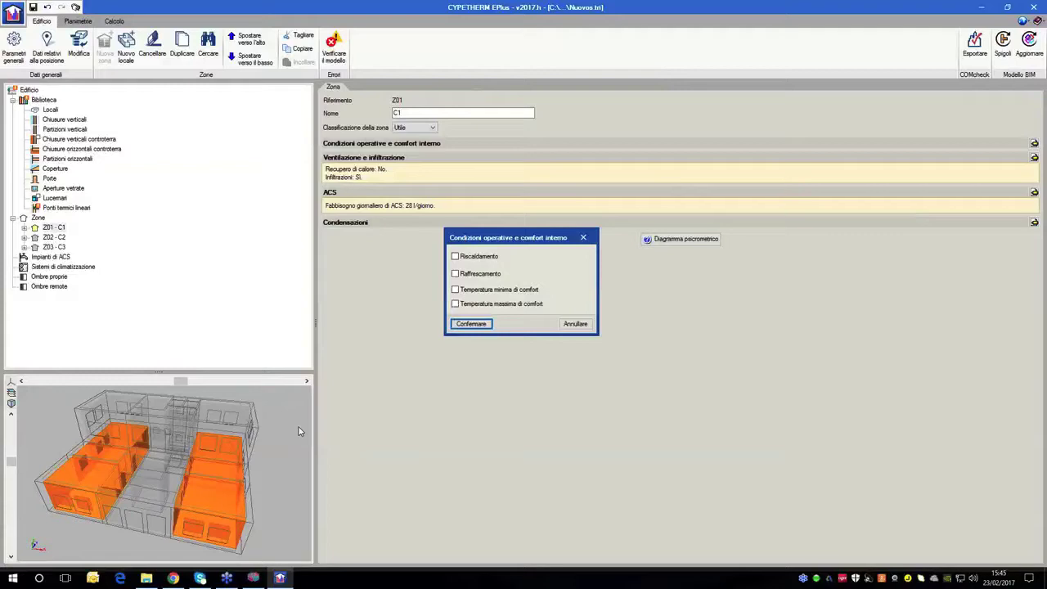
key(Return)
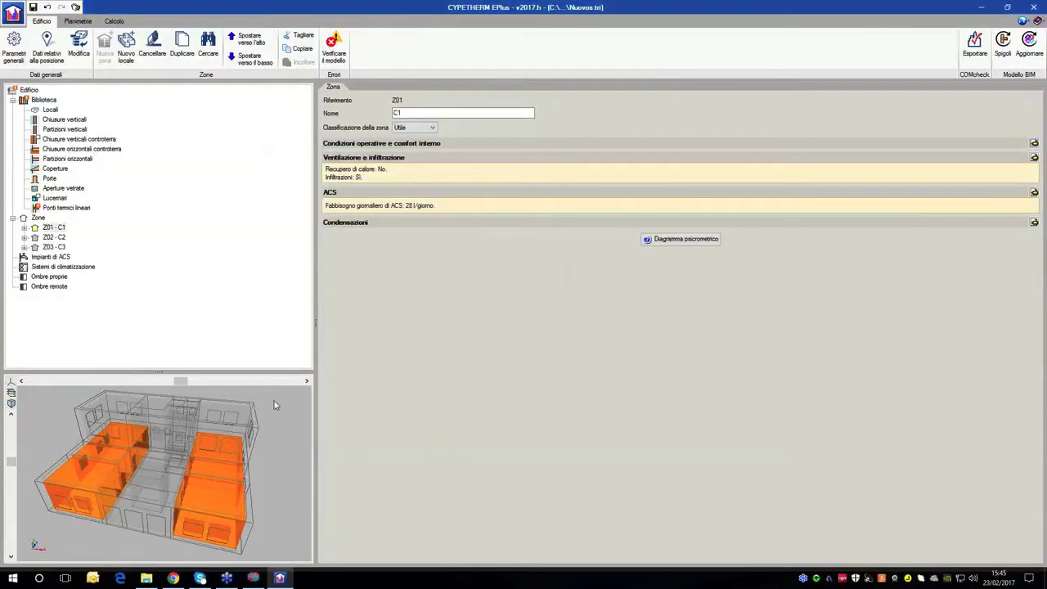
- Open the Parete esterna da 40 cm wall definition and export it under that name as a bib01 file to the desktop
click(74, 120)
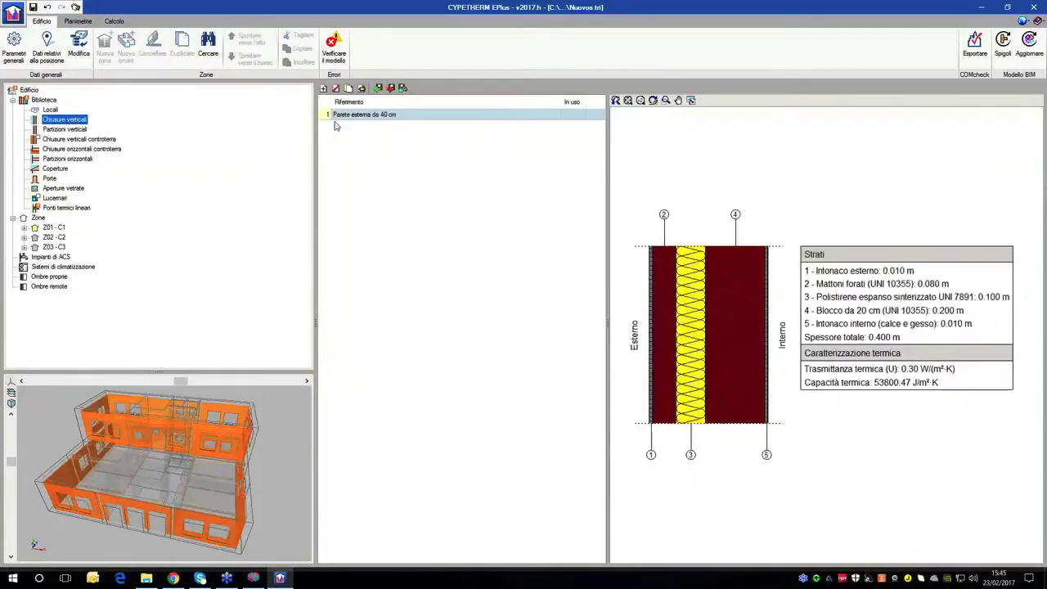
double_click(416, 117)
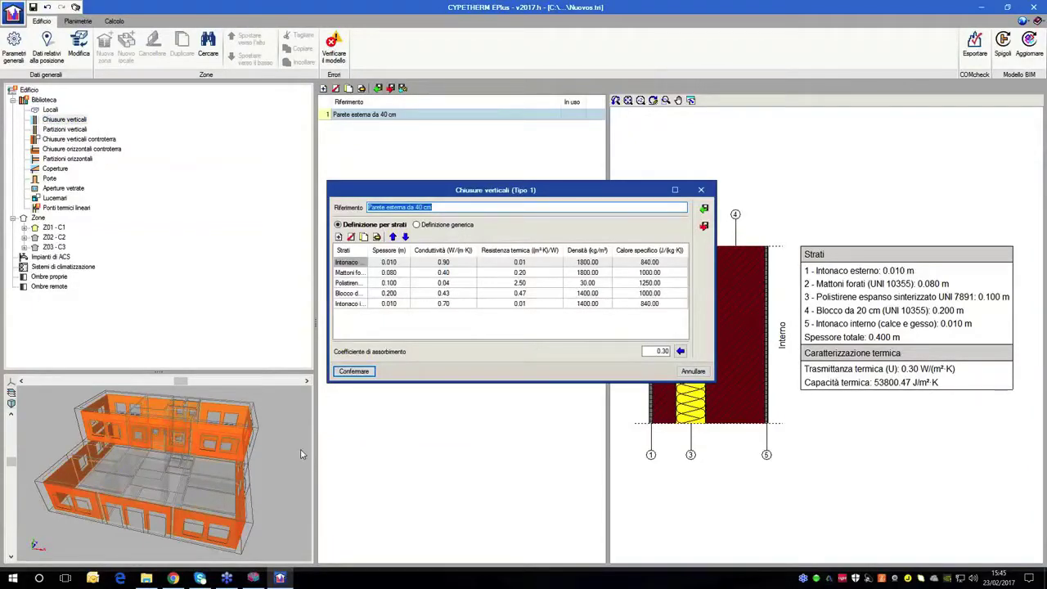
drag(577, 190, 587, 193)
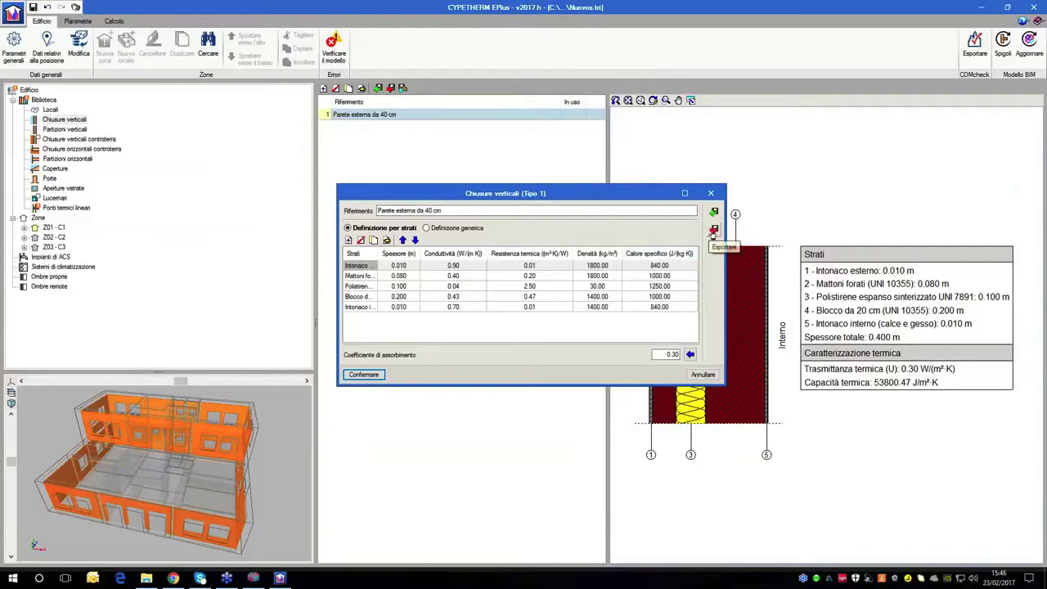
click(714, 232)
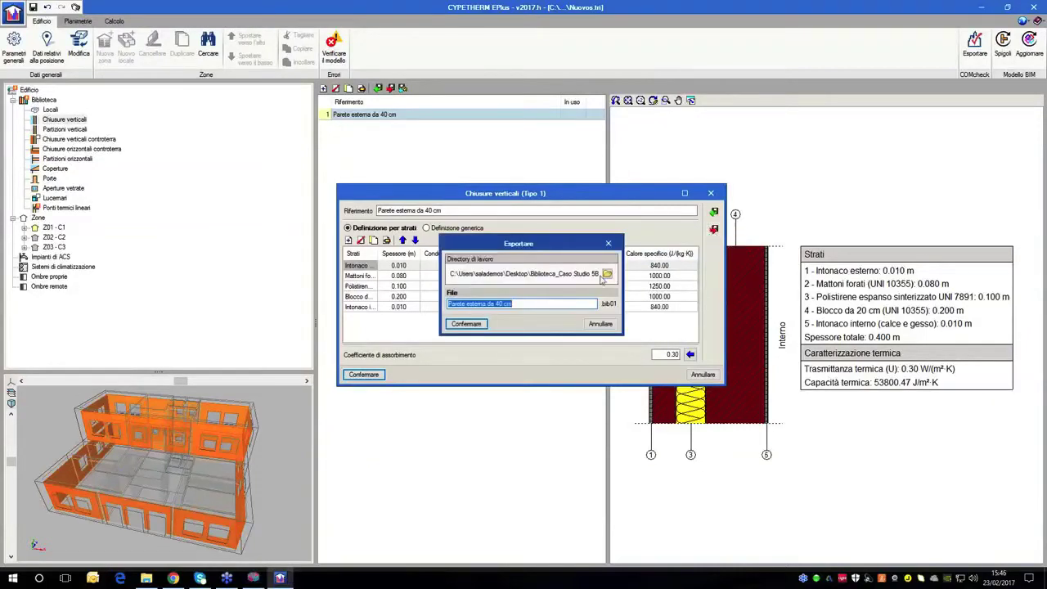
click(604, 278)
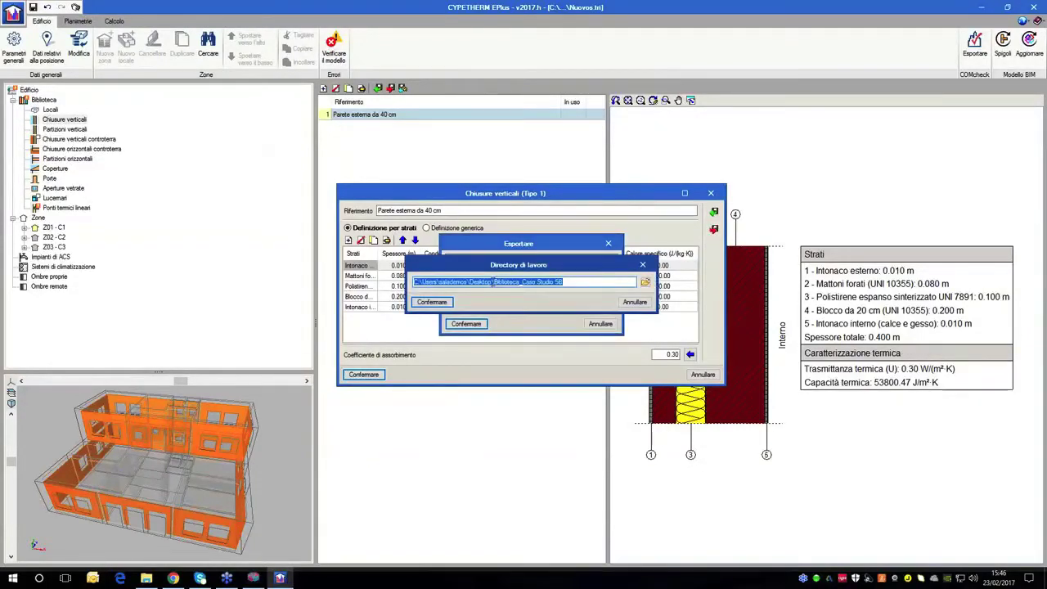
click(570, 281)
drag(570, 280, 487, 282)
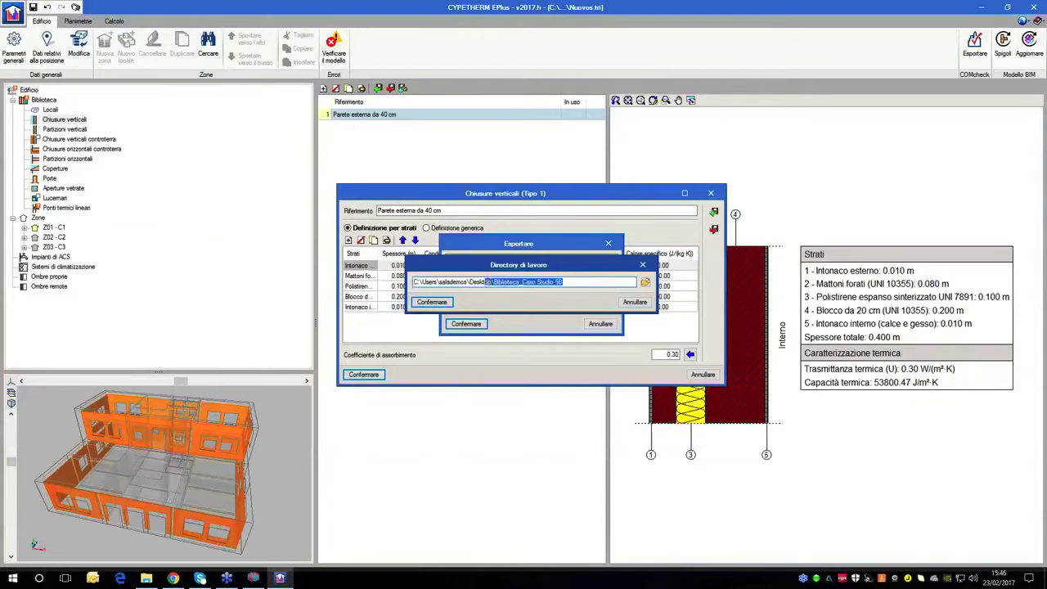
key(BackSpace)
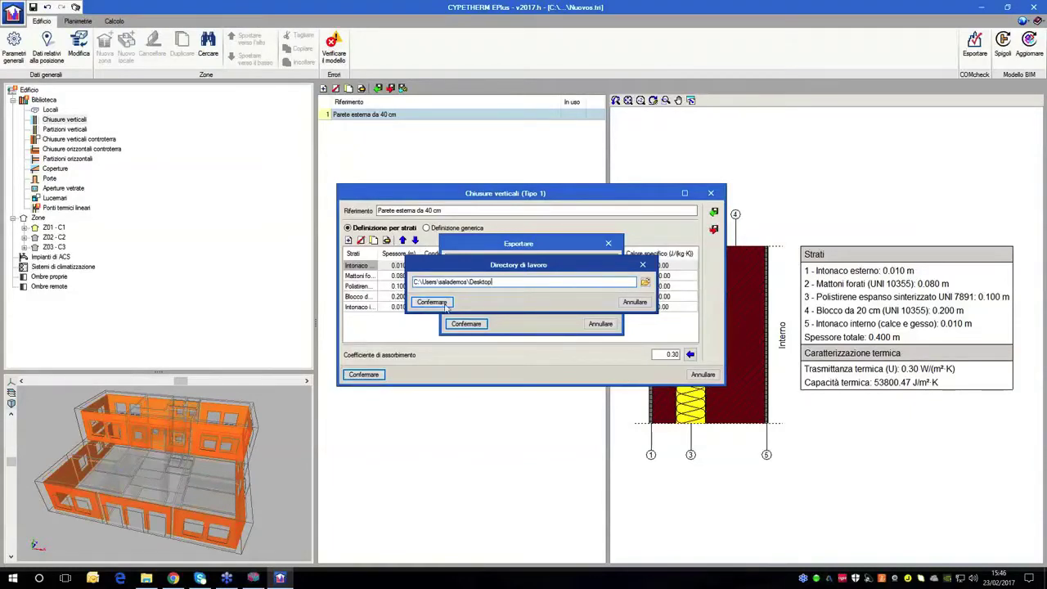
click(434, 303)
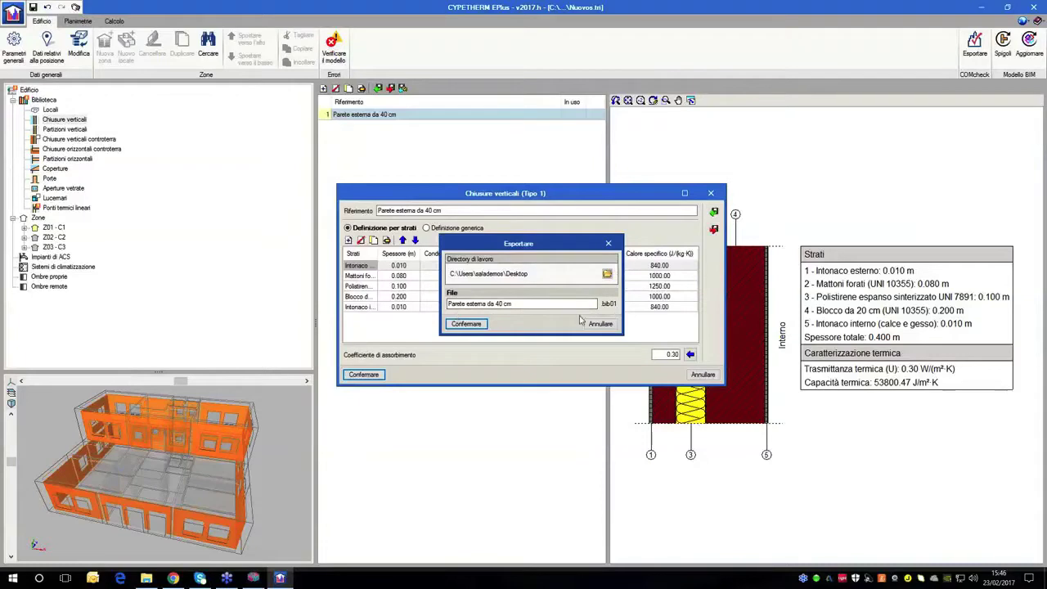
click(465, 323)
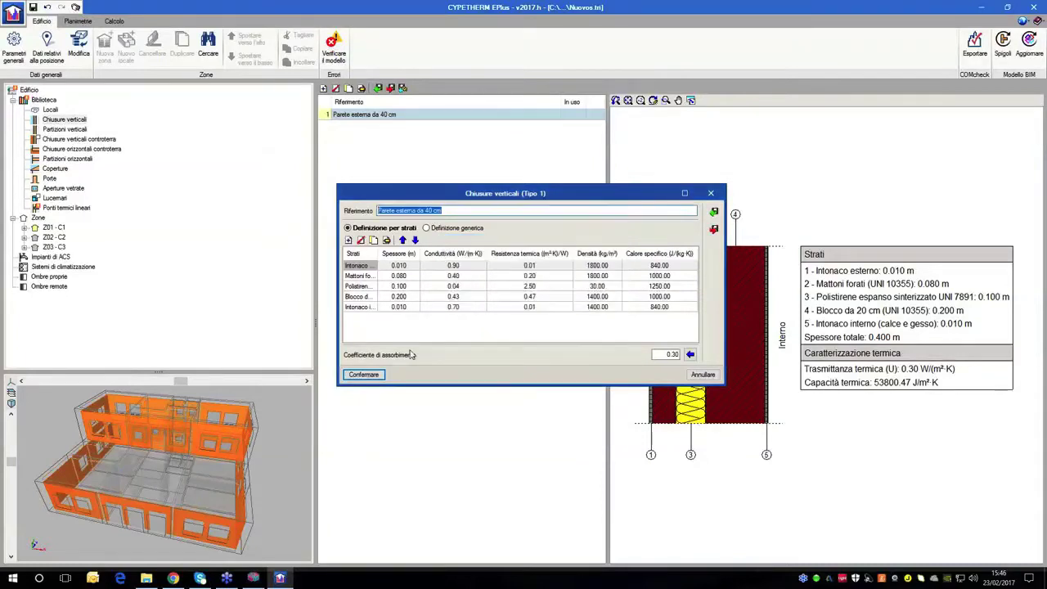
click(363, 374)
- On the desktop, move the exported Parete esterna da 40 cm.bib01 file to an empty area and browse the Biblioteca_Caso Studio 5B folder
key(super+d)
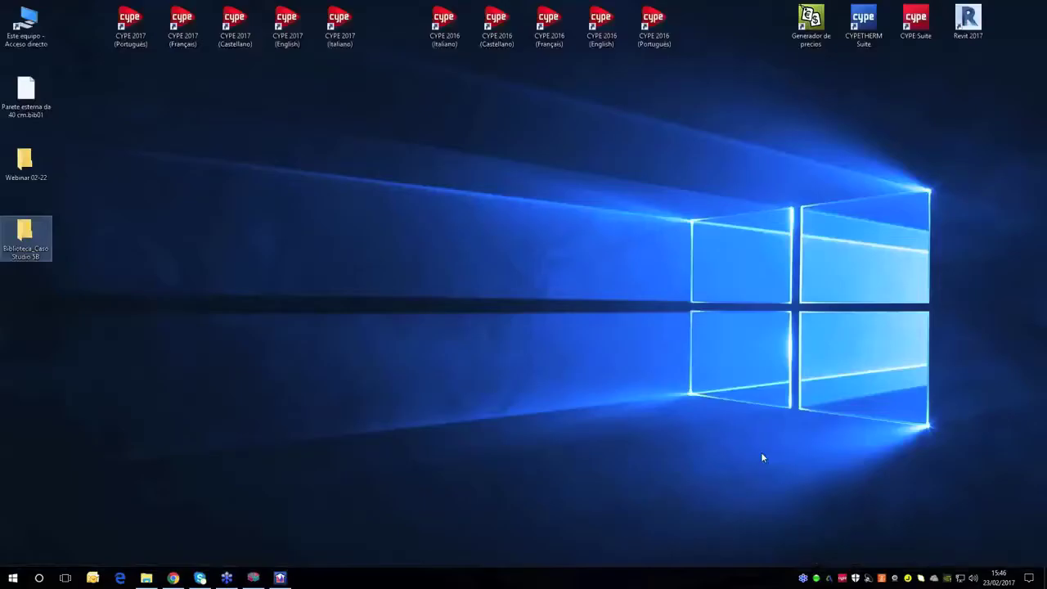
drag(26, 90, 288, 237)
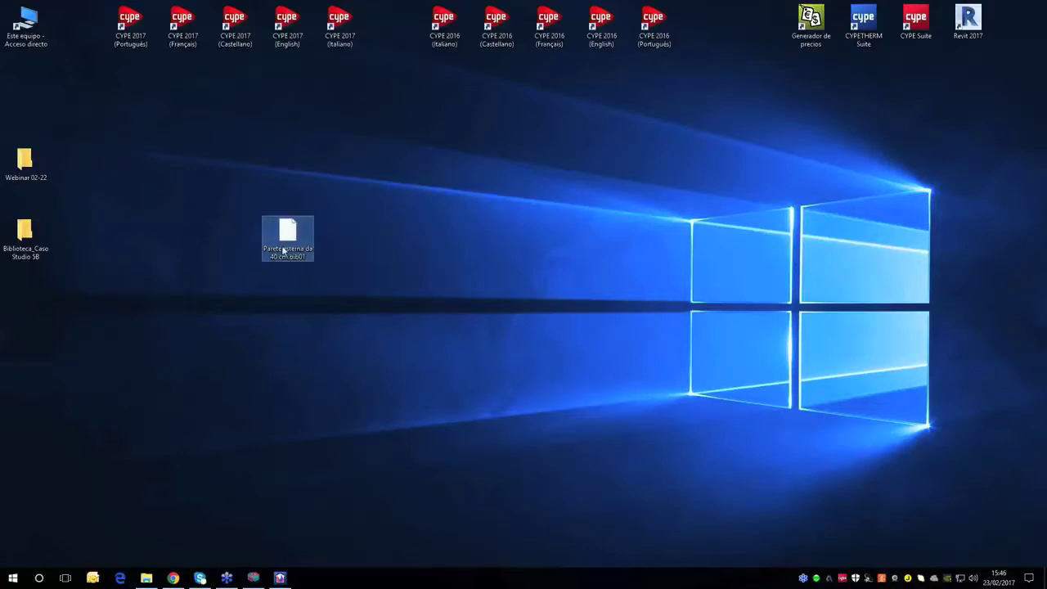
double_click(25, 236)
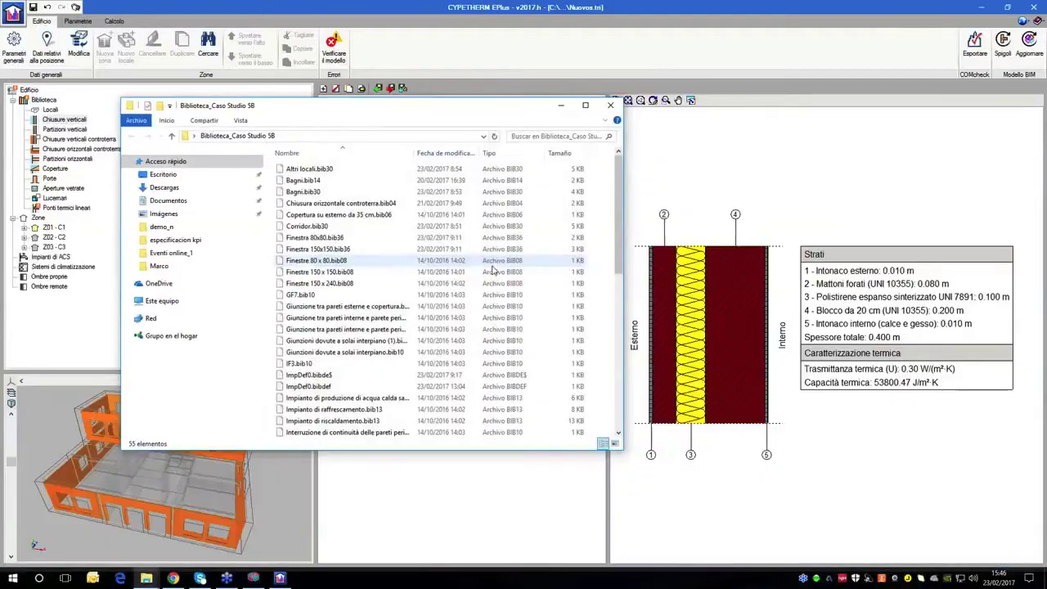
scroll(421, 196, down, 6)
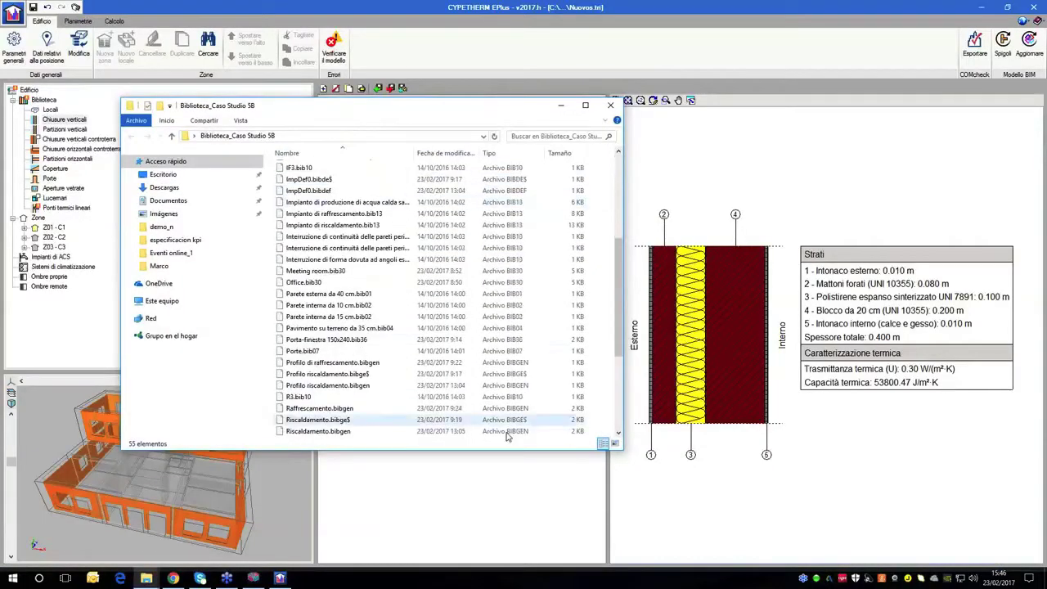
scroll(505, 344, up, 6)
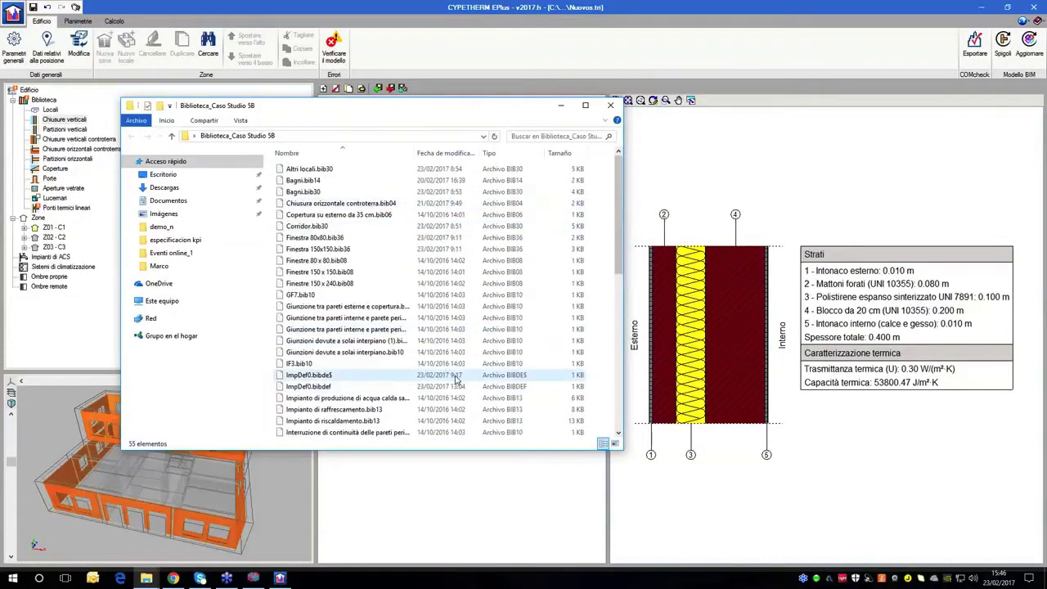
scroll(456, 378, down, 1)
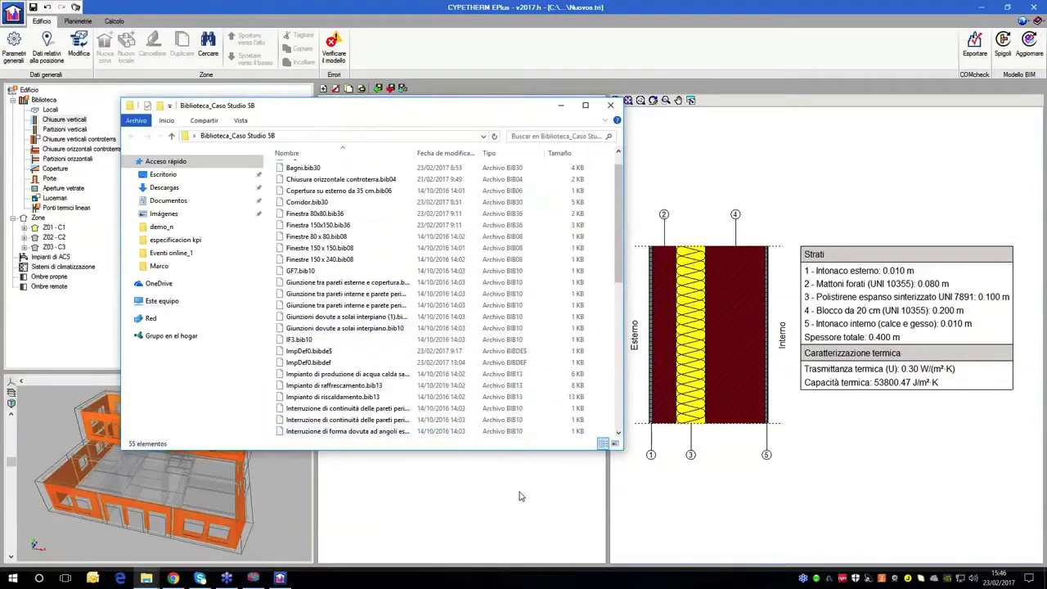
click(510, 462)
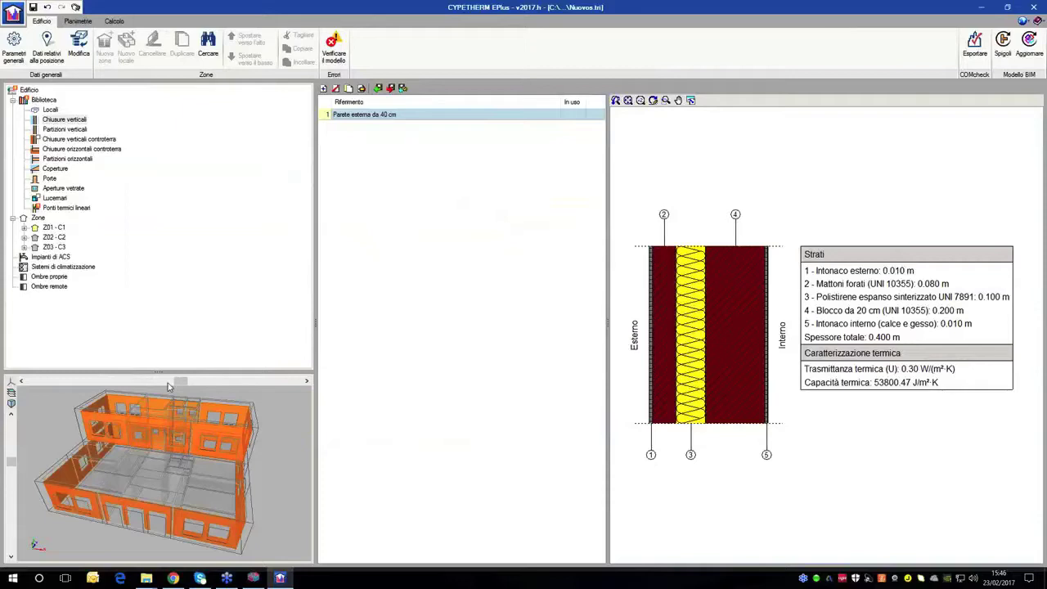
- Open the Uffici 1 room type and review the usage profile assigned to its occupancy
click(51, 110)
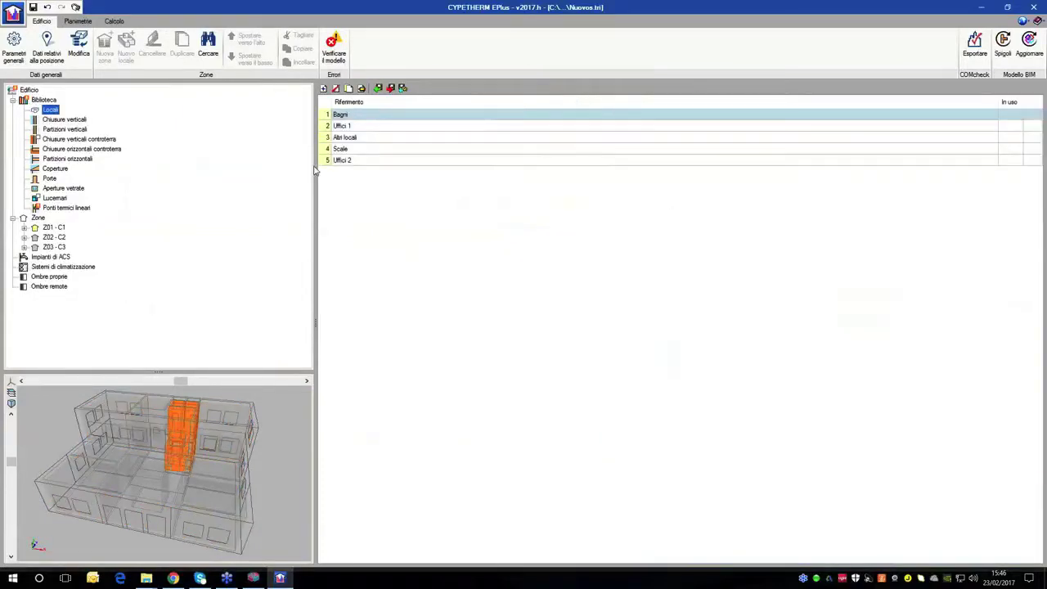
double_click(391, 129)
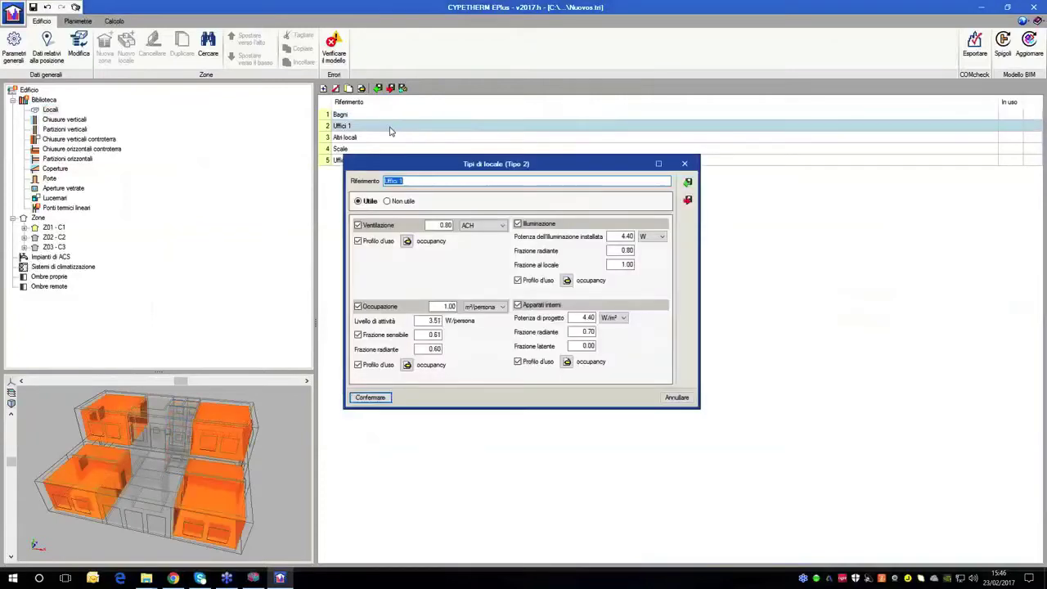
drag(490, 166, 517, 193)
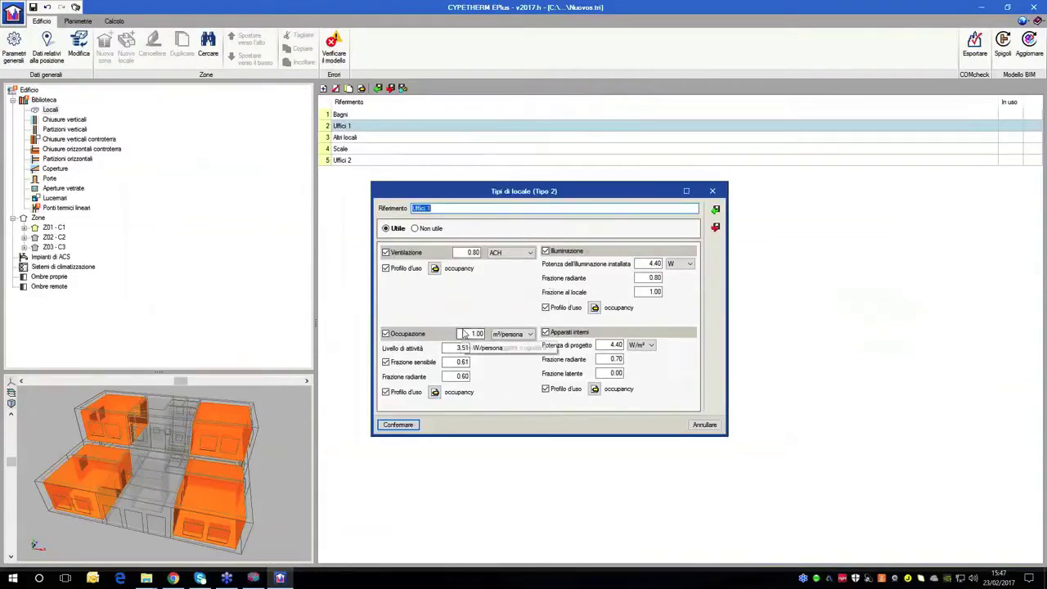
click(436, 393)
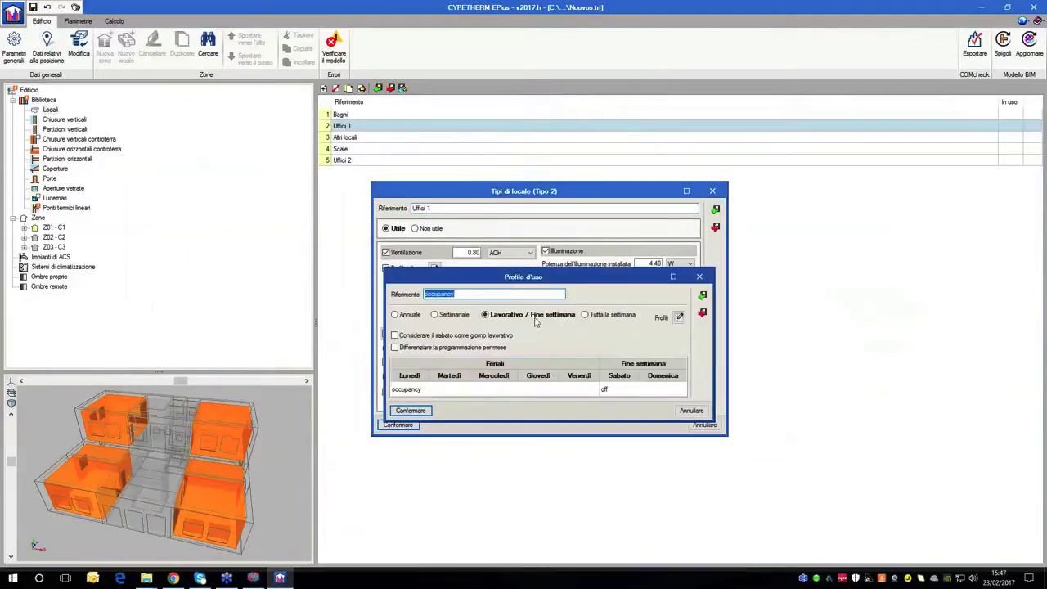
drag(560, 277, 506, 279)
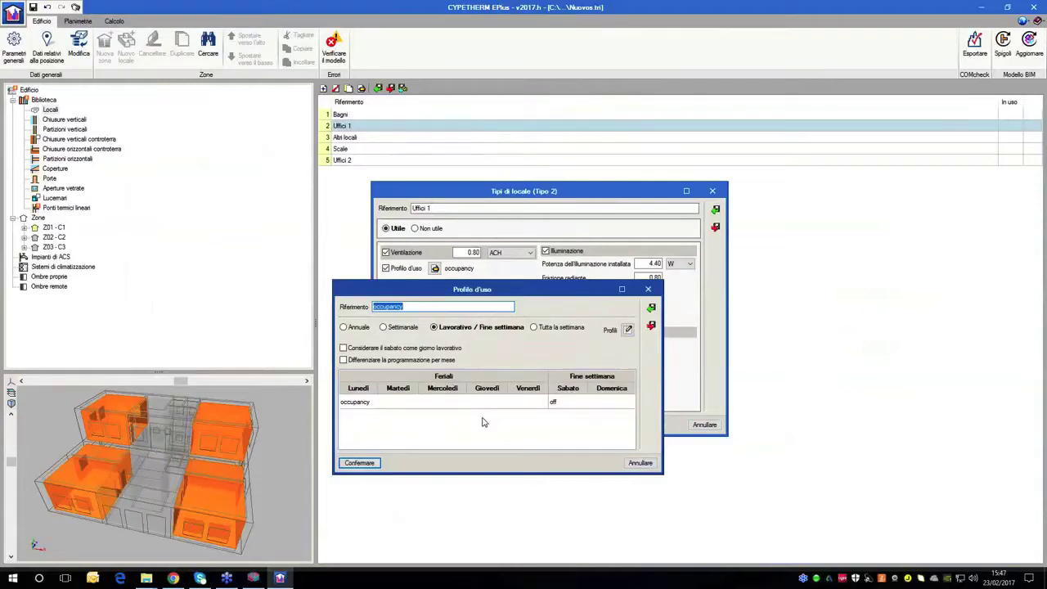
key(Return)
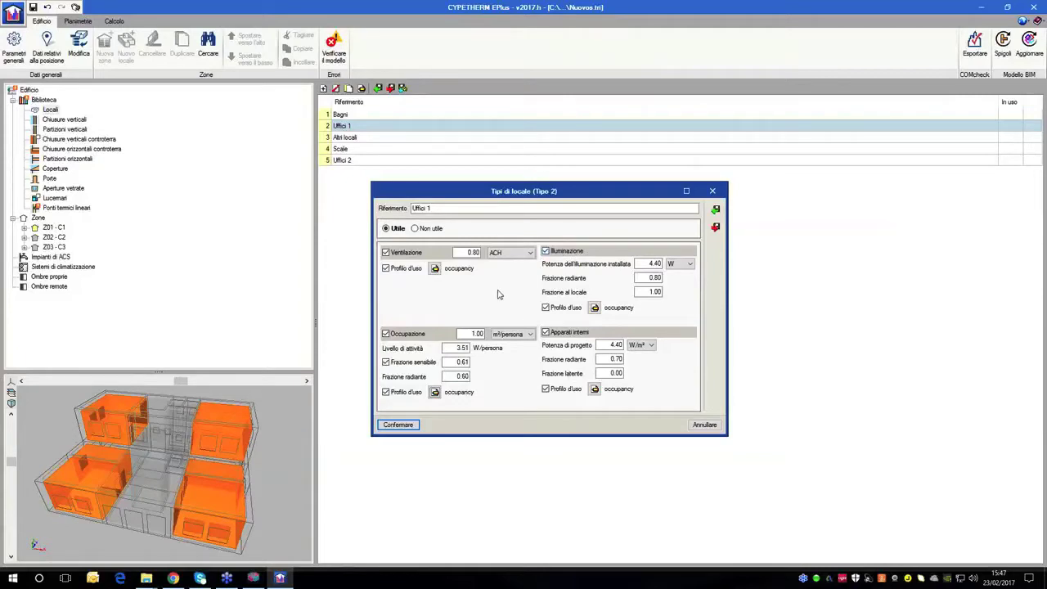
- Switch the lighting usage profile of Uffici 1 to Tutta la settimana and differentiate its schedule by month
click(595, 307)
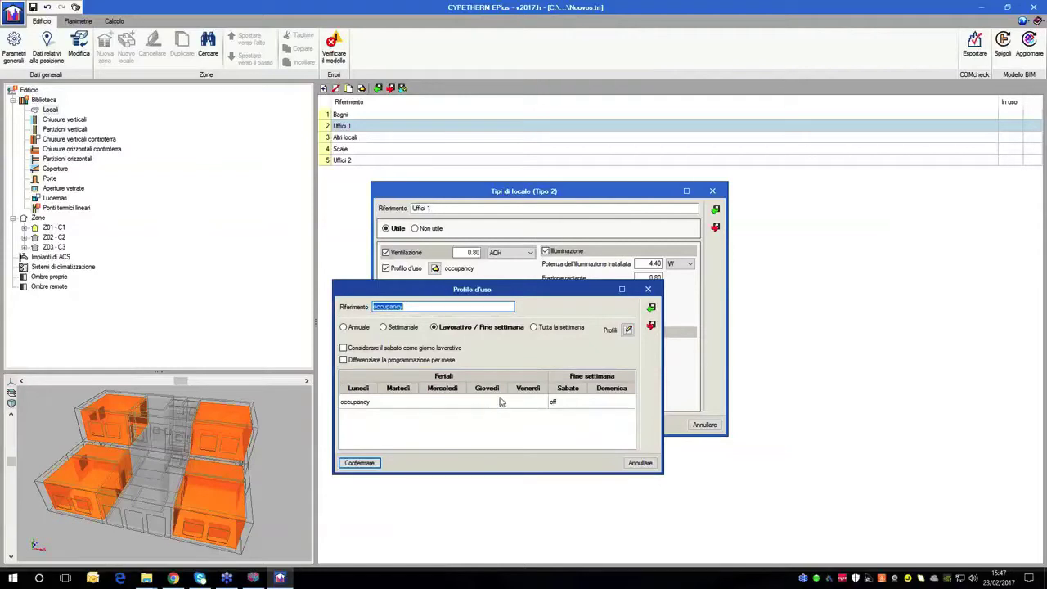
drag(520, 284, 504, 133)
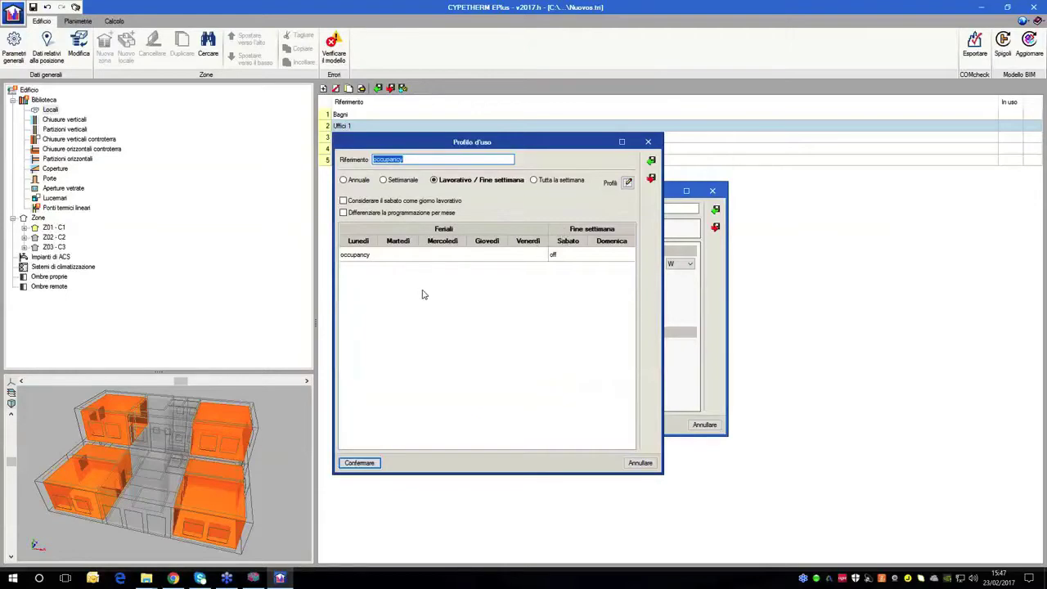
click(401, 182)
click(502, 182)
click(538, 181)
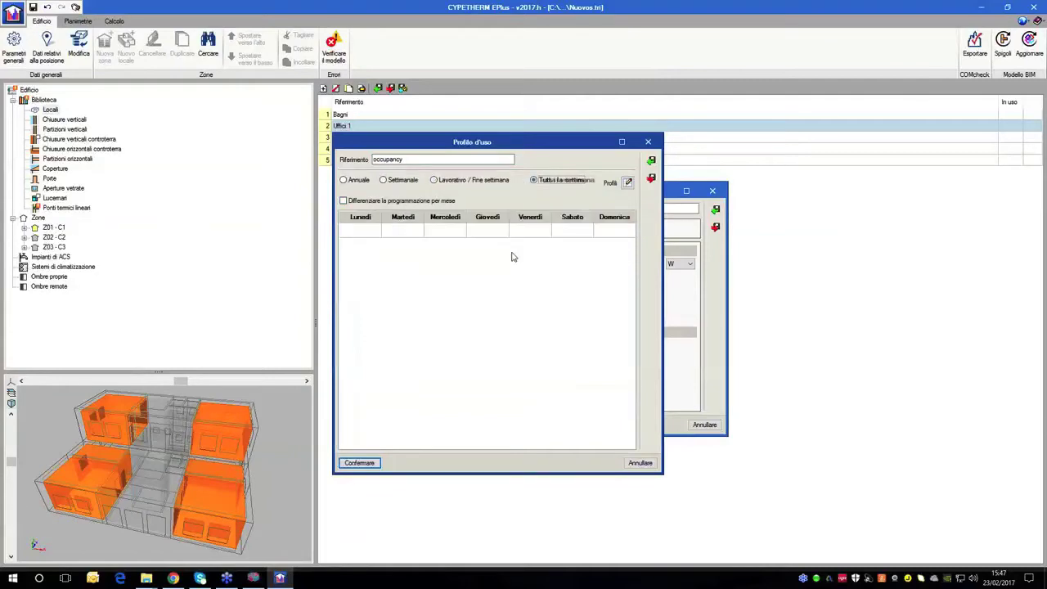
click(413, 202)
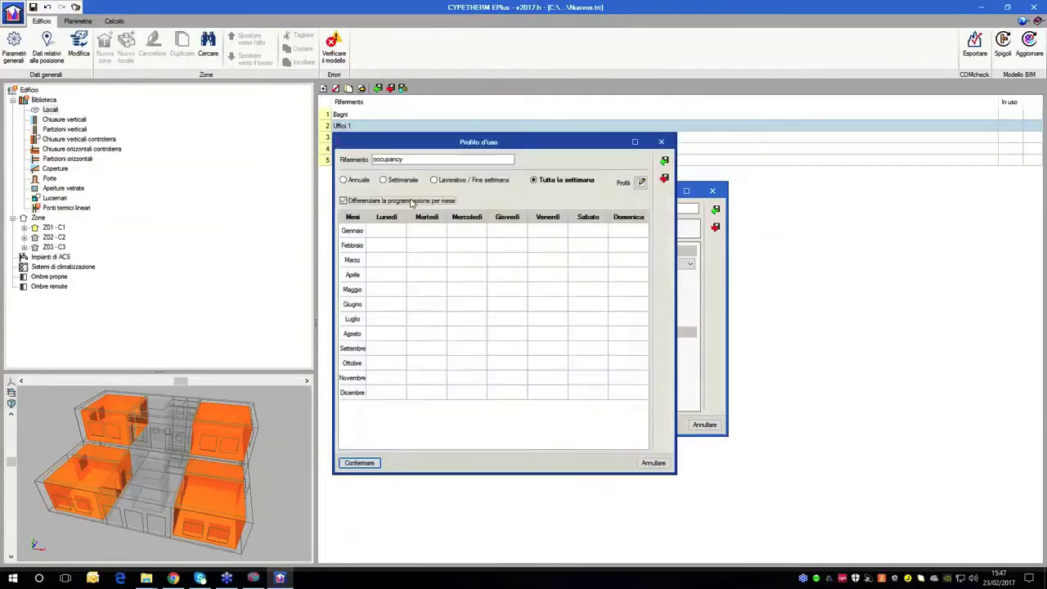
- Assign the occupancy profile to Mondays in February and Wednesdays in March
click(395, 248)
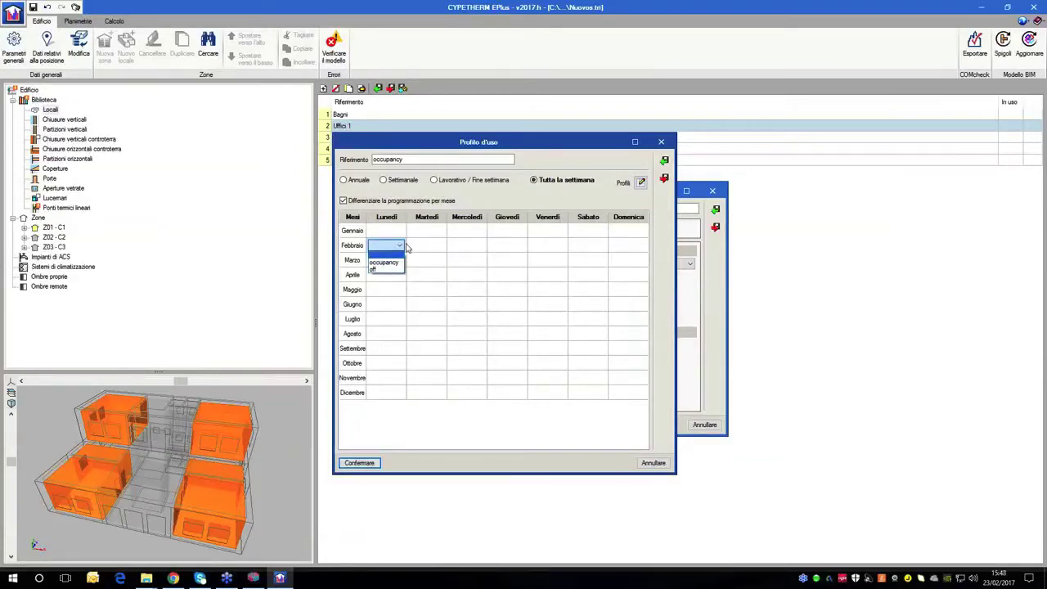
key(Down)
key(Return)
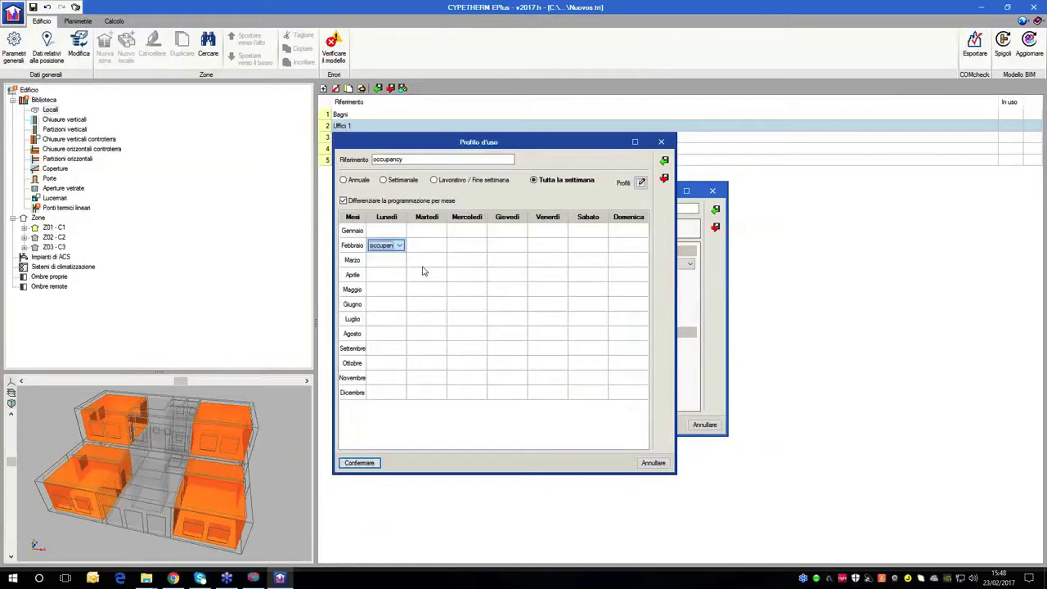
click(456, 260)
click(465, 275)
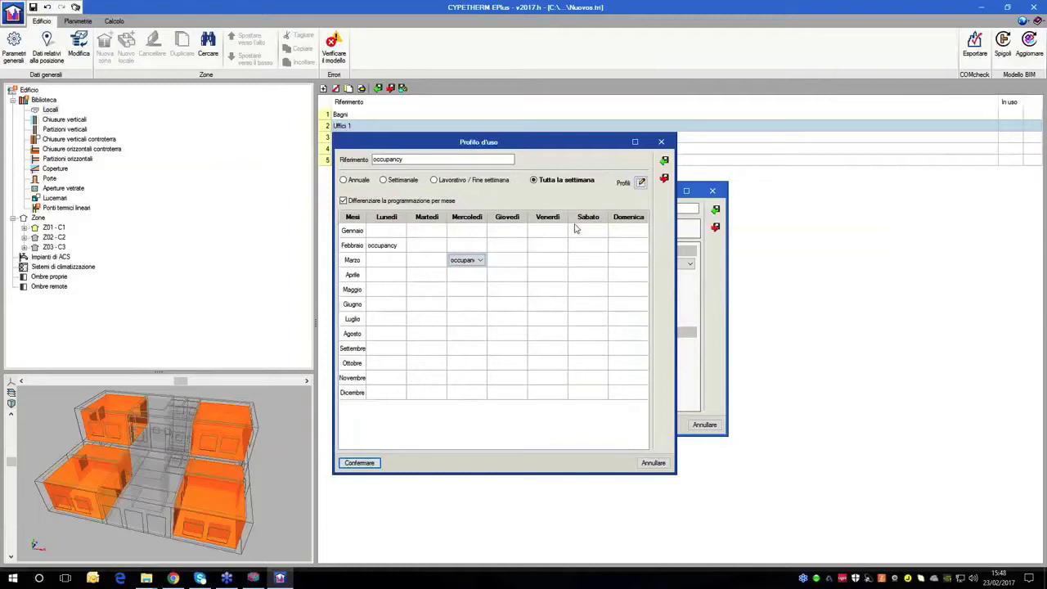
- Add a new Per ora profile to the profile list and set it to 100% from hour 5 to hour 11
click(642, 183)
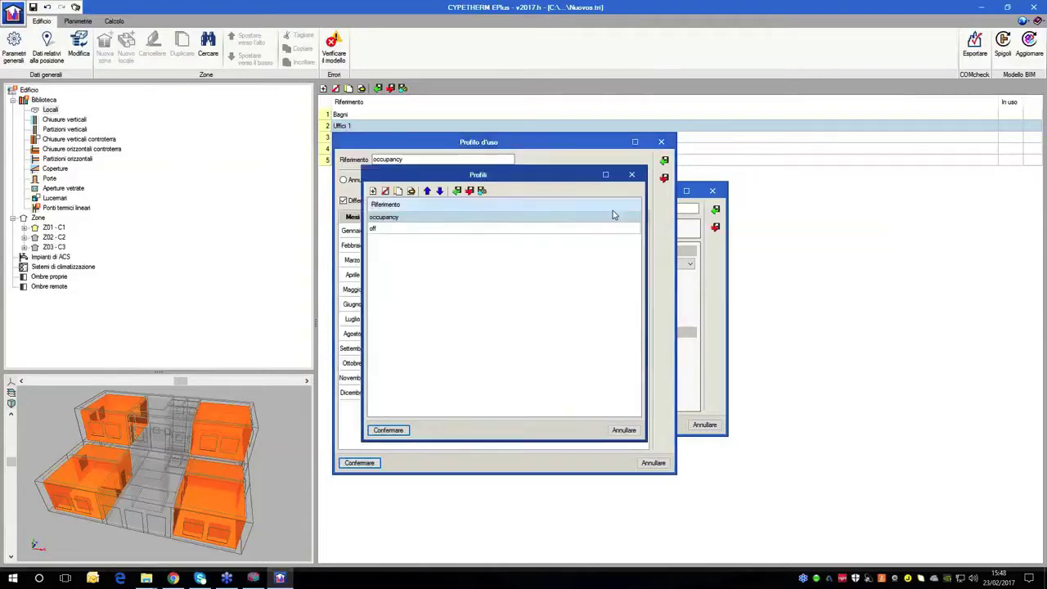
click(373, 191)
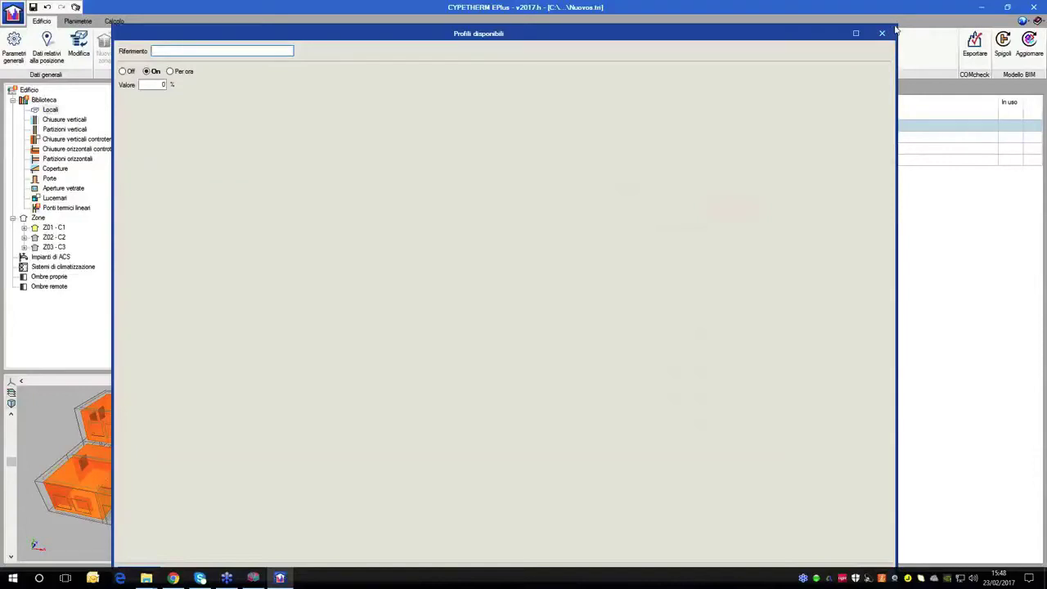
drag(858, 76, 529, 400)
drag(440, 367, 584, 216)
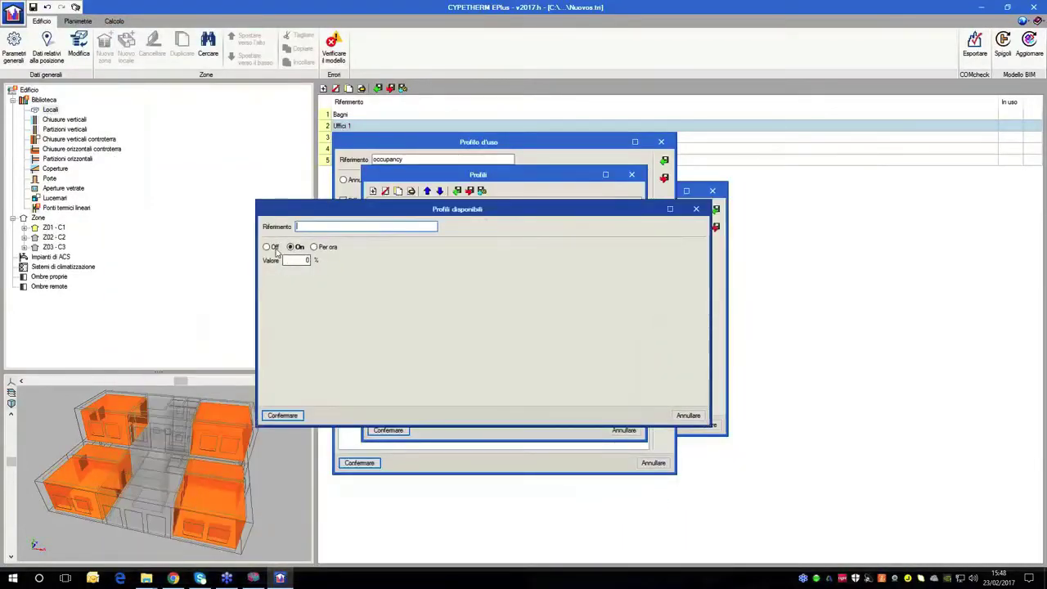
click(315, 246)
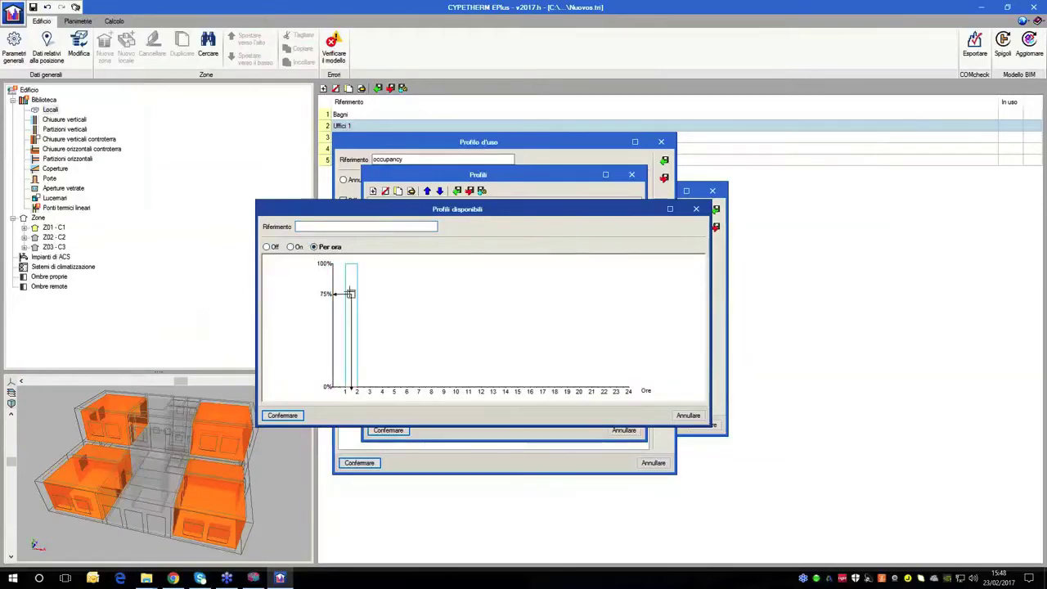
drag(416, 423, 424, 478)
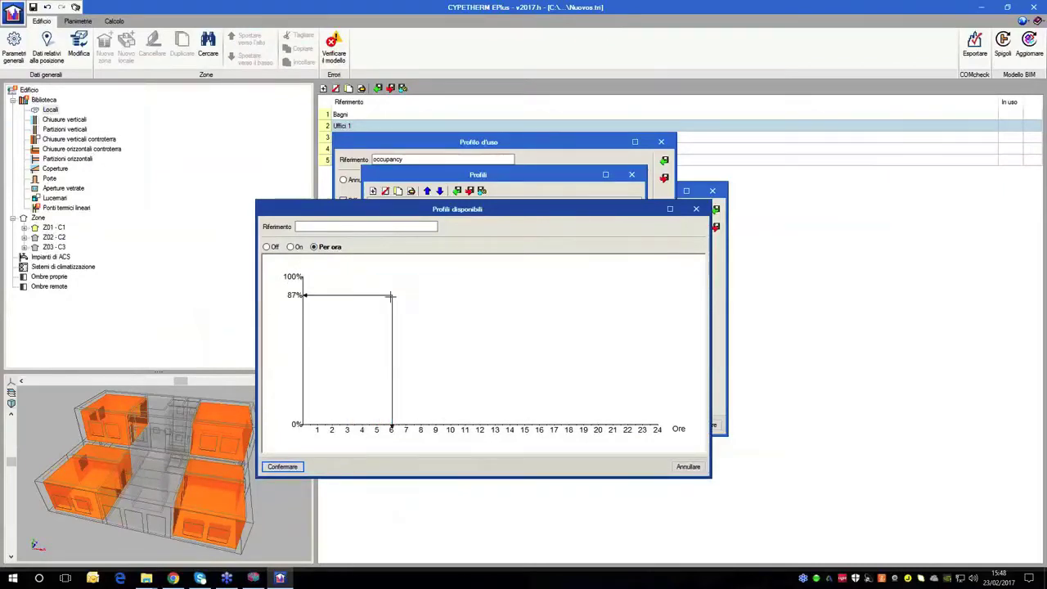
click(384, 276)
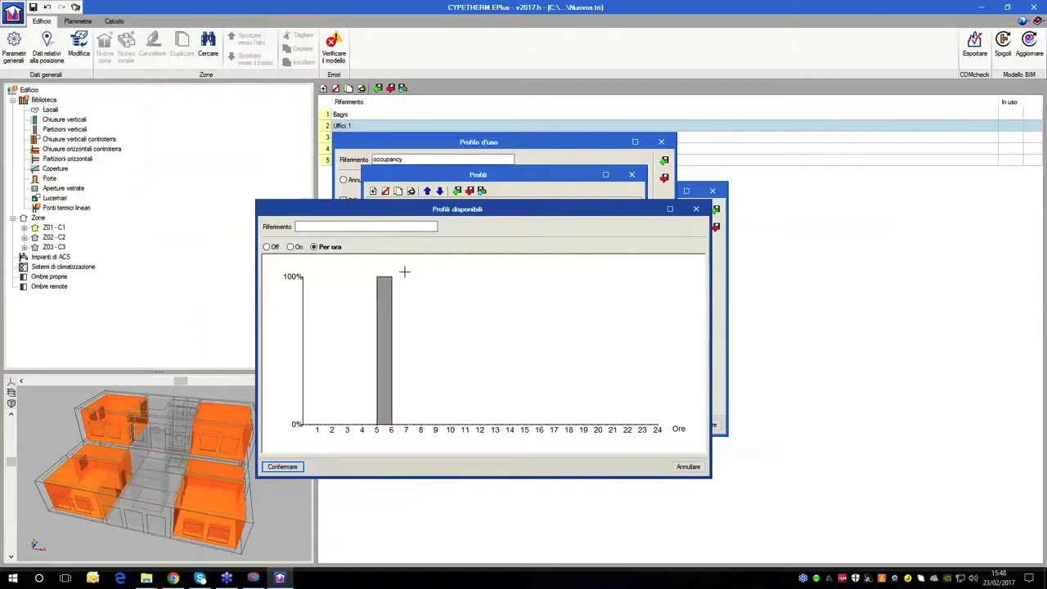
click(397, 273)
drag(403, 272, 460, 274)
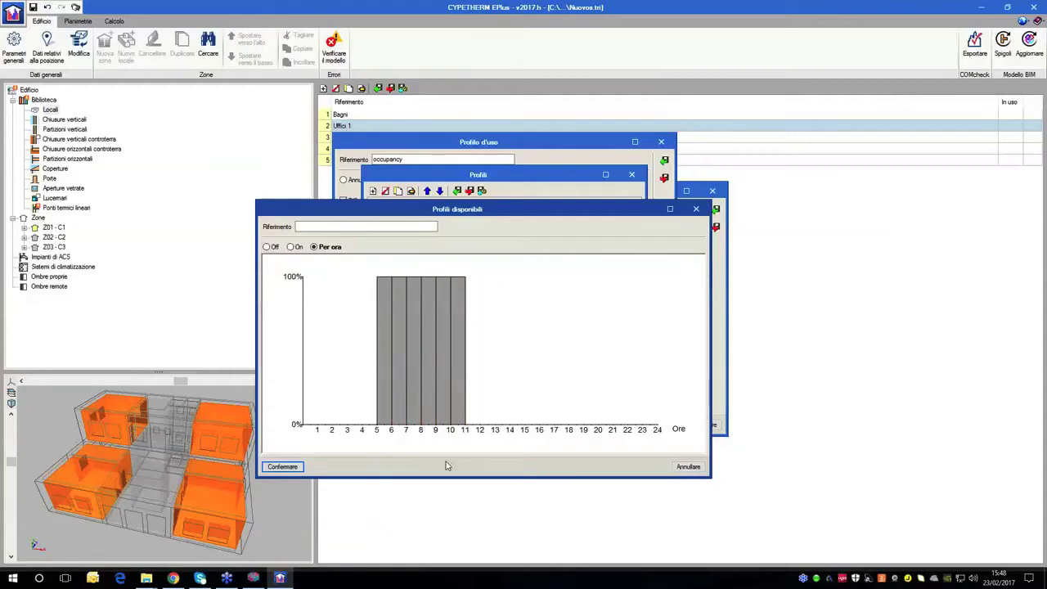
- Set the hourly profile to 70% for hours 11–14, 100% for 14–18, 70% for 18–19 and 40% for 19–21
click(479, 319)
click(489, 319)
click(503, 319)
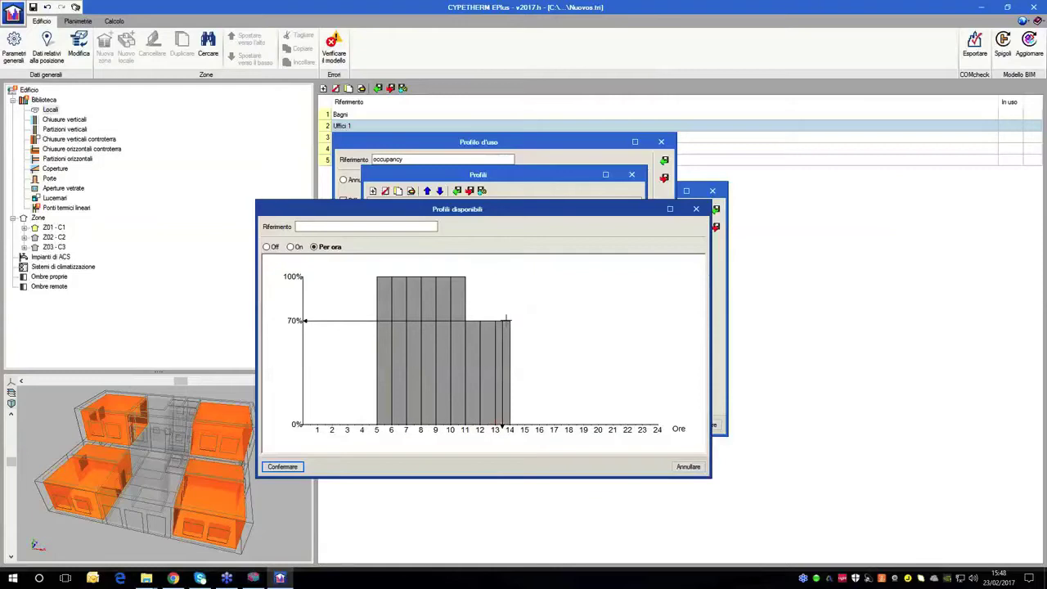
drag(523, 275, 563, 277)
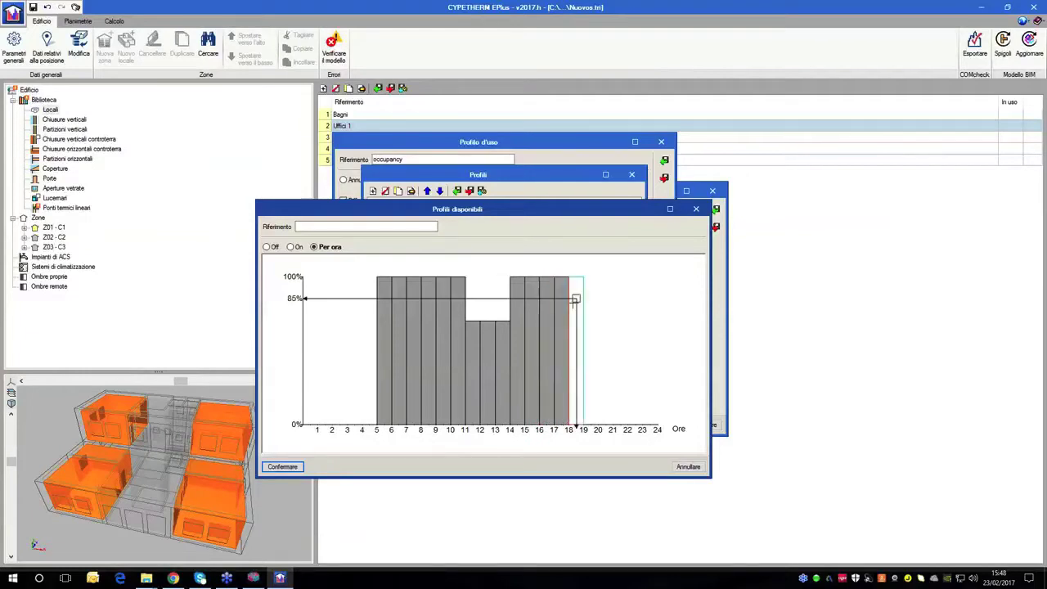
click(574, 320)
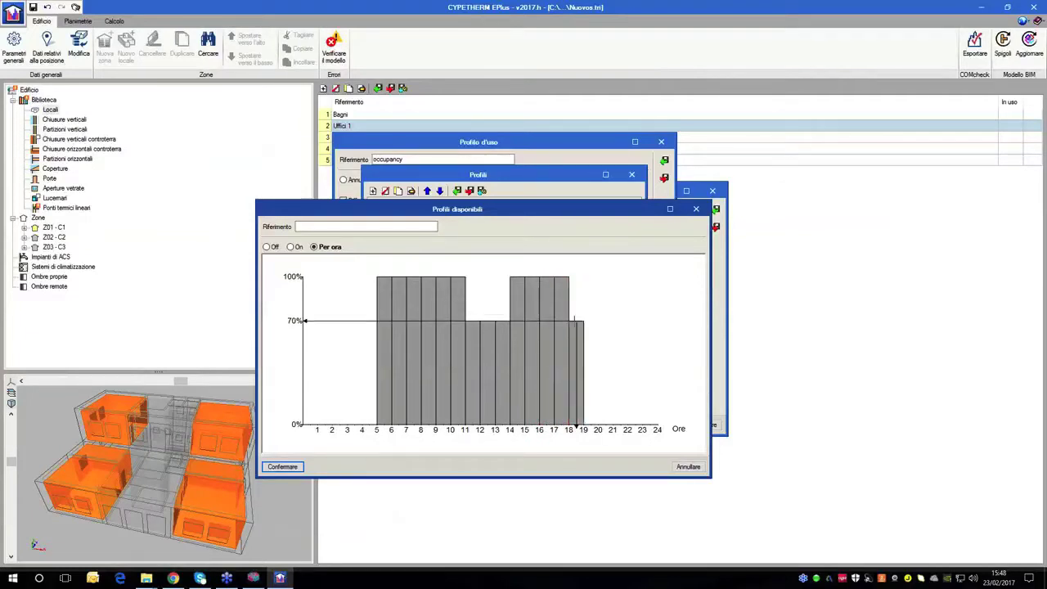
click(600, 365)
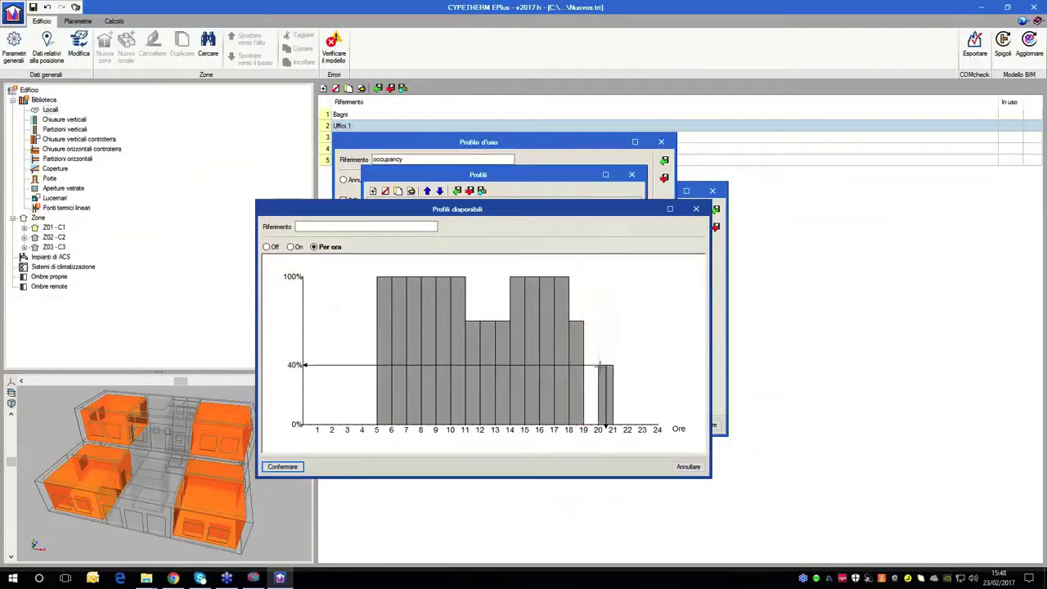
click(592, 365)
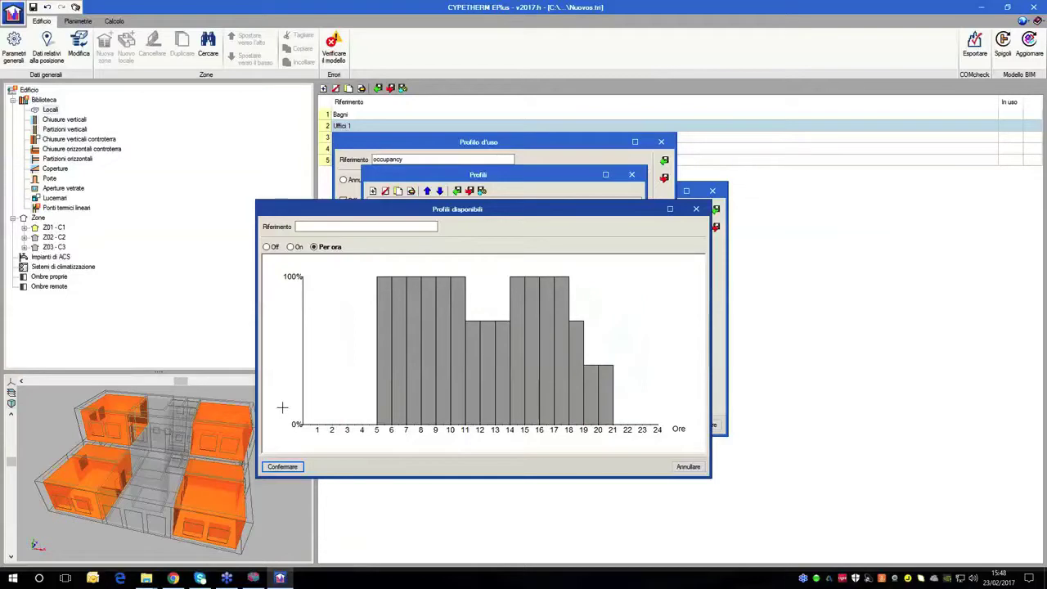
- Name the new hourly profile 1 and save it to the profile list
drag(448, 214, 487, 252)
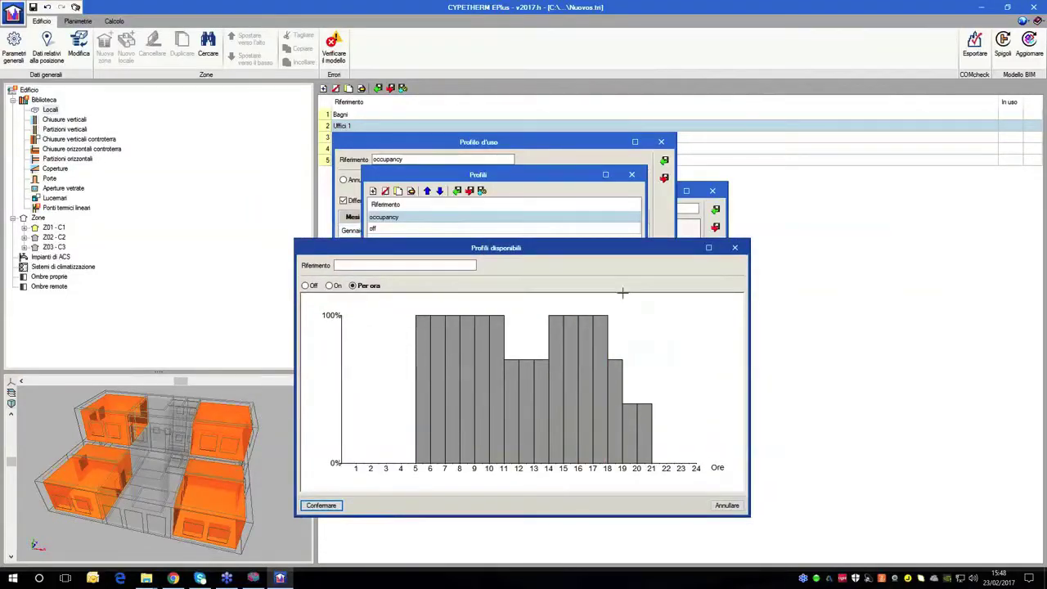
click(366, 266)
click(366, 267)
click(322, 506)
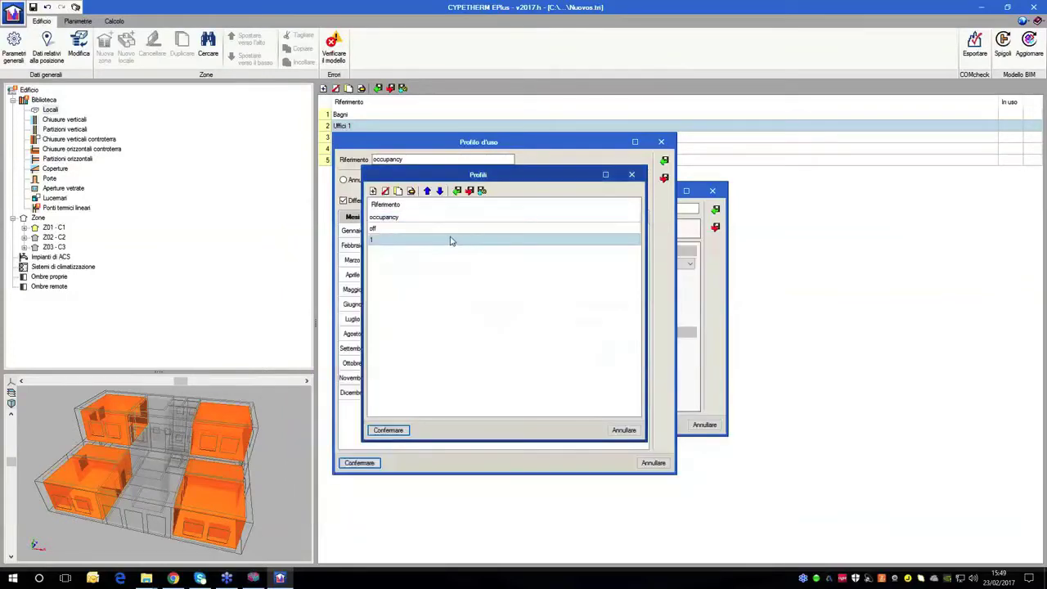
- View the export options for profile 1, cancel the export, and delete that profile from the list
click(470, 191)
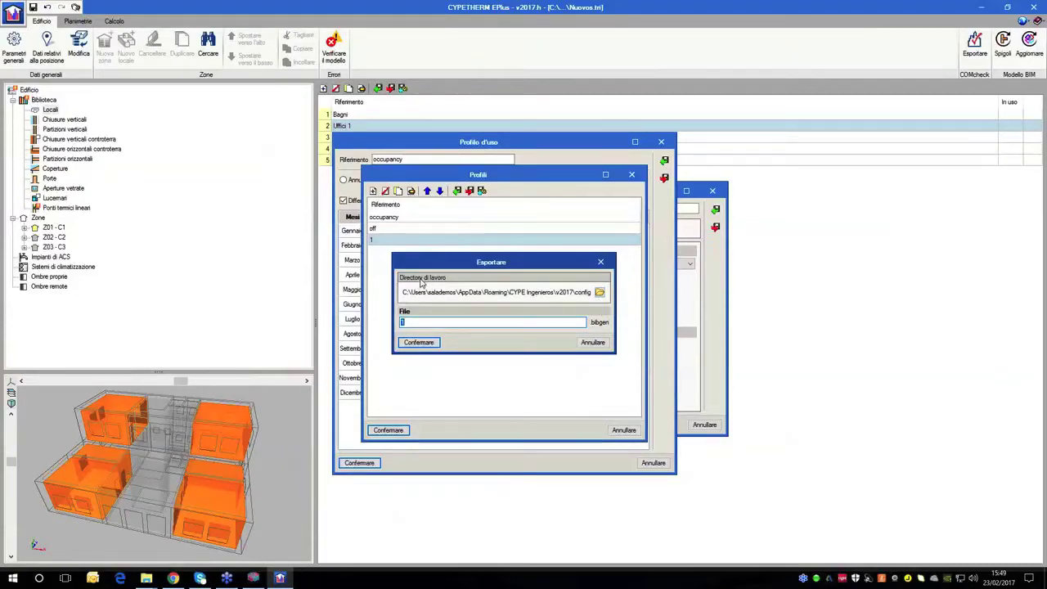
key(Escape)
click(386, 190)
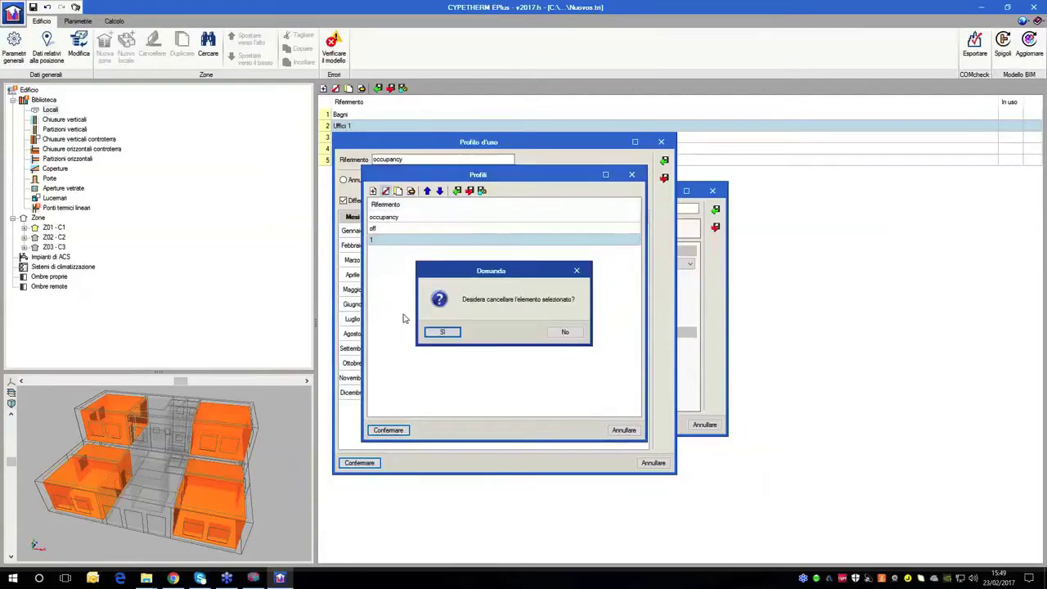
click(442, 333)
key(Return)
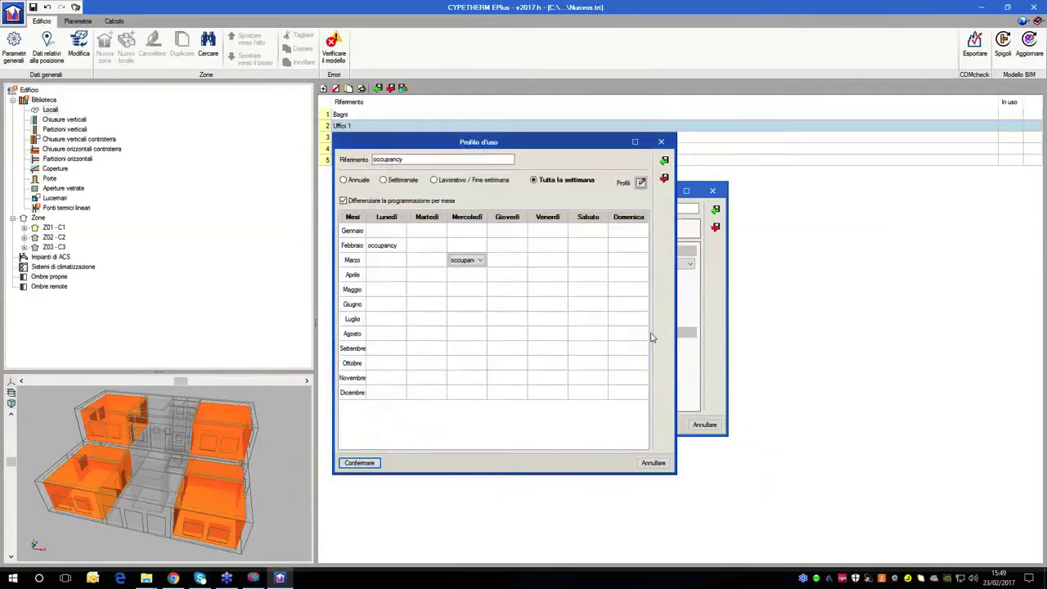
- Close the lighting usage profile and leave the Uffici 1 room type without saving
click(474, 263)
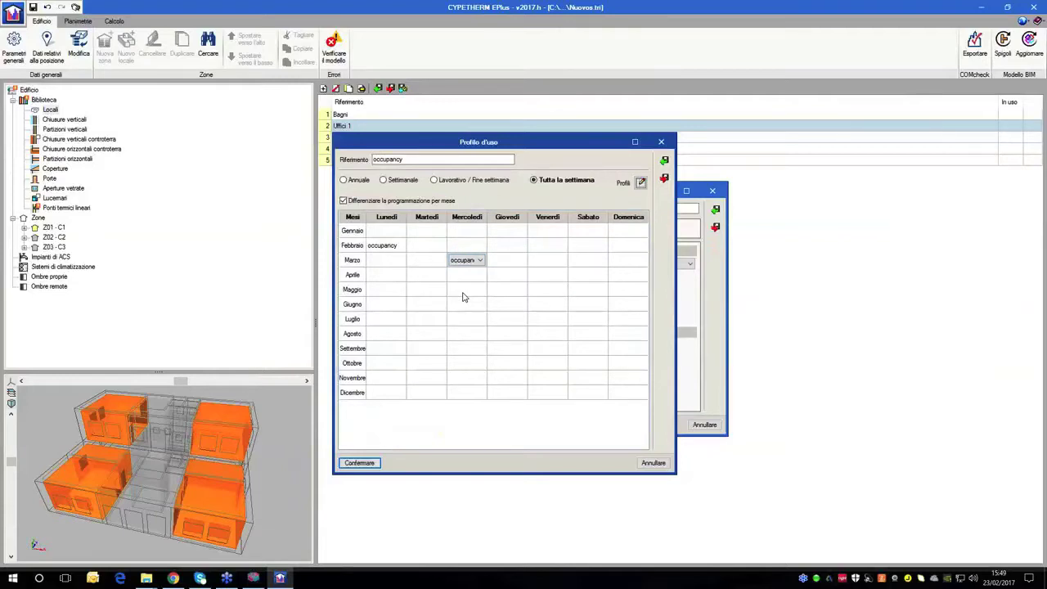
key(Return)
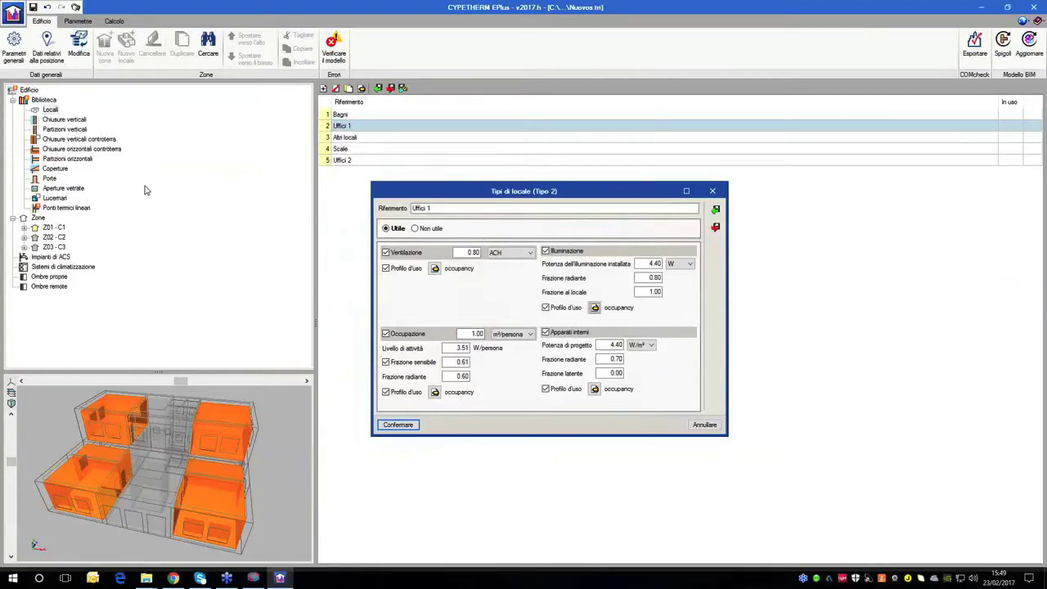
key(Escape)
- Open the Porta-finestra 150x240 glazed opening definition and review its glazed fraction properties
click(73, 188)
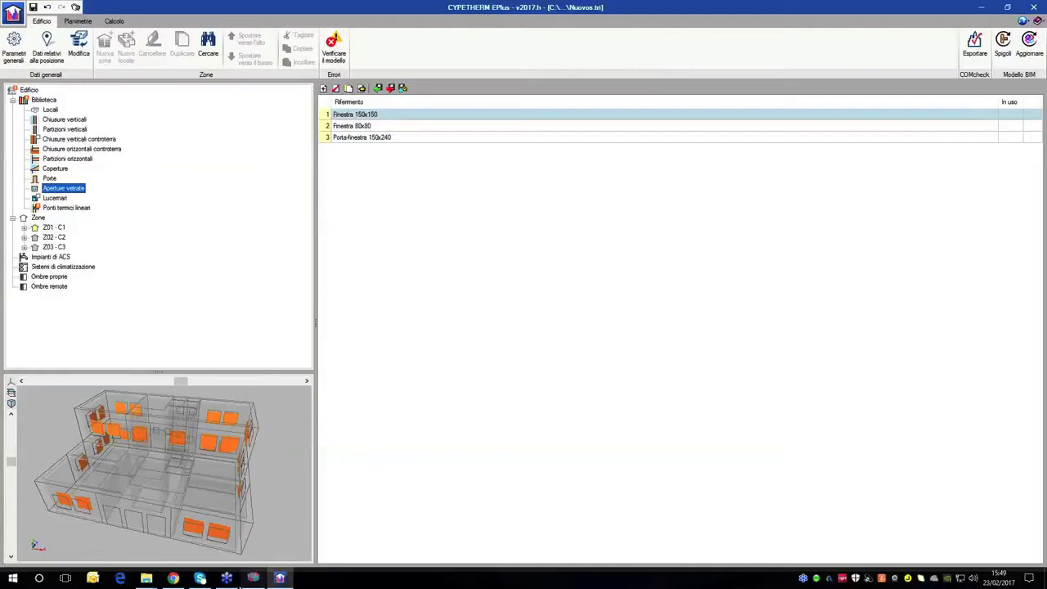
mouse_move(253, 580)
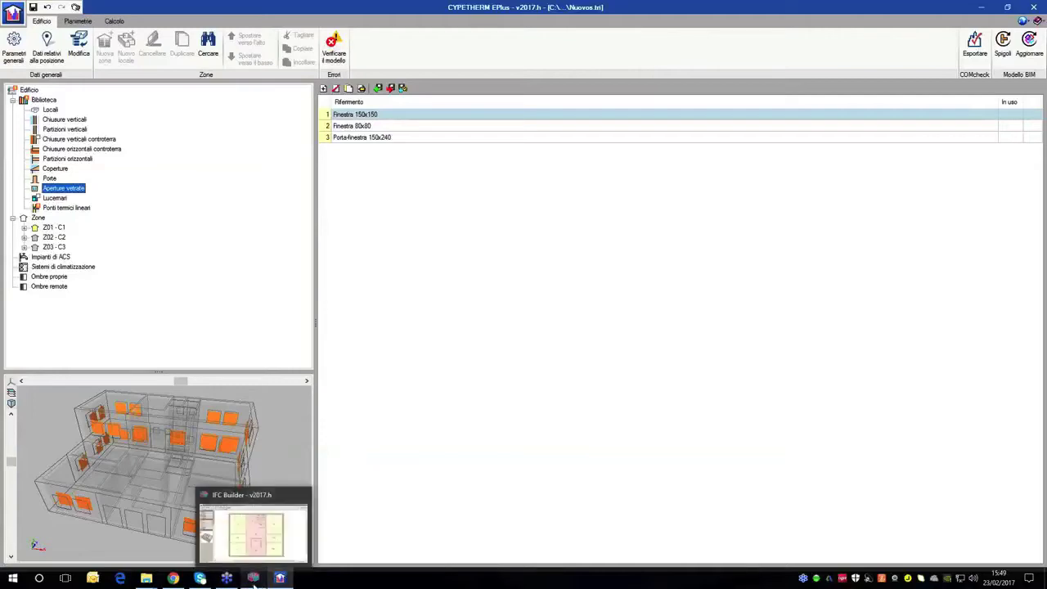
double_click(434, 139)
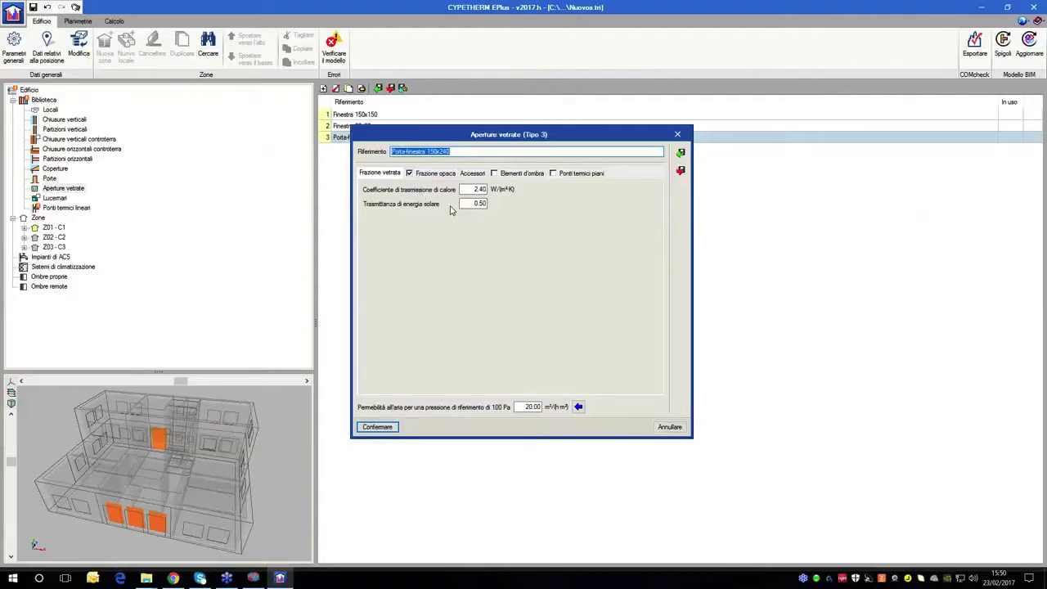
- Review the opaque fraction and solar protection accessories of the Porta-finestra 150x240 opening
click(433, 172)
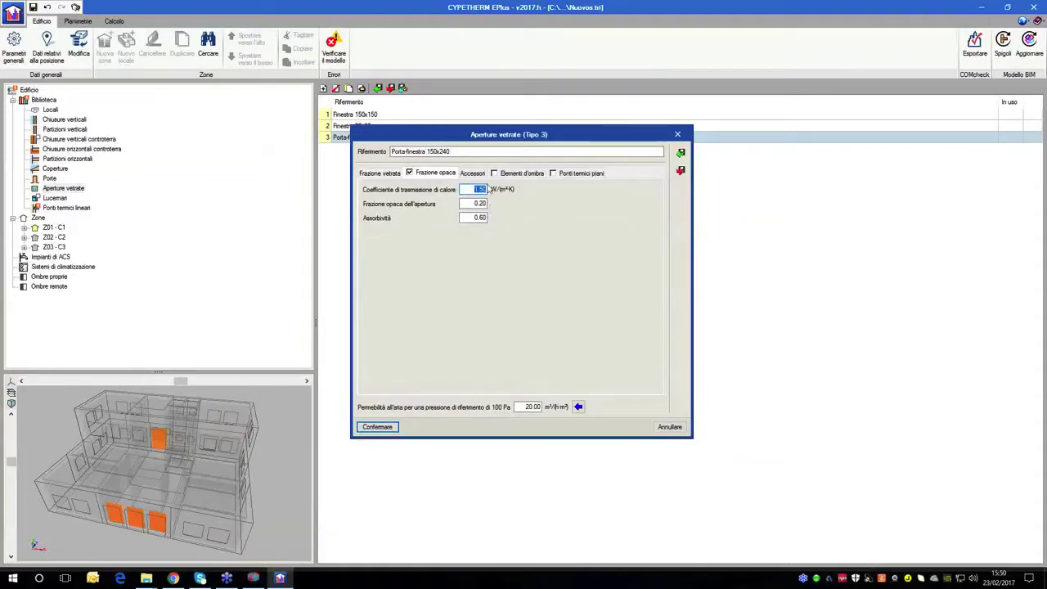
click(479, 174)
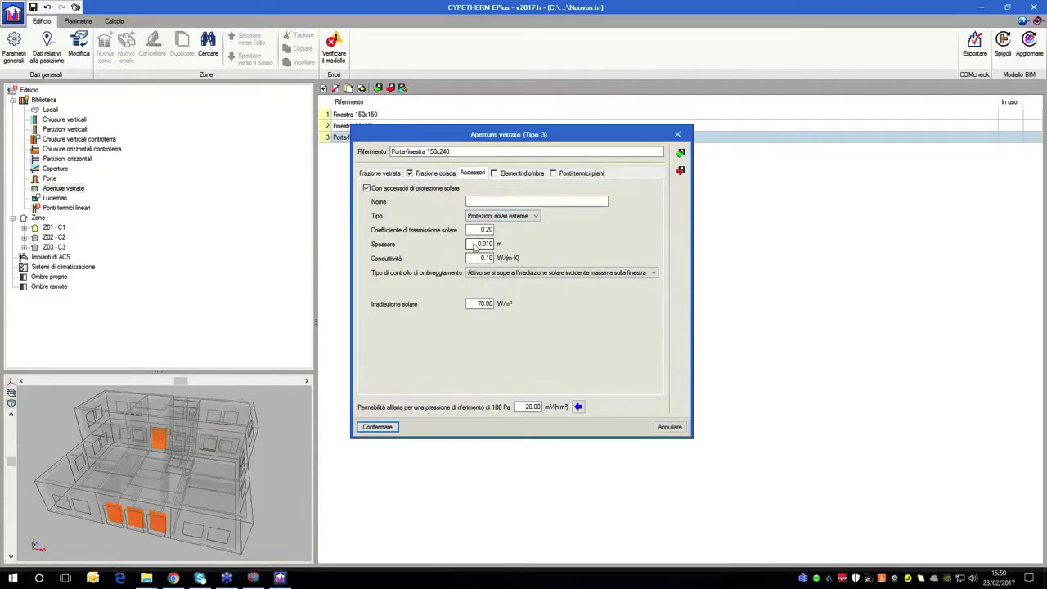
- Set the shading control to Attivo se lo permette il profilo and choose a Lavorativo / Fine settimana usage profile differentiated by month
click(539, 276)
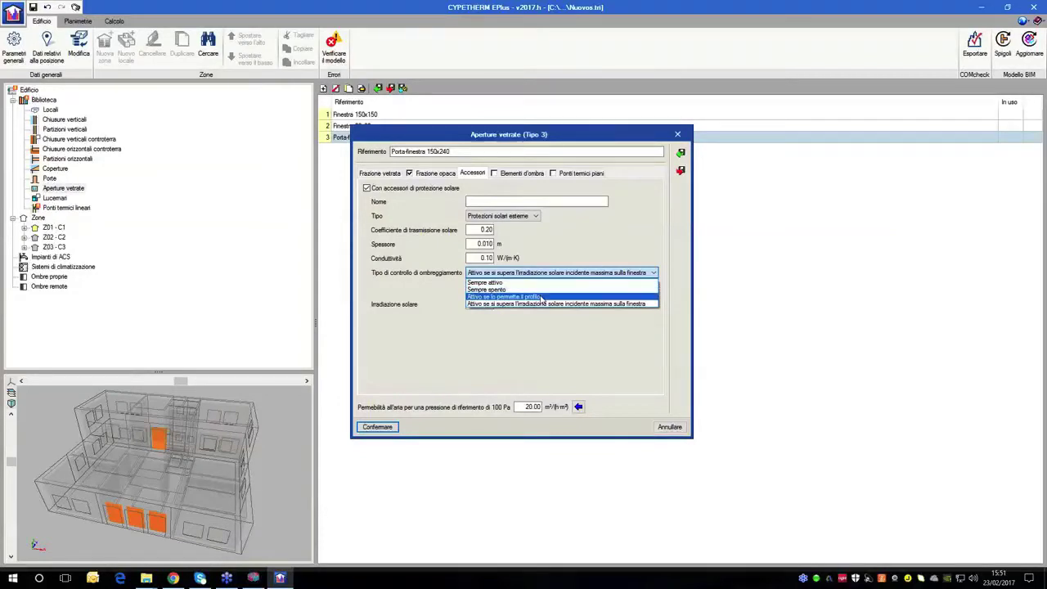
click(542, 297)
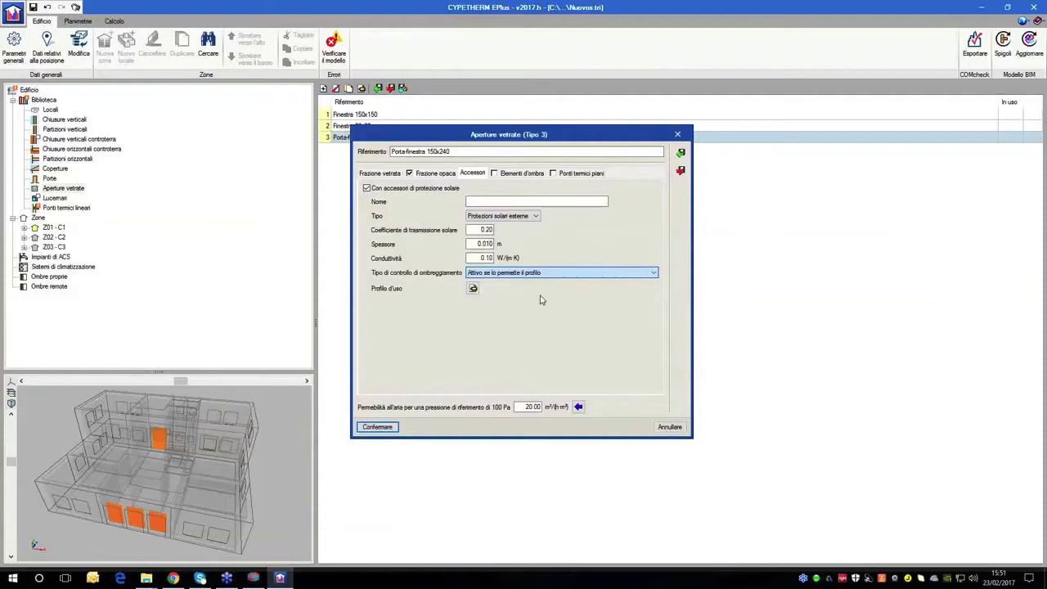
click(473, 289)
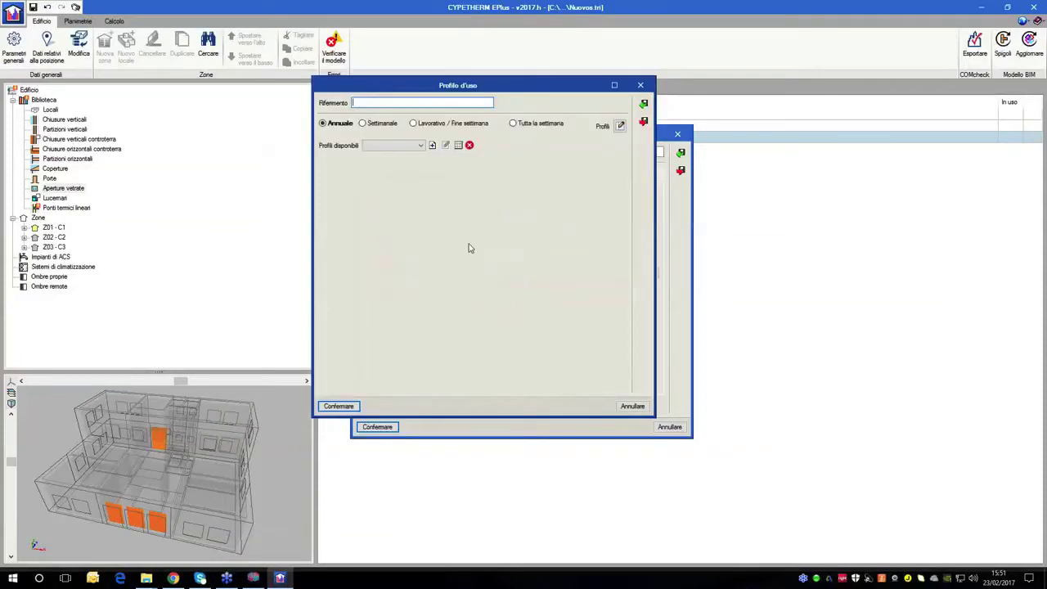
click(417, 124)
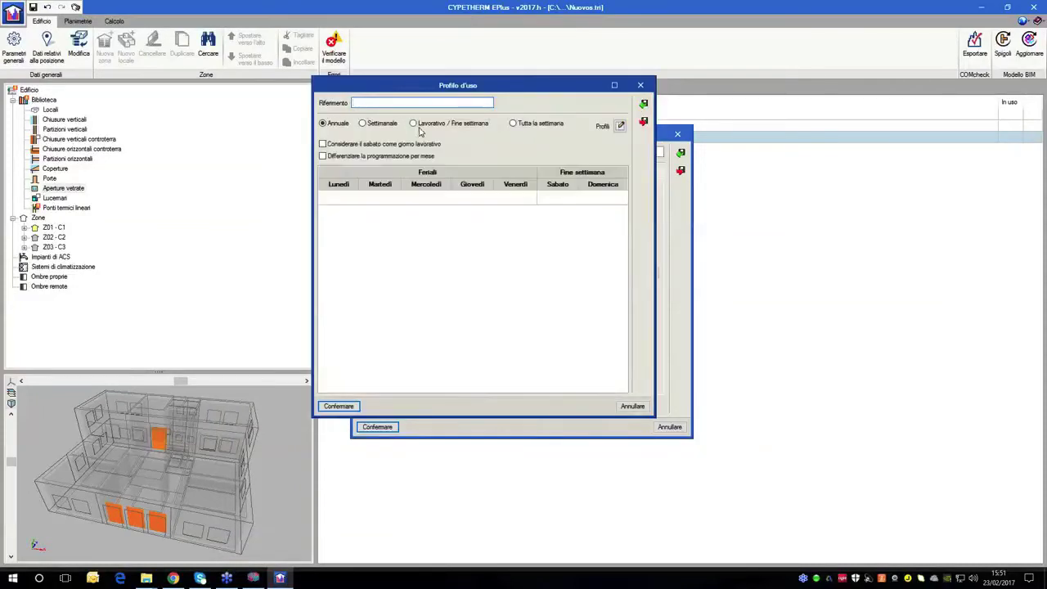
click(360, 155)
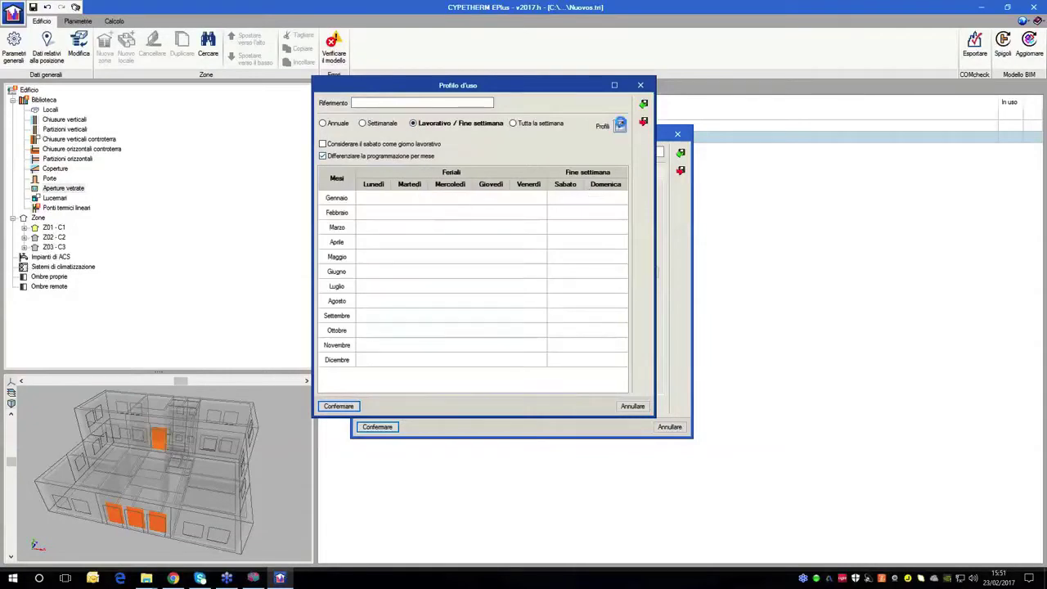
- Create an hourly profile for the shading that is on only from 9 to 18 and off for all other hours
click(620, 123)
click(352, 134)
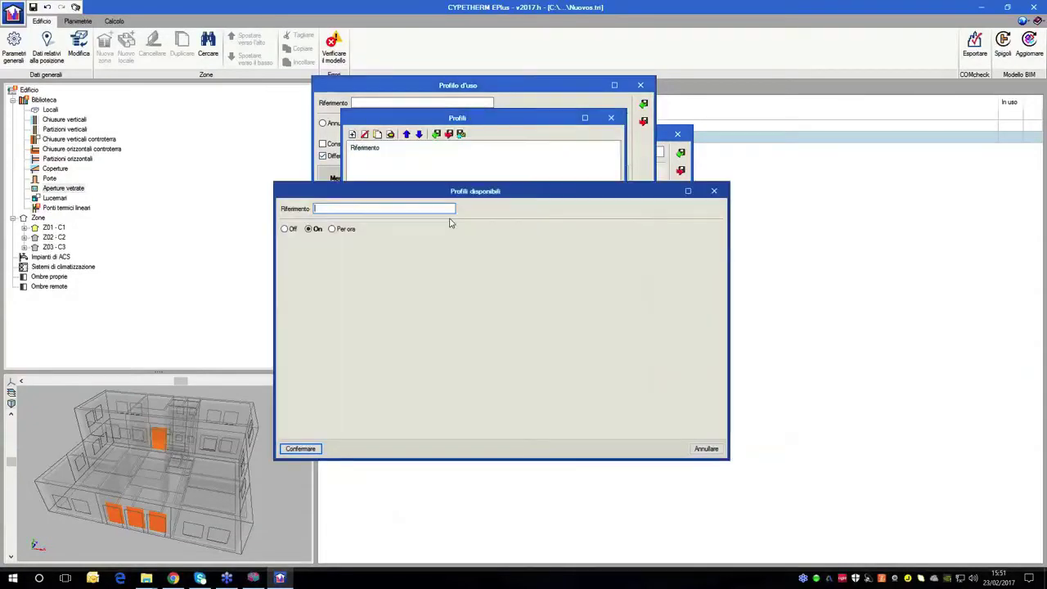
click(333, 230)
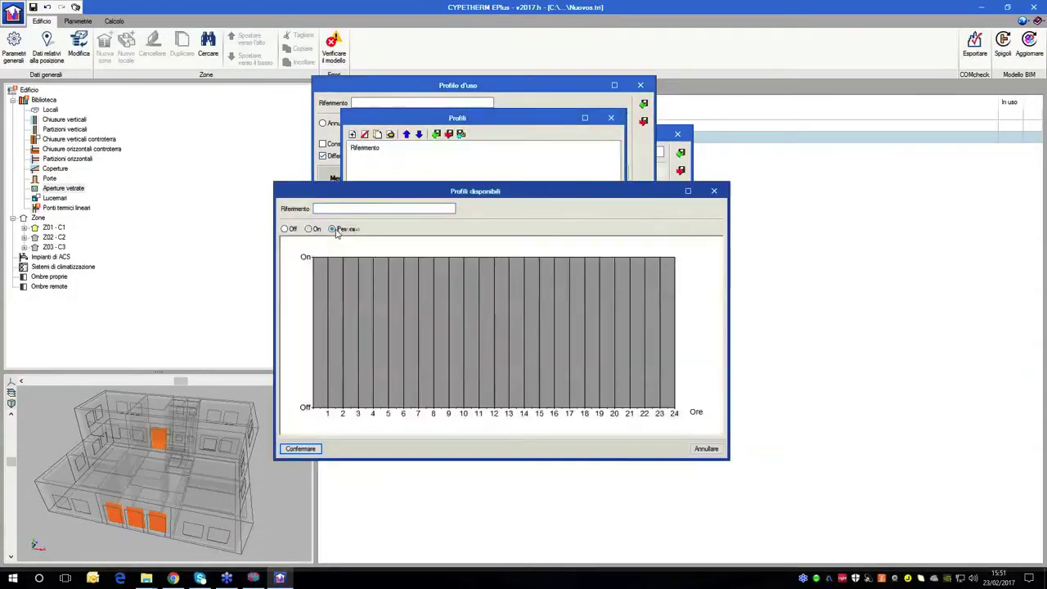
click(321, 310)
click(336, 308)
click(348, 307)
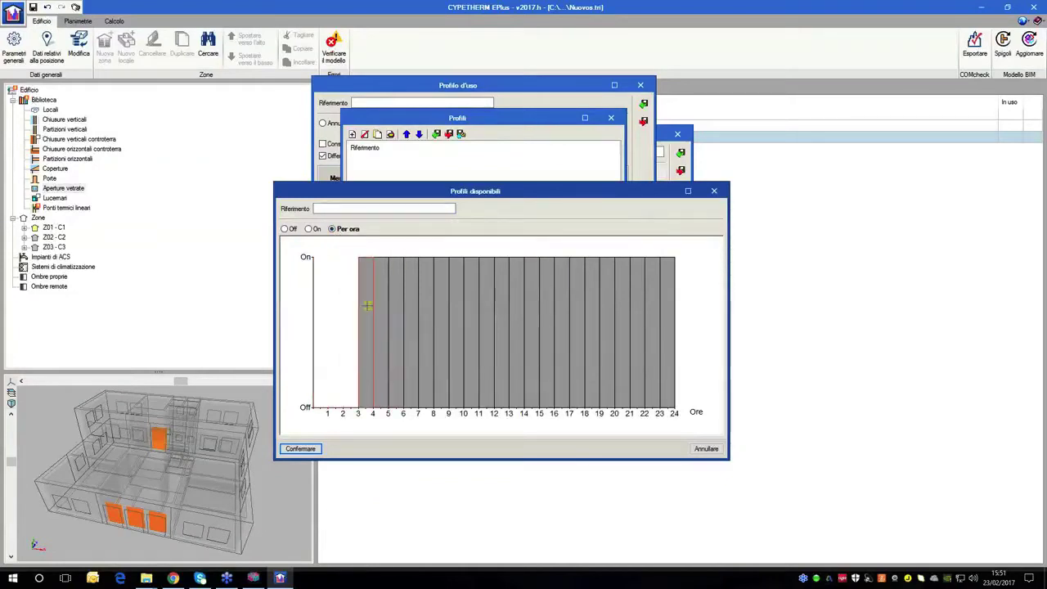
click(367, 305)
click(380, 304)
click(395, 304)
click(410, 304)
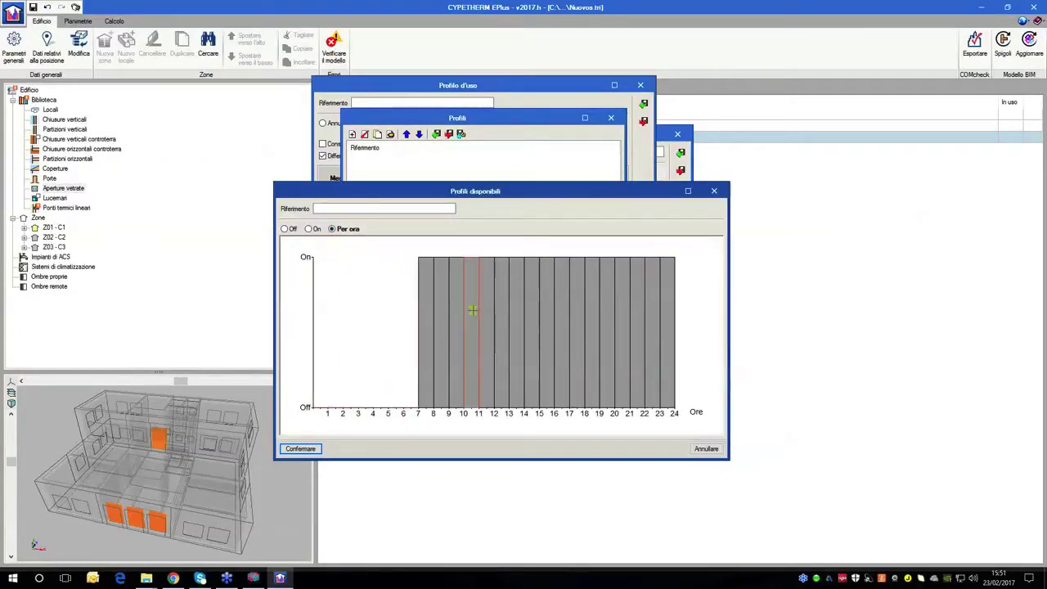
click(426, 308)
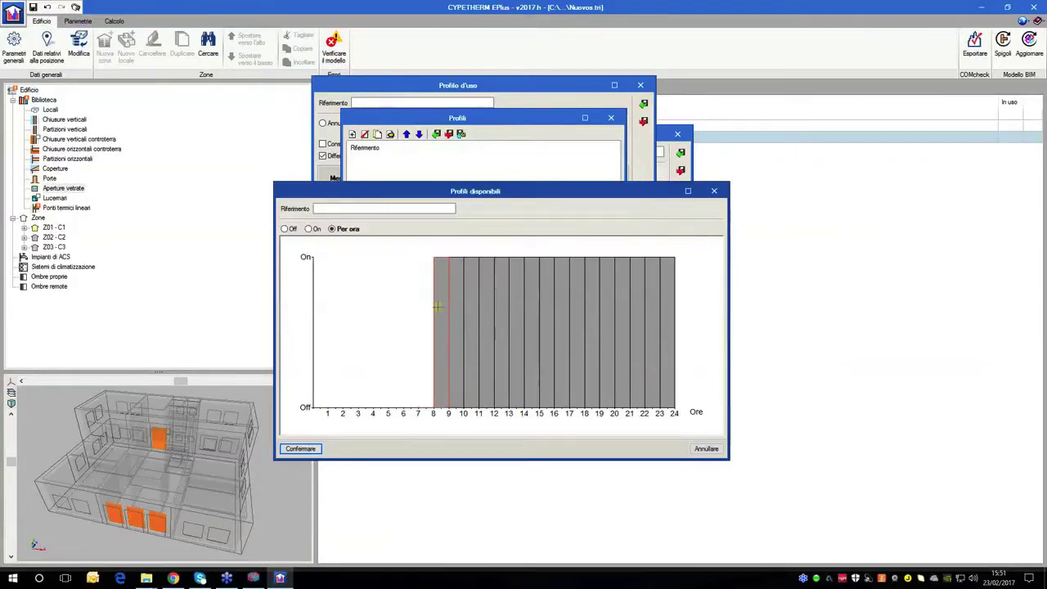
click(439, 307)
click(592, 305)
click(606, 305)
click(620, 307)
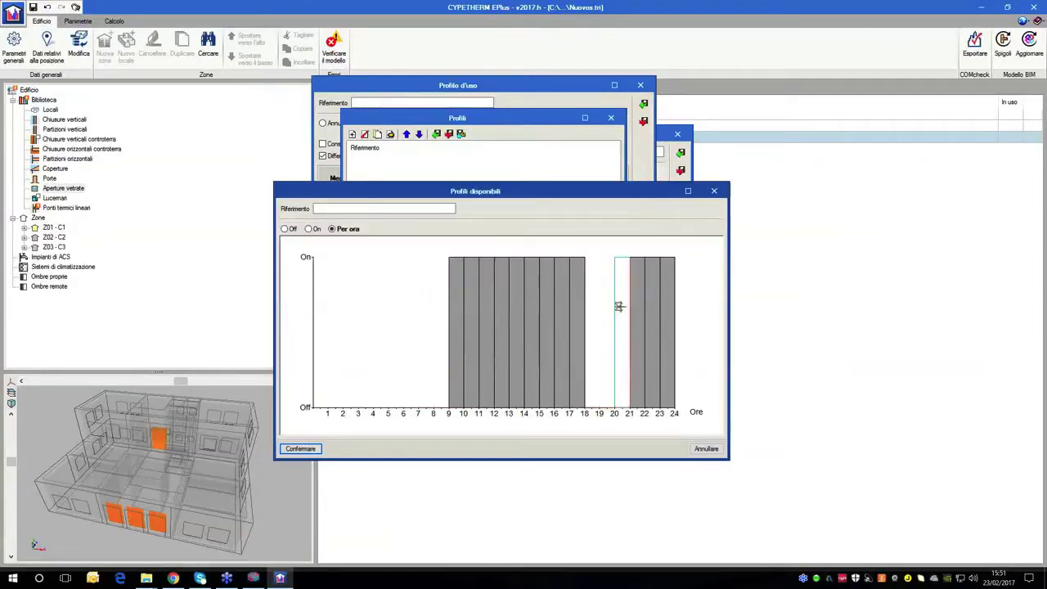
click(638, 305)
click(652, 304)
click(667, 303)
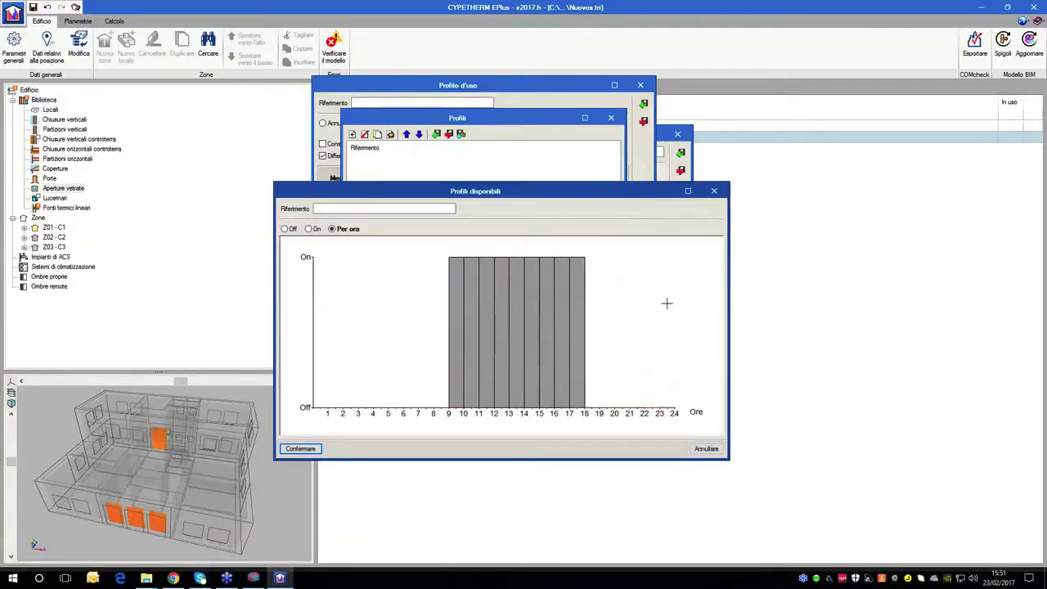
- Name the hourly shading profile 1 and confirm it into the profile list
click(383, 209)
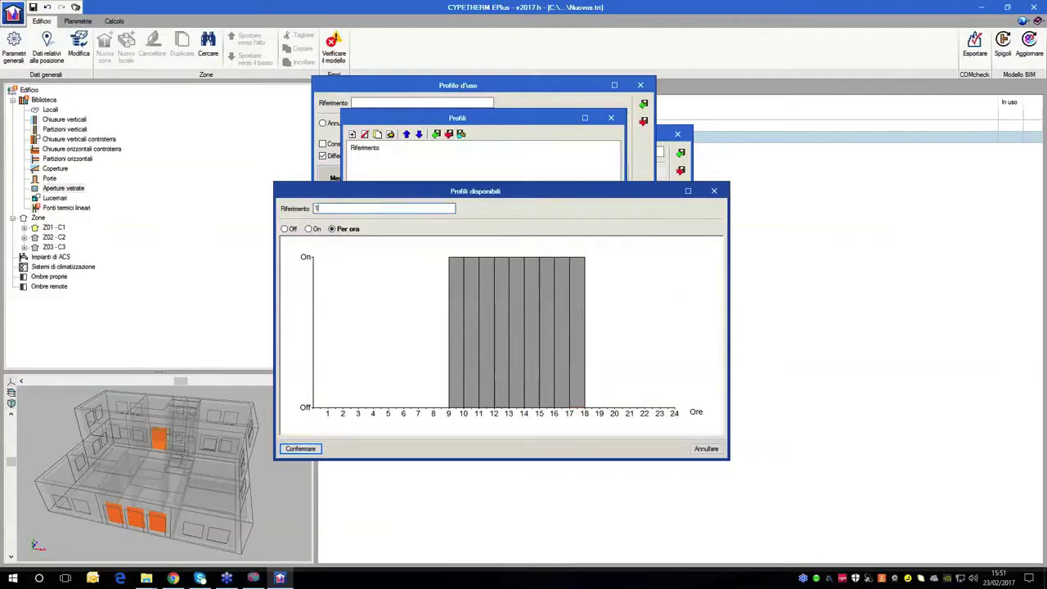
click(300, 448)
click(367, 370)
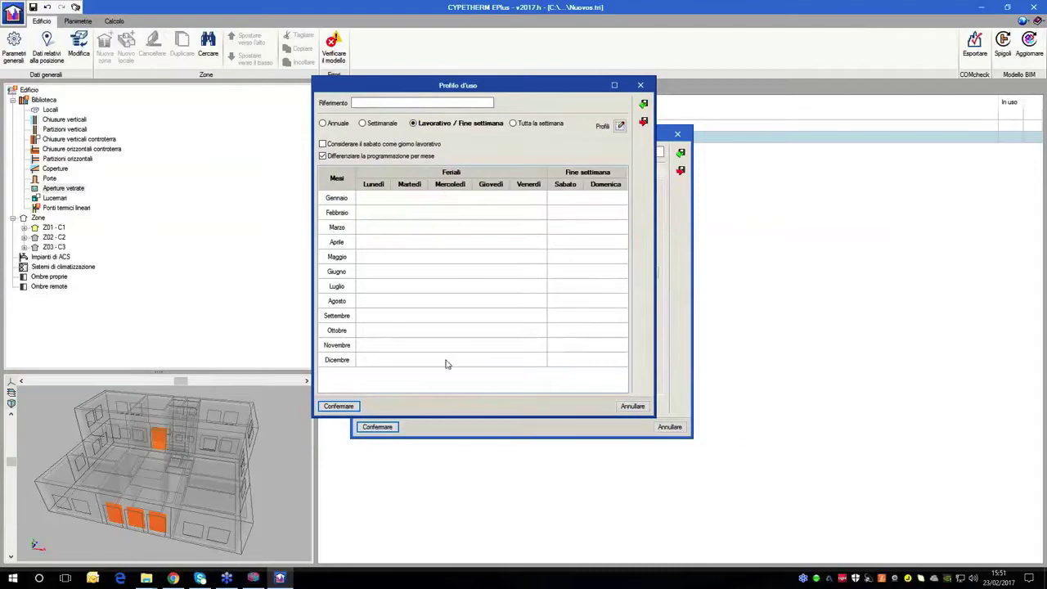
- Try the Saturday-as-workday option and the Tutta la settimana layout, and leave the shading usage profile without saving
click(400, 144)
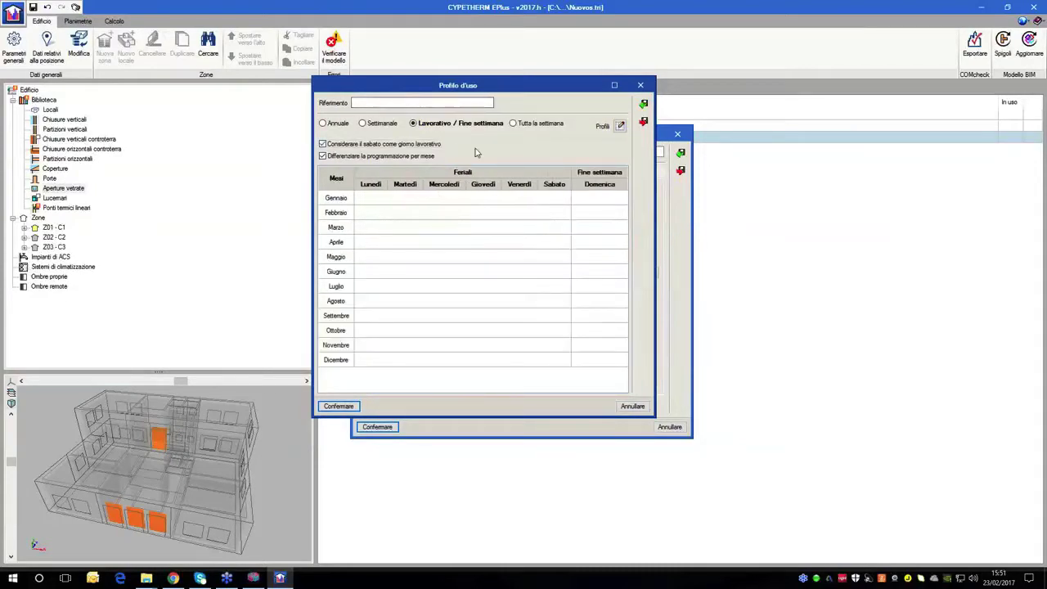
click(426, 147)
click(538, 124)
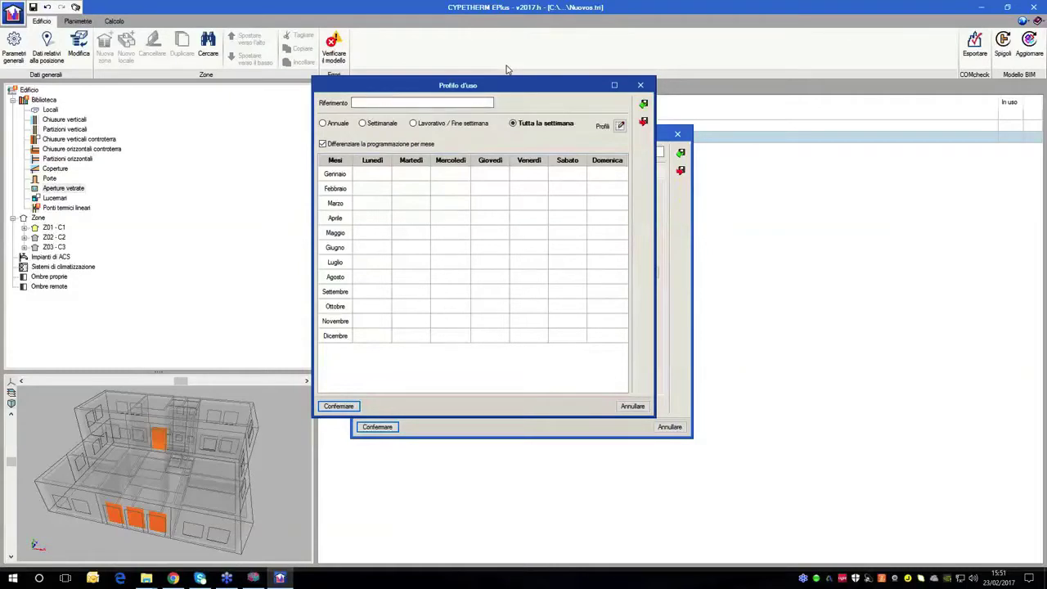
key(Escape)
- Set the shading control to Attivo se si supera l'irradiazione solare incidente massima sulla finestra, and close the opening definition
click(521, 273)
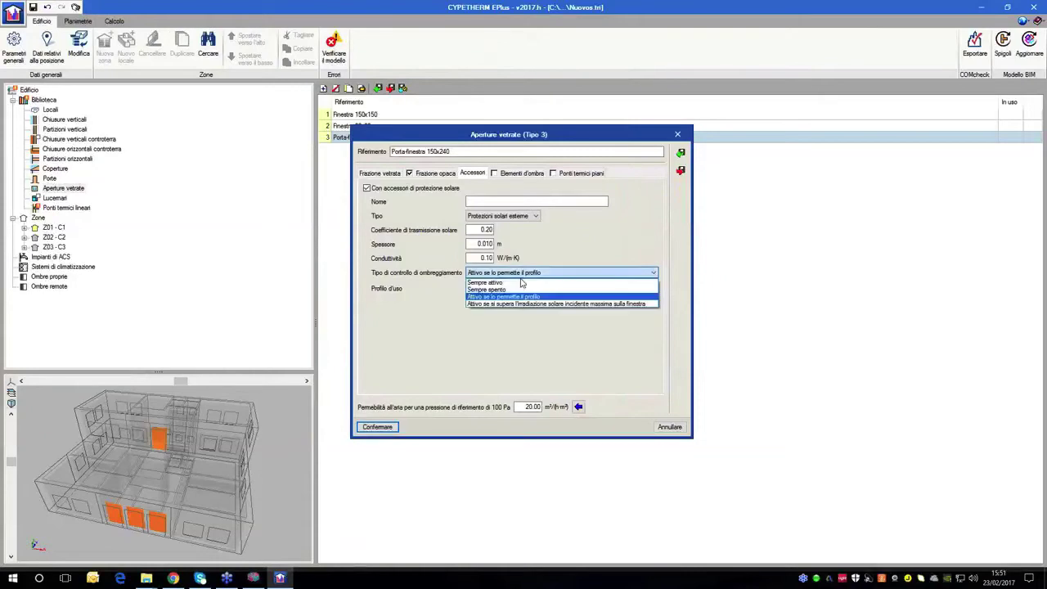
click(522, 304)
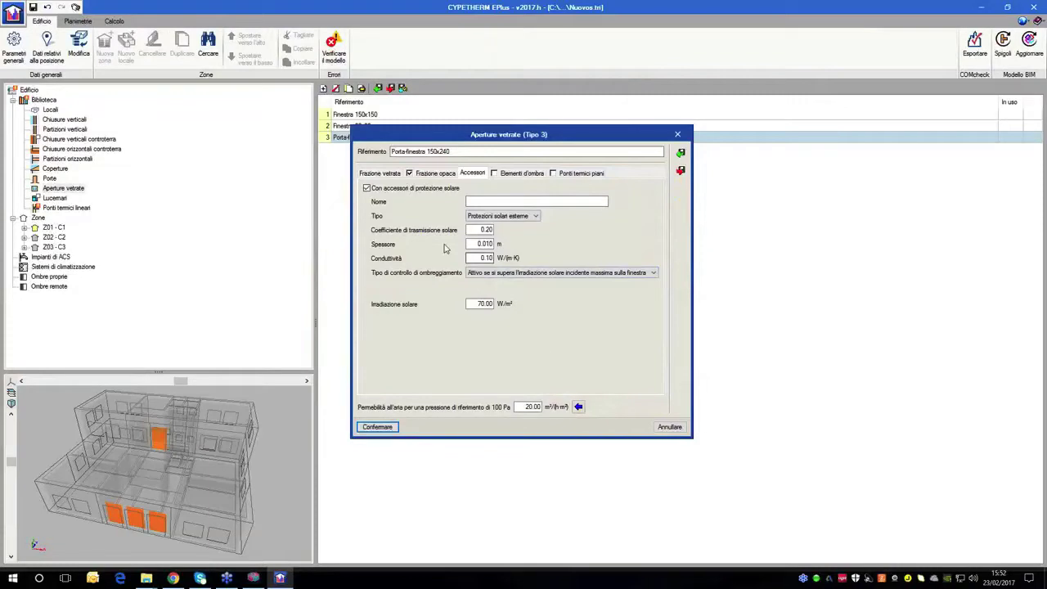
click(489, 275)
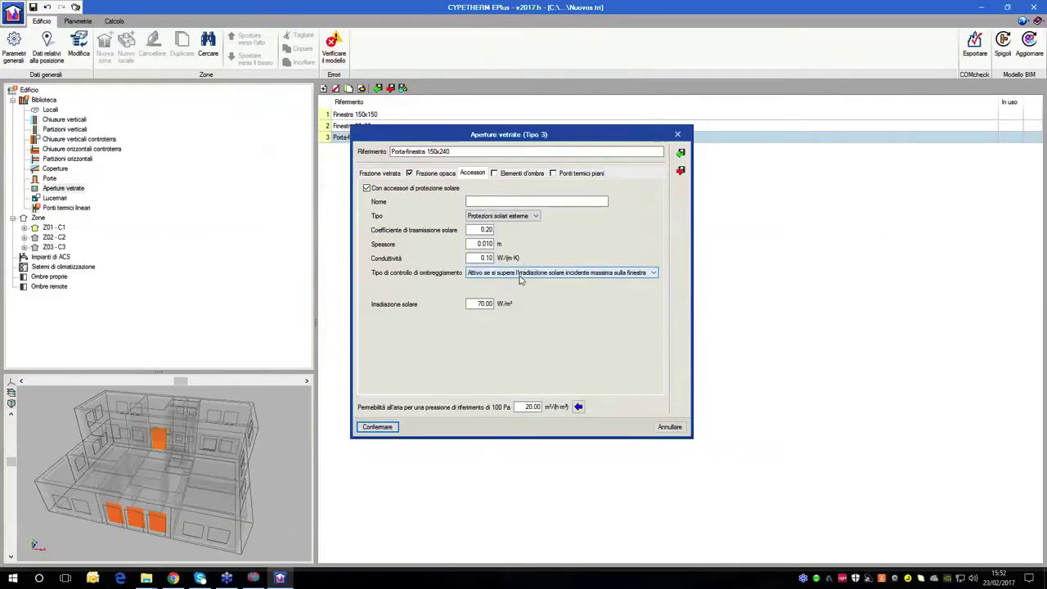
click(482, 305)
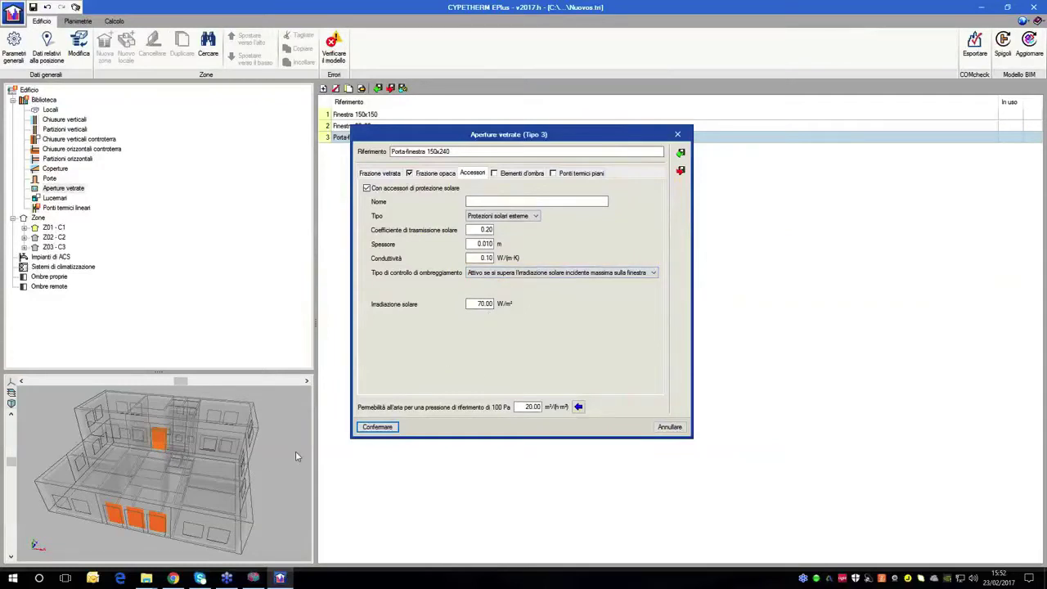
key(Return)
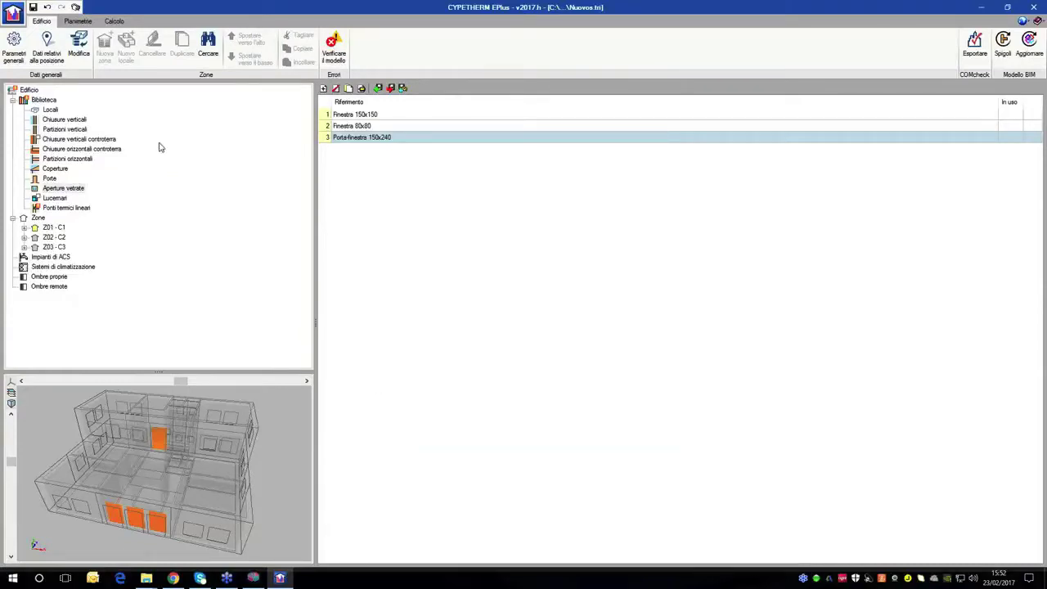
- Open the building's location data and browse the Desktop for a climate data file
click(49, 54)
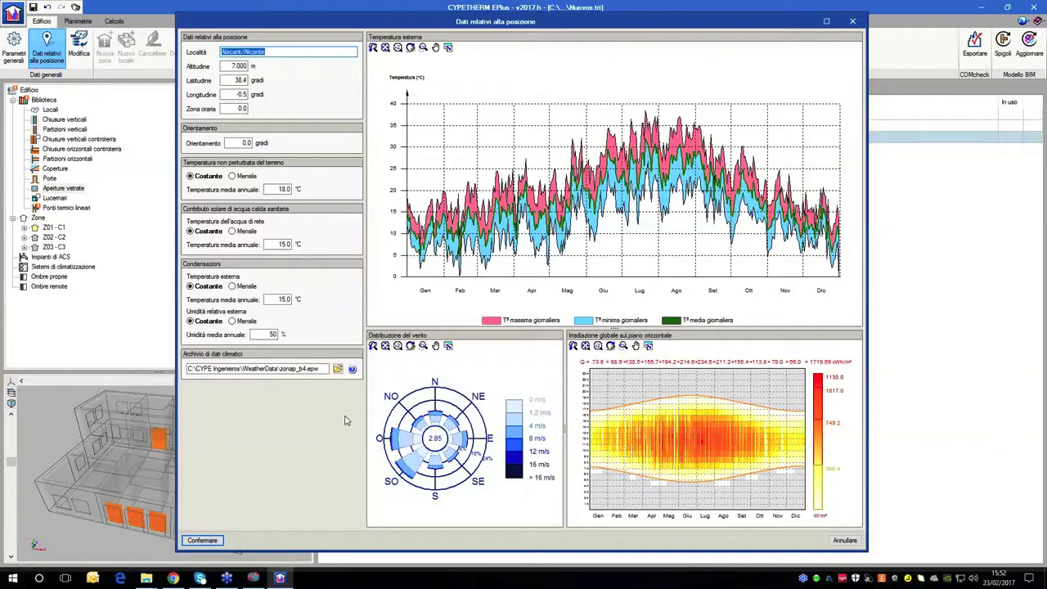
click(338, 369)
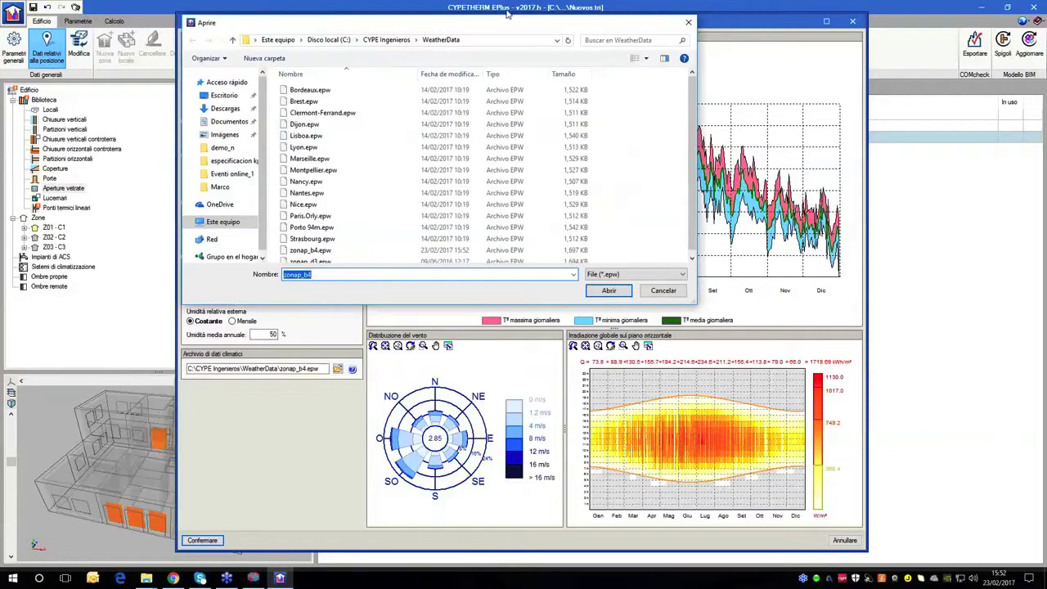
drag(506, 22, 505, 52)
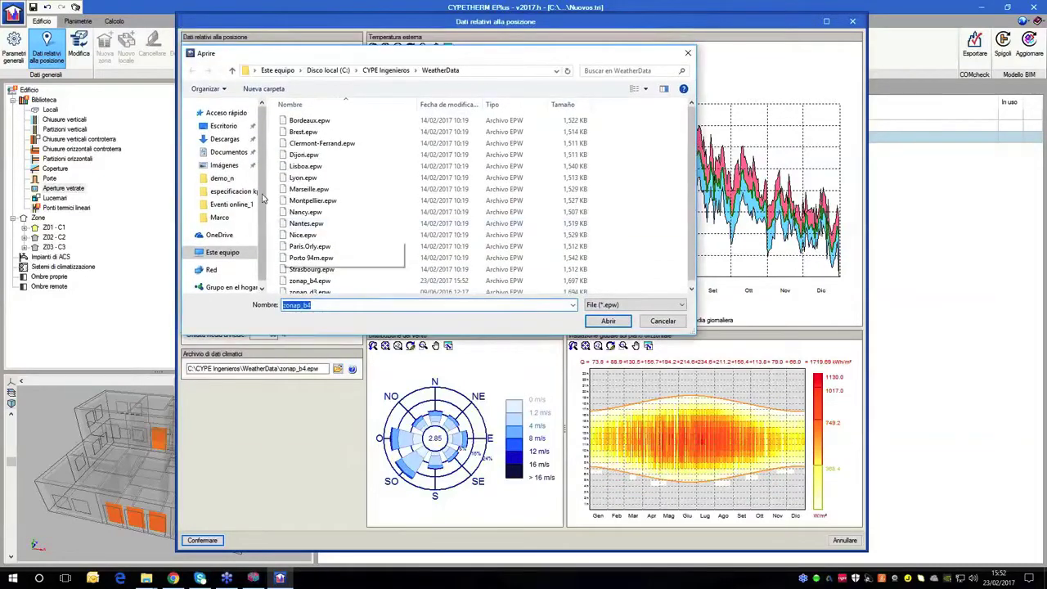
click(223, 126)
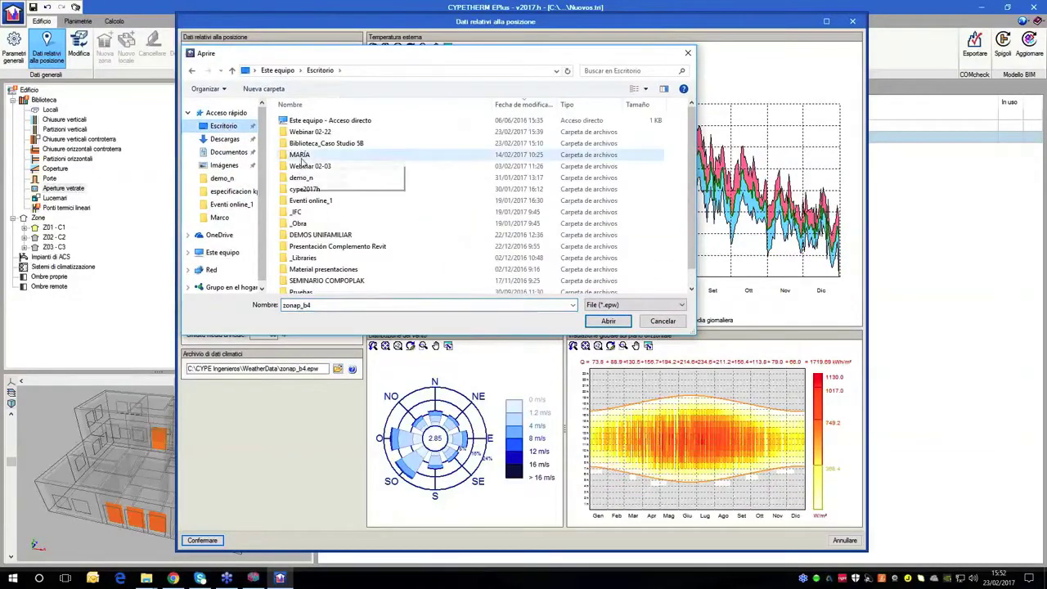
double_click(312, 145)
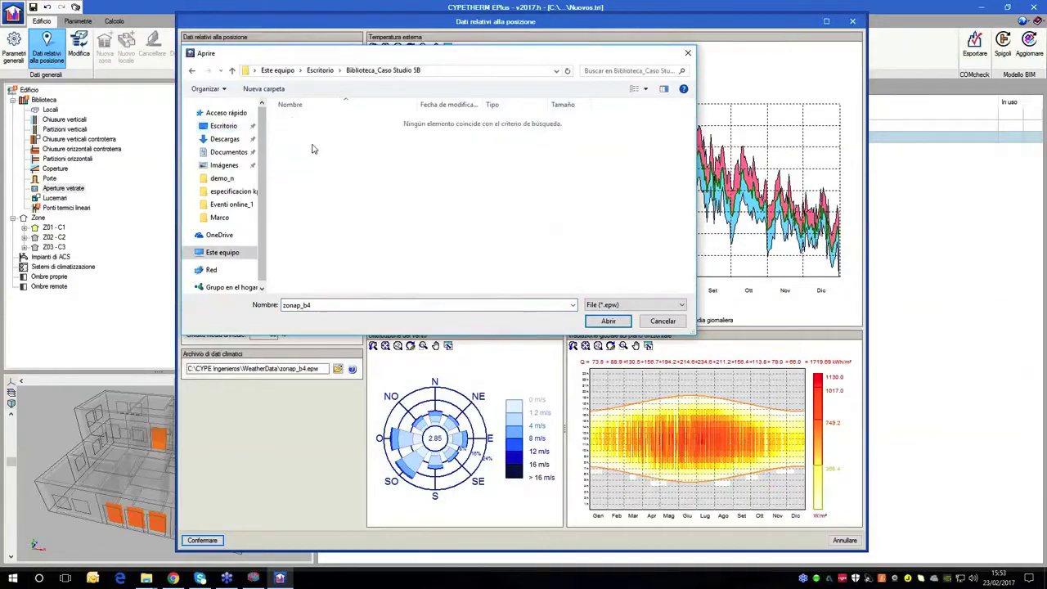
click(320, 71)
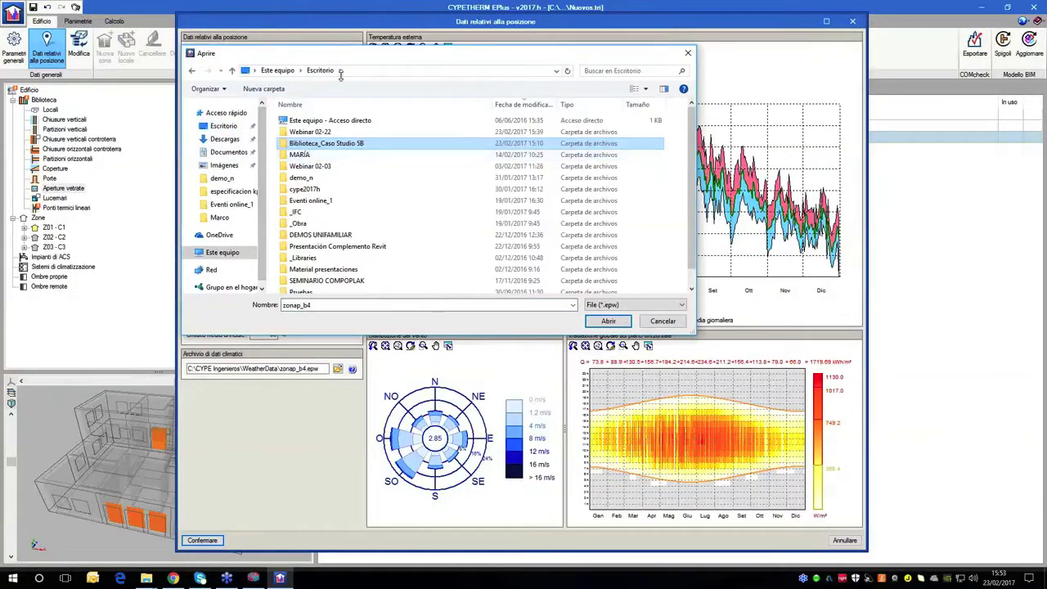
drag(356, 57, 333, 95)
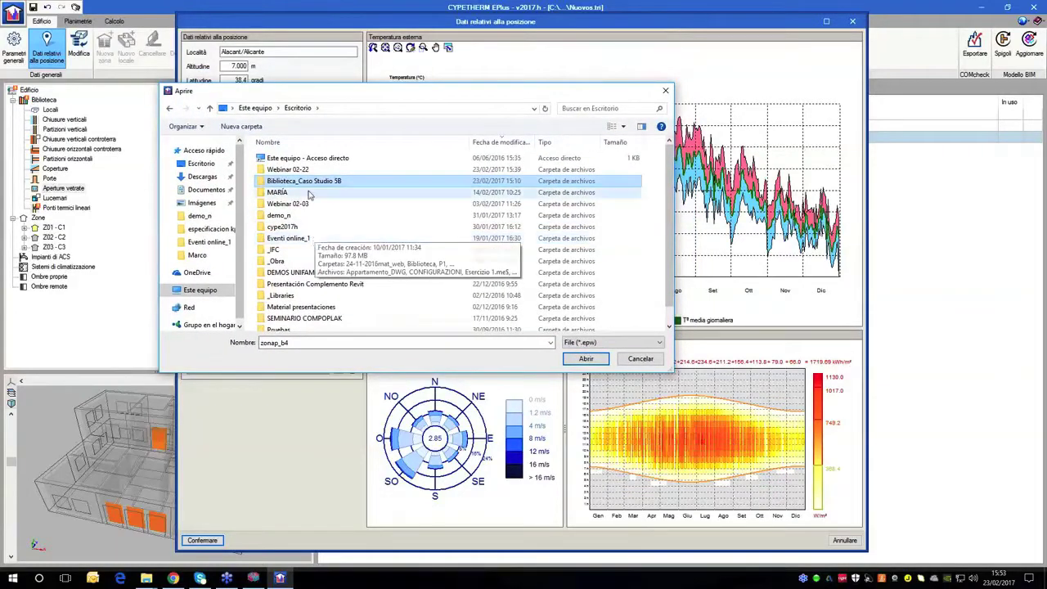
double_click(308, 205)
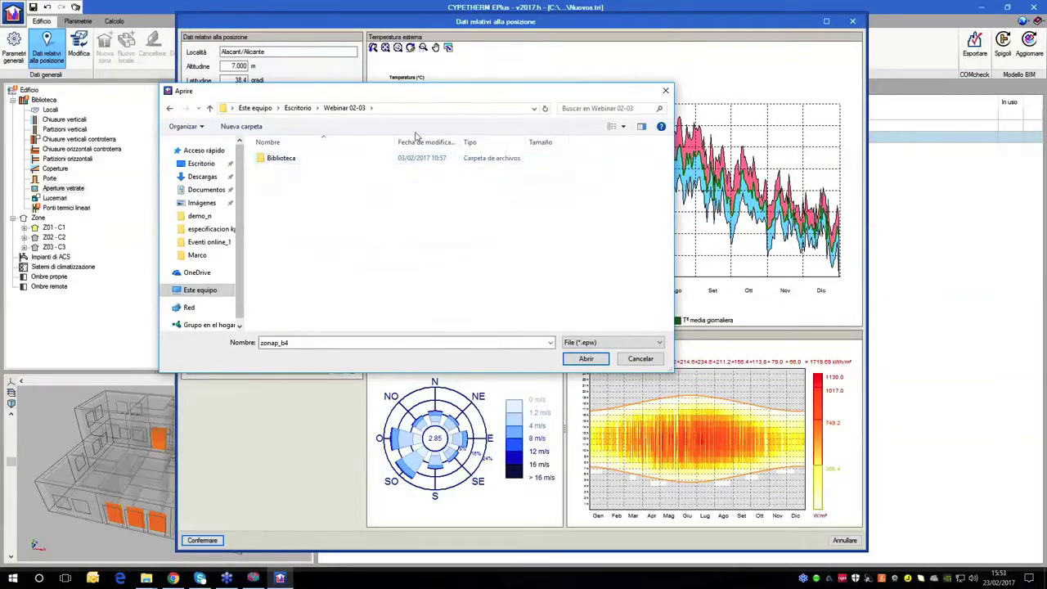
key(alt+Up)
- Load the ITA_Milan.160660_IWEC.epw climate file from the Webinar 02-22 folder, and replace it with ITA_Naples.162890_IWEC.epw
double_click(293, 169)
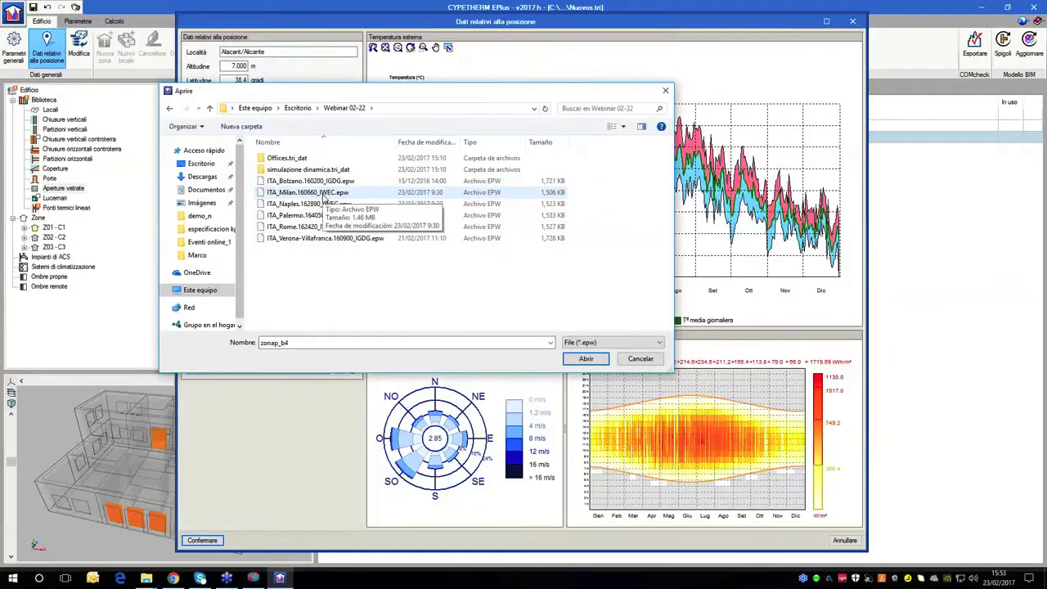
double_click(315, 193)
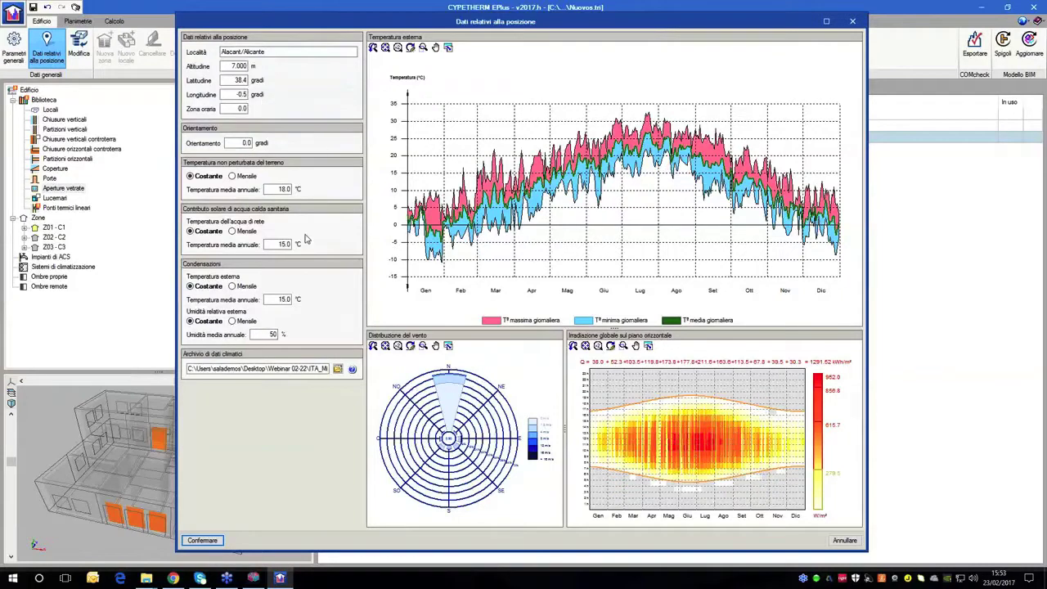
click(337, 368)
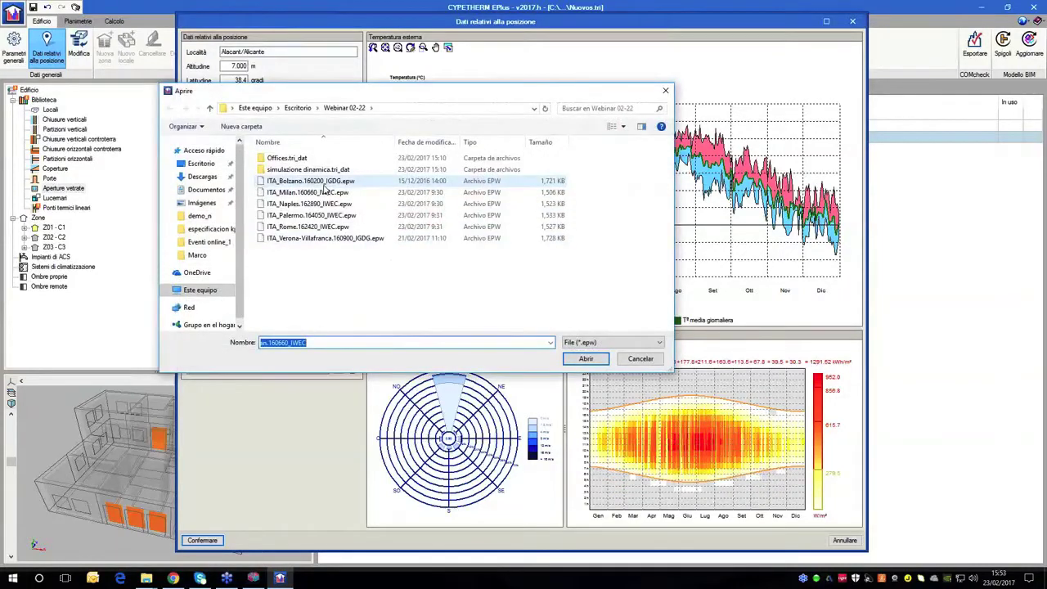
double_click(325, 204)
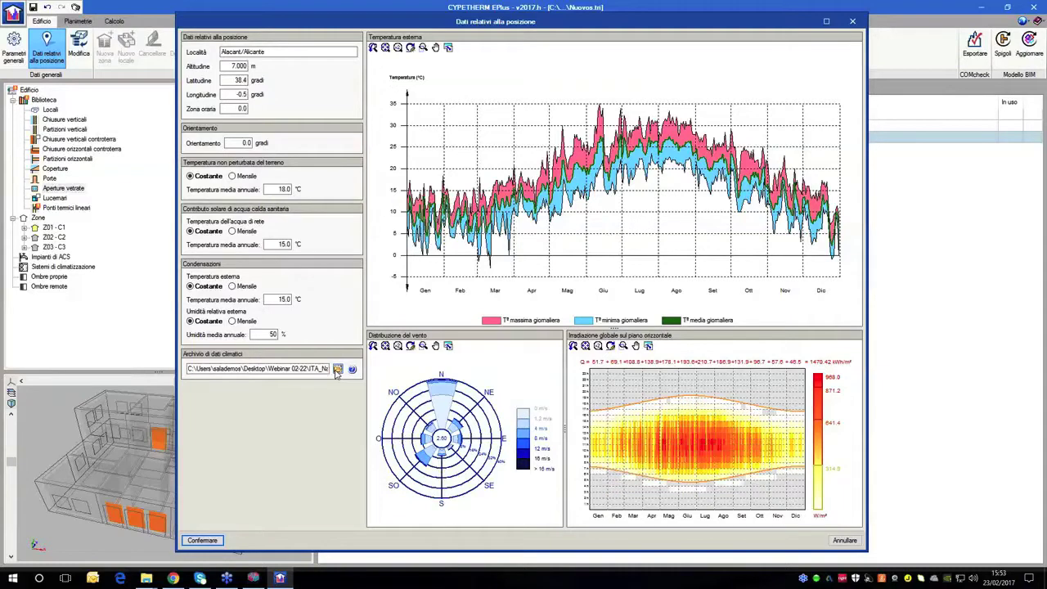
- Load the ITA_Rome.162420_IWEC.epw climate file from the Webinar 02-22 folder and confirm the location data
click(337, 369)
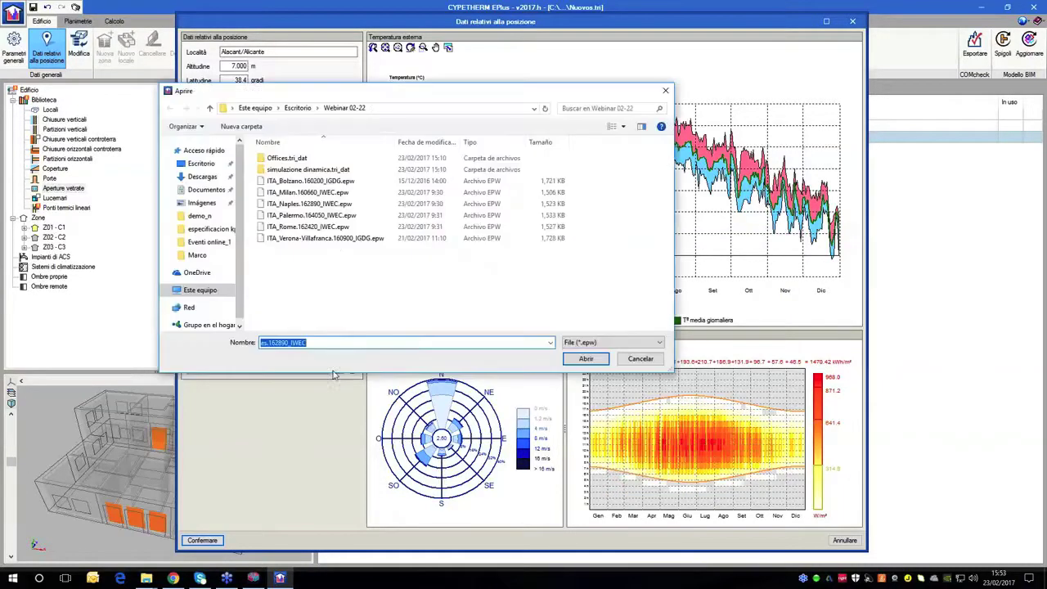
double_click(337, 226)
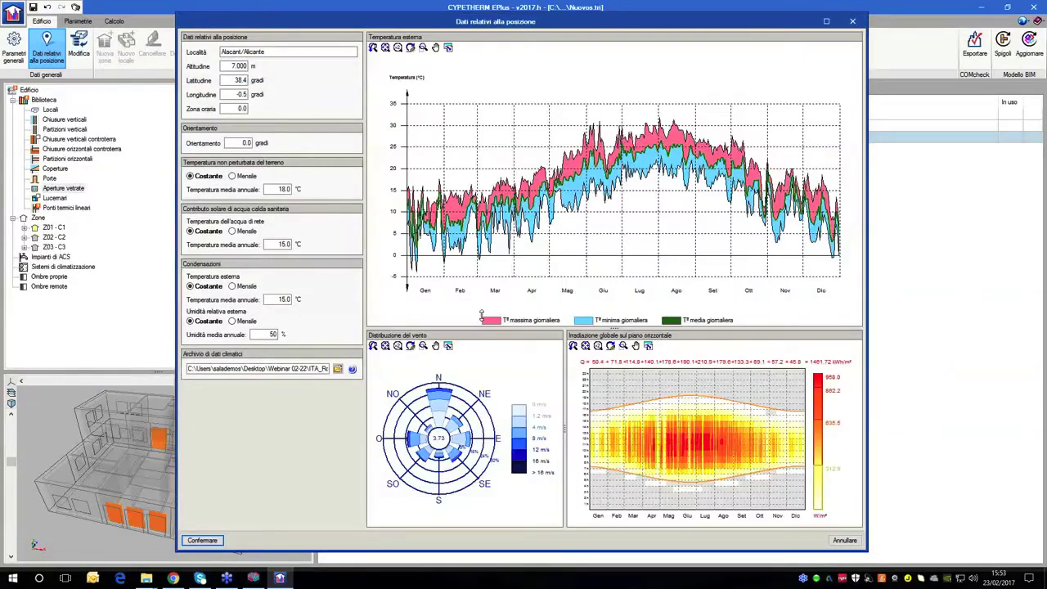
click(202, 541)
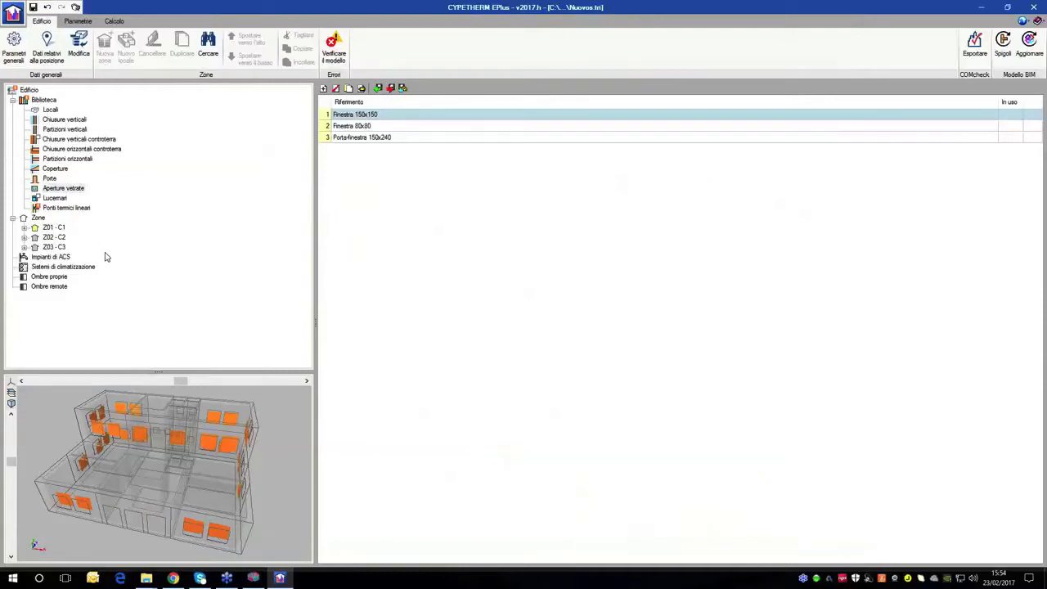
- Open zone Z01 - C1, keep its classification as Utile, and view its rooms in the 3D model
click(53, 229)
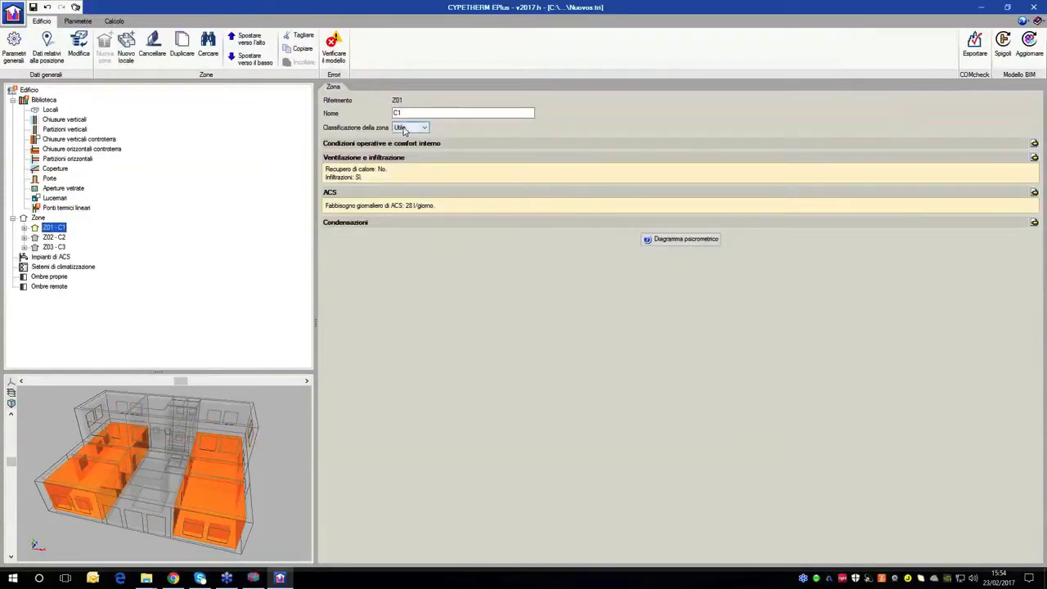
click(404, 129)
click(409, 138)
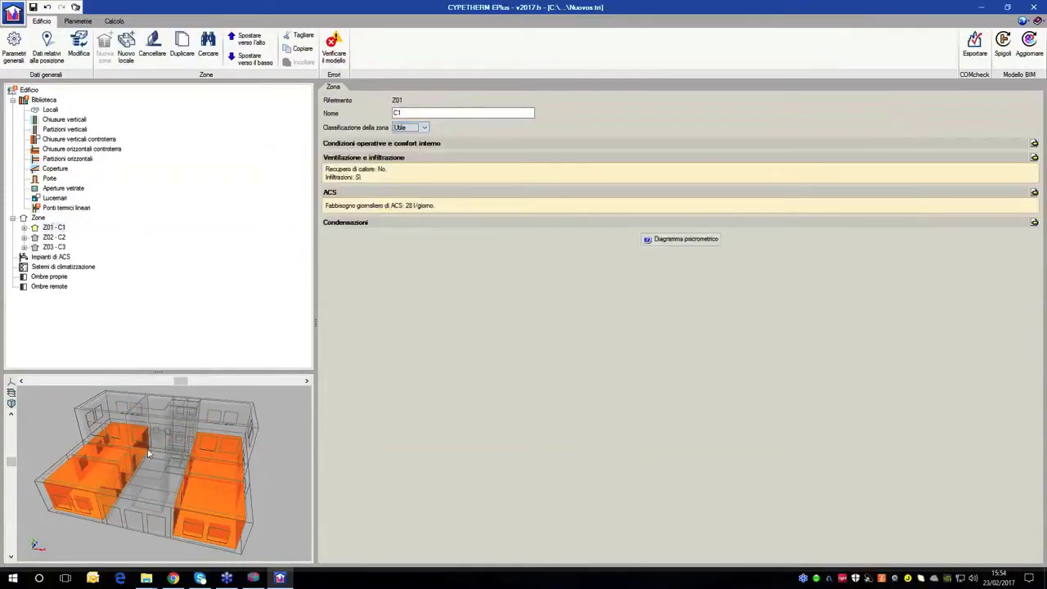
drag(182, 452, 172, 457)
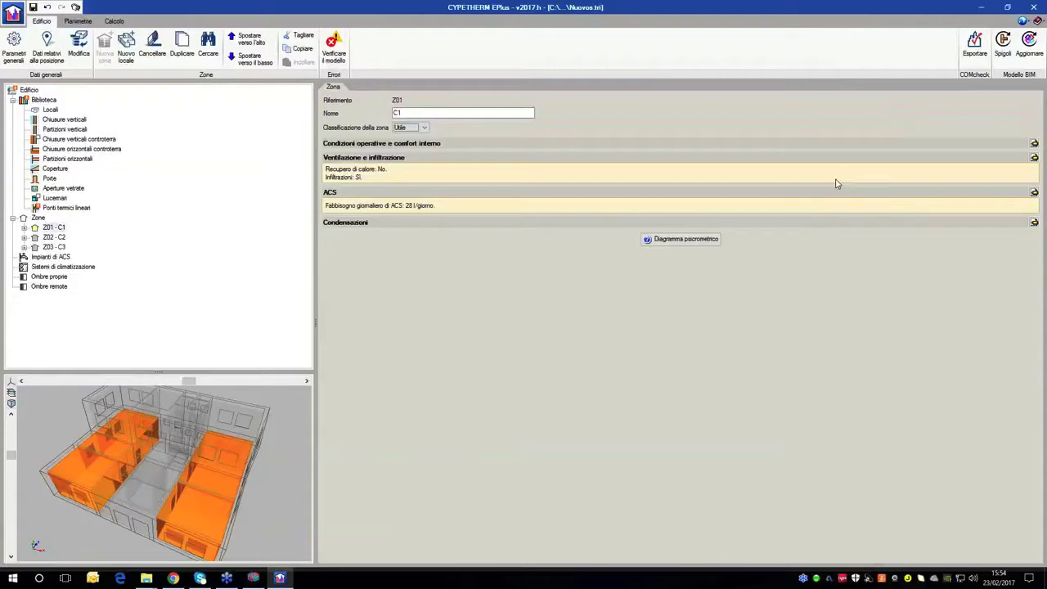
- Enable Riscaldamento in the operating and indoor comfort conditions of zone C1, opening its usage profile
click(1034, 144)
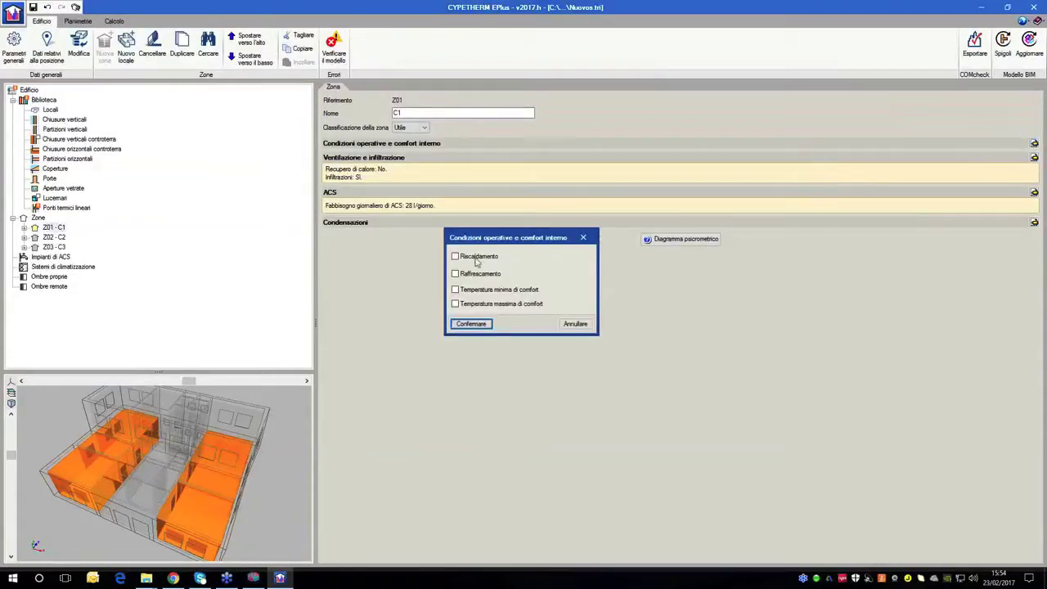
click(477, 257)
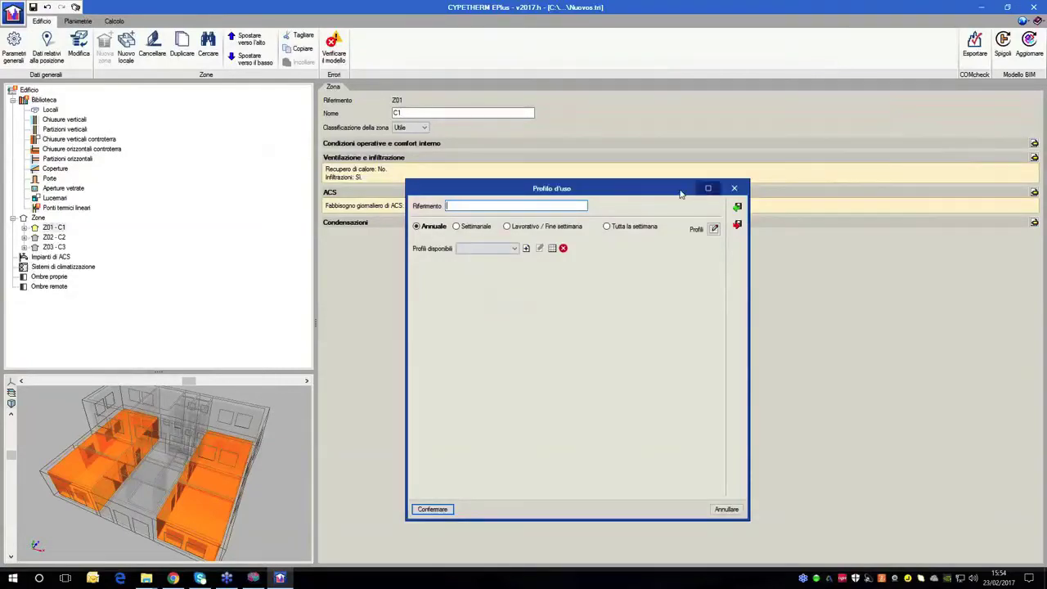
click(707, 188)
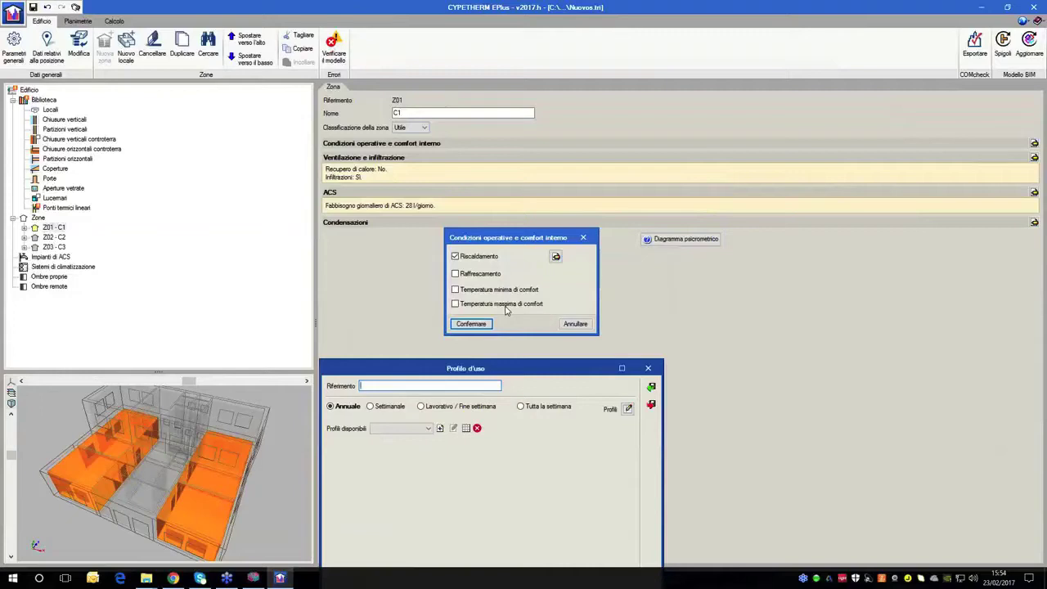
drag(505, 371, 387, 206)
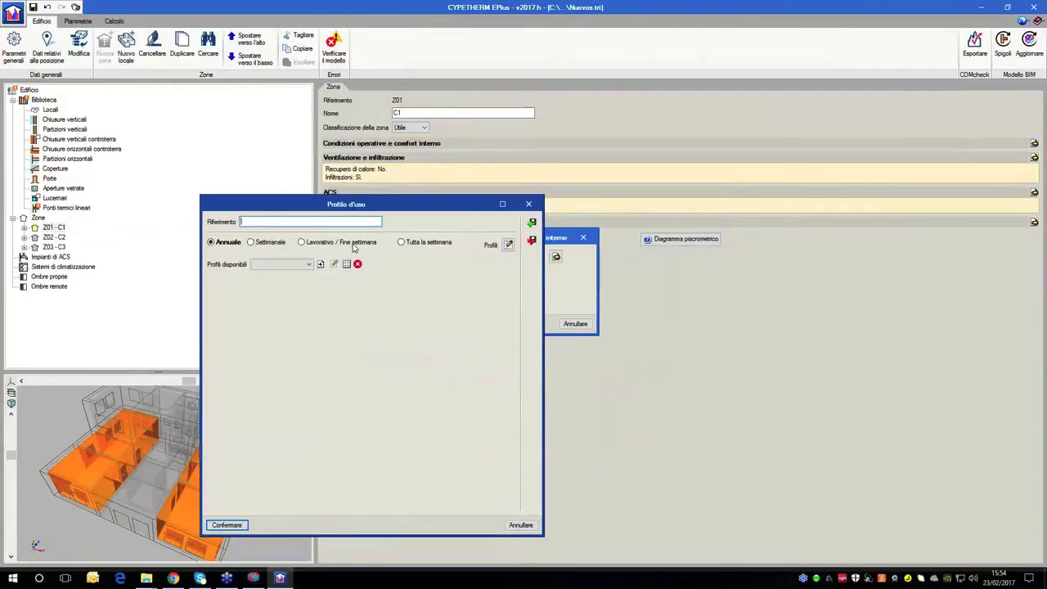
- Set the heating usage profile to Lavorativo / Fine settimana with the schedule differentiated by month
click(354, 243)
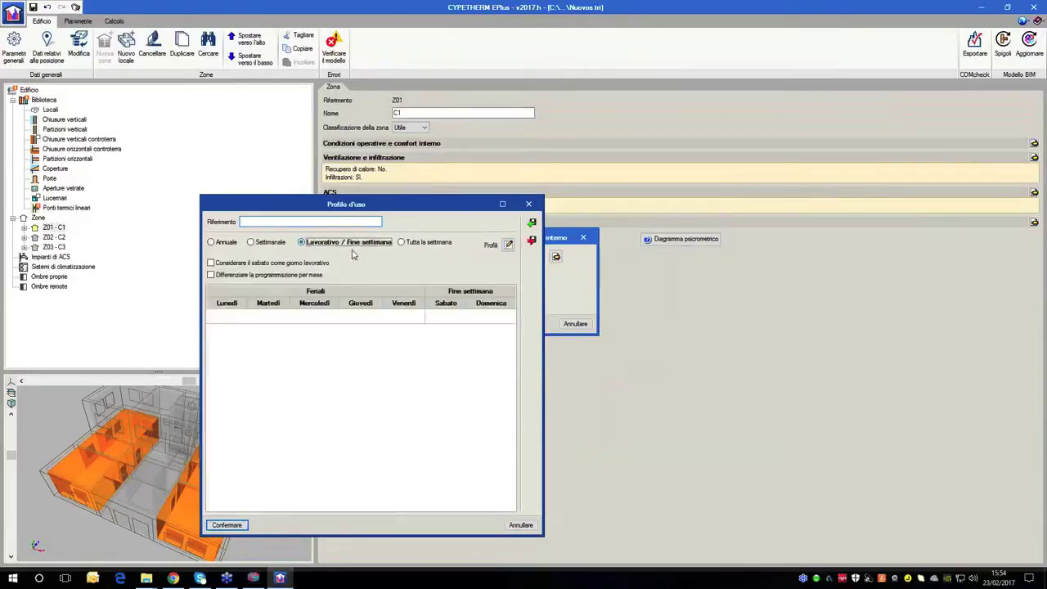
click(318, 276)
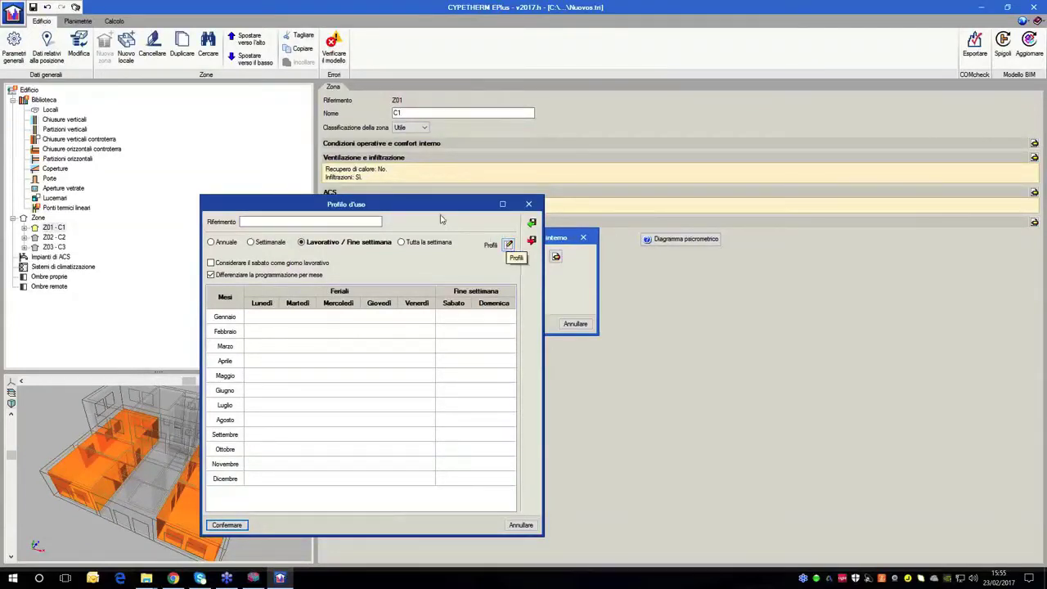
drag(432, 208, 315, 206)
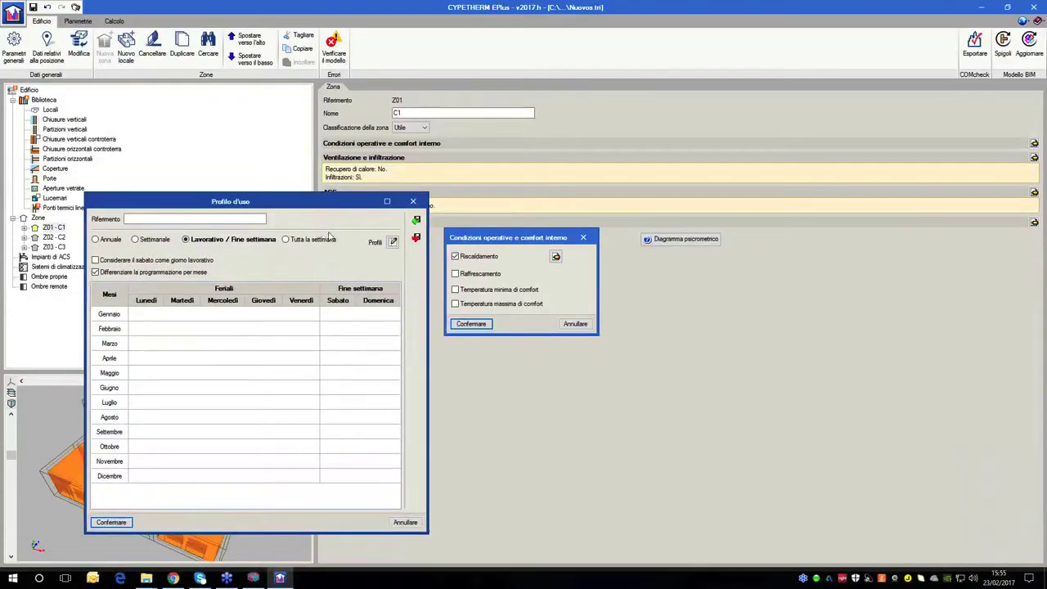
- Create an available profile named R, switched On with a value of 21 °C, and confirm the profile list
click(393, 242)
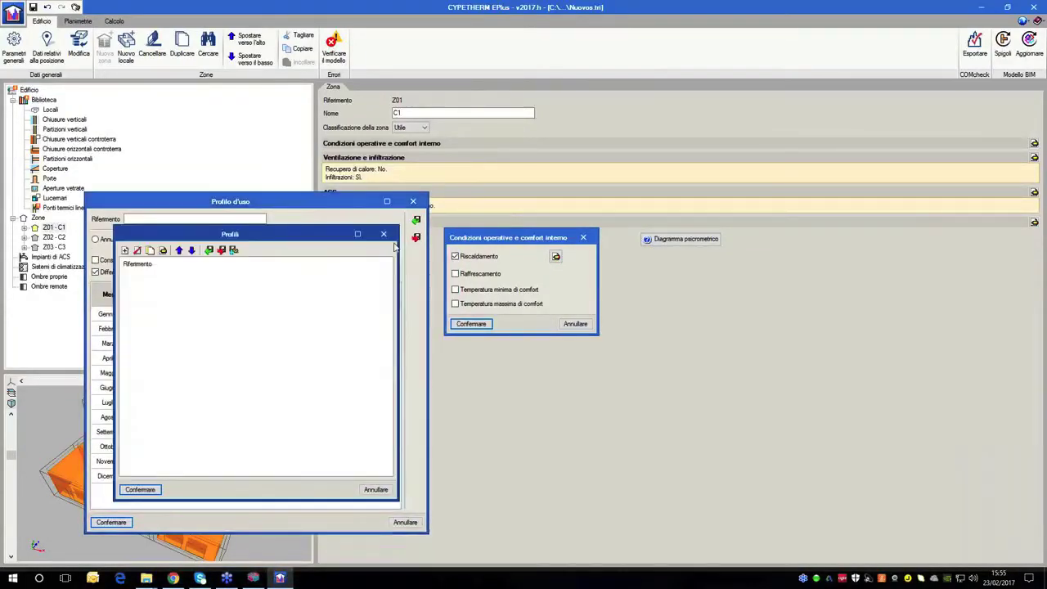
click(126, 250)
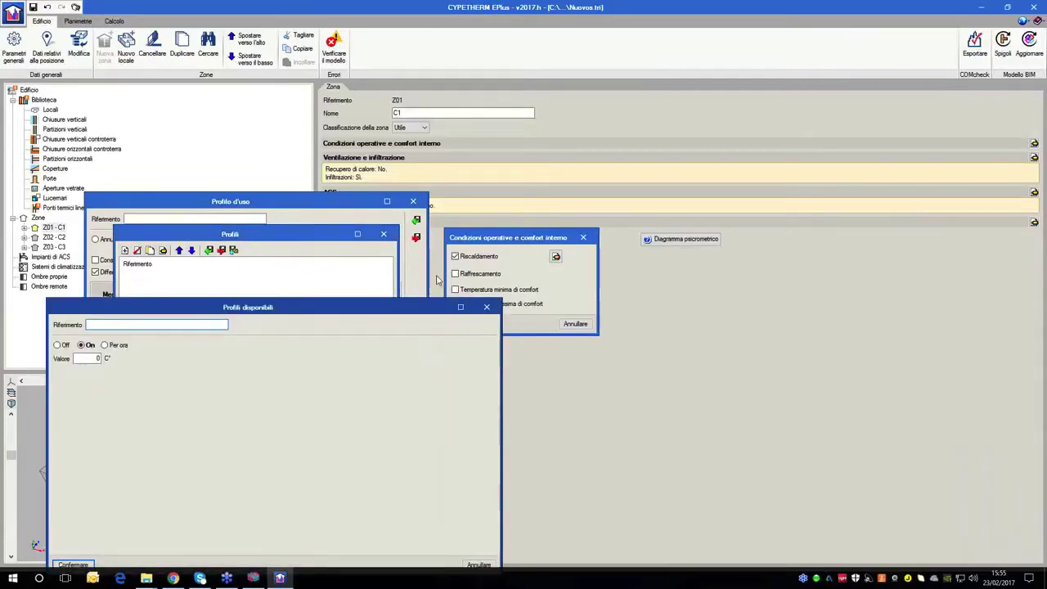
double_click(98, 358)
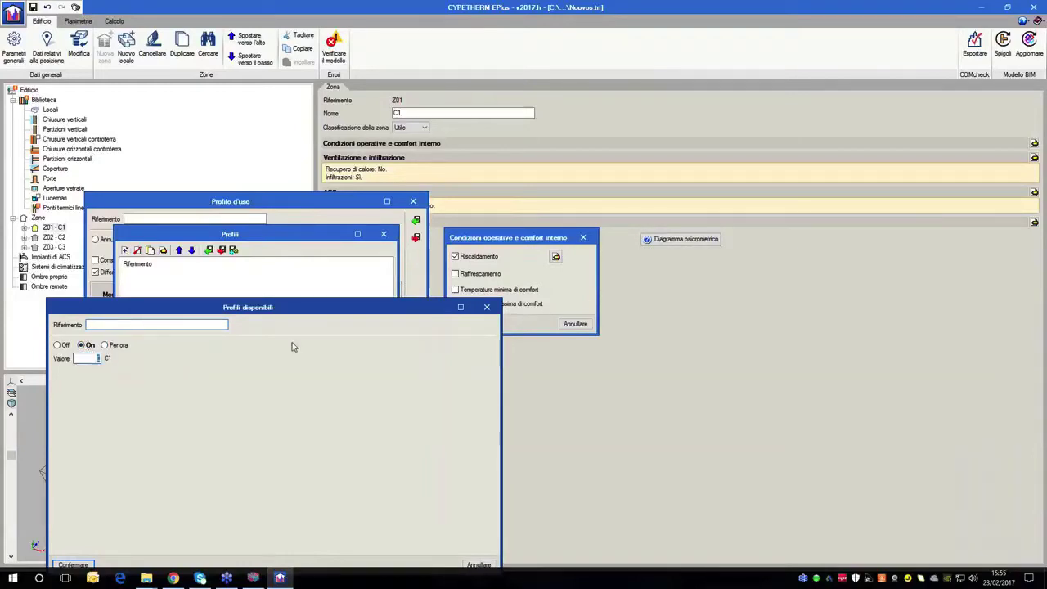
text(20.5)
click(181, 324)
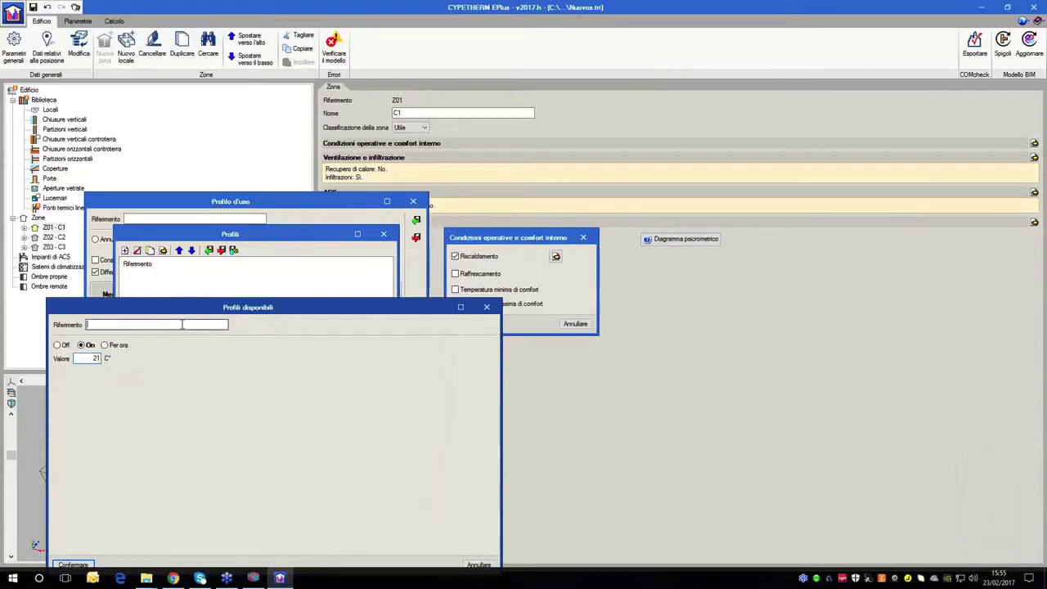
text(R)
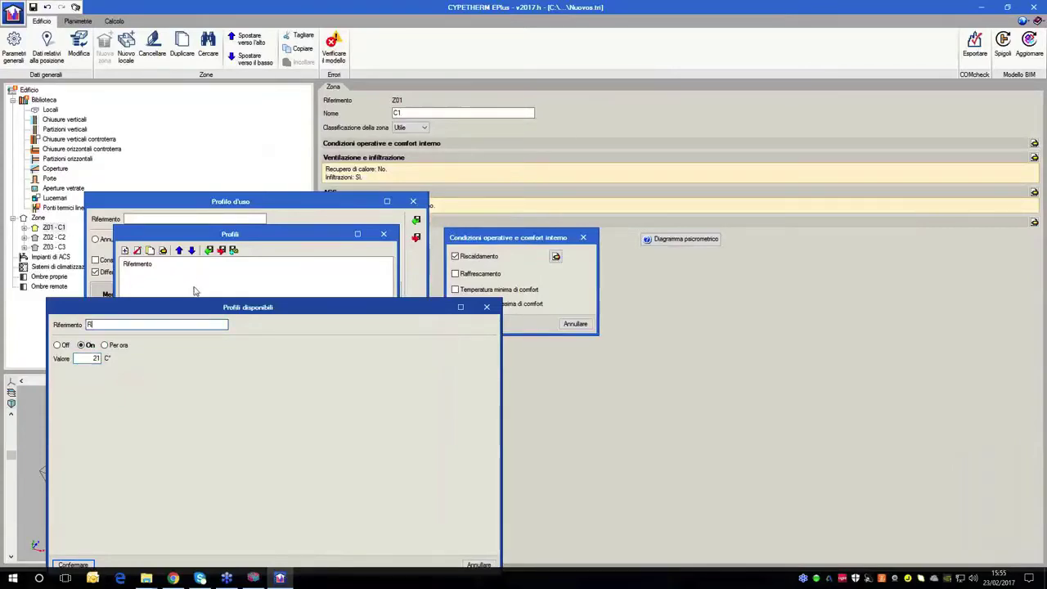
click(163, 458)
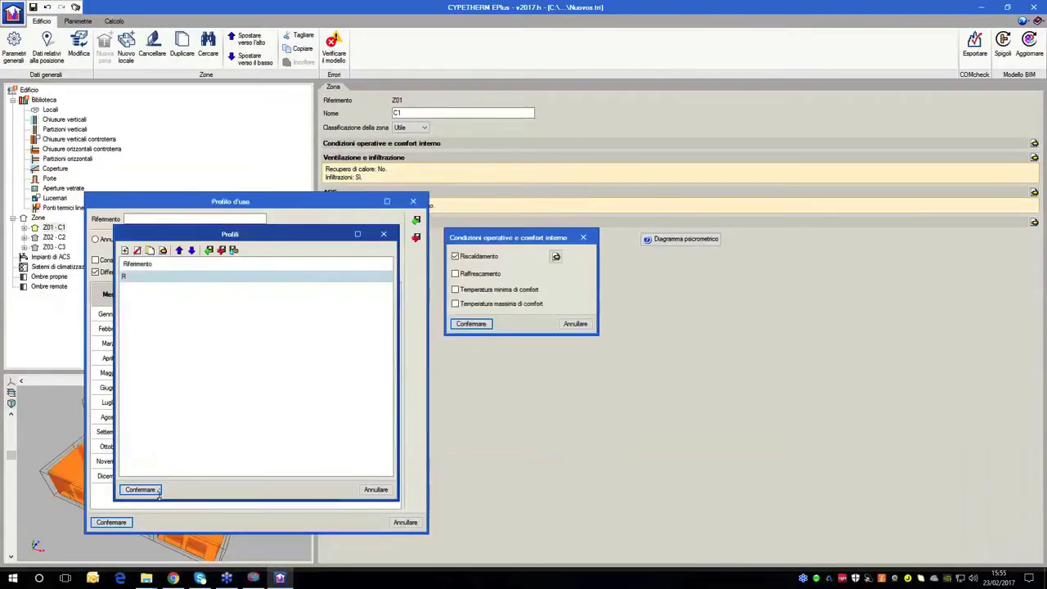
click(157, 491)
- Assign profile R to the weekdays of Gennaio, Febbraio, Marzo and Aprile
click(176, 318)
click(177, 322)
click(180, 331)
click(181, 346)
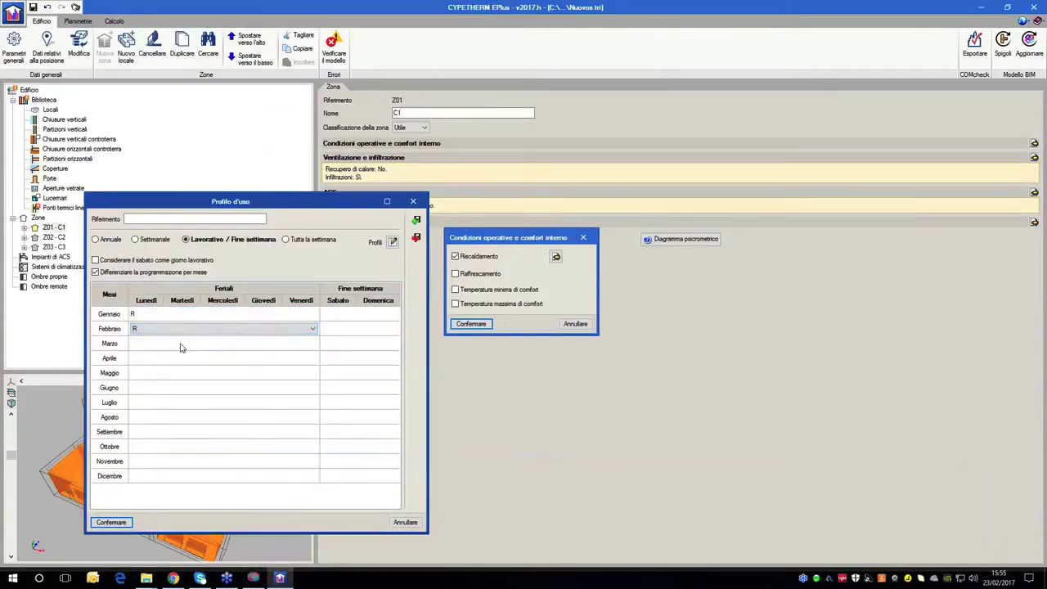
click(182, 346)
click(182, 358)
click(182, 360)
click(182, 360)
click(181, 360)
click(181, 373)
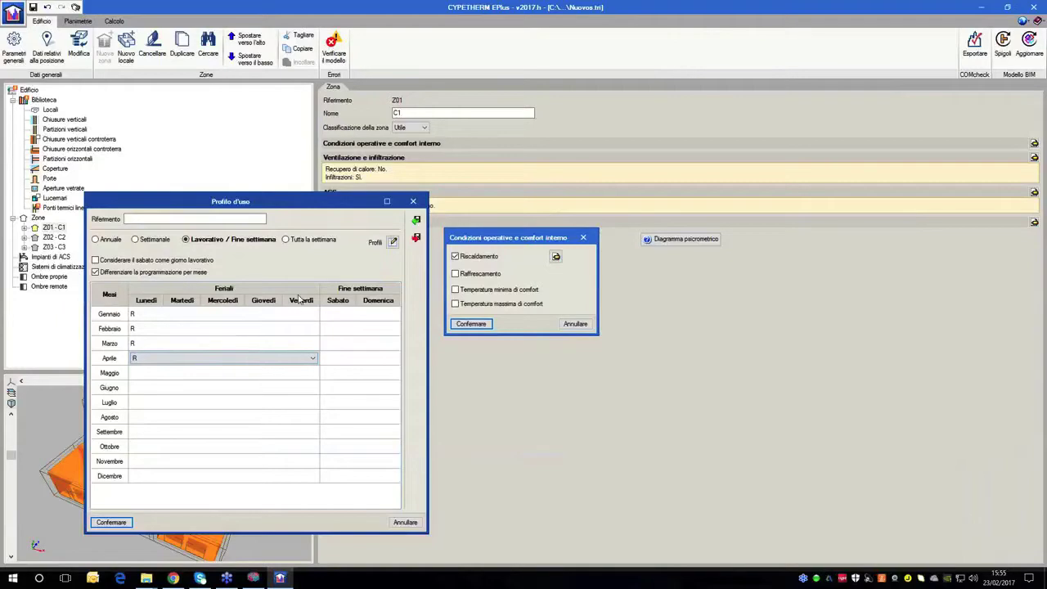
- Add a second available profile named Toff, set to Off, for the weekend schedule
click(358, 318)
click(359, 326)
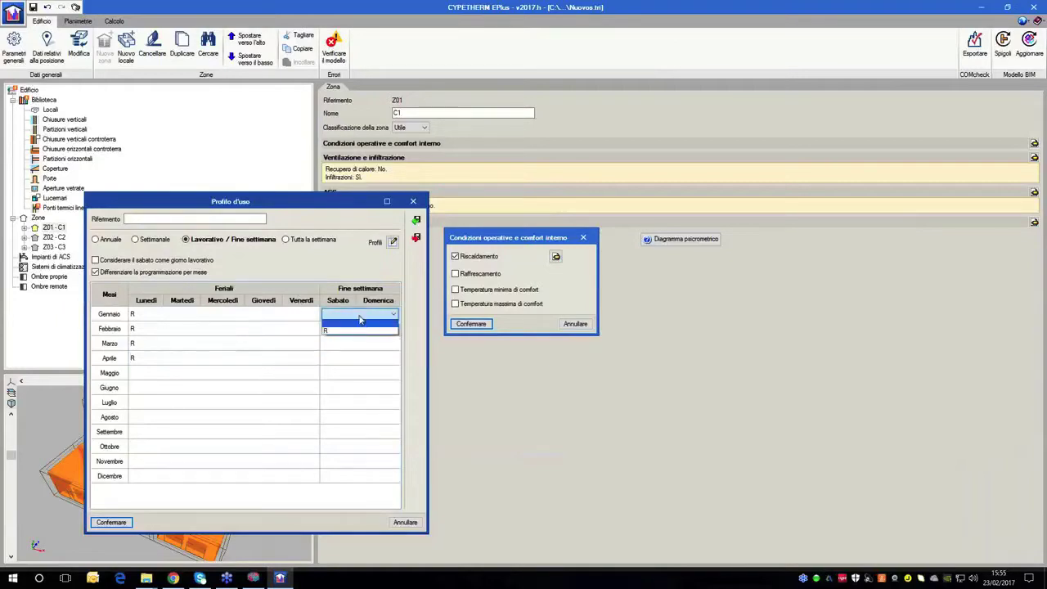
click(393, 241)
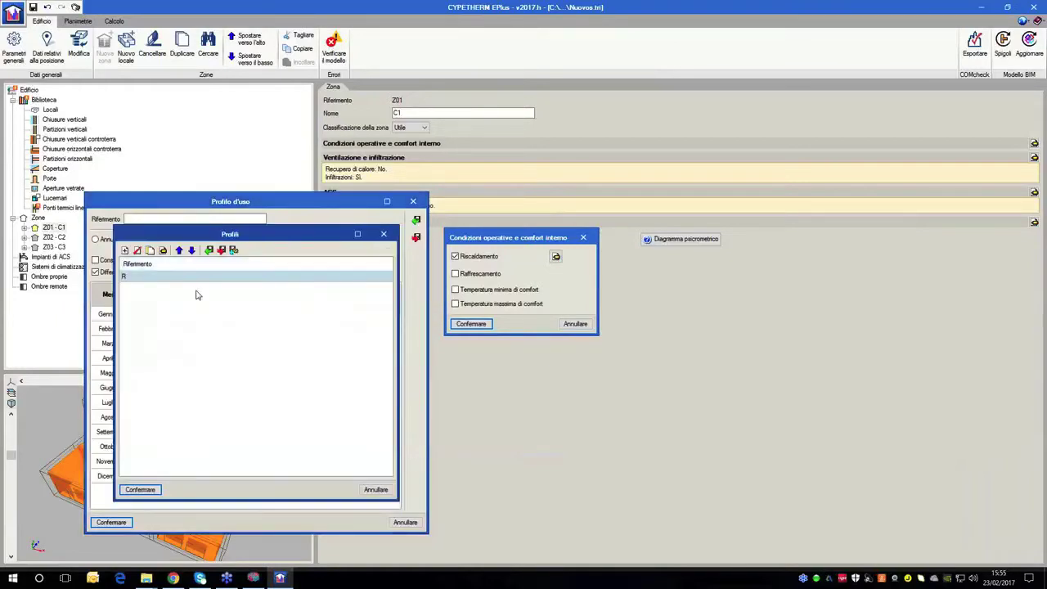
click(124, 250)
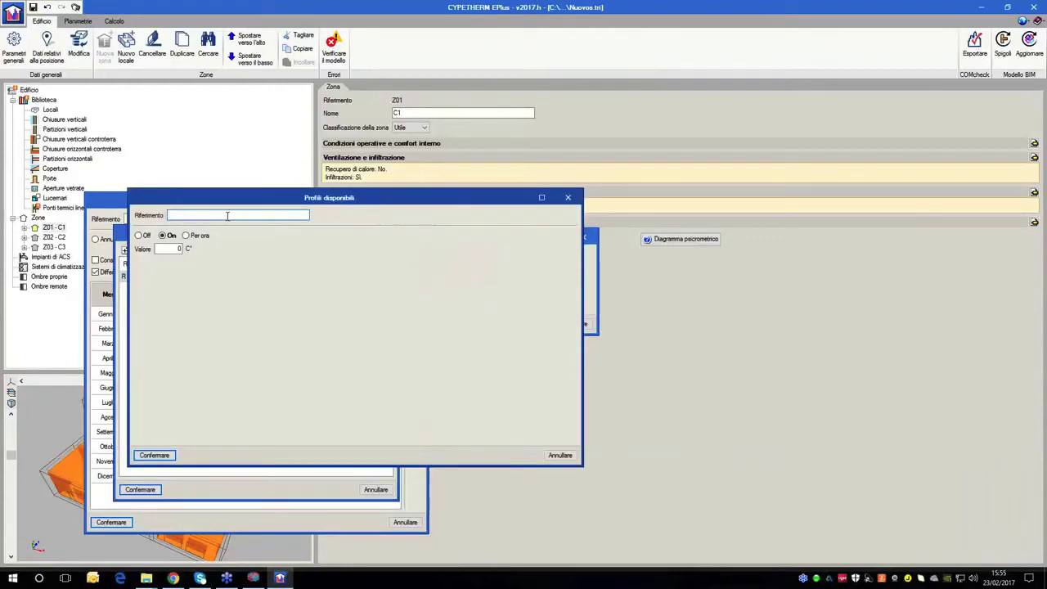
text(Te)
text(ff)
click(144, 235)
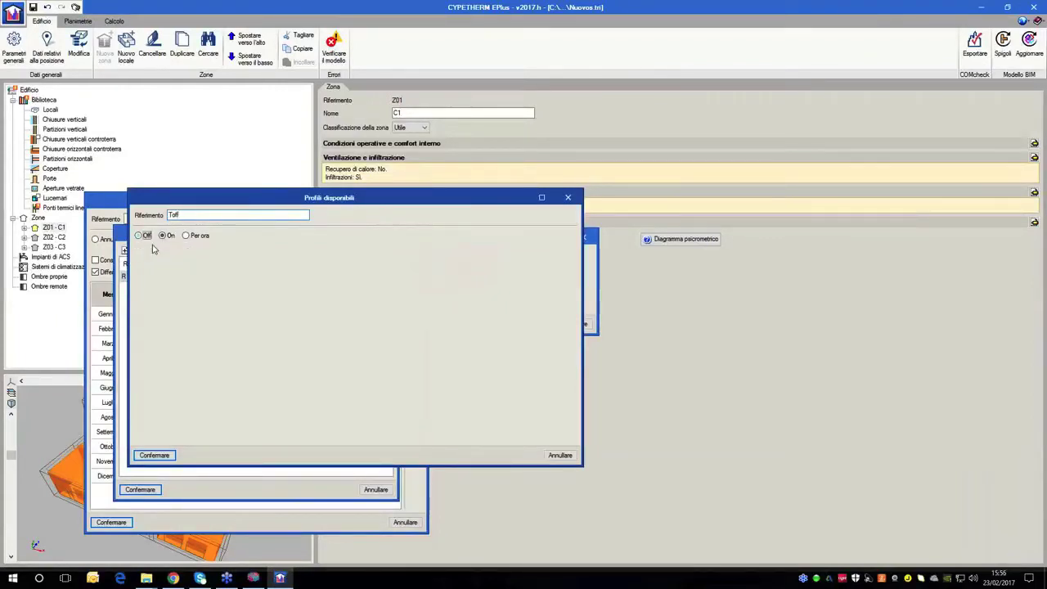
click(168, 458)
click(140, 489)
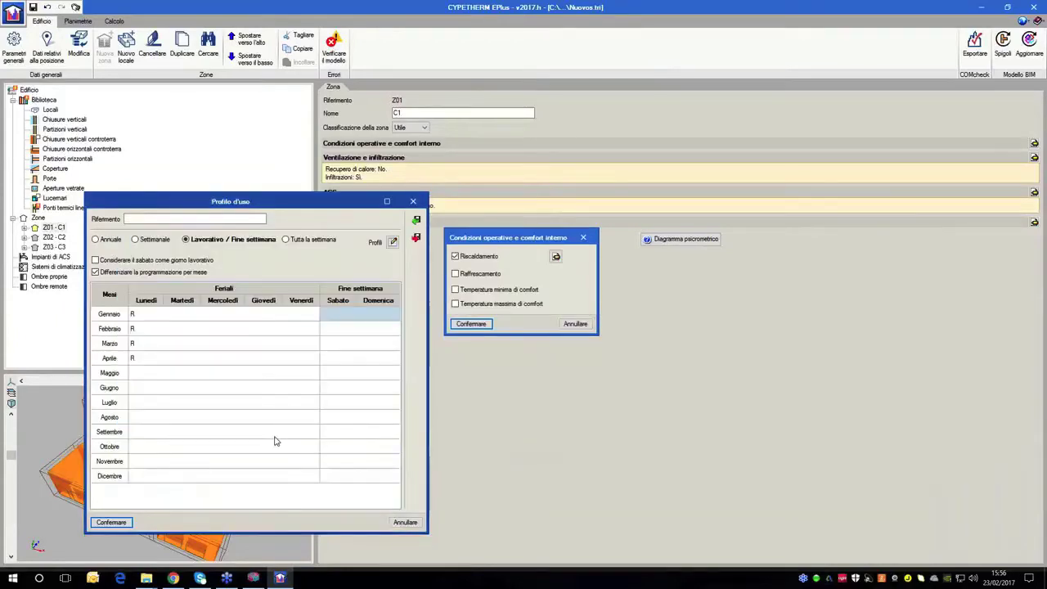
- Assign profile Toff to the weekends of Gennaio and Febbraio
click(369, 320)
click(329, 334)
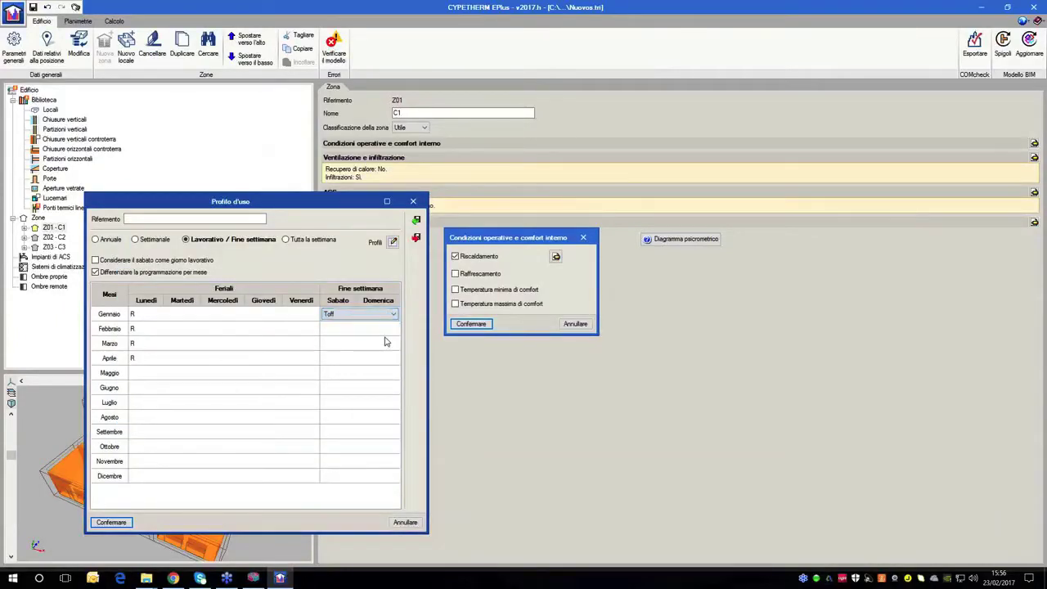
click(382, 329)
click(381, 347)
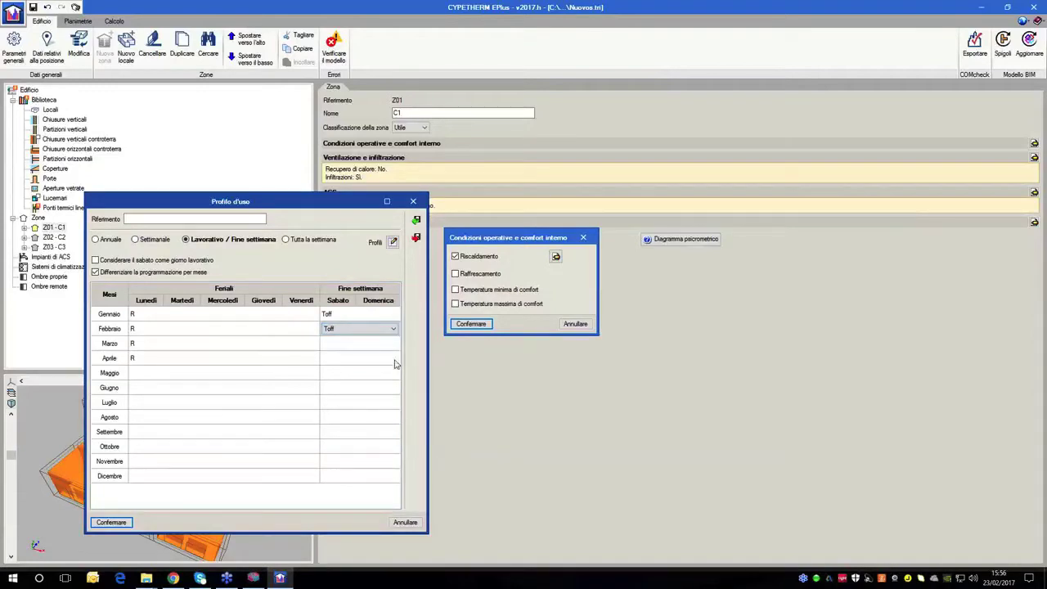
- Import Riscaldamento.bibgen from the Desktop folder Biblioteca_Caso Studio 5B as the heating usage profile and confirm it
click(416, 221)
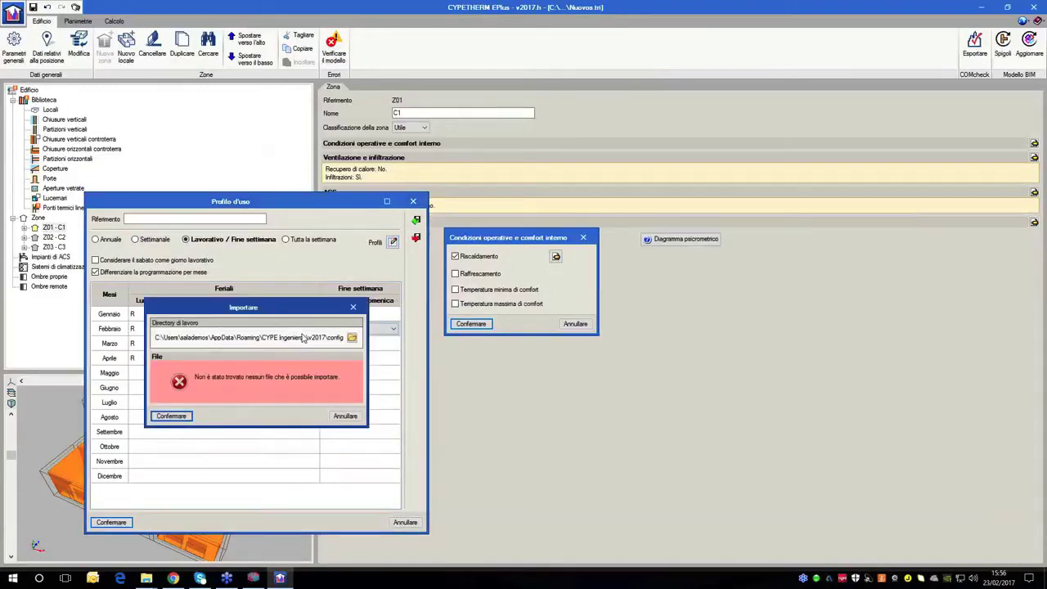
click(352, 337)
click(370, 359)
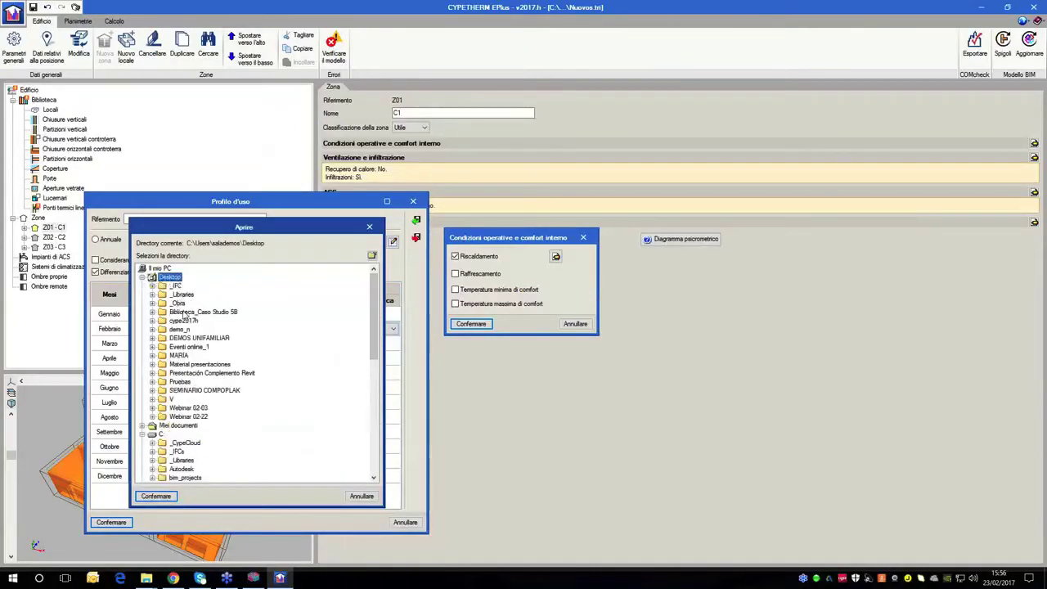
click(186, 312)
click(144, 495)
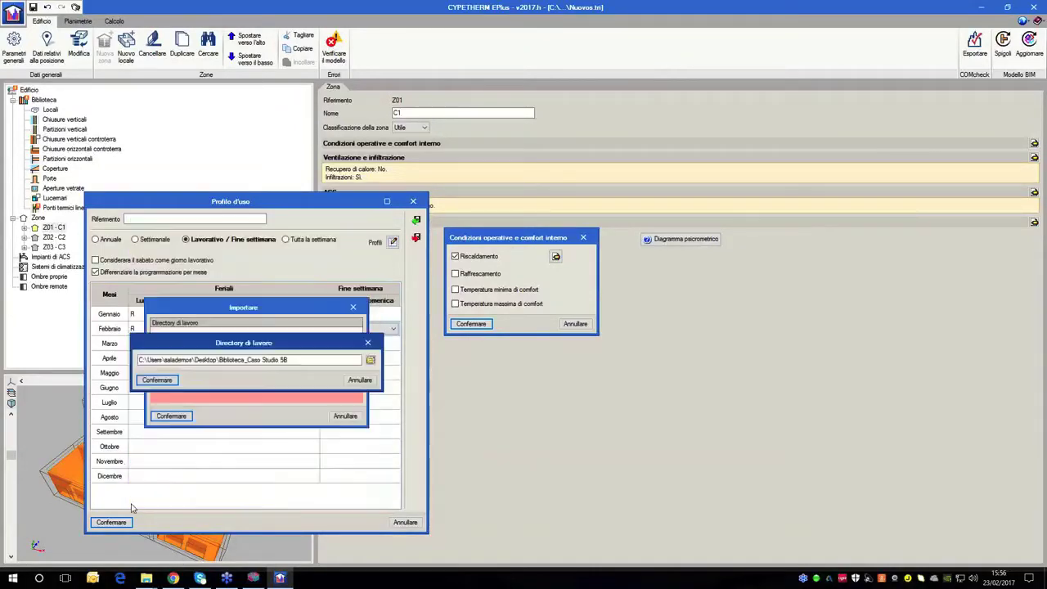
click(154, 382)
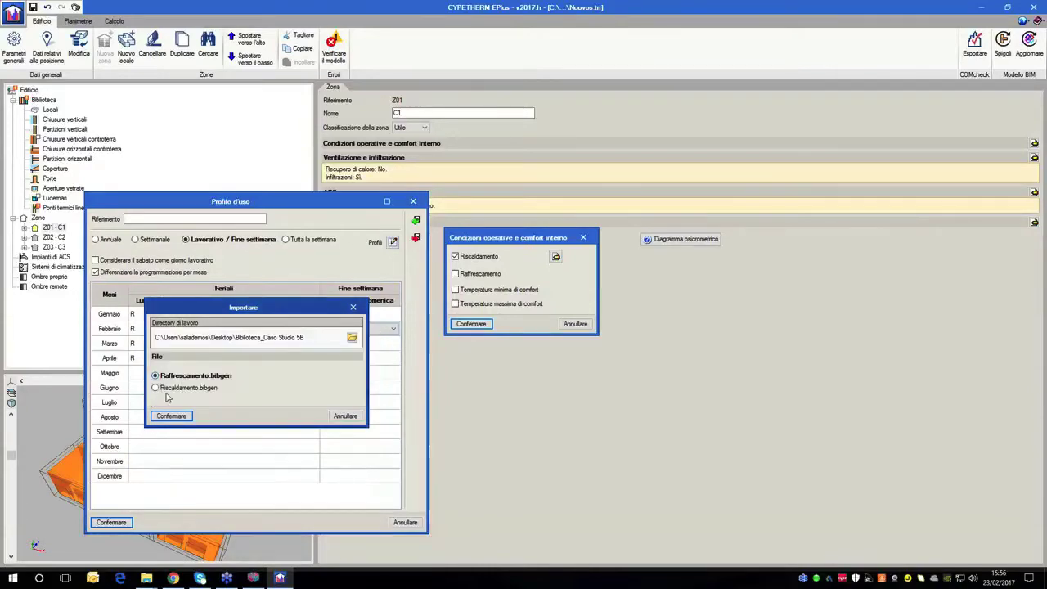
click(156, 385)
click(171, 415)
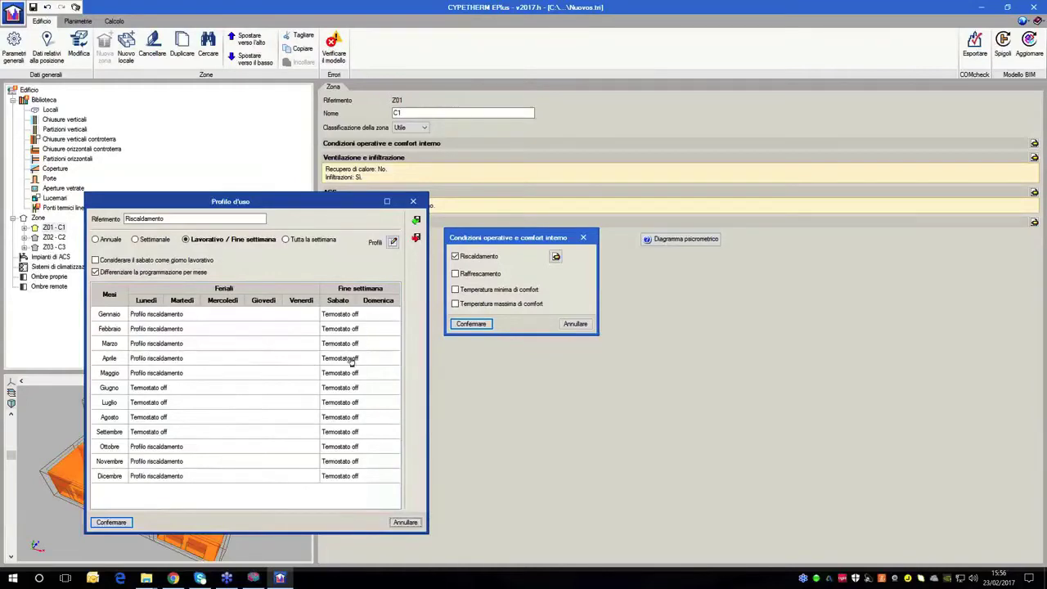
click(118, 522)
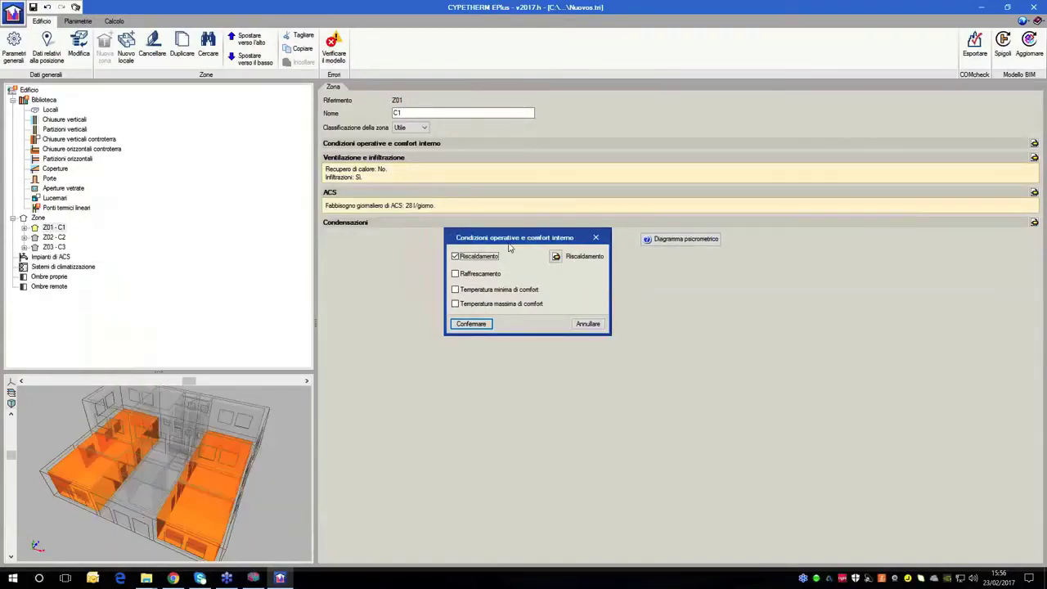
- Enable cooling for zone C1 and import Raffrescamento.bibgen as its usage profile
click(492, 278)
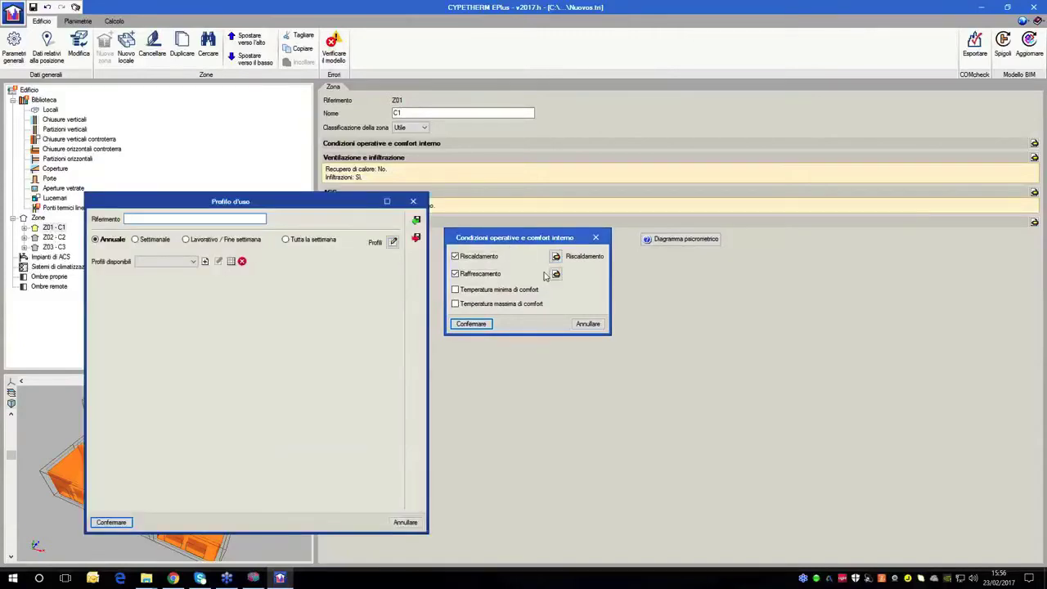
click(416, 220)
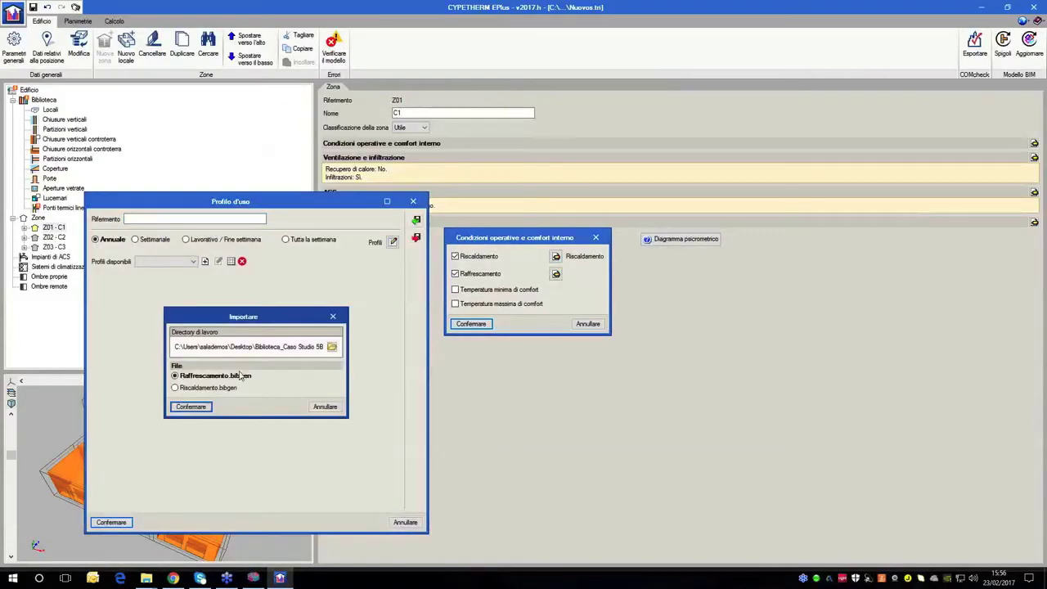
click(196, 406)
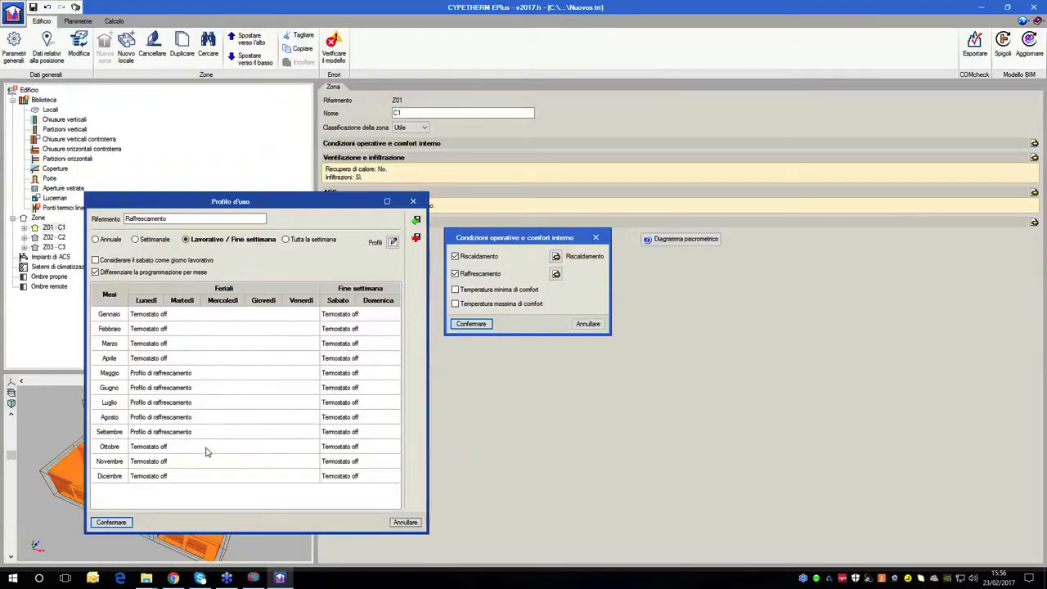
drag(289, 201, 297, 250)
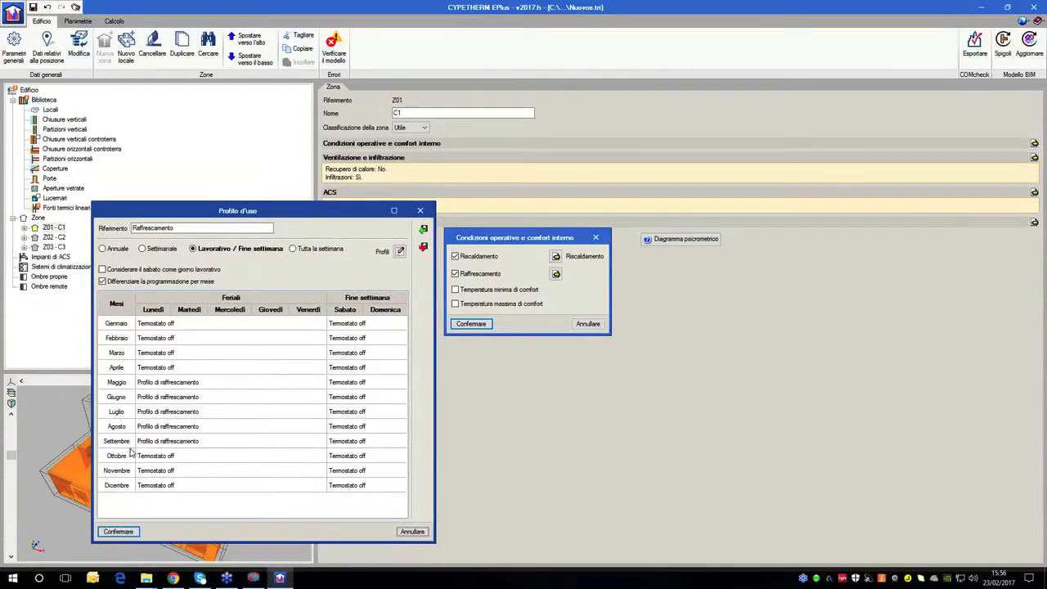
click(127, 535)
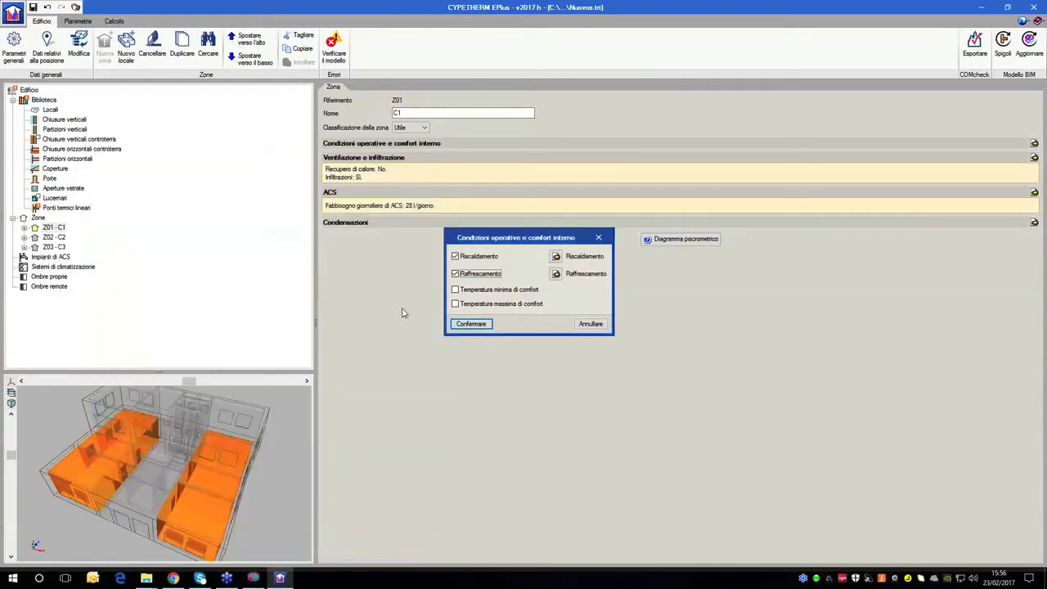
- Enable zone C1's comfort temperature limits, with a minimum of 19.0 °C and a maximum of 26.5 °C
click(522, 295)
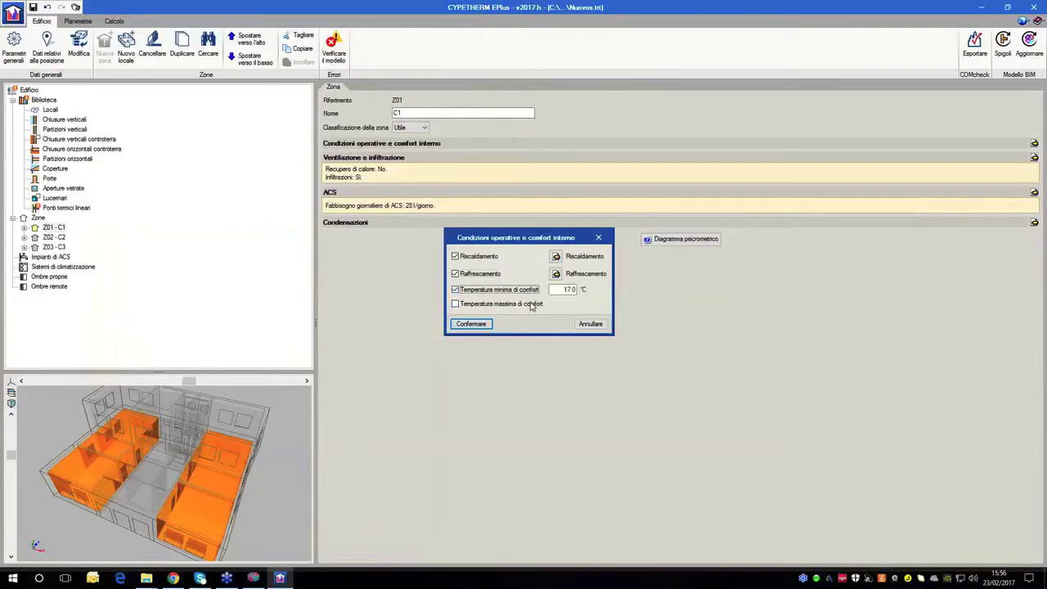
click(532, 305)
double_click(576, 289)
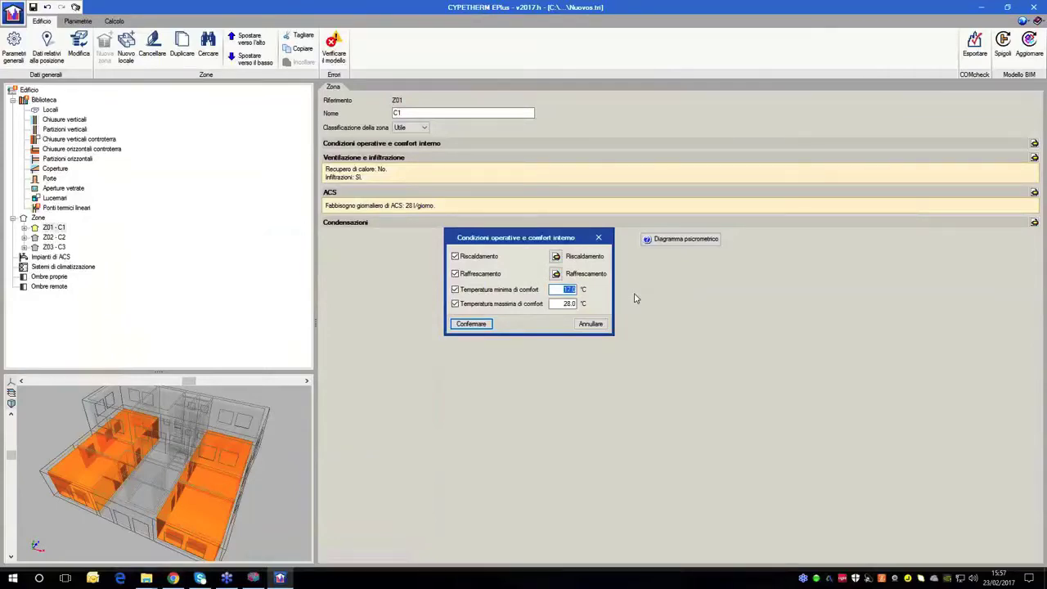
text(15)
double_click(569, 304)
click(470, 325)
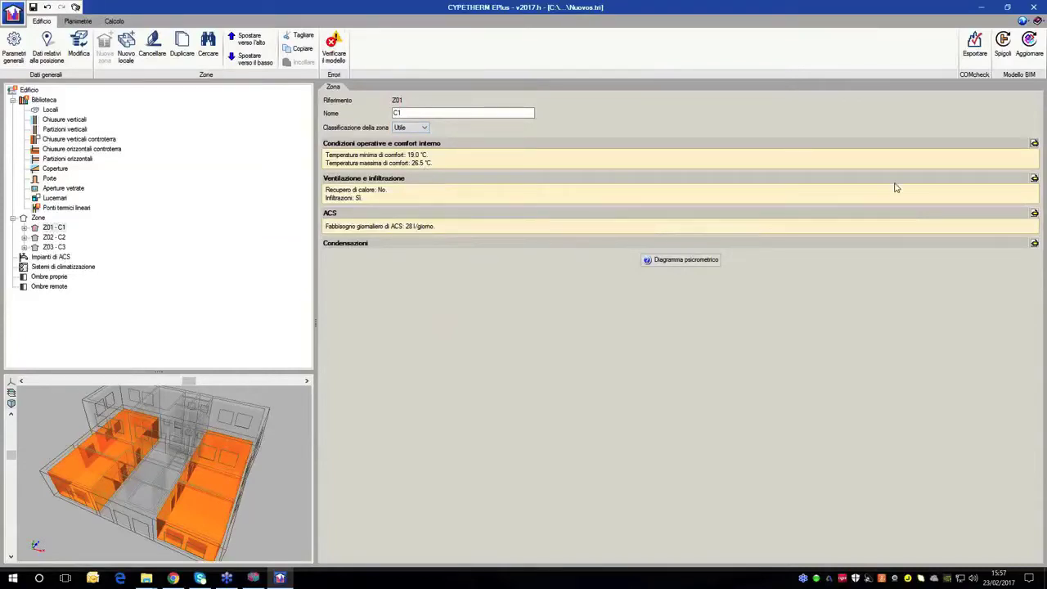
- Review zone C1's ventilation and infiltration settings and its domestic hot water (ACS) settings
click(1034, 178)
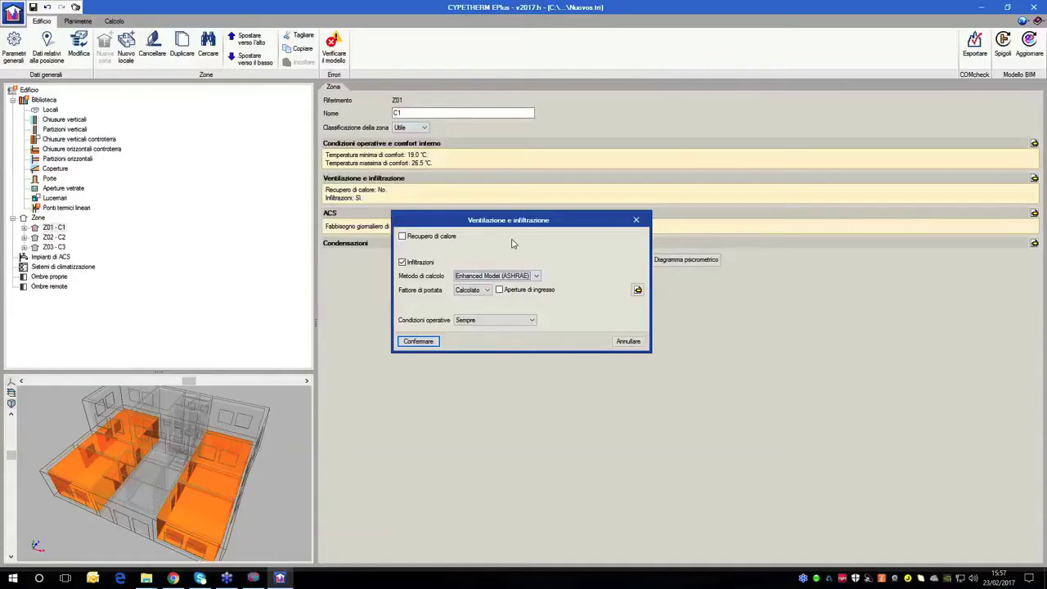
key(Return)
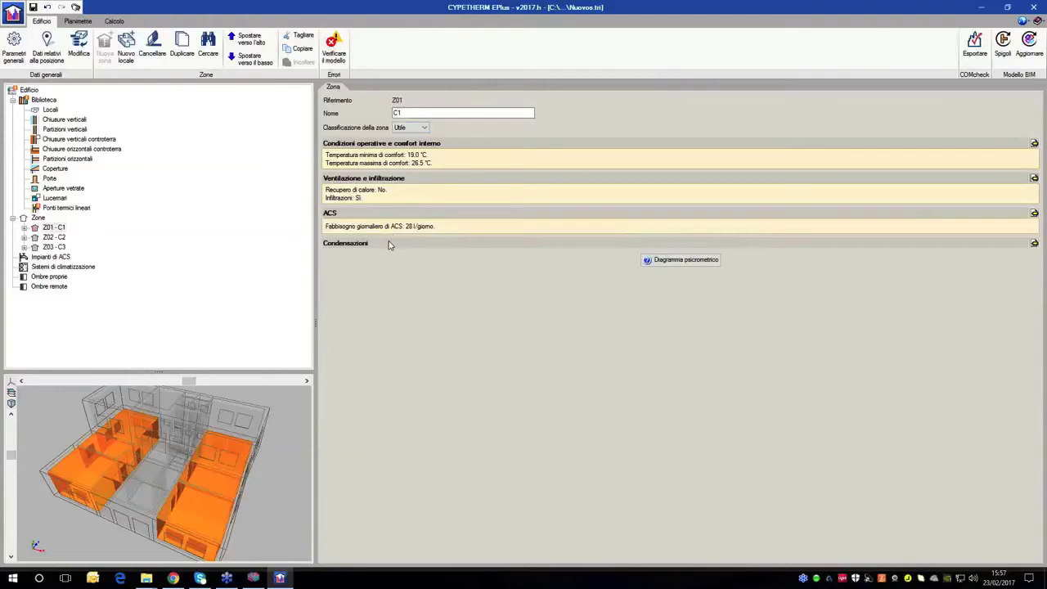
click(1034, 213)
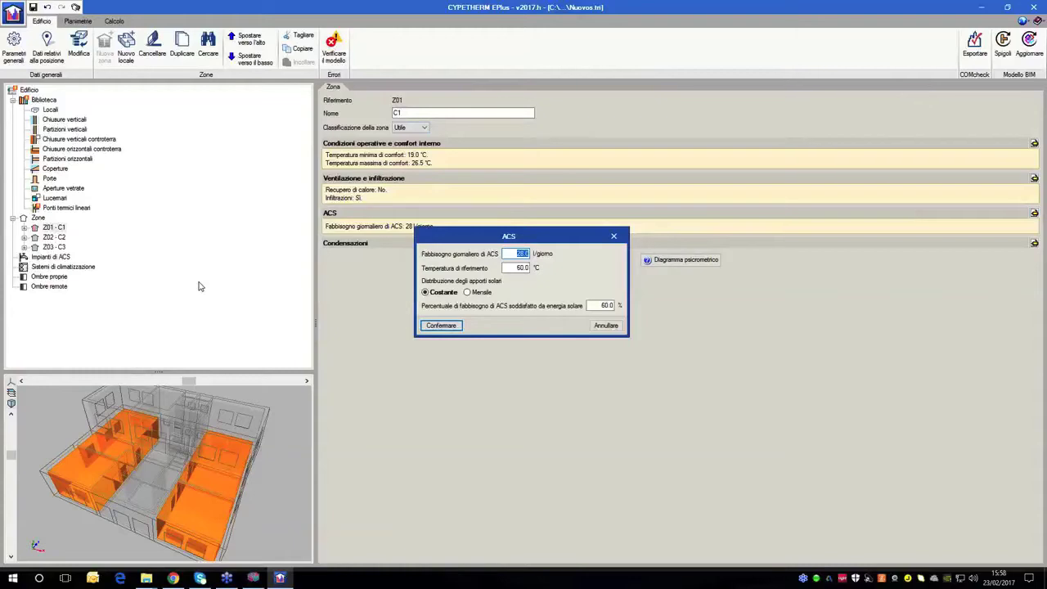
key(Return)
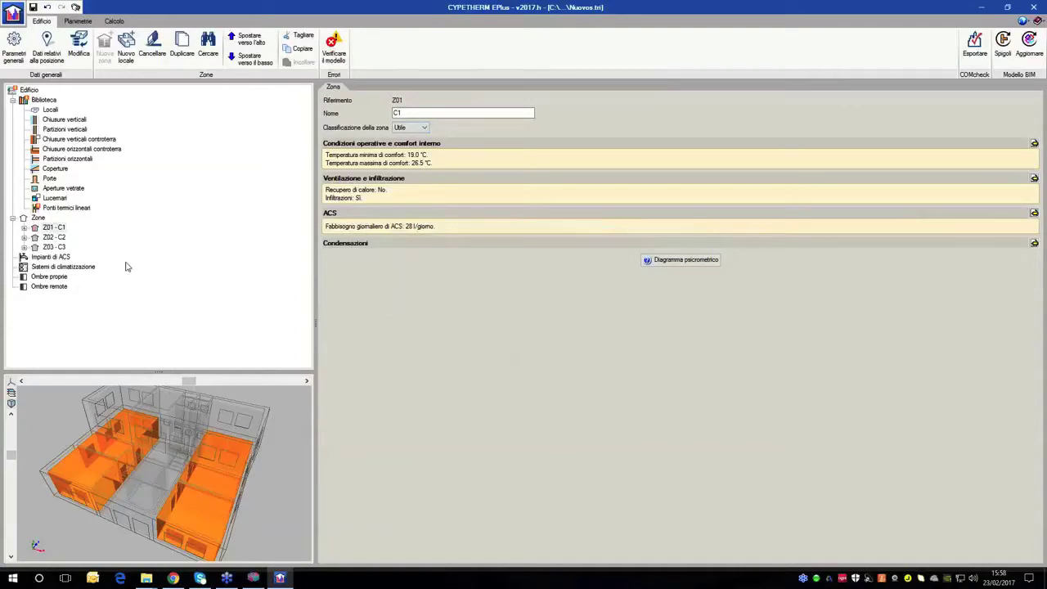
- Classify zone C2 as Utile
click(58, 237)
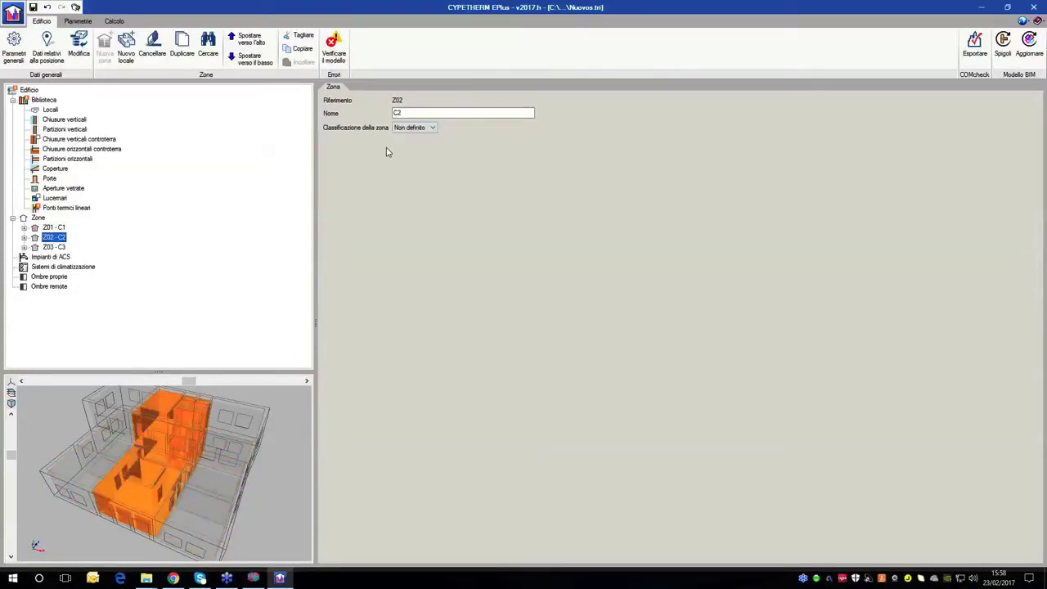
click(412, 127)
click(413, 144)
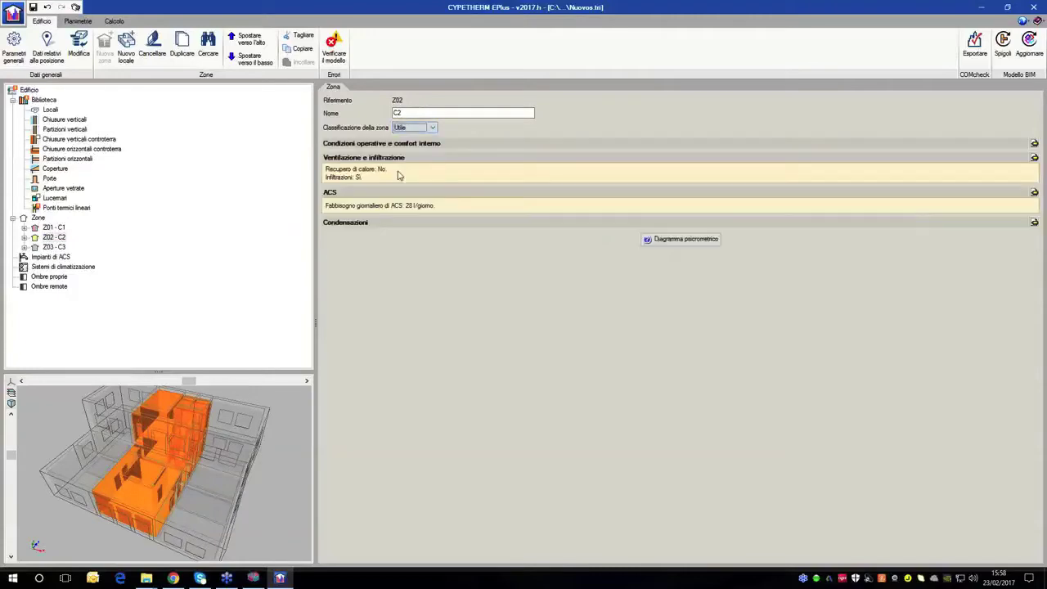
- Enable heating for zone C2 and import Riscaldamento.bibgen as its usage profile
click(1034, 143)
click(488, 257)
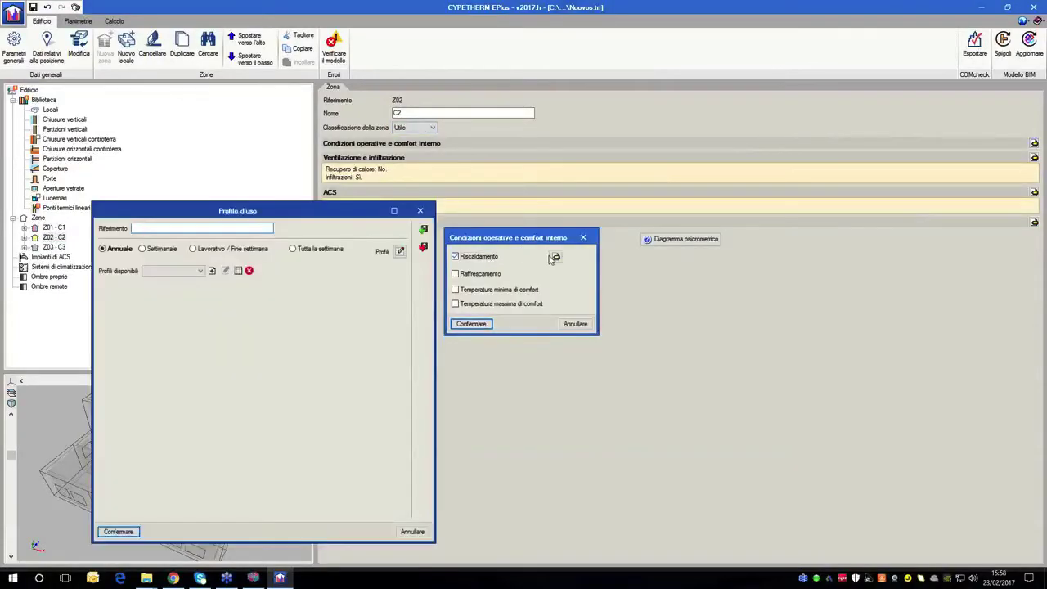
click(423, 229)
click(215, 397)
click(197, 416)
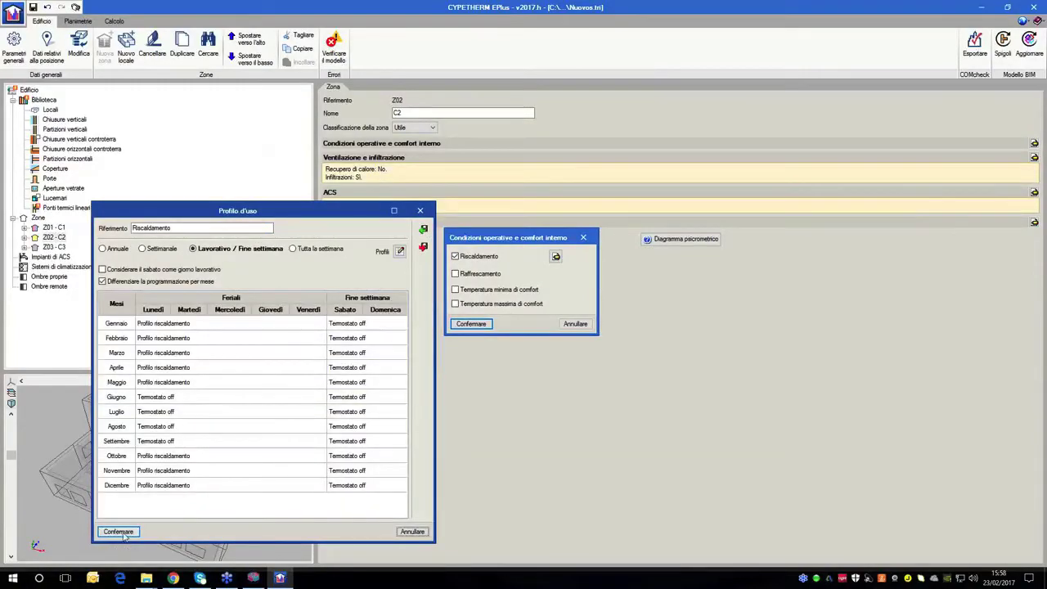
click(119, 533)
- Enable zone C2's minimum and maximum comfort temperatures with the default 17.0 °C and 28.0 °C
click(509, 291)
click(507, 306)
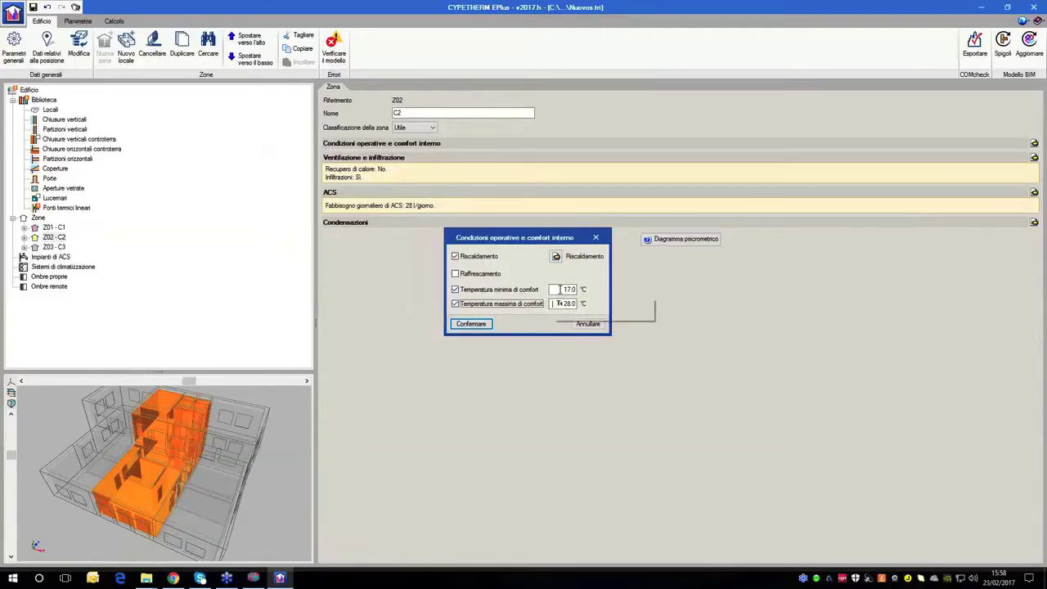
click(471, 325)
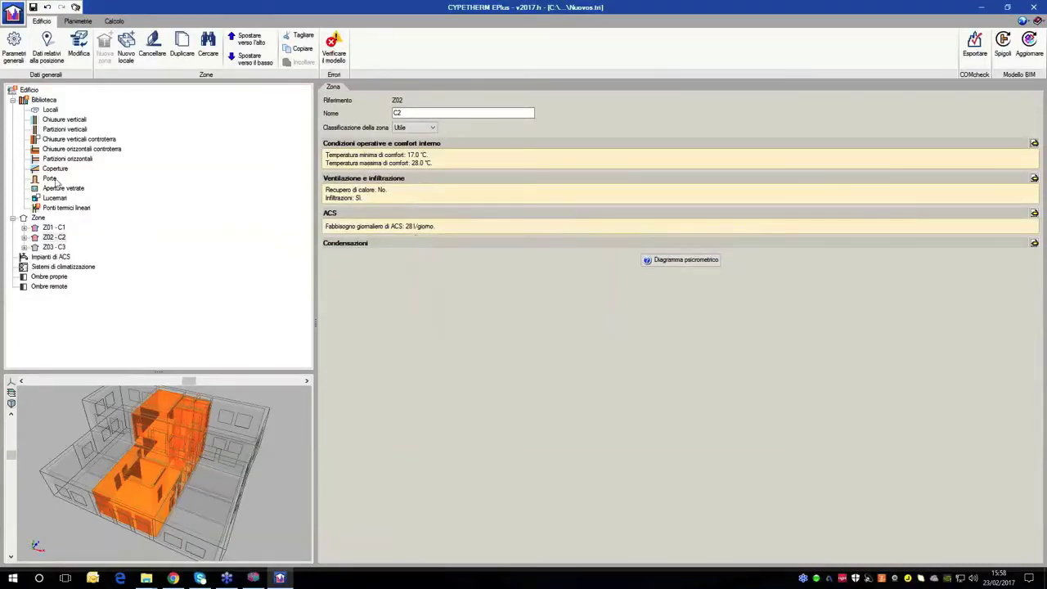
- Classify zone C3 as Utile
click(54, 247)
click(415, 126)
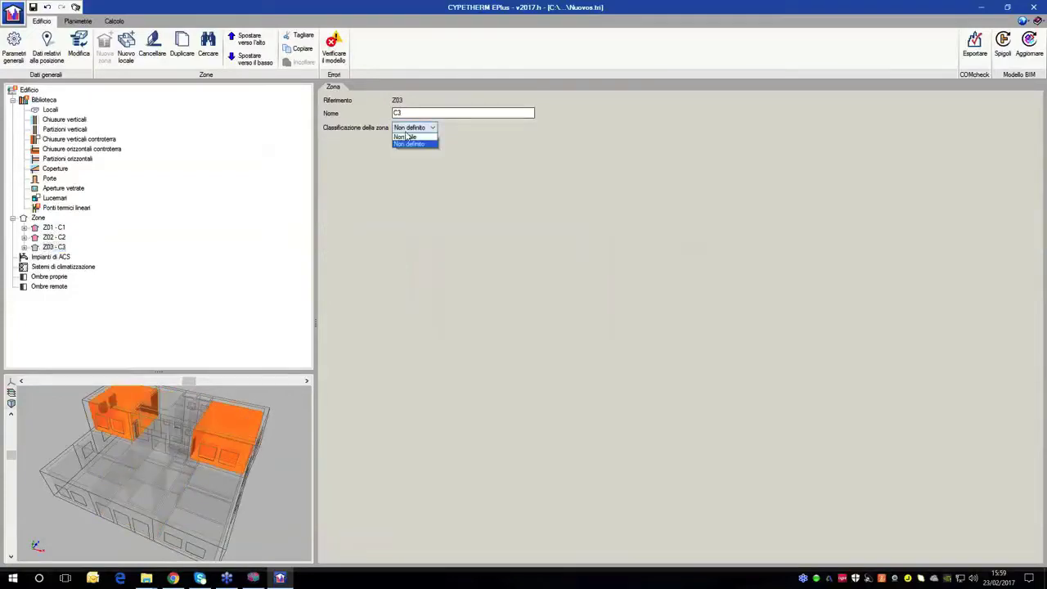
click(409, 140)
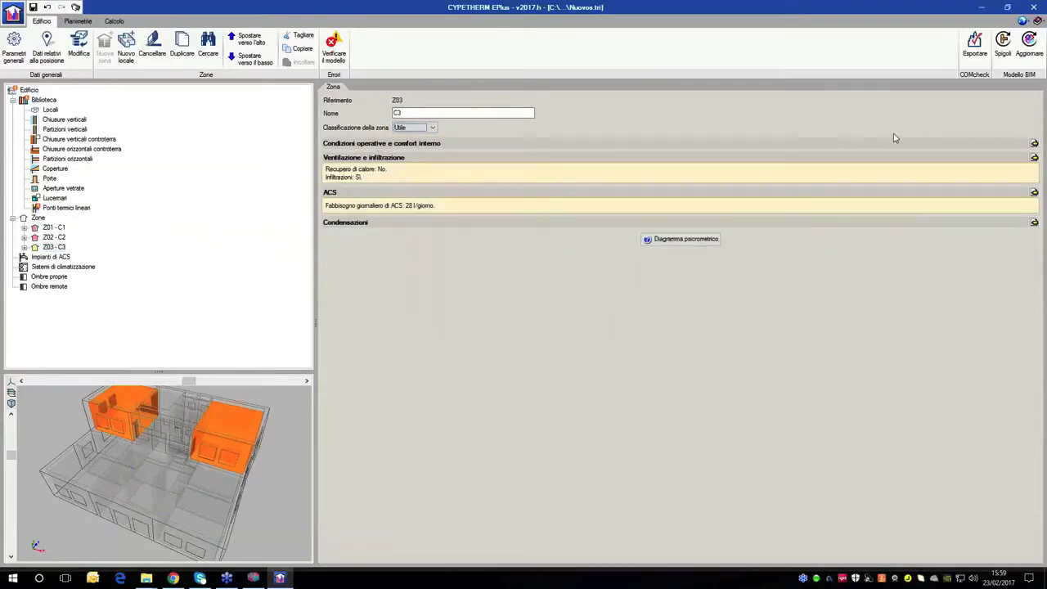
- Enable heating for zone C3 and import Riscaldamento.bibgen as its usage profile
click(1034, 143)
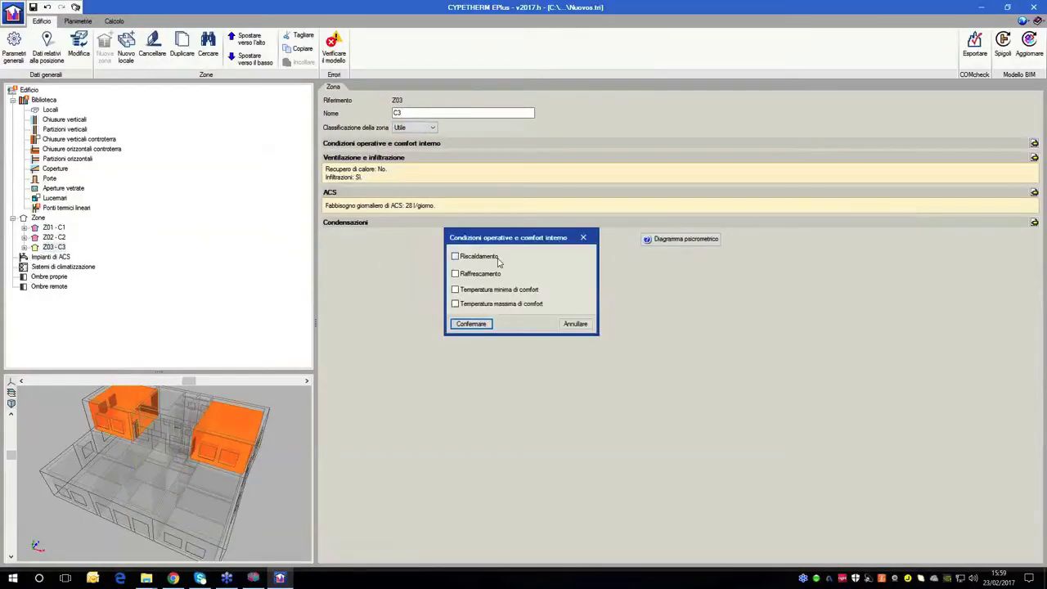
click(455, 256)
click(555, 257)
click(423, 230)
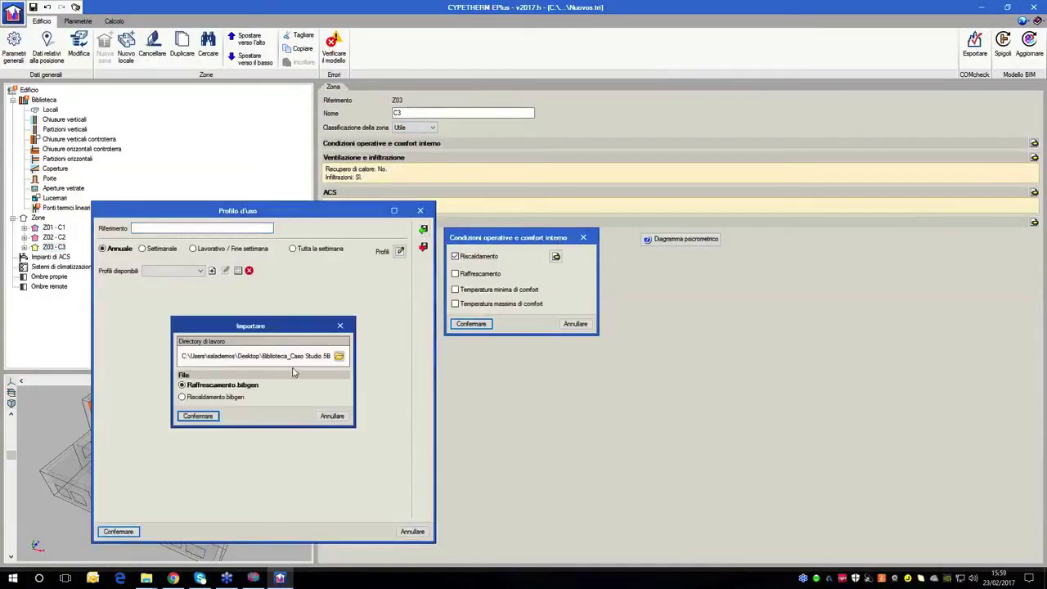
click(199, 397)
click(198, 416)
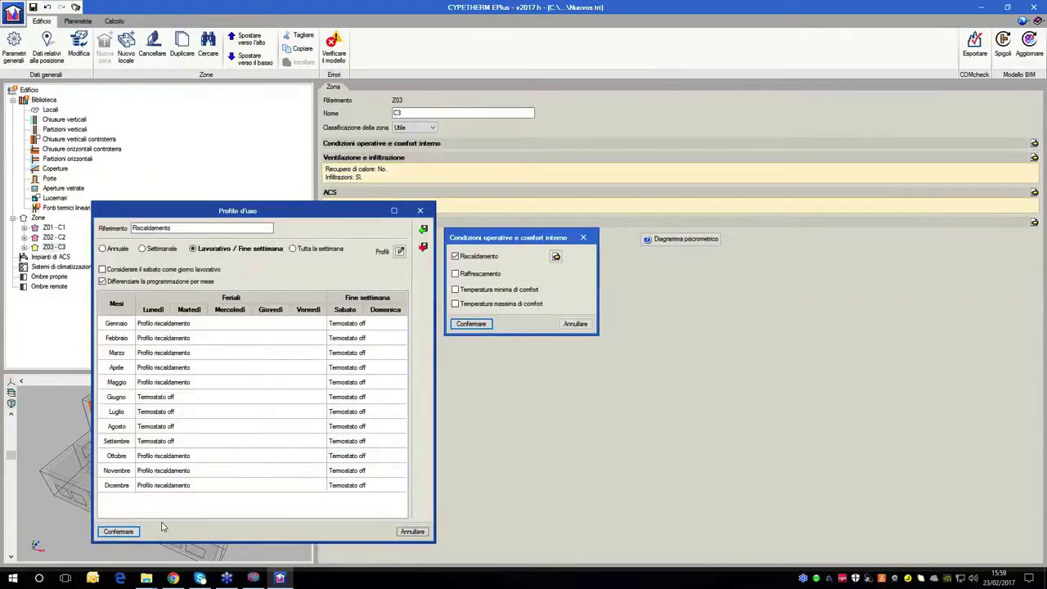
click(118, 532)
- Enable cooling for zone C3 and import Raffrescamento.bibgen as its usage profile
click(473, 273)
click(556, 274)
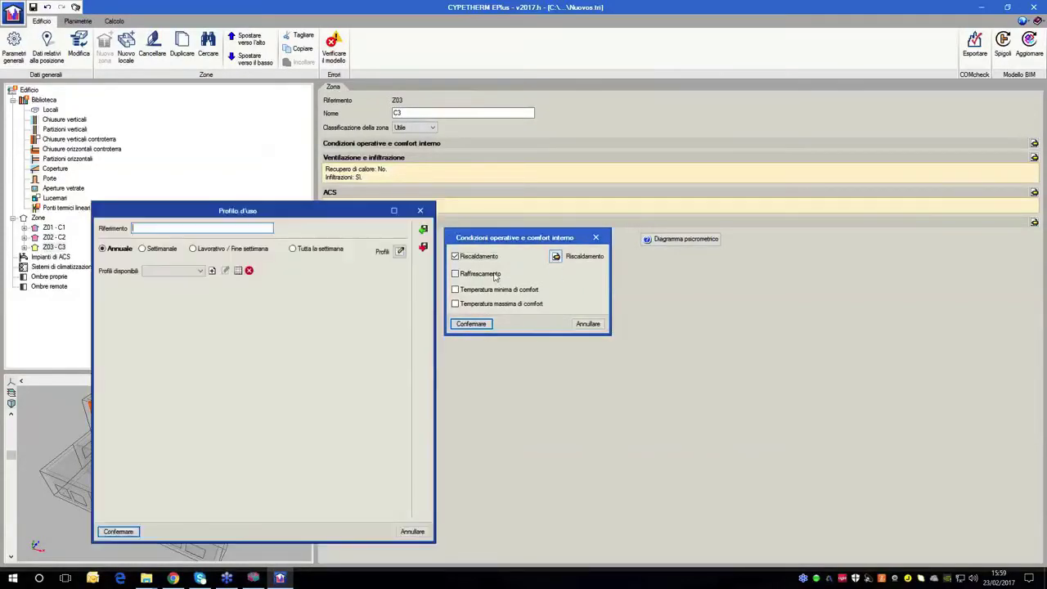
click(422, 230)
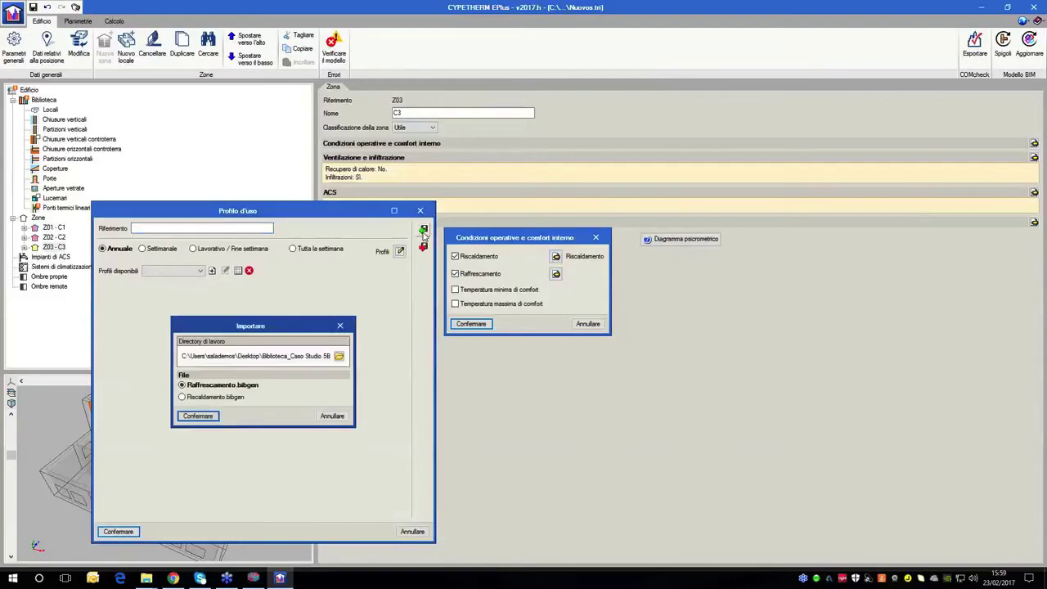
click(198, 415)
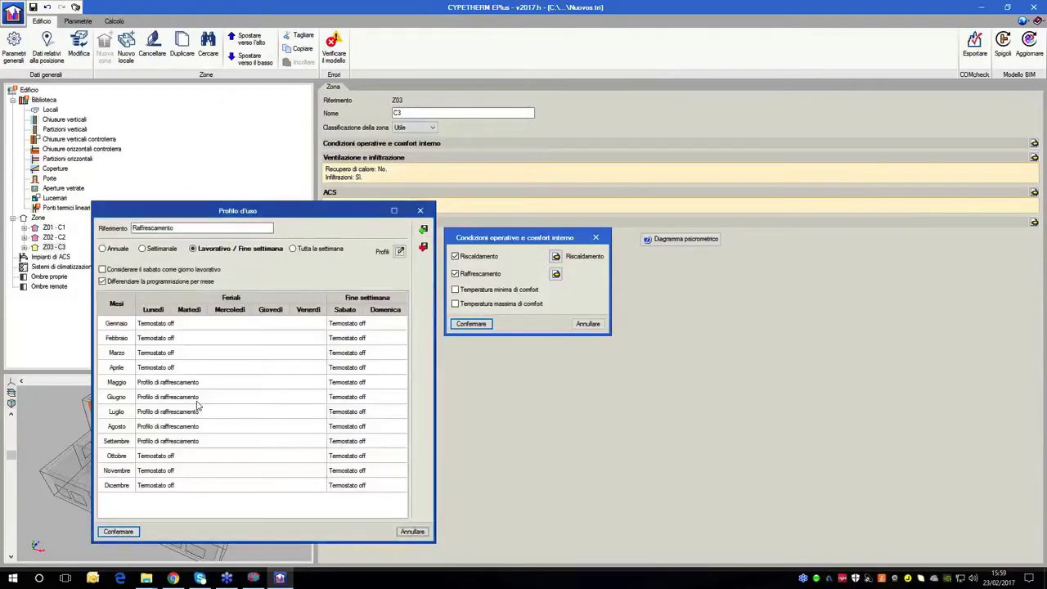
click(118, 532)
- Enable zone C3's comfort temperature limits, with a minimum of 20.0 °C and a maximum of 25.0 °C
click(502, 288)
click(505, 303)
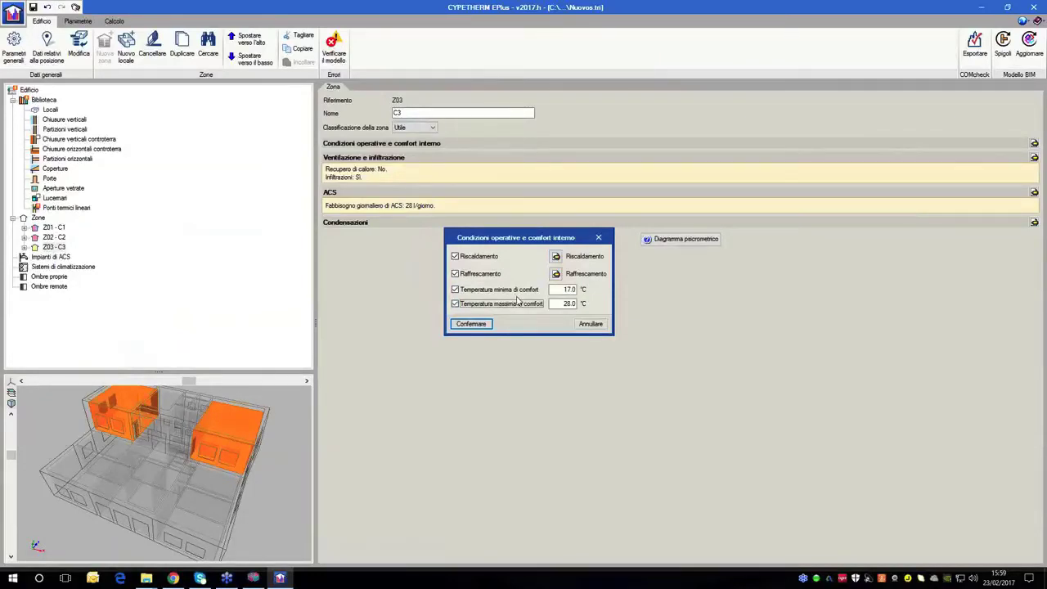
click(554, 291)
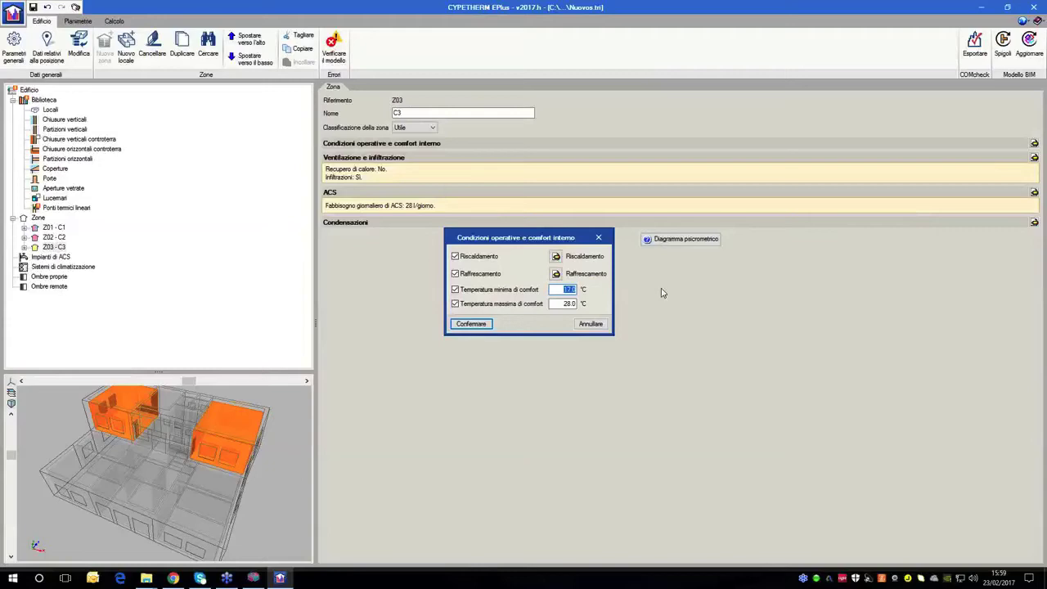
text(20)
key(Tab)
text(2)
click(486, 325)
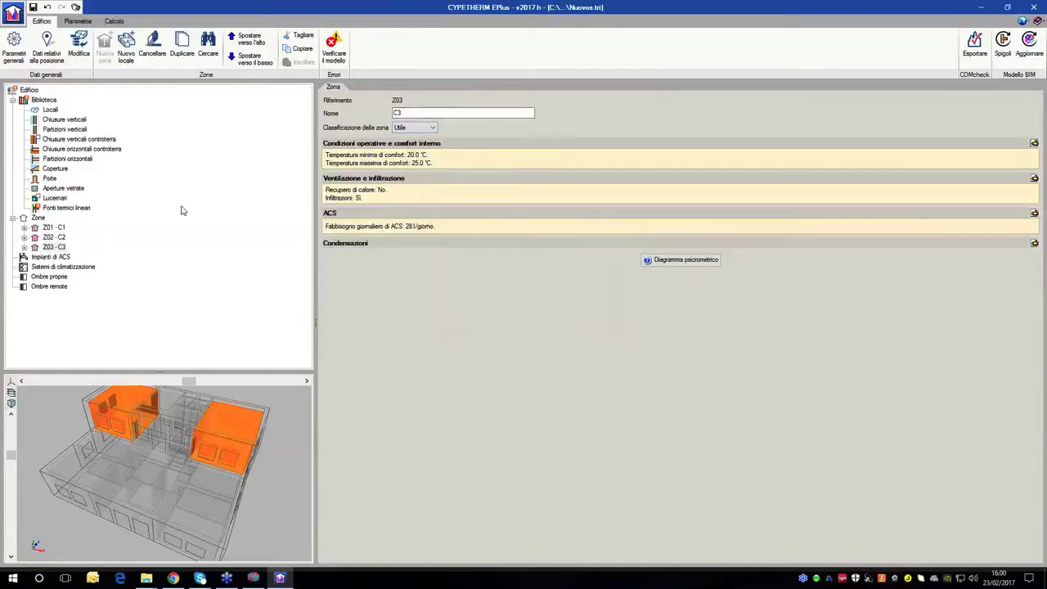
- Run the edge processing (Spigoli) for the linear thermal bridges using ISO 14683 with numerical analysis (EN ISO 10211) enabled
click(60, 230)
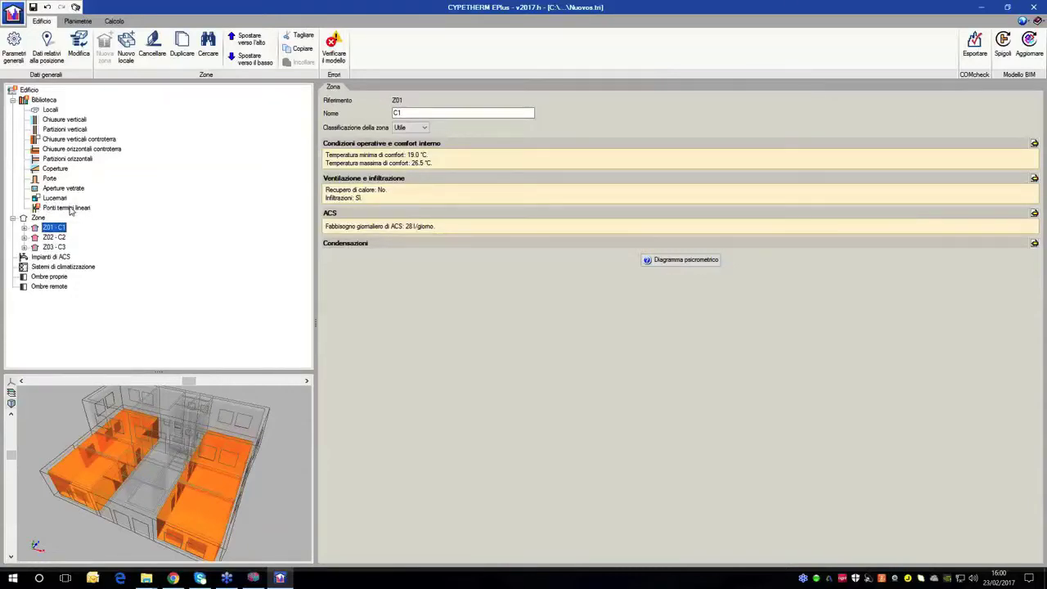
click(53, 208)
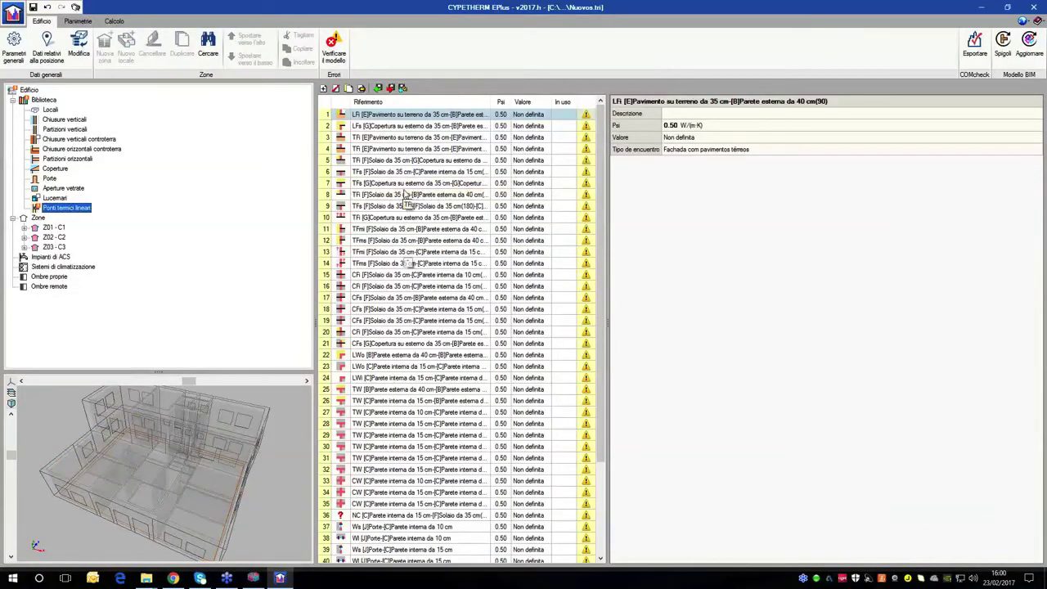
click(1003, 46)
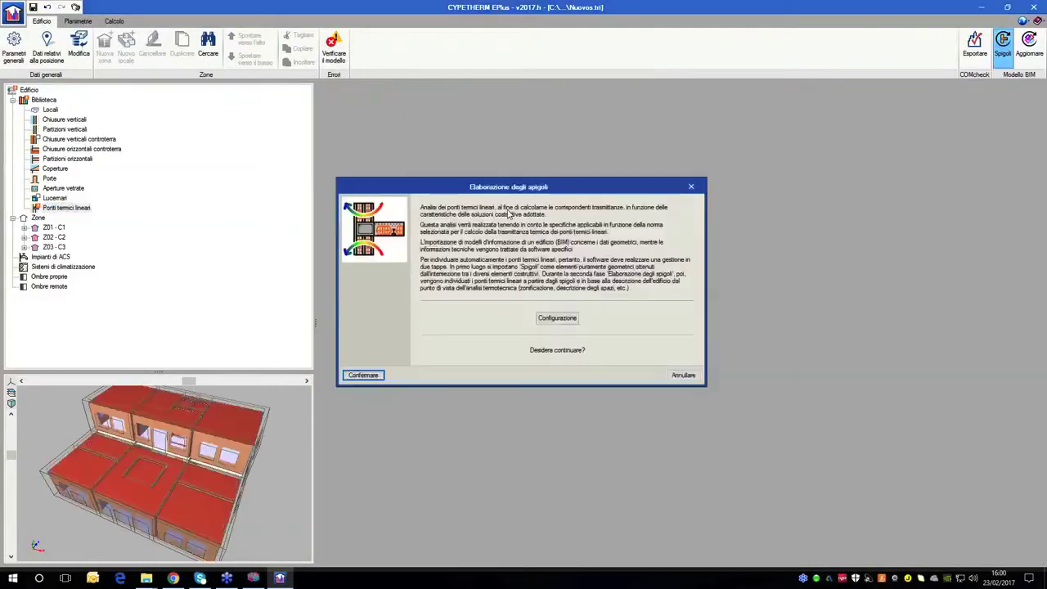
click(576, 318)
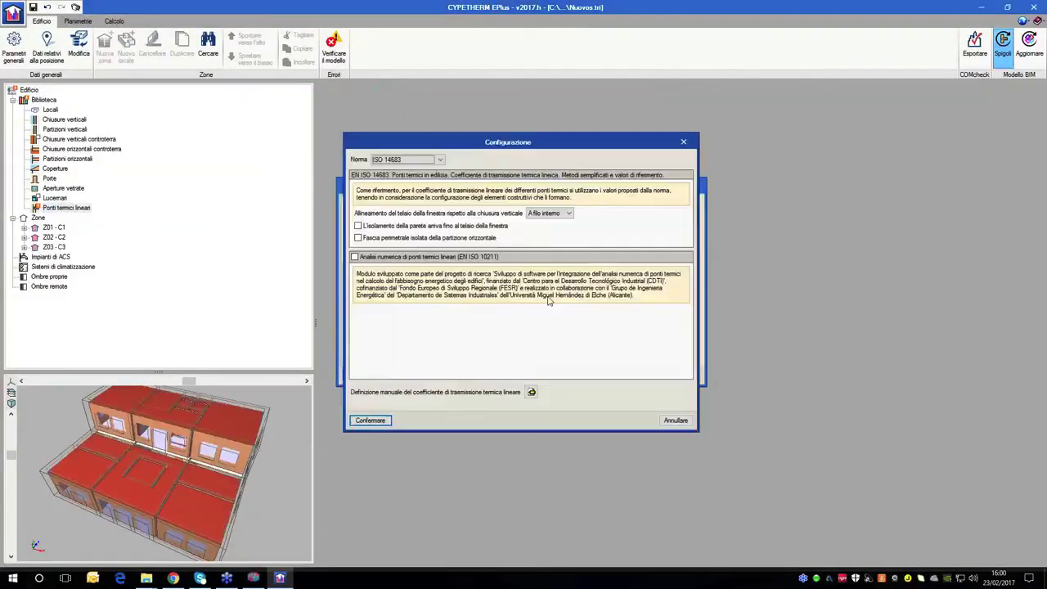
click(355, 257)
click(369, 314)
click(372, 421)
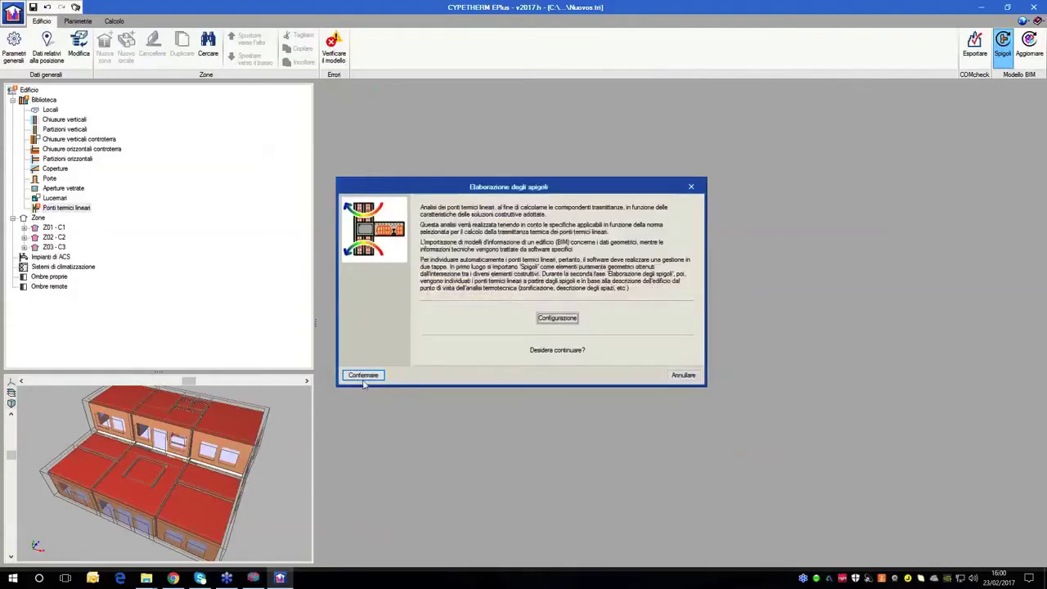
click(363, 376)
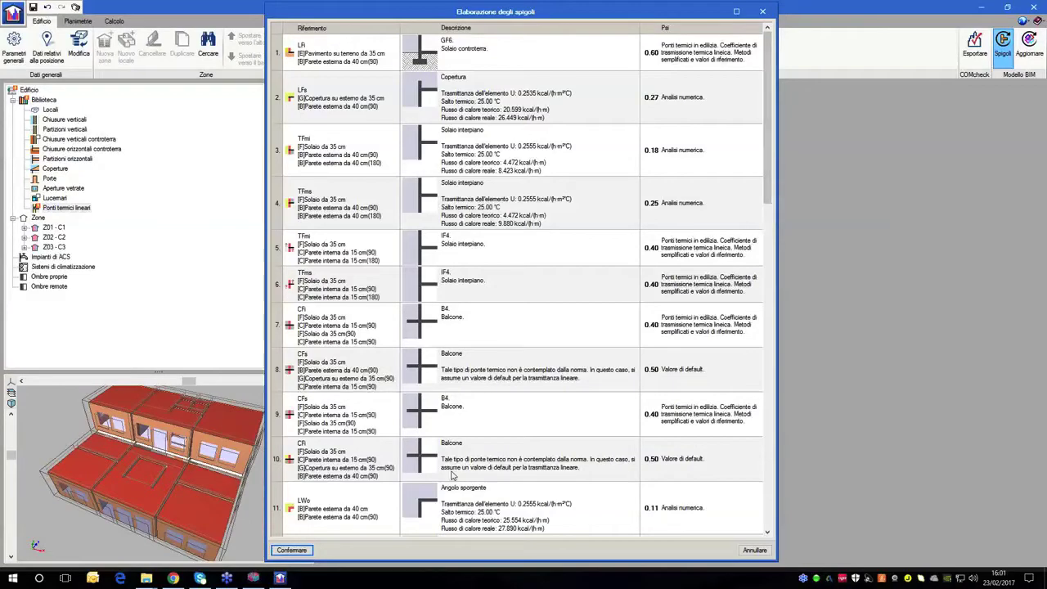
- Accept the processed edges and the update results, adding the linear thermal bridges to the library
click(291, 550)
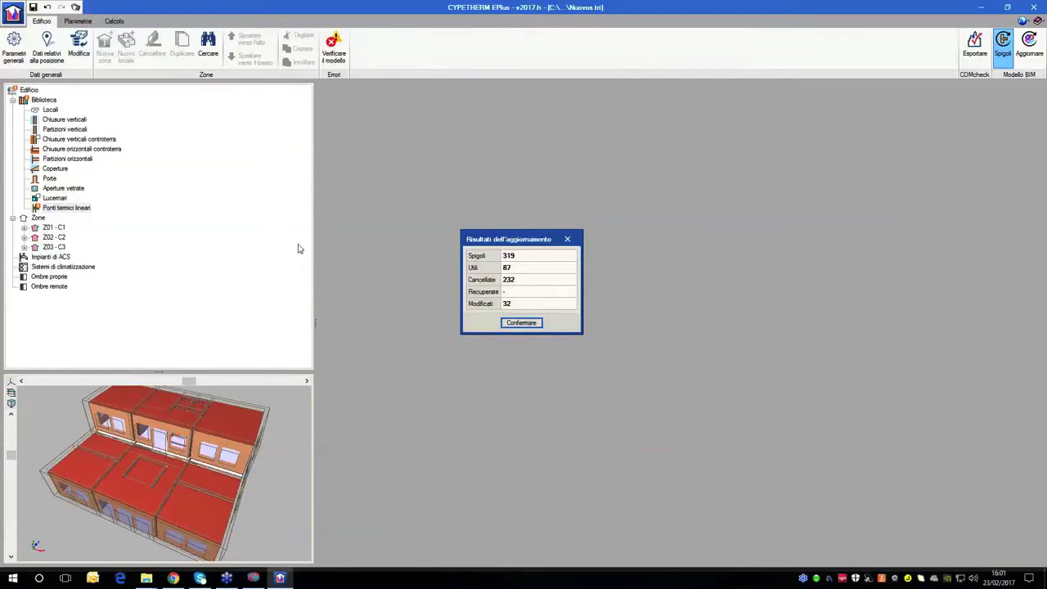
click(523, 323)
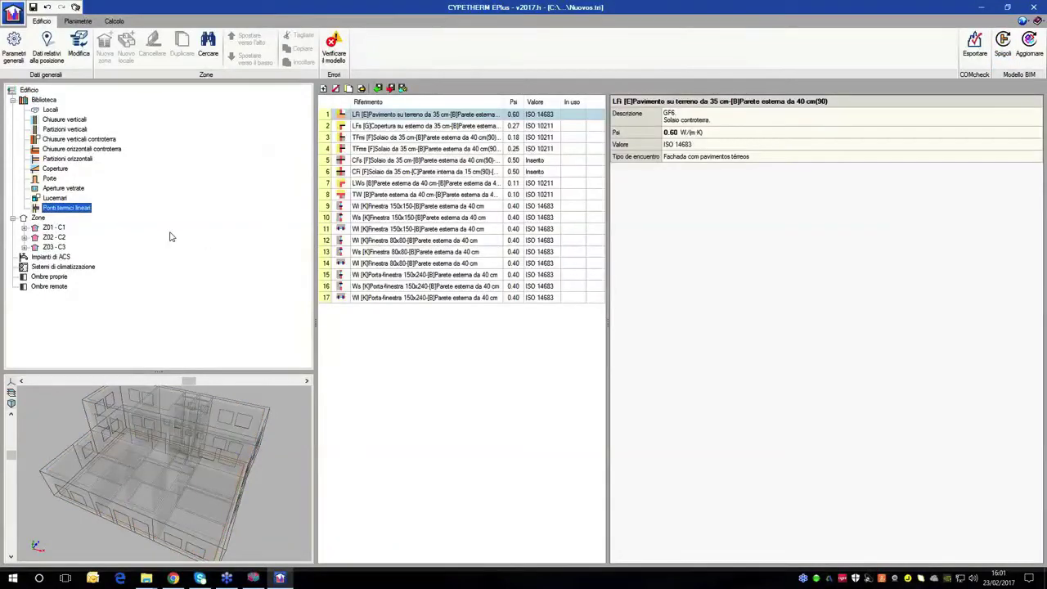
middle_drag(186, 515, 154, 458)
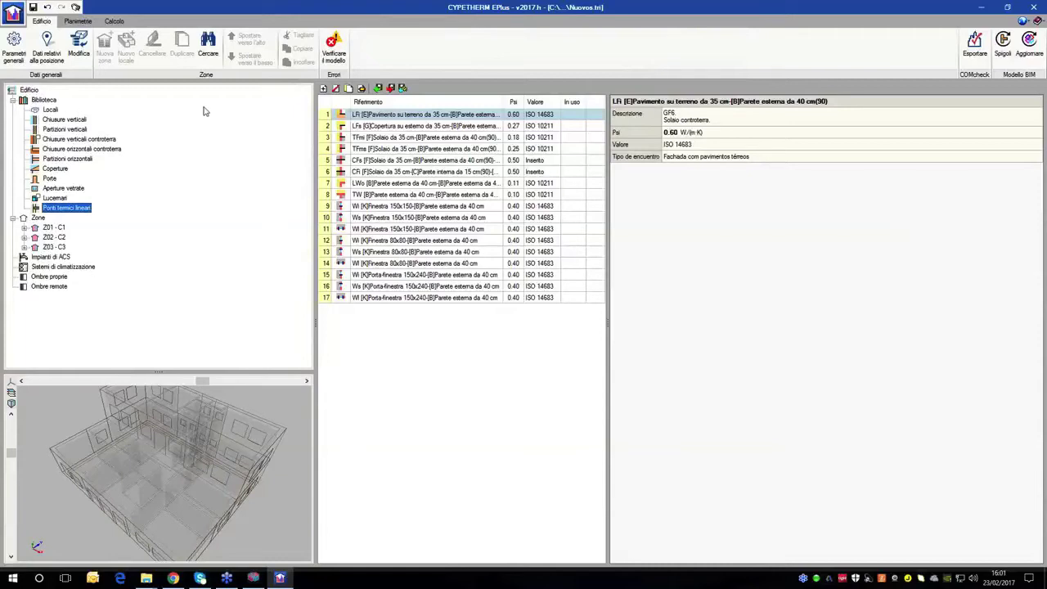
- Add a domestic hot water (ACS) system with reference Generatore and an average stationary heat efficiency of 0.94
click(66, 266)
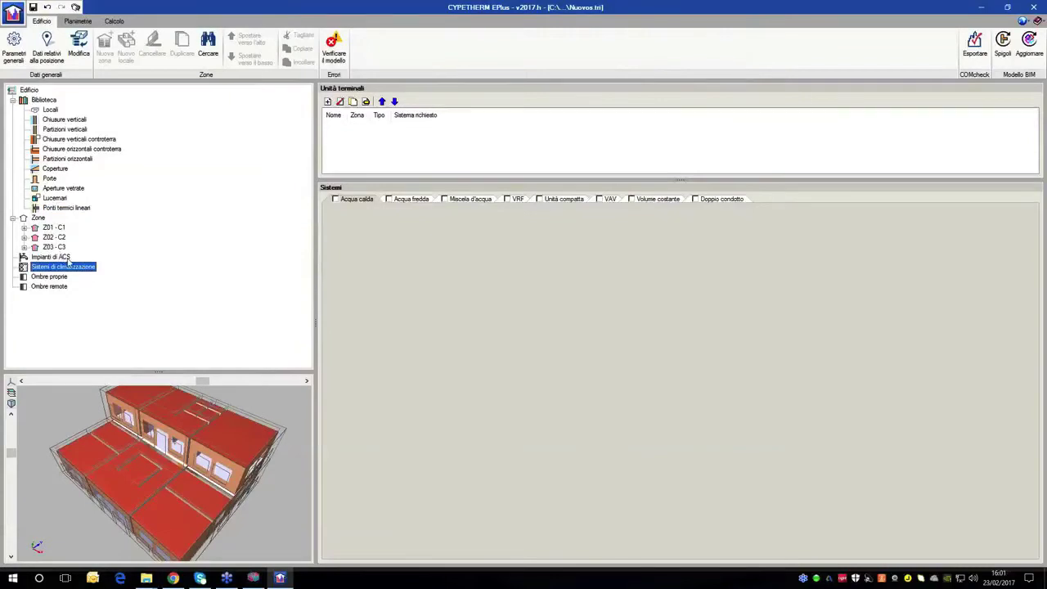
click(51, 257)
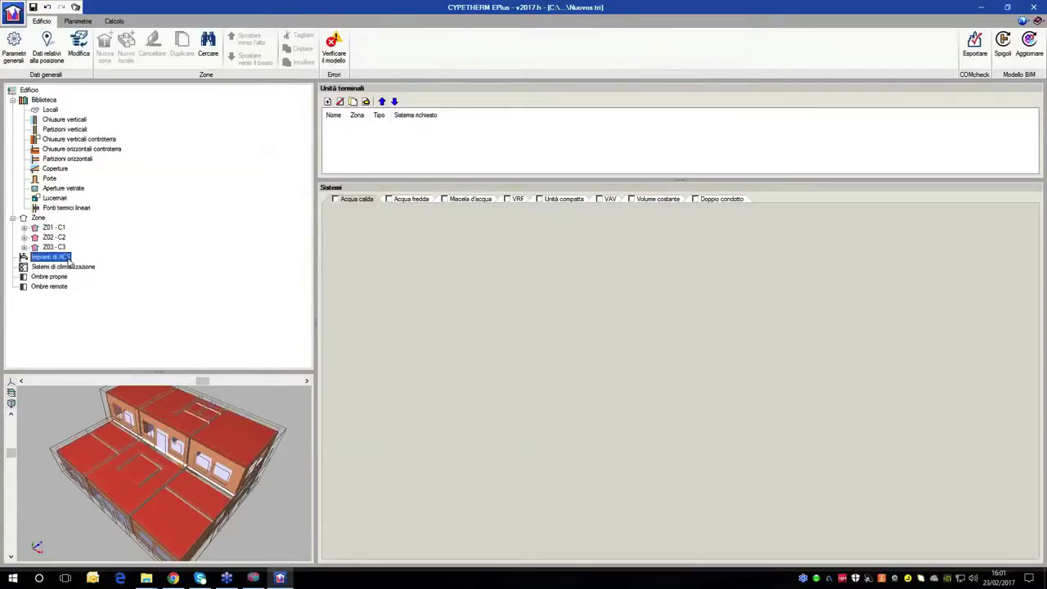
click(327, 101)
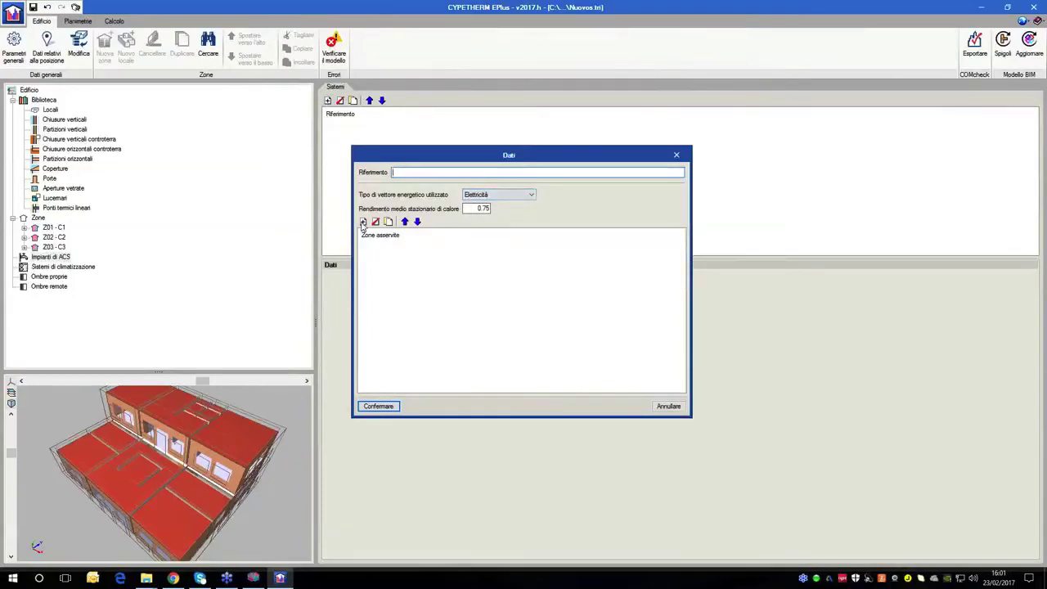
text(Gen)
double_click(480, 209)
text(0.94)
- Assign Z01_C1, Z02_C2 and Z03_C3 as the zones served by Generatore and confirm the system
click(363, 221)
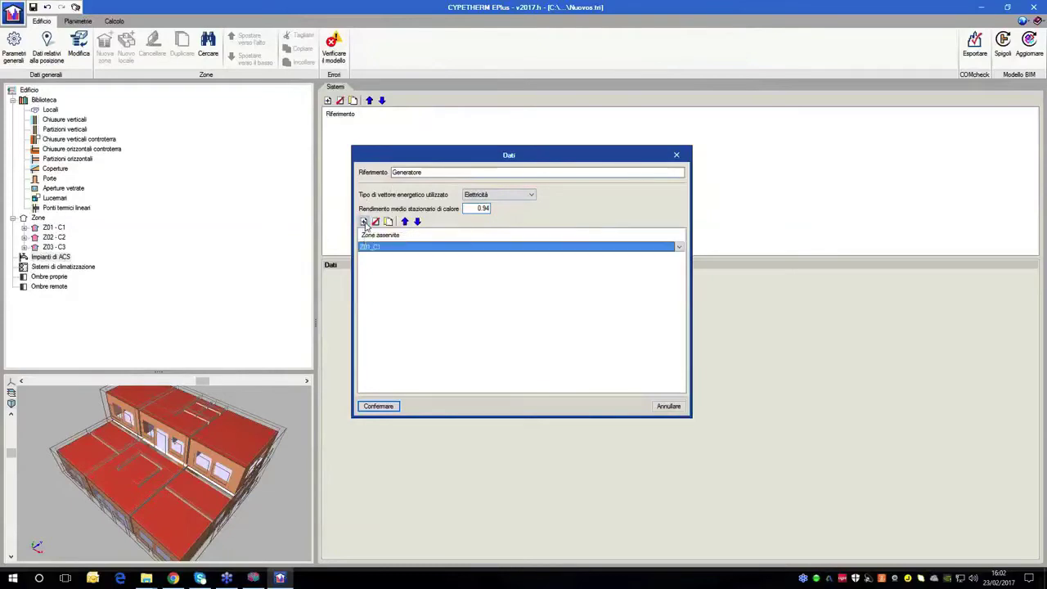
click(363, 221)
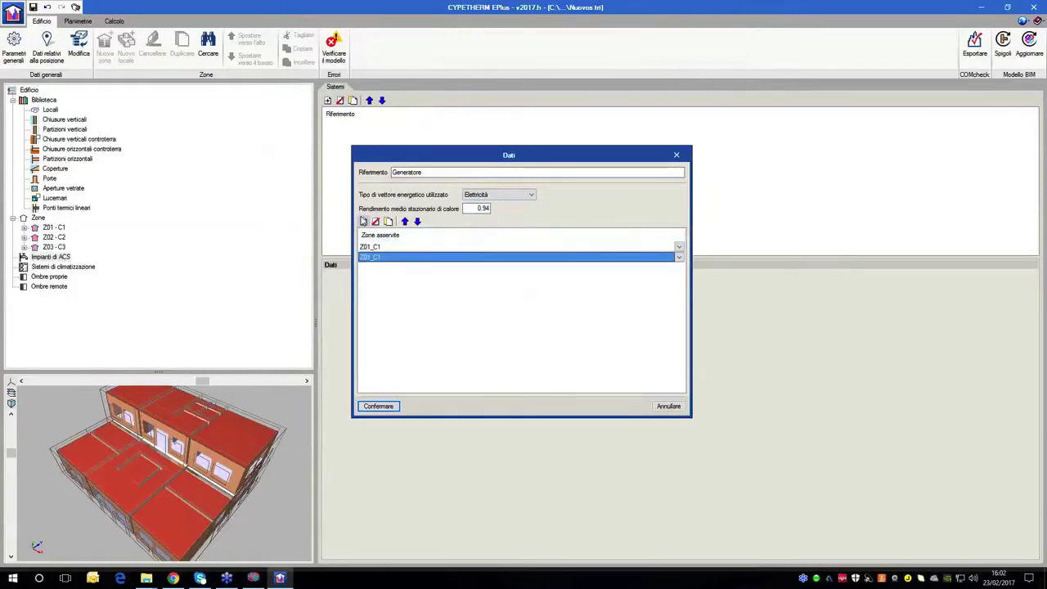
click(363, 222)
click(385, 276)
click(386, 294)
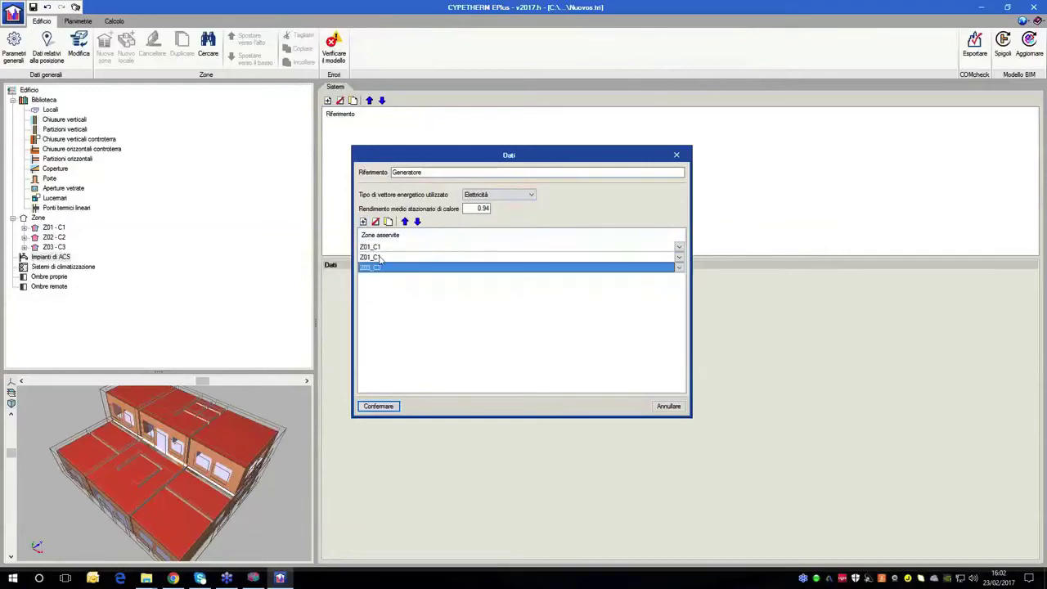
click(383, 258)
click(385, 259)
click(386, 278)
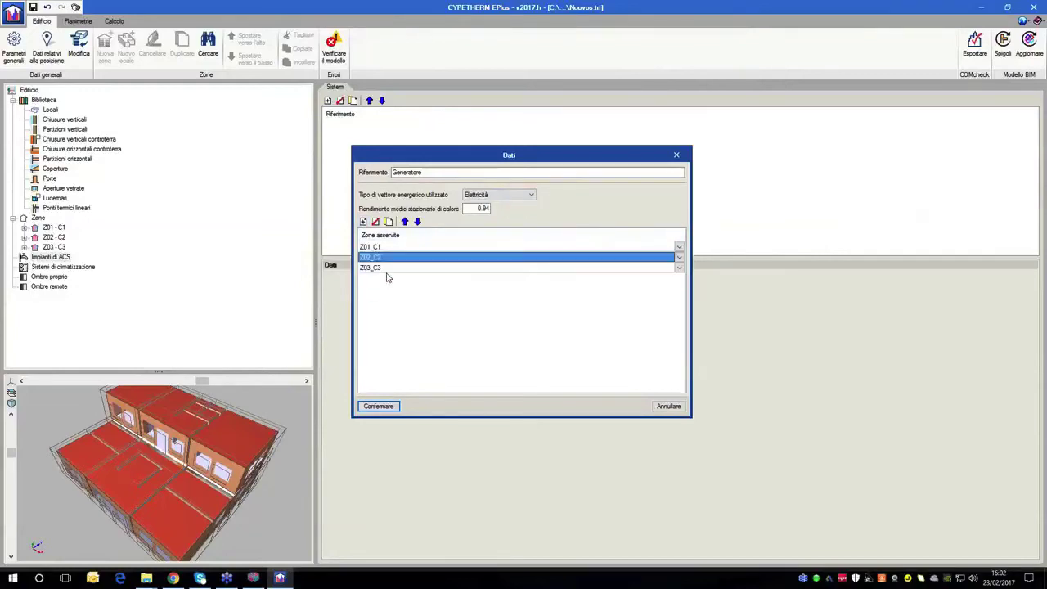
click(387, 407)
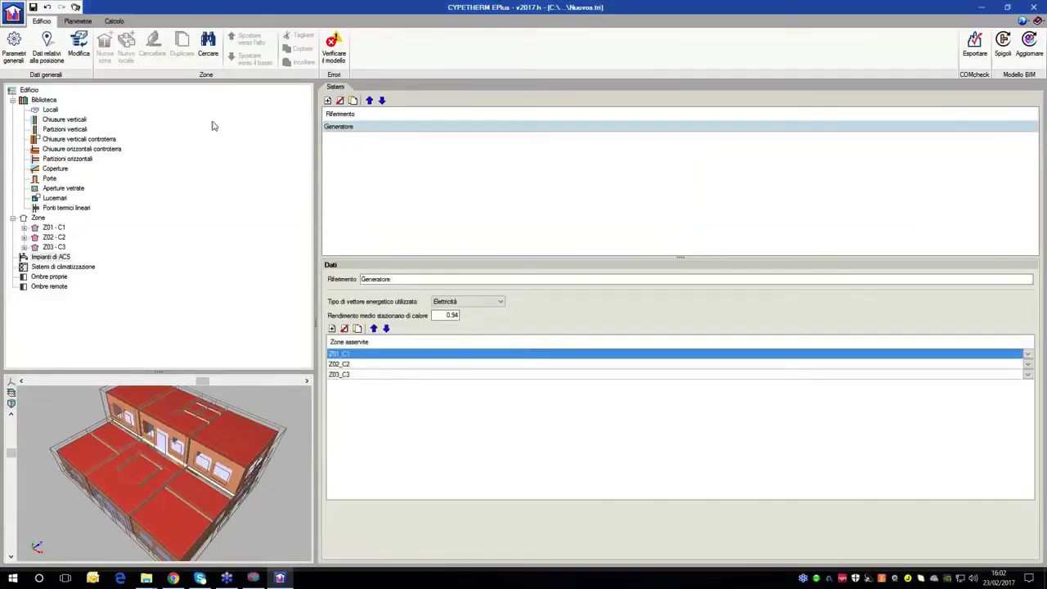
- Enable VRF among the air-conditioning systems and add a simplified VRF unit with reference 1 and Elettricità as fuel
click(65, 268)
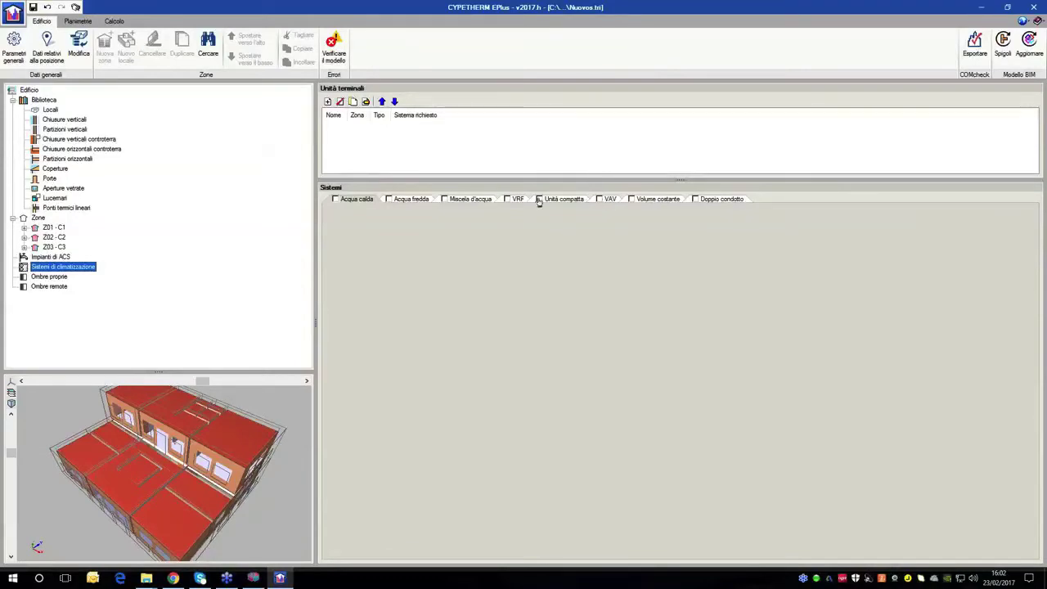
click(507, 200)
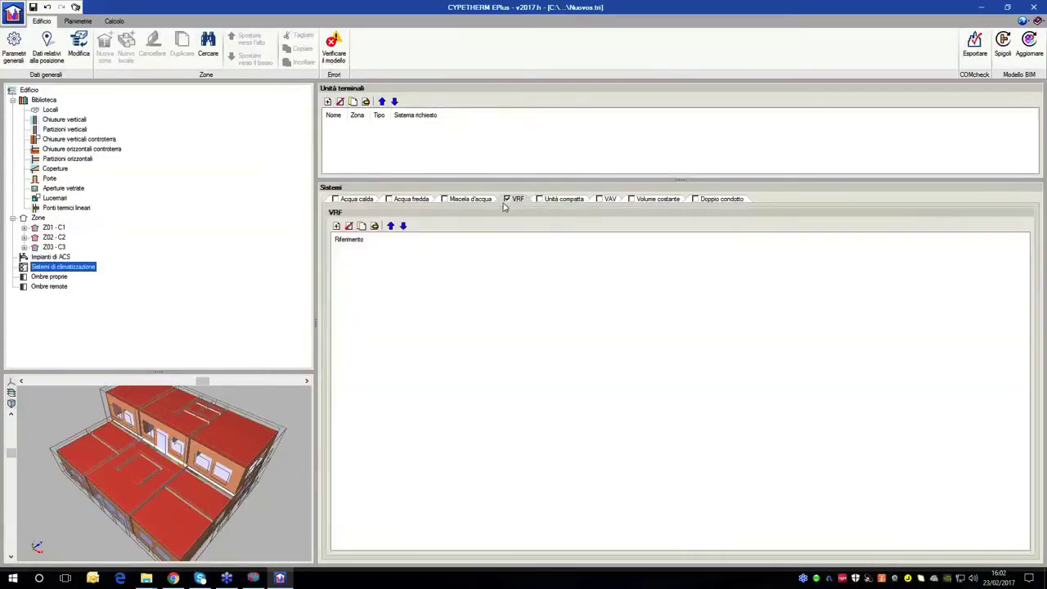
click(337, 226)
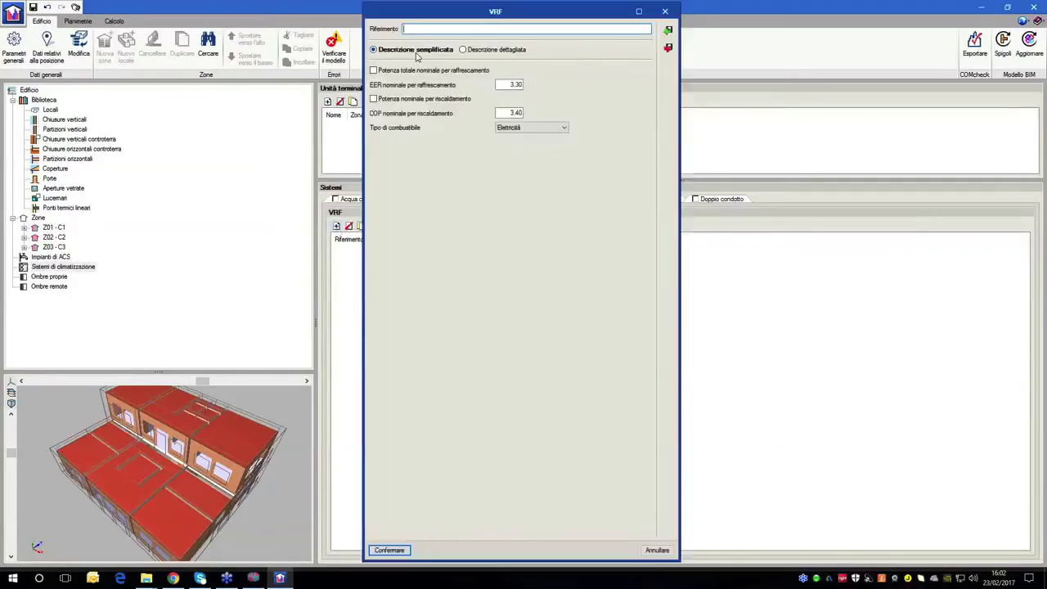
drag(501, 2, 527, 133)
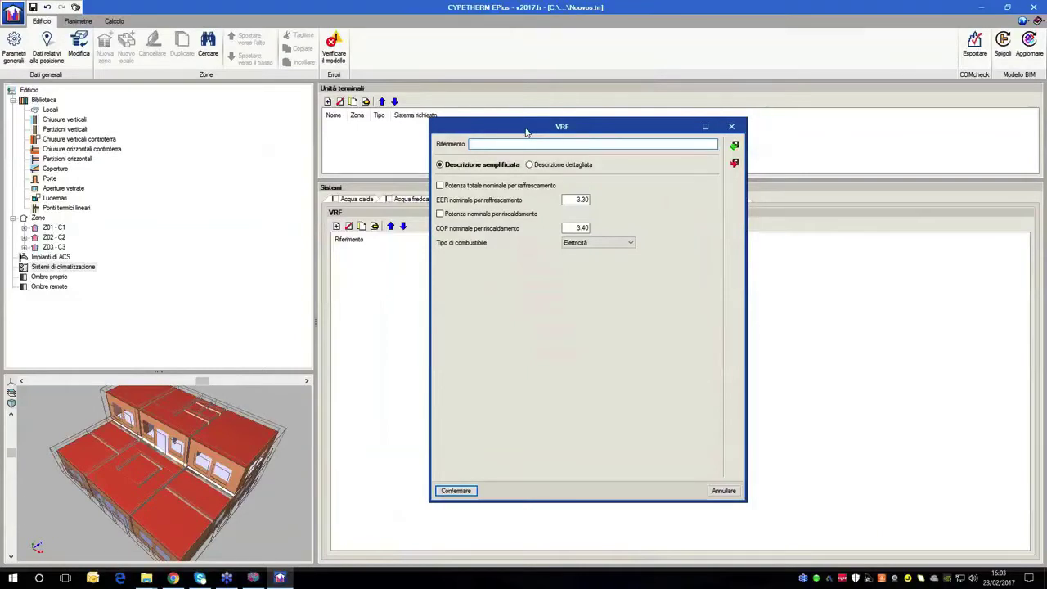
drag(528, 131, 511, 149)
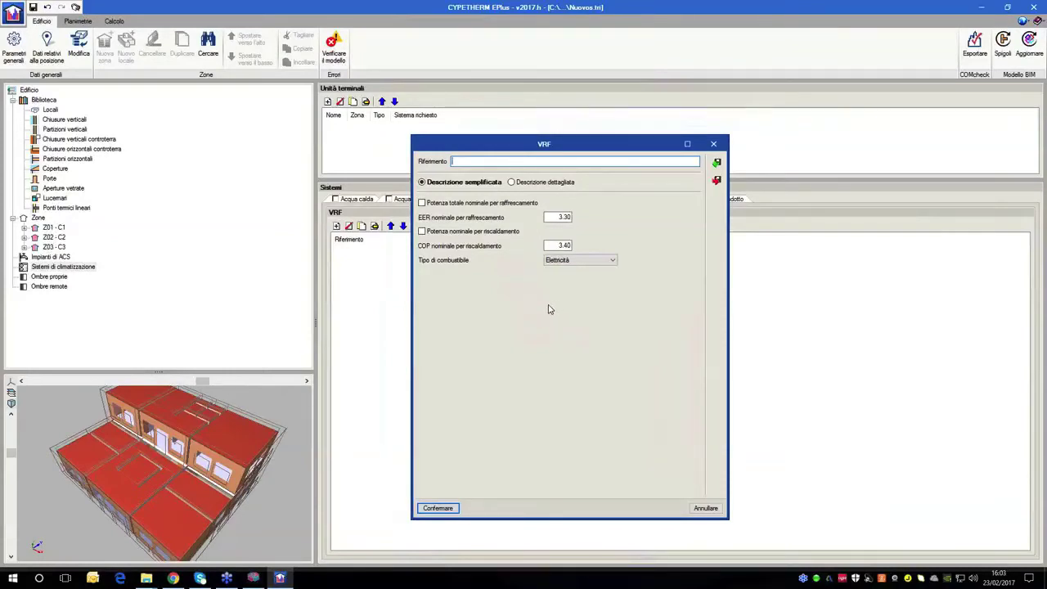
click(589, 263)
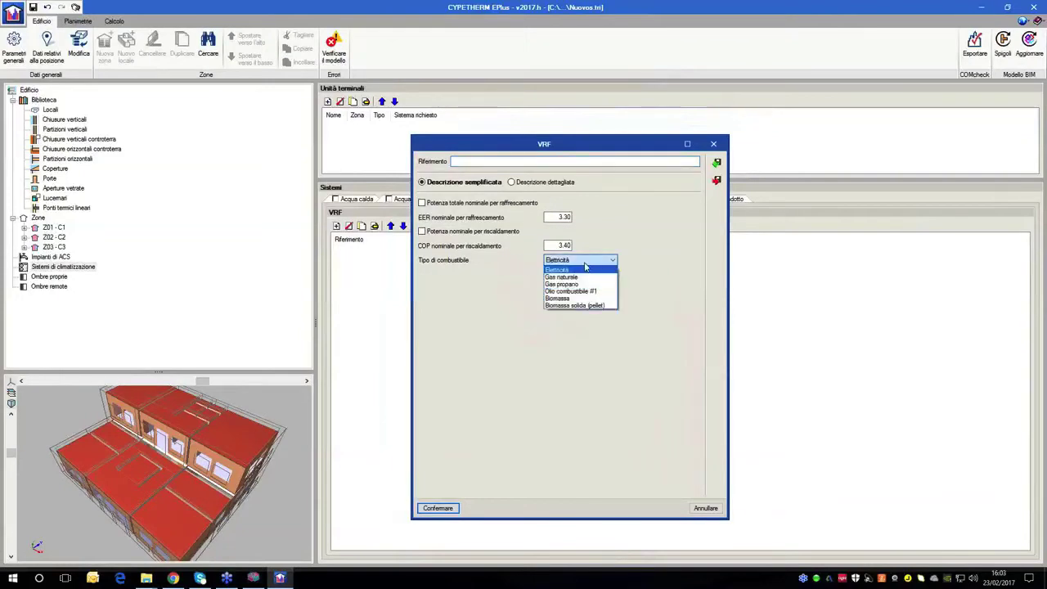
click(583, 265)
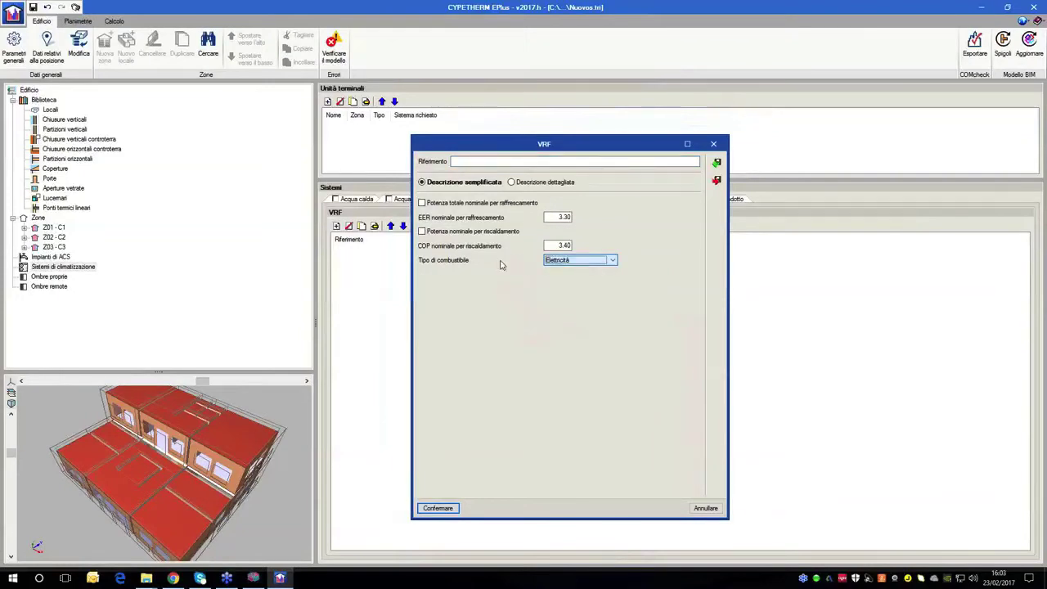
click(494, 203)
click(494, 203)
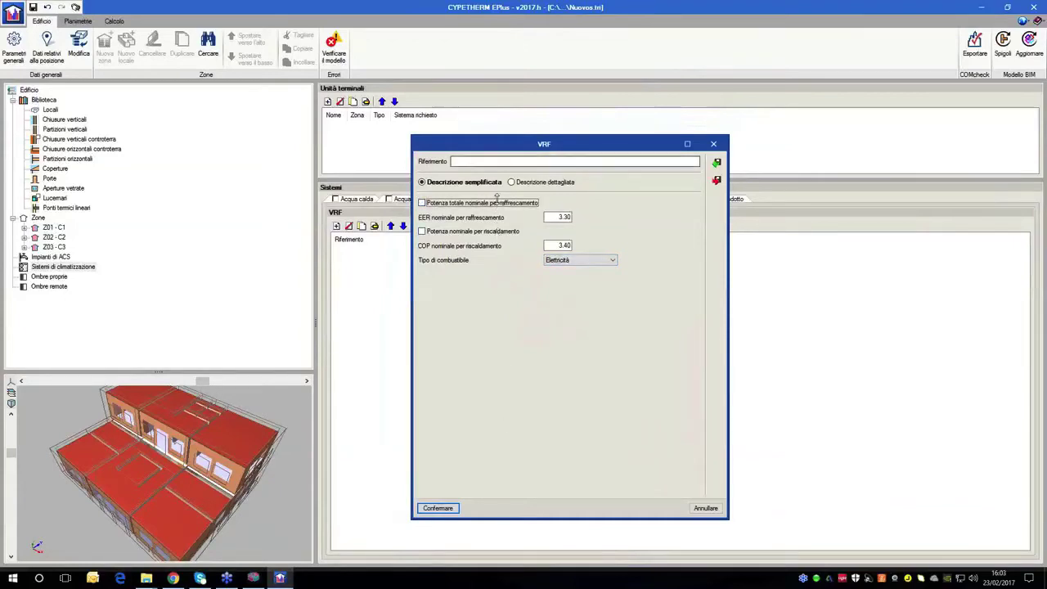
click(483, 161)
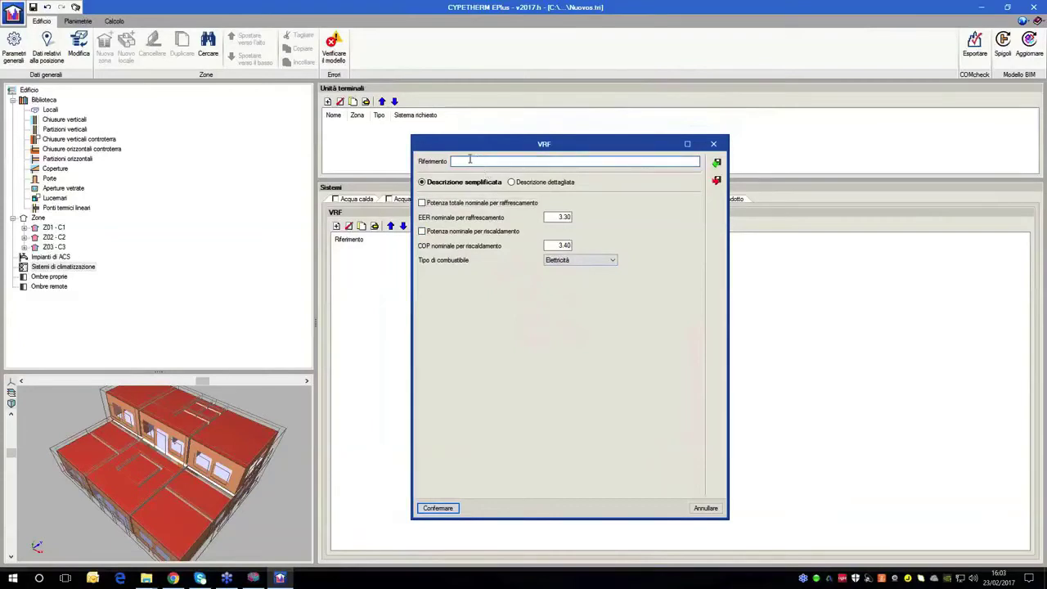
text(1)
click(448, 513)
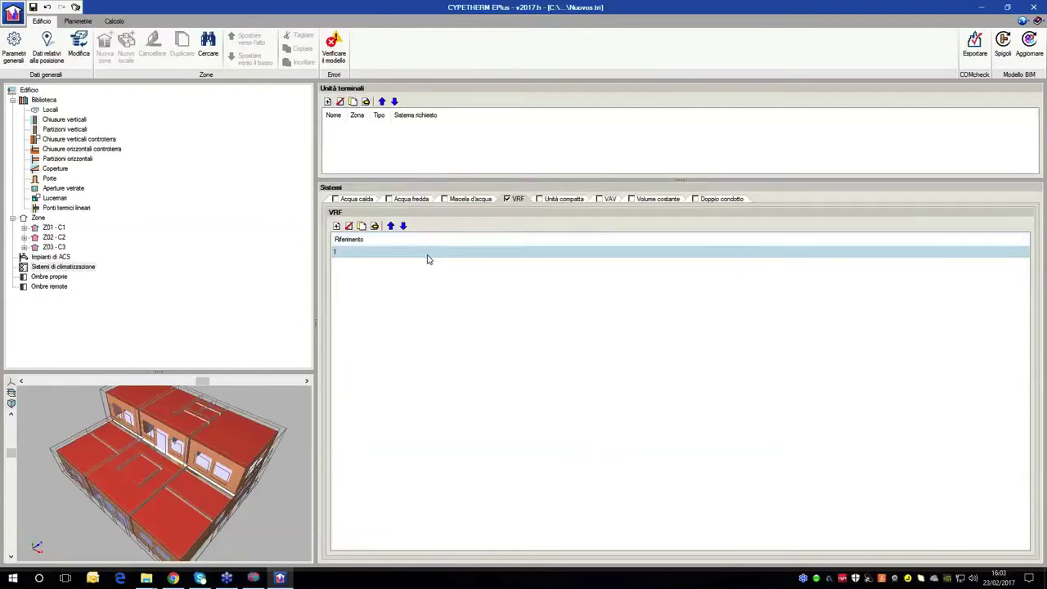
- Switch VRF unit 1 to the detailed description and examine its cooling, heating, piping, defrost and condenser parameters
double_click(427, 260)
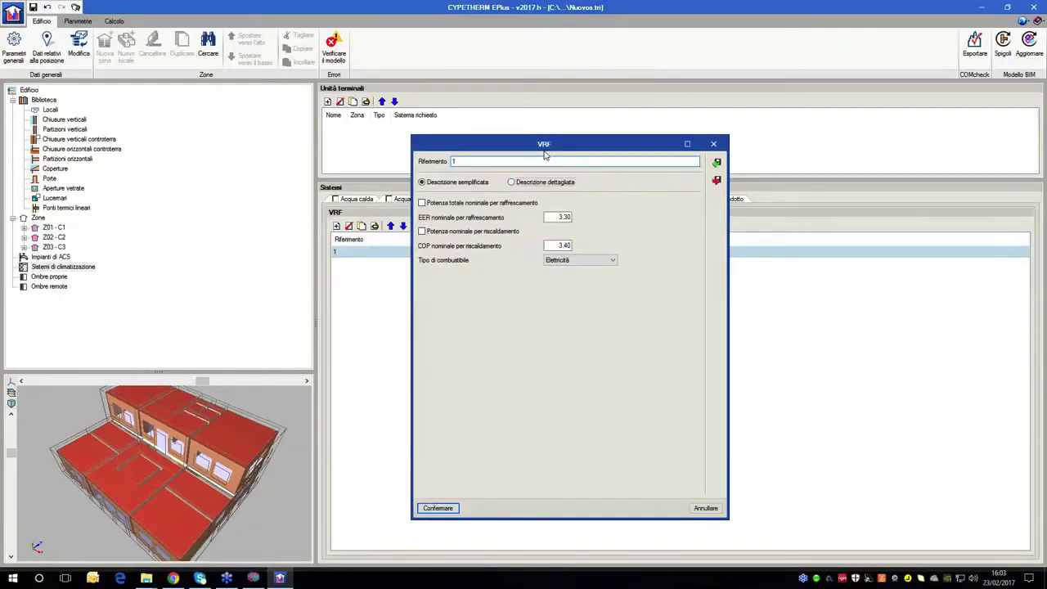
drag(549, 134, 547, 30)
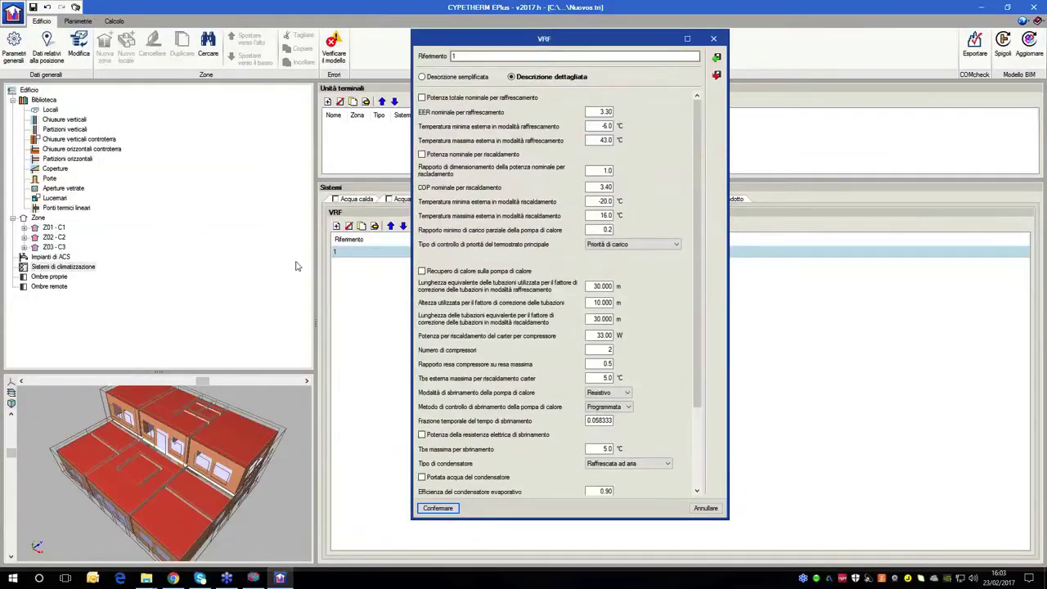
drag(415, 247, 315, 246)
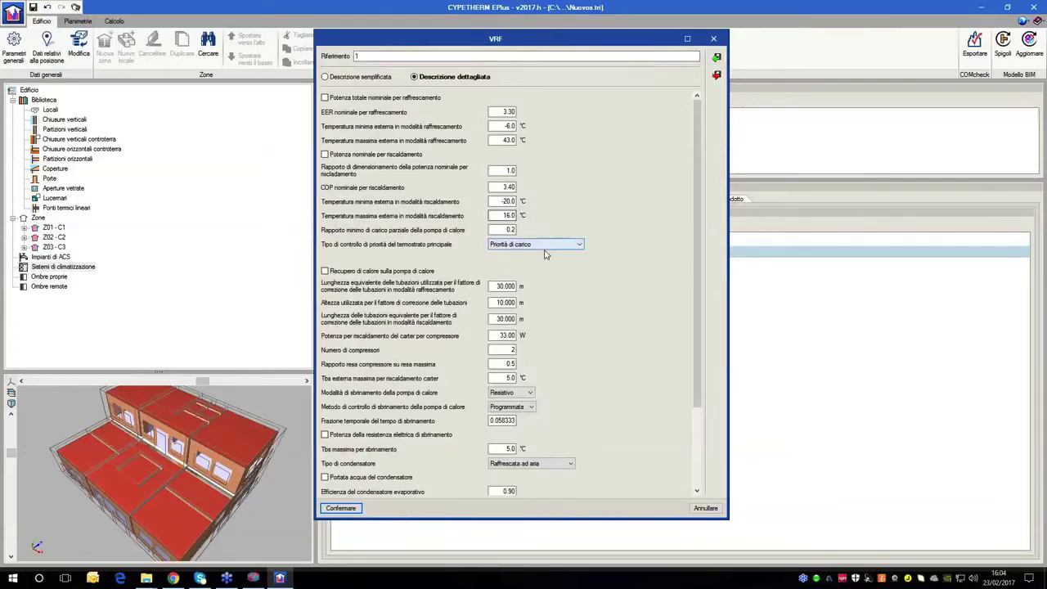
scroll(561, 301, down, 3)
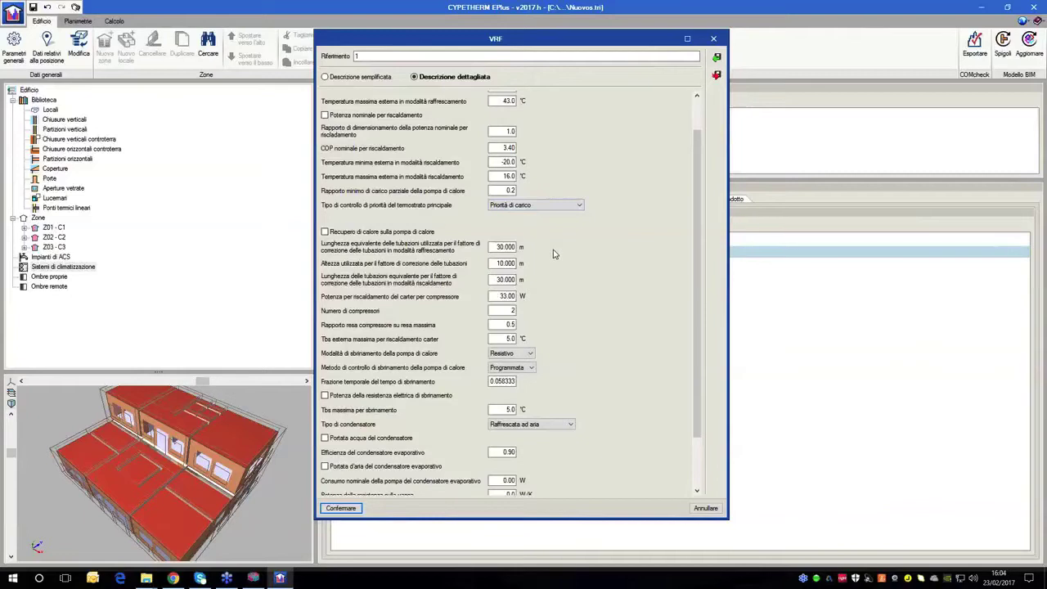
scroll(553, 254, down, 2)
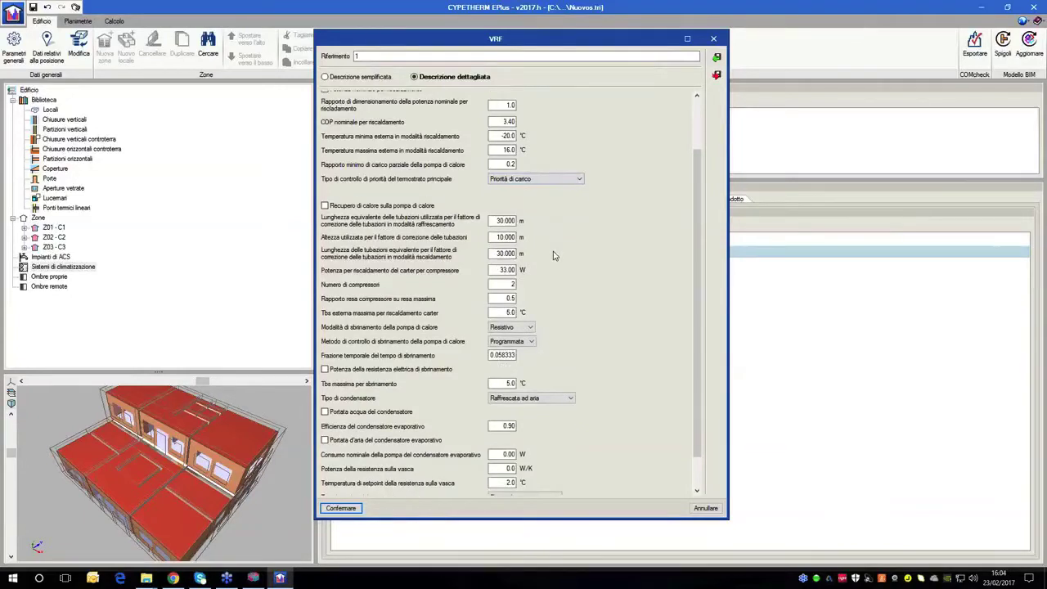
scroll(553, 254, down, 1)
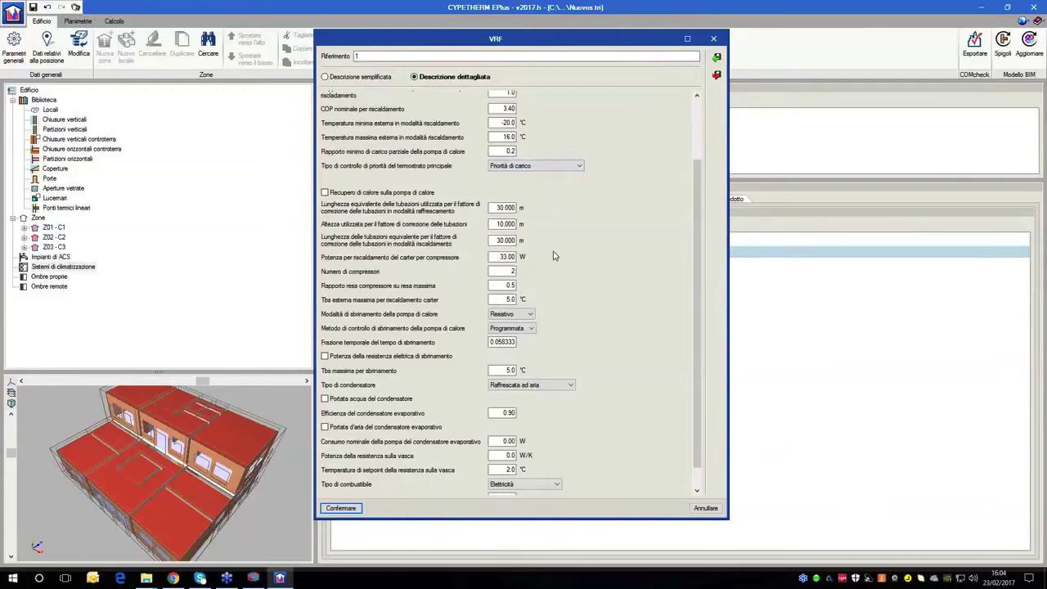
scroll(553, 257, down, 1)
scroll(553, 256, down, 1)
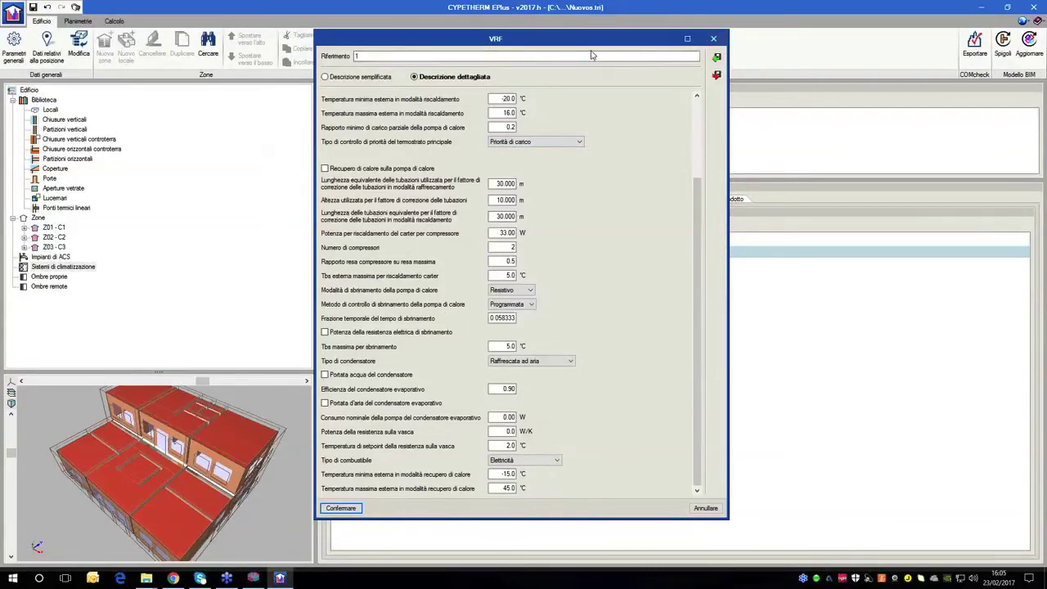
key(Return)
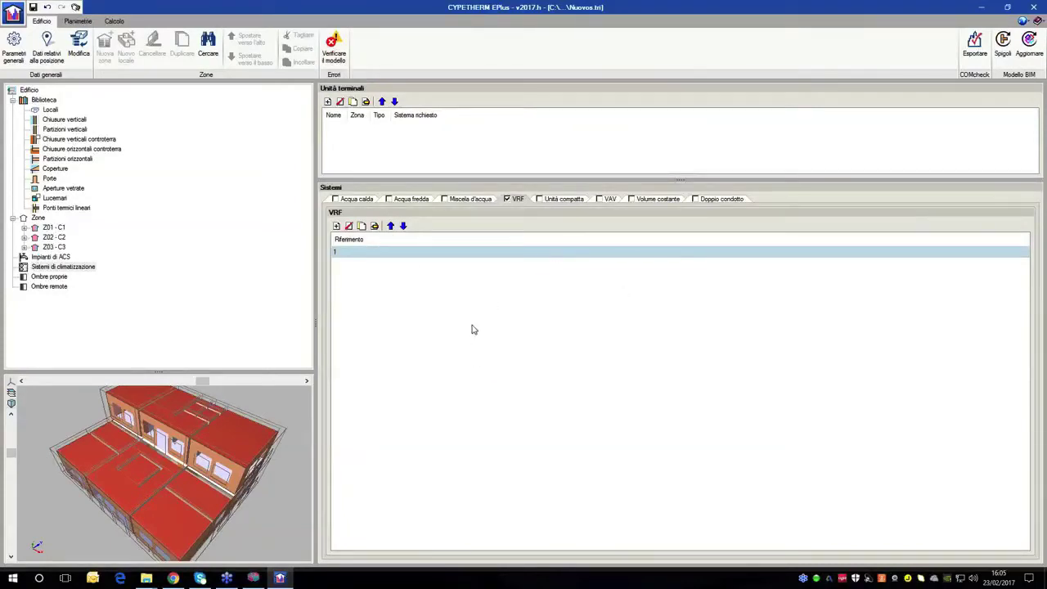
- Add a VRF terminal unit for zone Z01_C1 with the simplified description and assign it to system 1
click(328, 102)
drag(516, 7, 523, 47)
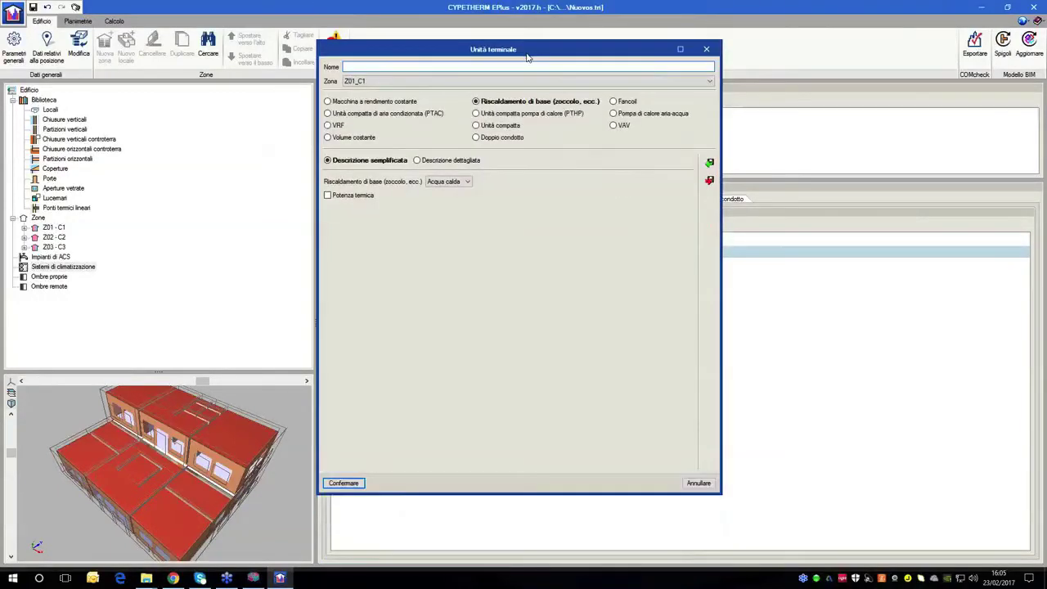
click(328, 125)
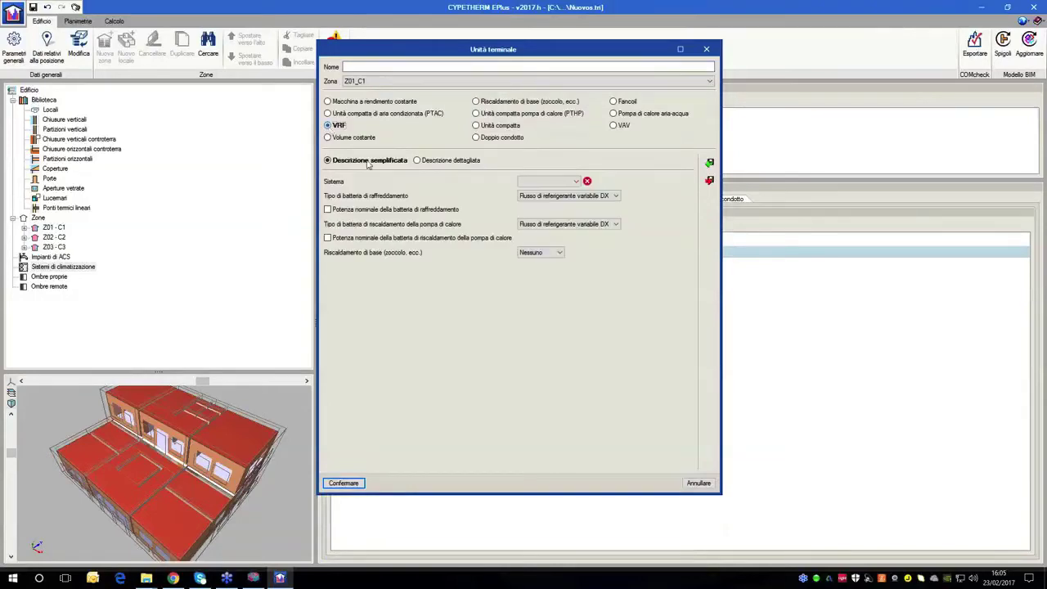
click(548, 181)
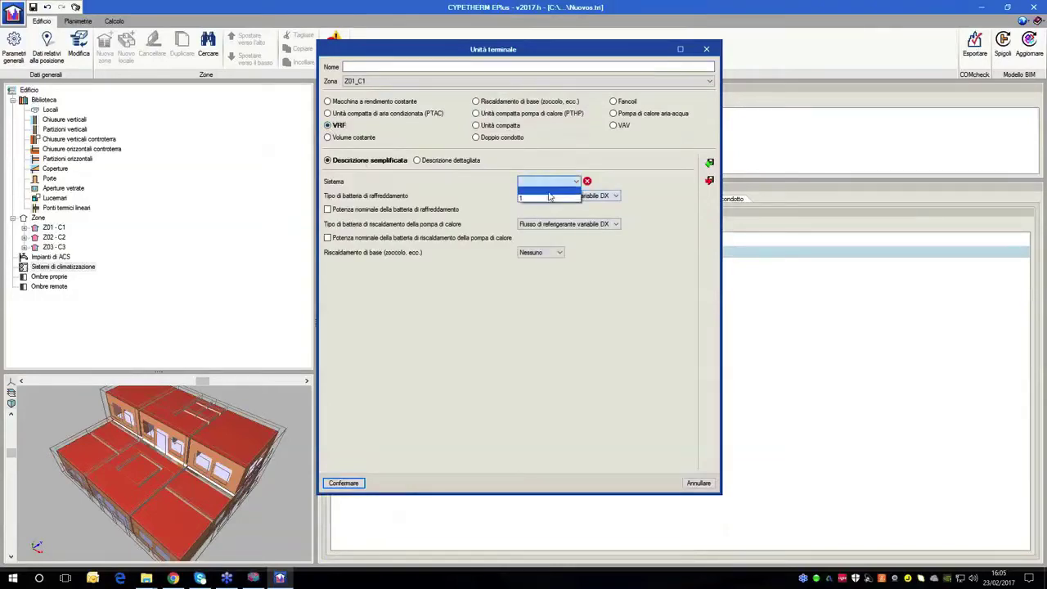
click(543, 40)
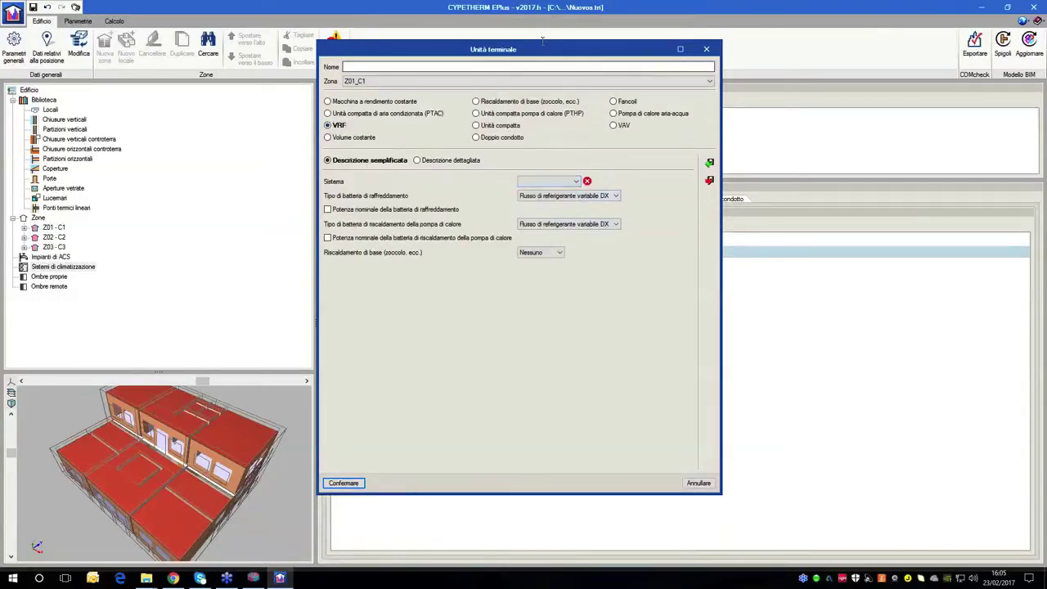
drag(543, 41, 678, 72)
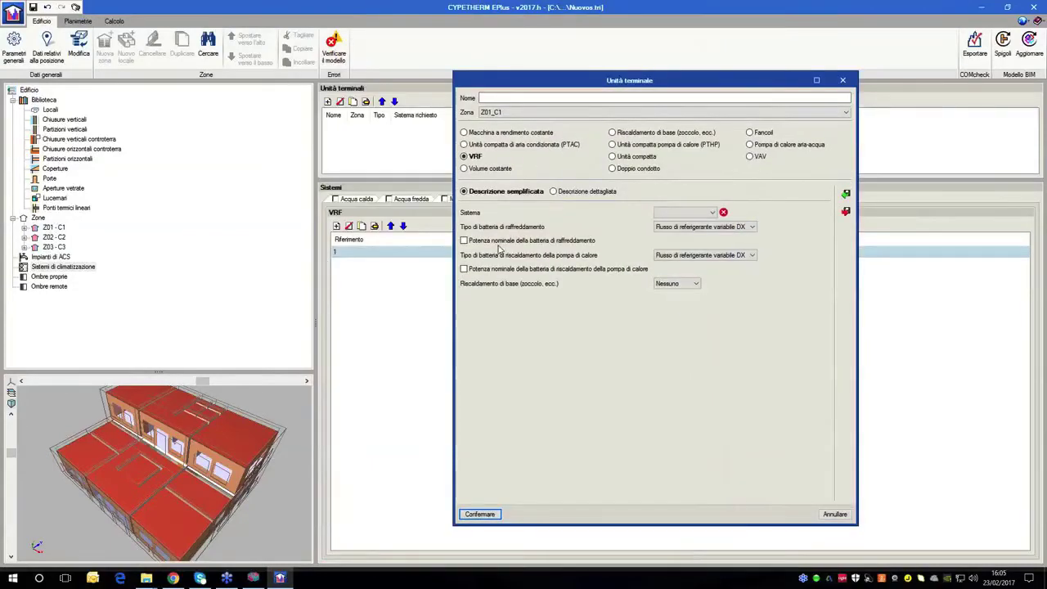
click(667, 215)
click(667, 228)
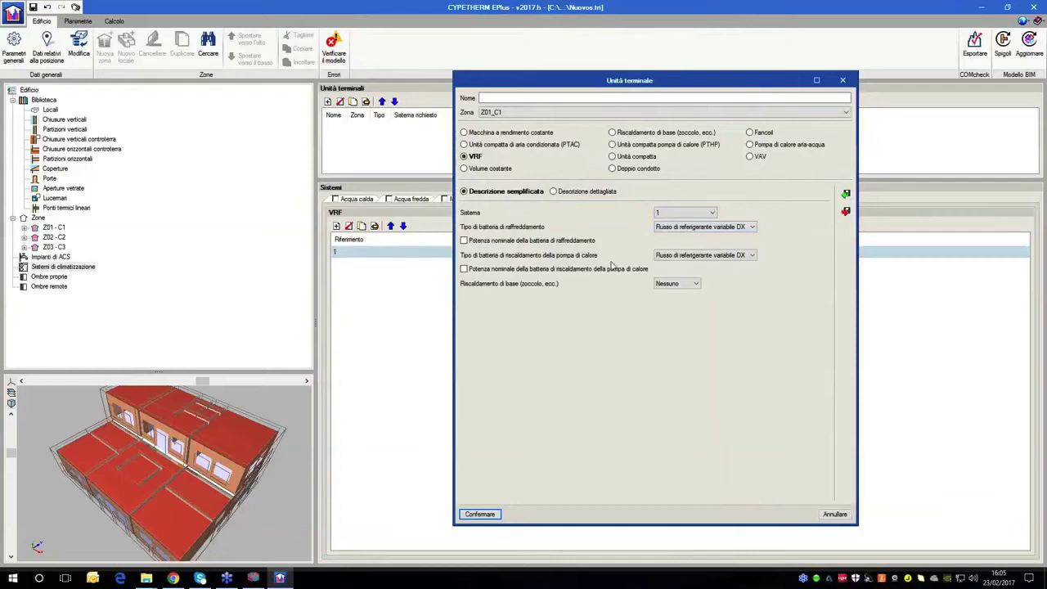
- Set the terminal unit's base heating to Acqua calda, confirm the unit and verify the model for errors
click(683, 285)
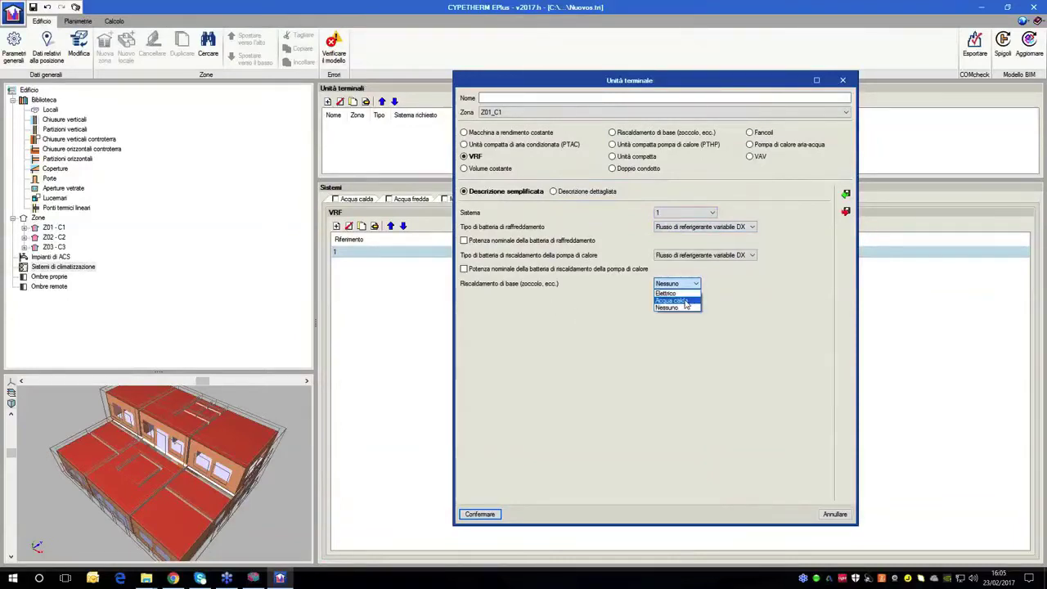
click(673, 300)
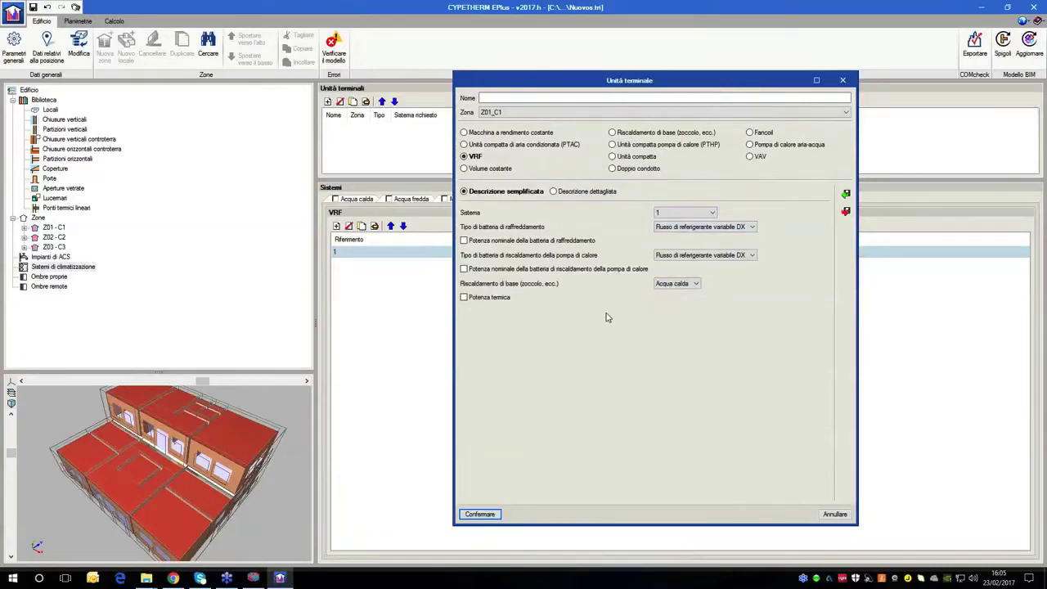
click(499, 518)
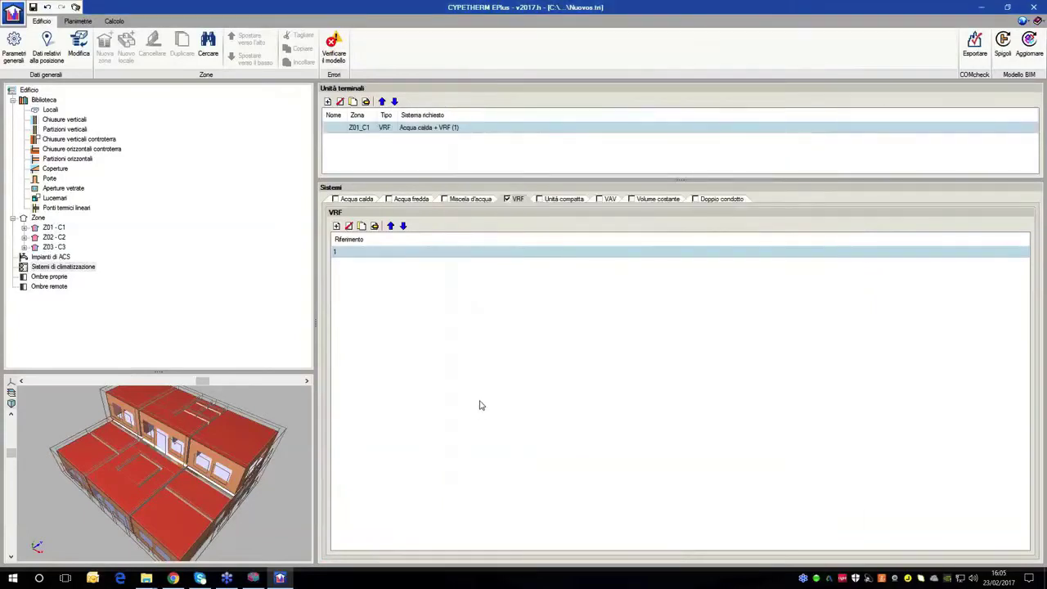
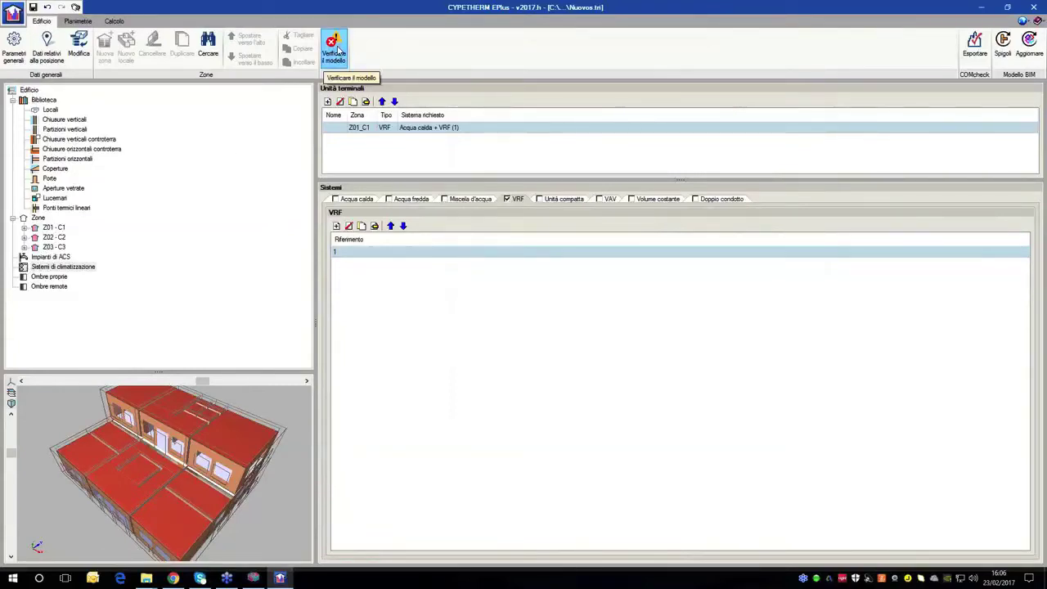
click(336, 51)
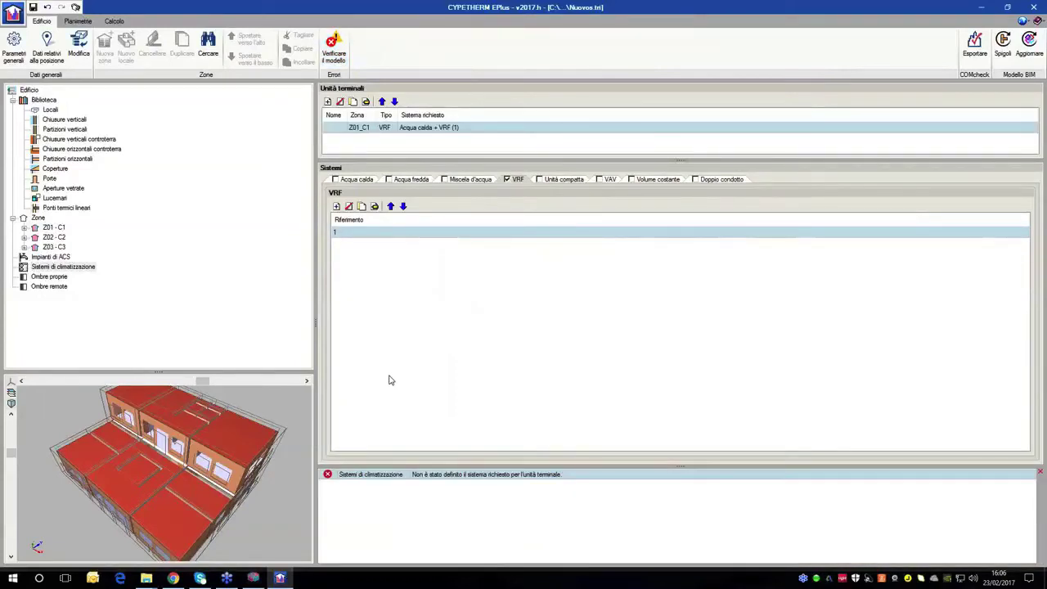
middle_drag(183, 485, 189, 456)
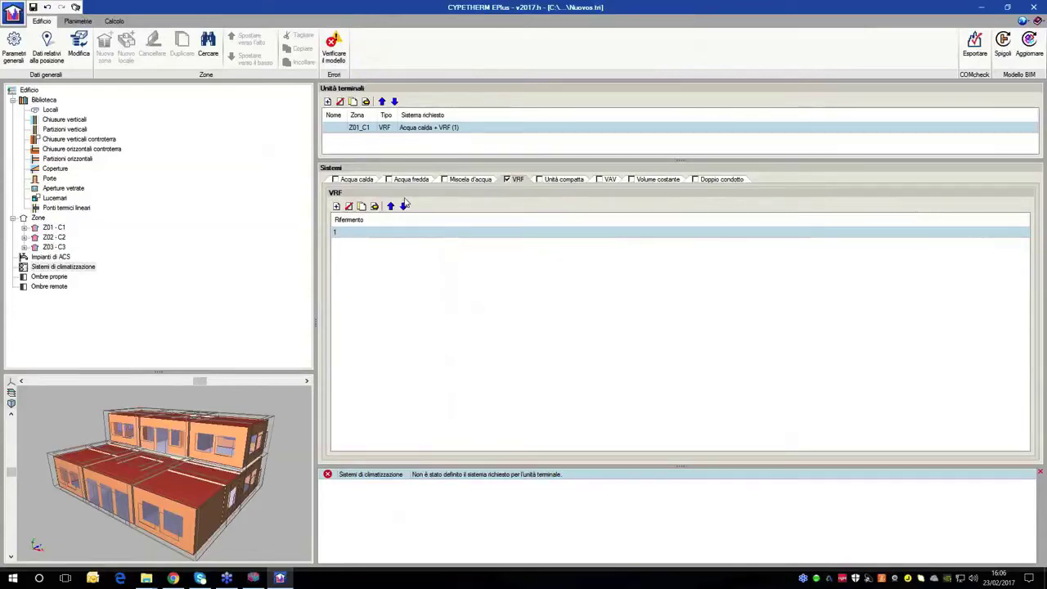
- Enable the Acqua calda system with water distribution reference d and Pompa semplice as the hot water pump type
click(337, 180)
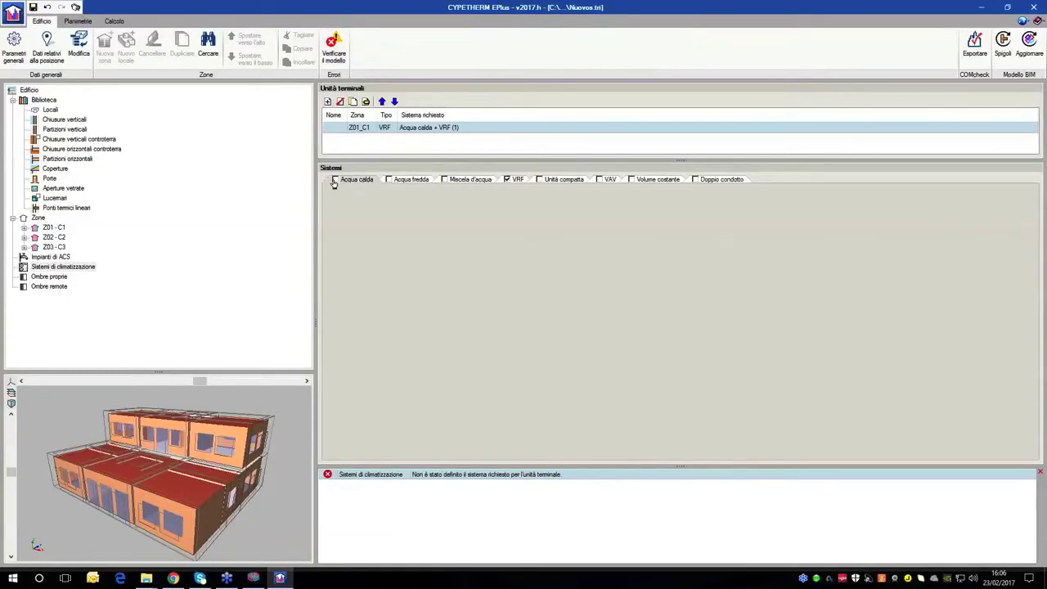
click(334, 180)
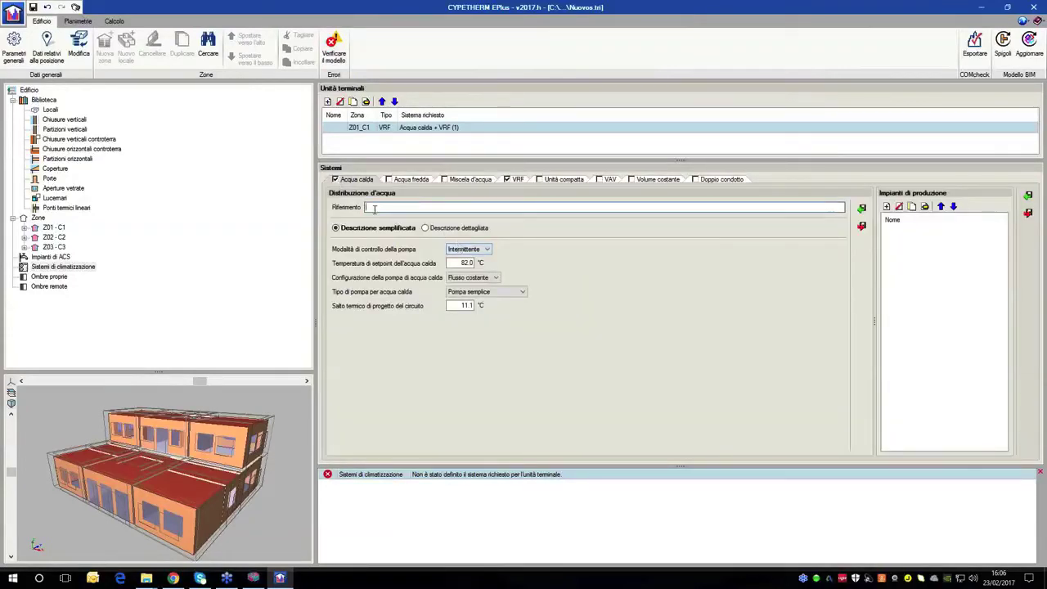
text(d)
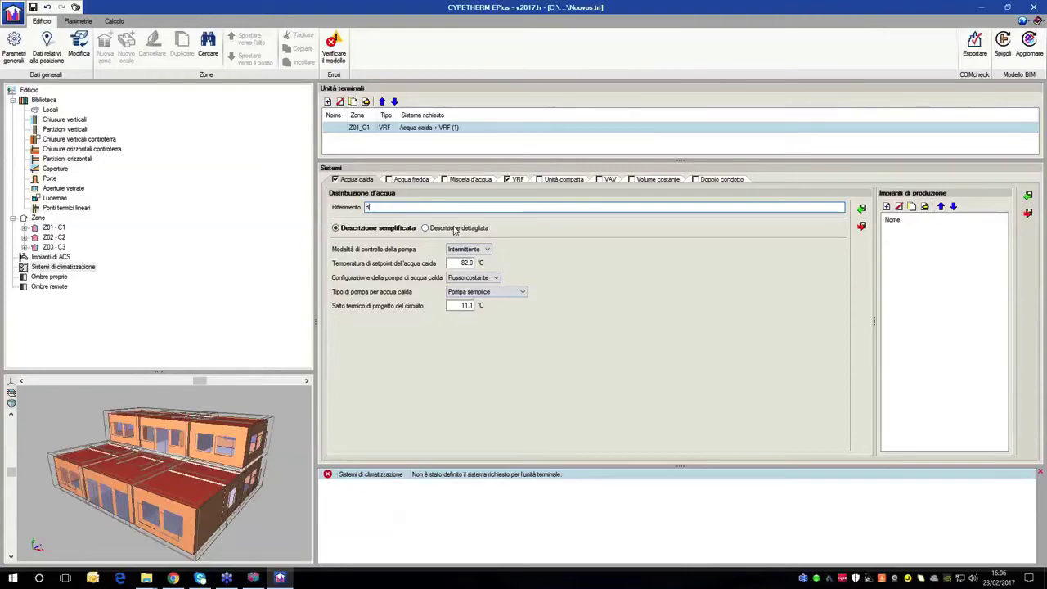
click(490, 292)
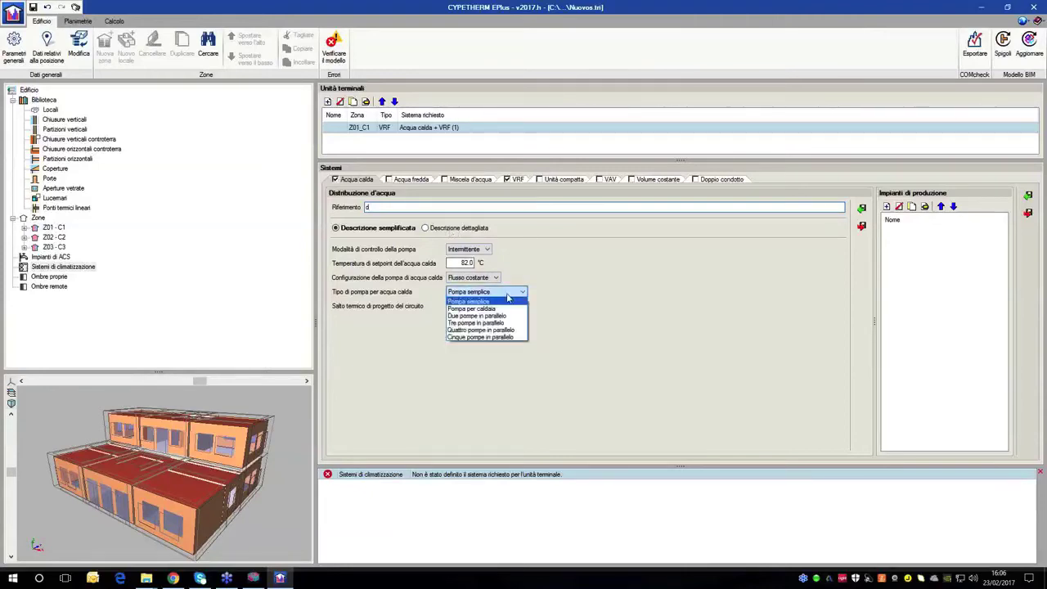
click(506, 301)
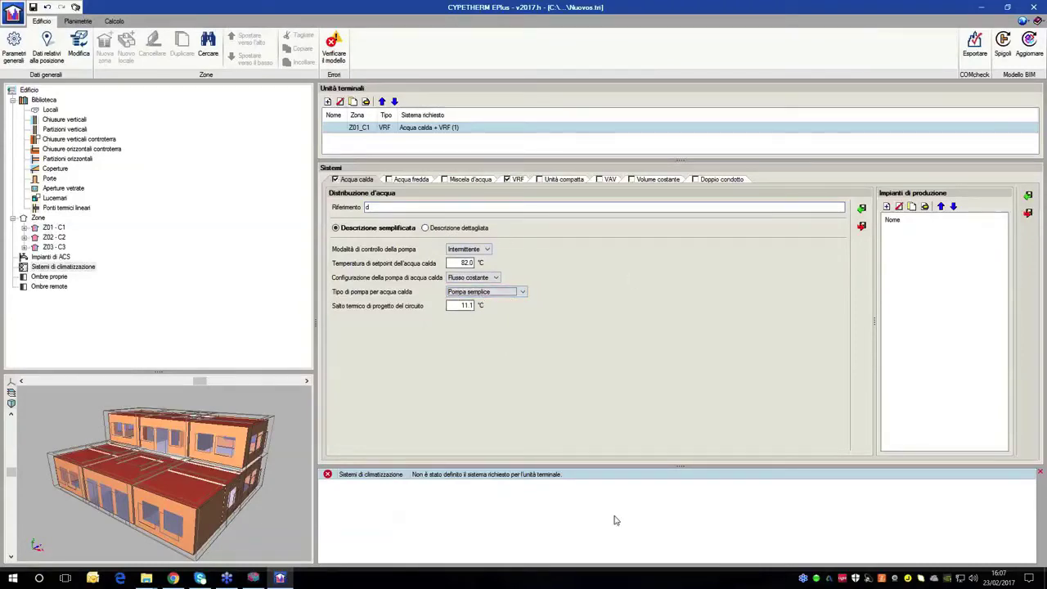
- Add a hot water production plant with the simplified description, boiler type Caldaia a condensazione and fuel Gas naturale
click(887, 206)
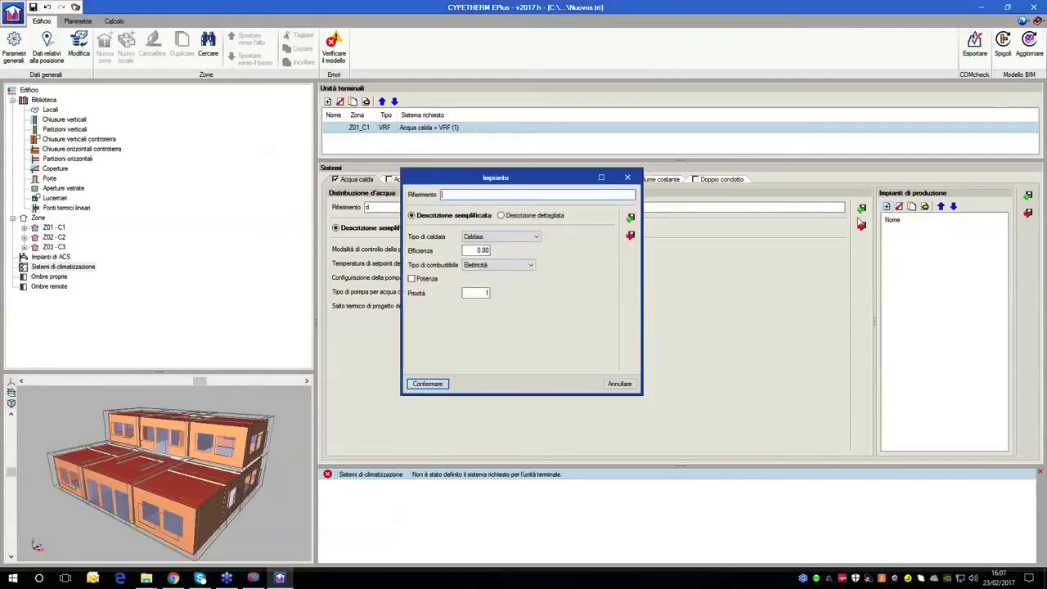
click(502, 214)
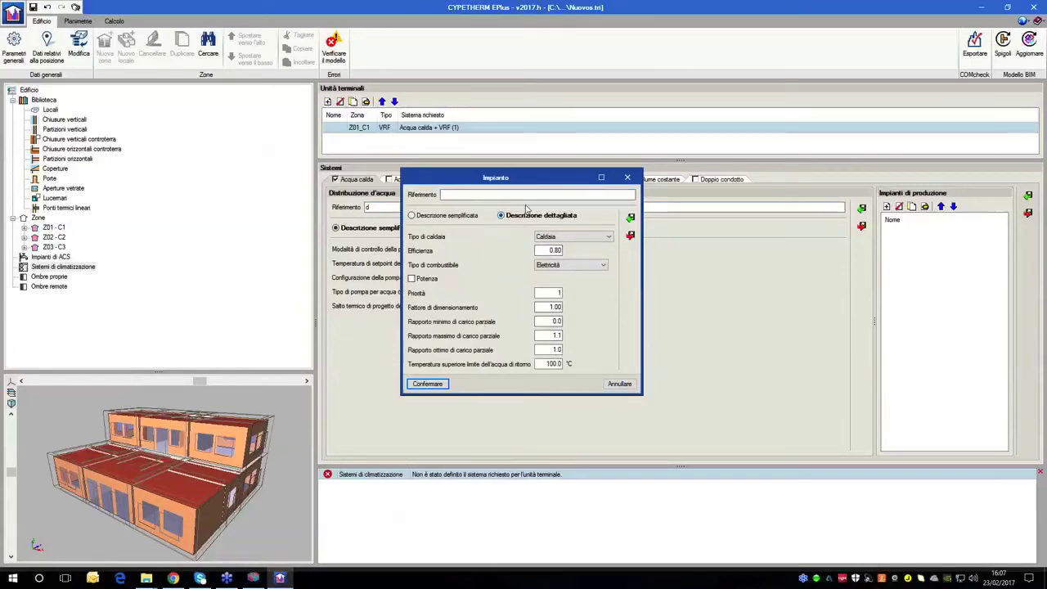
click(439, 216)
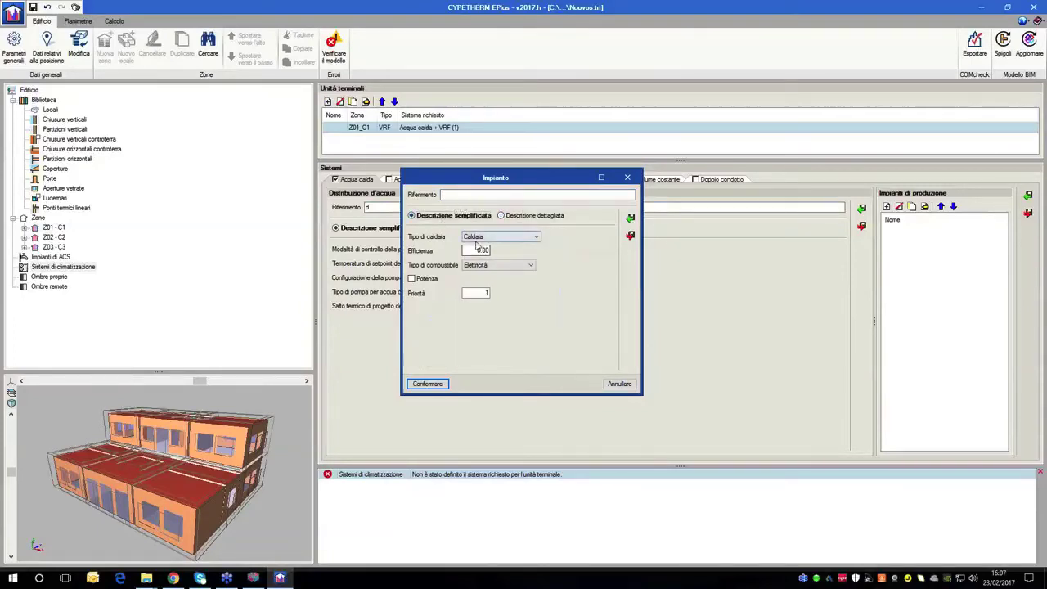
click(500, 243)
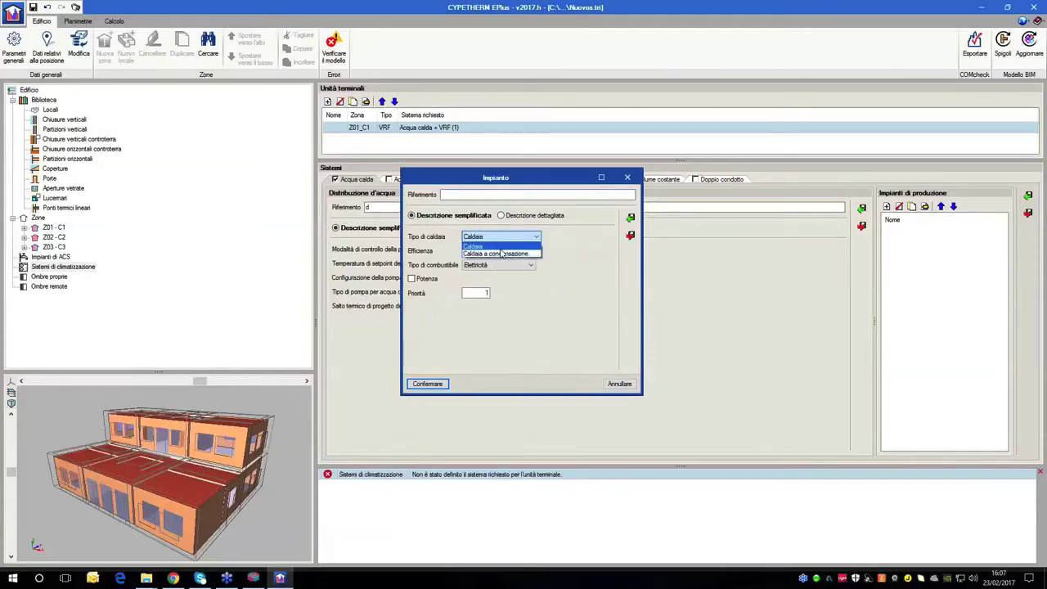
click(501, 253)
click(500, 265)
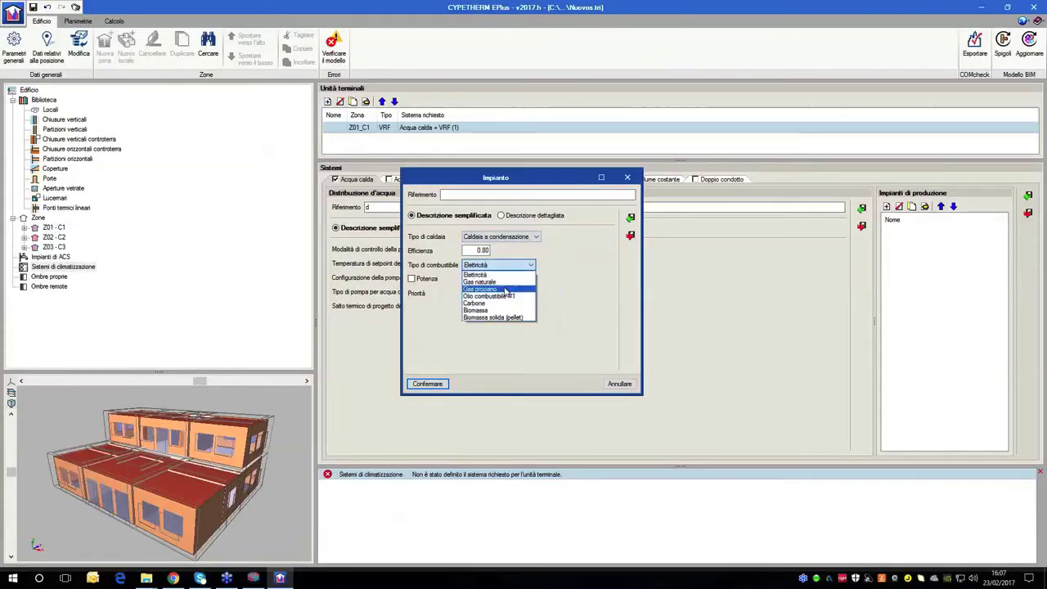
click(501, 275)
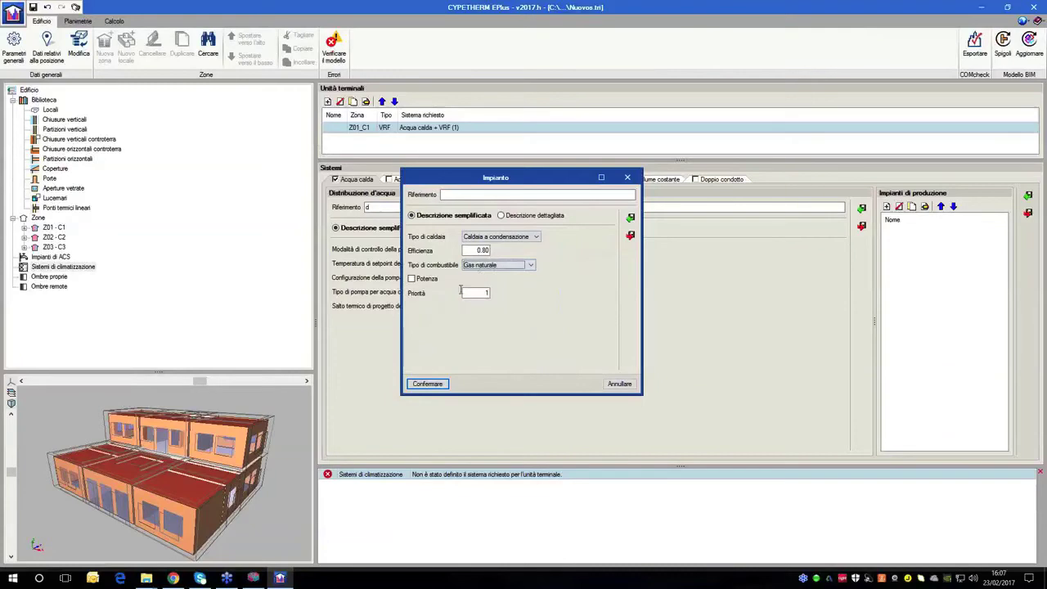
- Specify a boiler power of 12000 W, enter C_1 as the plant's reference and confirm the plant
click(424, 280)
click(424, 281)
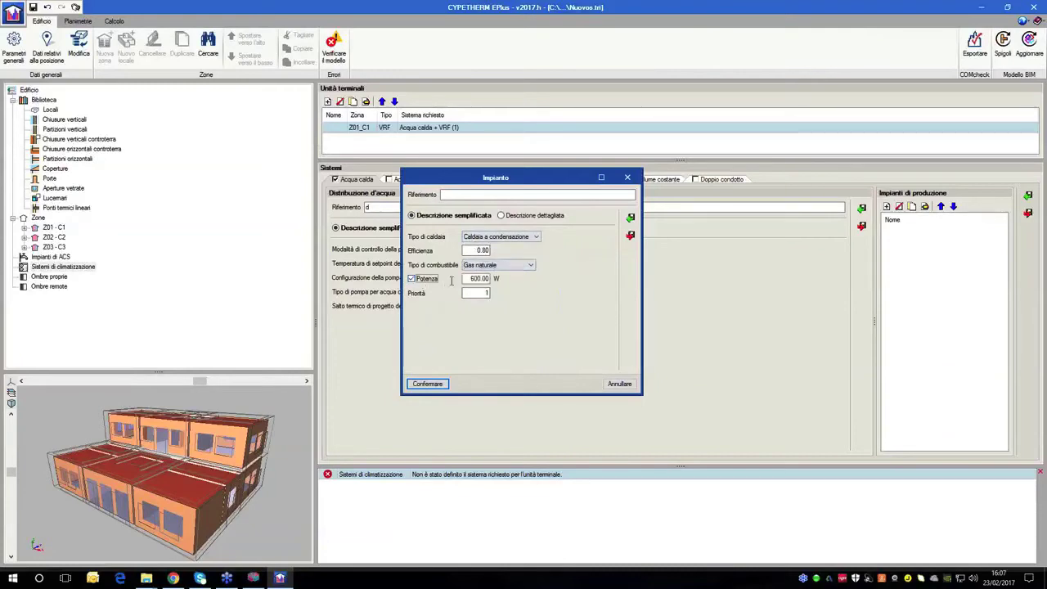
text(1200)
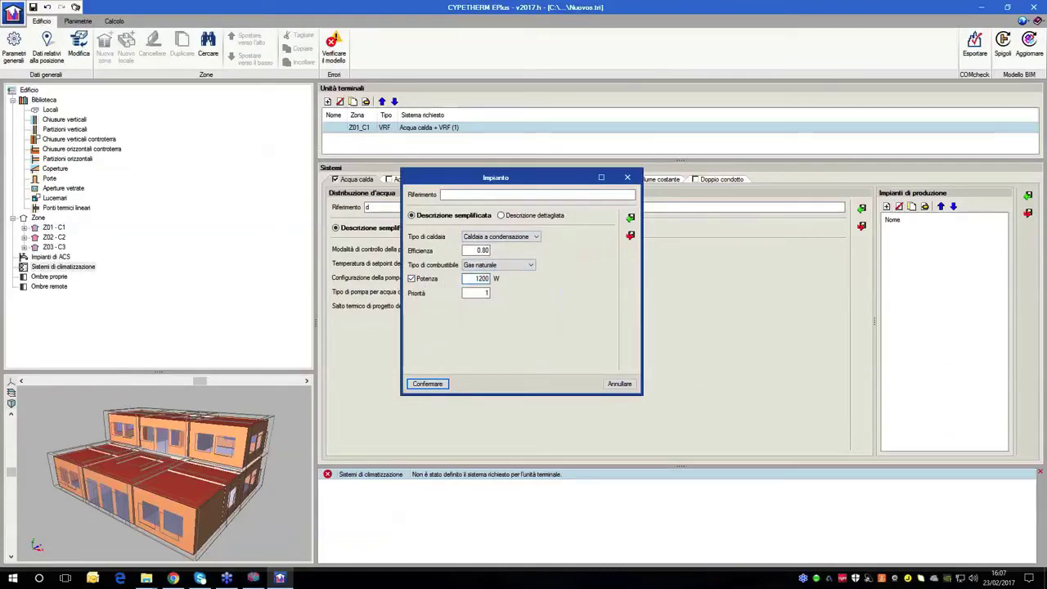
text(0)
click(463, 196)
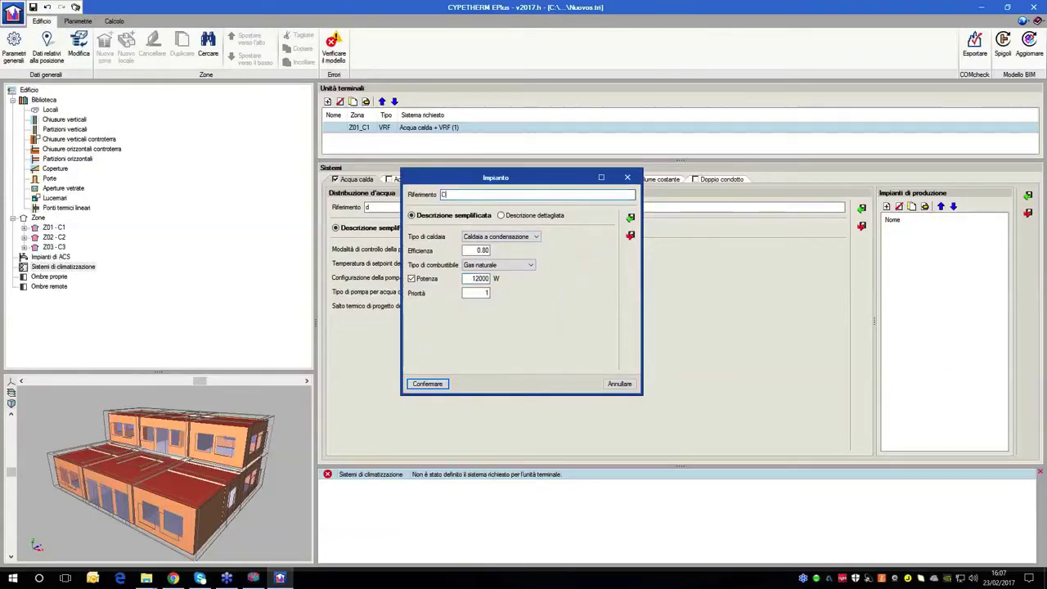
text(_1)
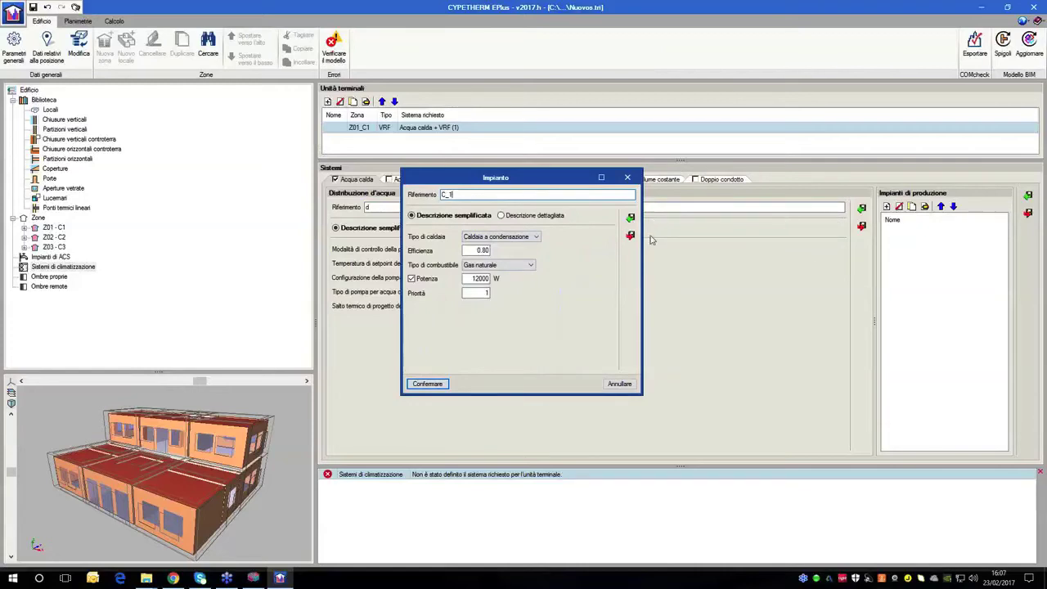
drag(506, 179, 583, 187)
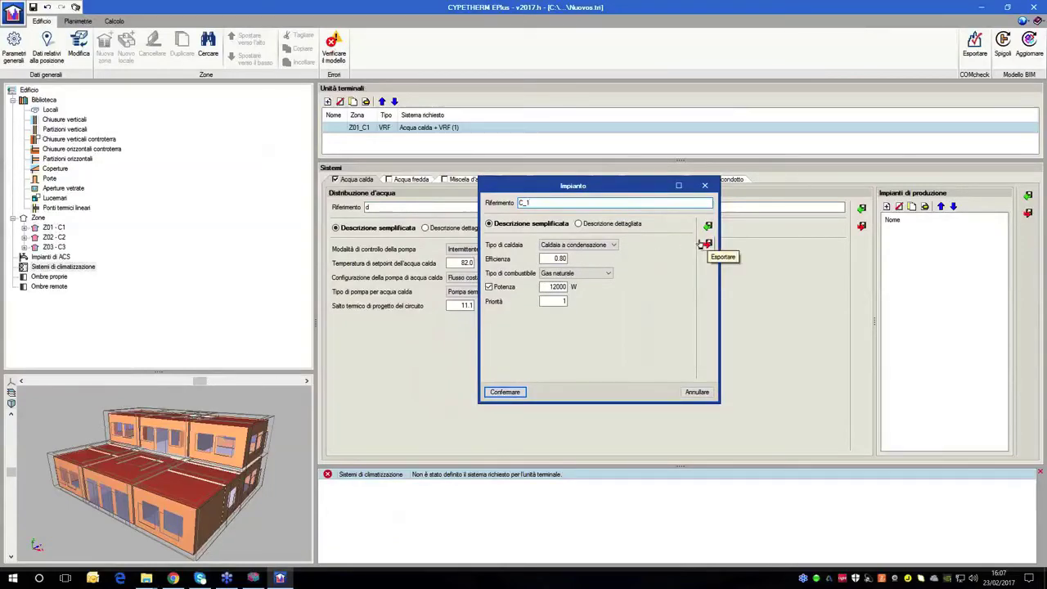
click(506, 393)
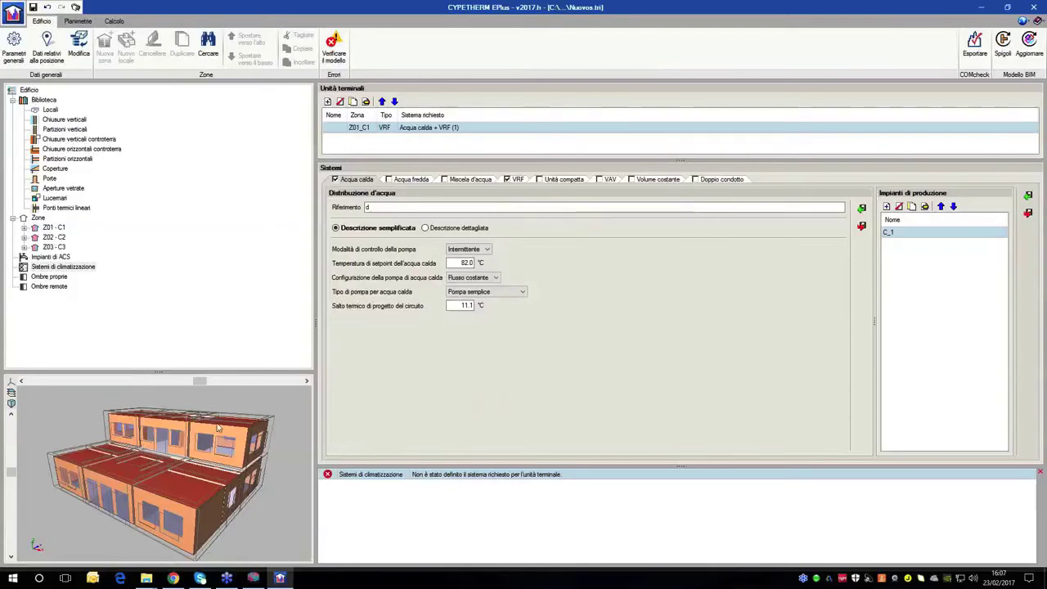
- Verify the model again with the hot water system in place and dismiss the verification message
click(334, 49)
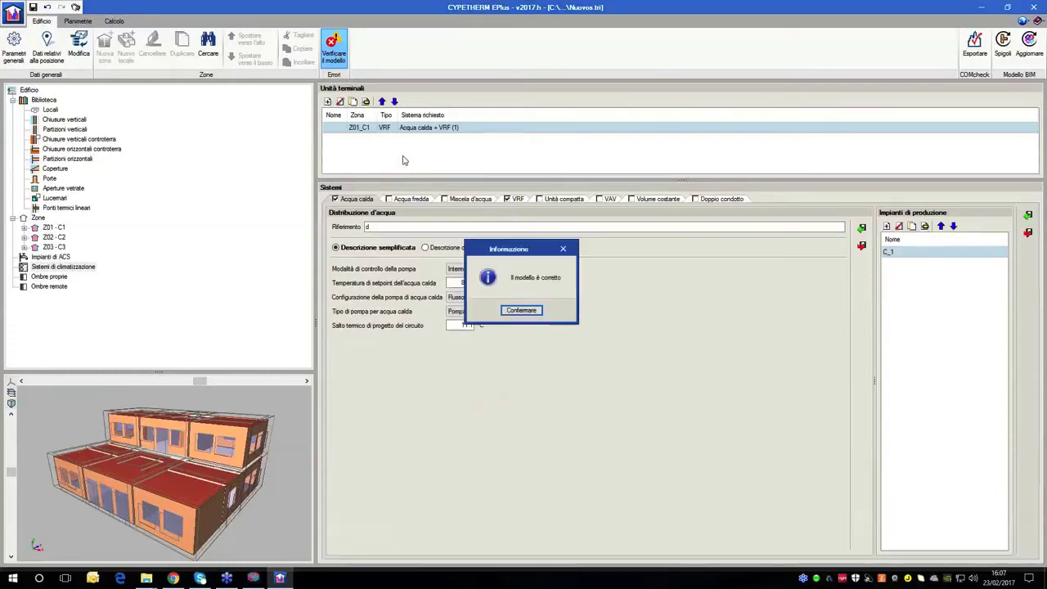
drag(527, 247, 583, 329)
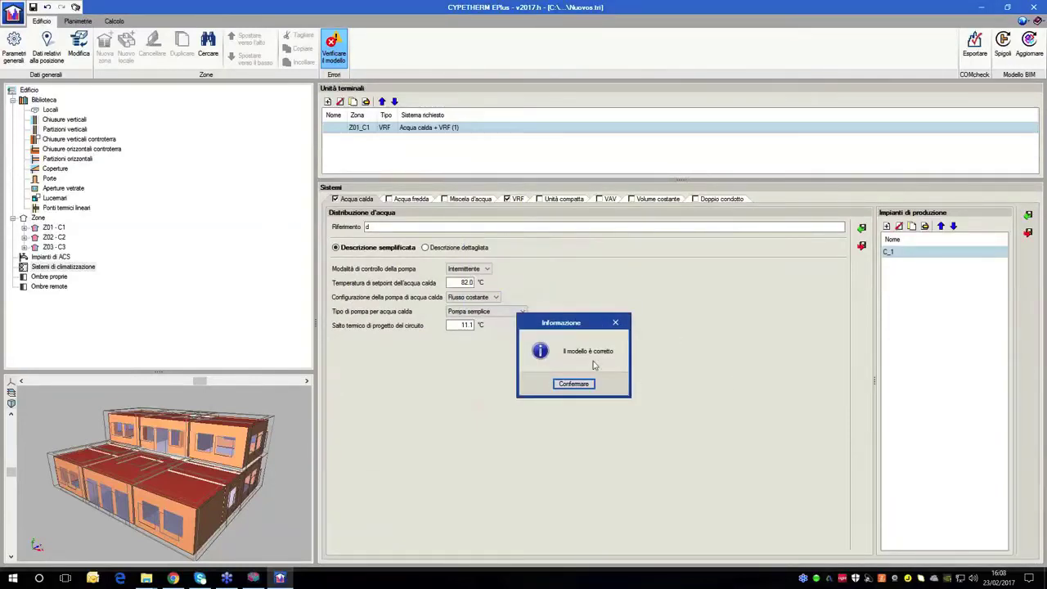
click(574, 383)
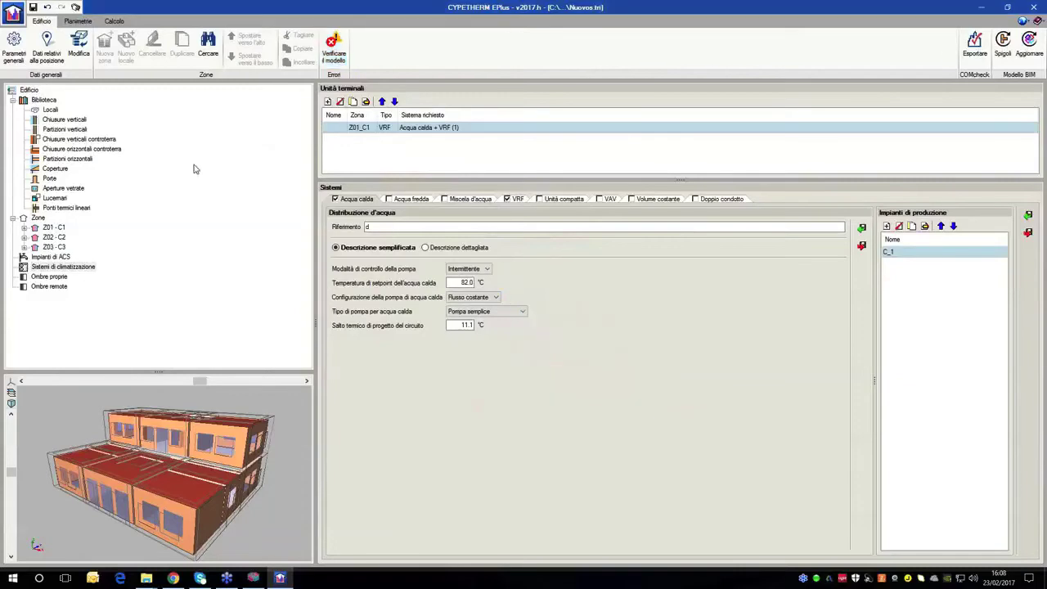
- Run the energy simulation with the simulation type Fabbisogno/Consumo, keeping the simplification of vertical partitions enabled
click(114, 22)
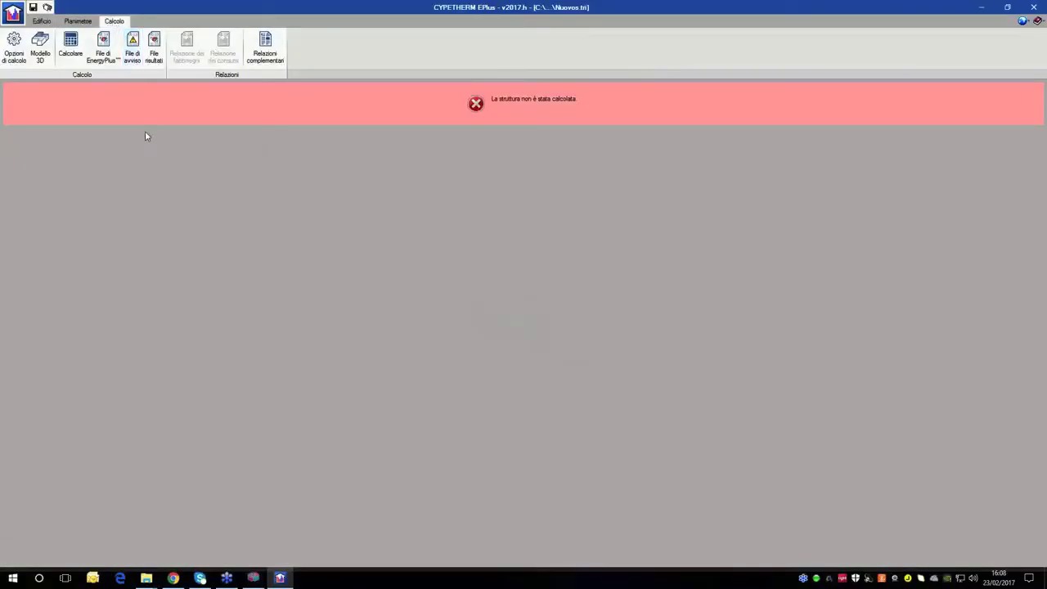
click(14, 47)
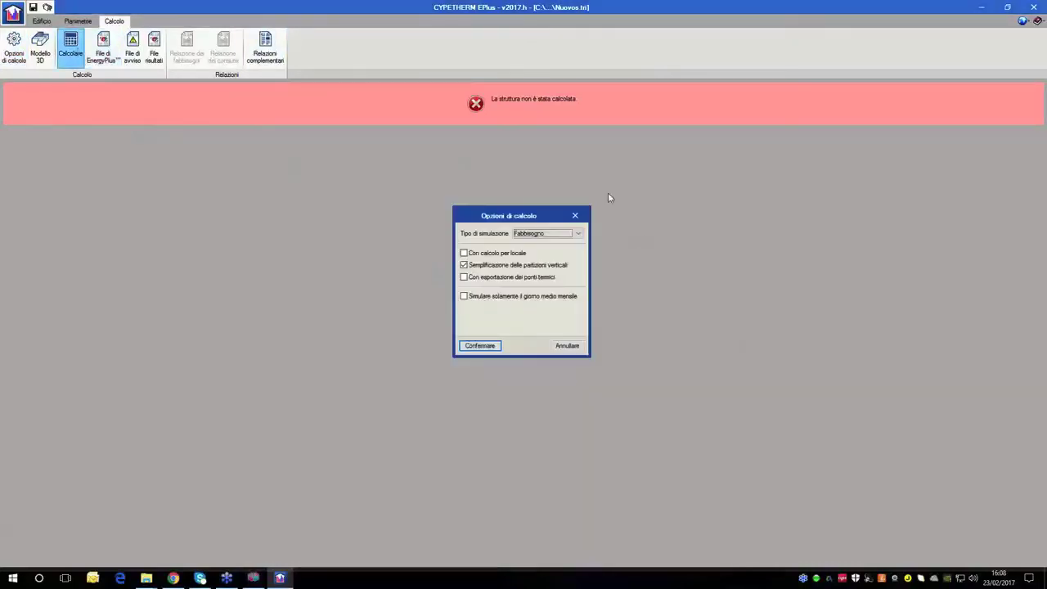
click(561, 233)
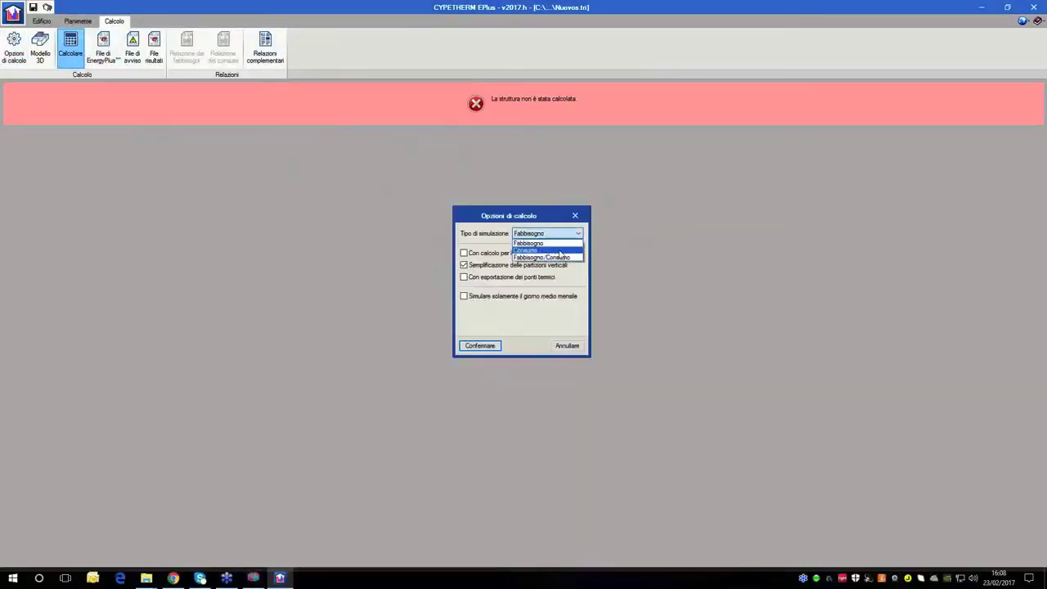
click(563, 257)
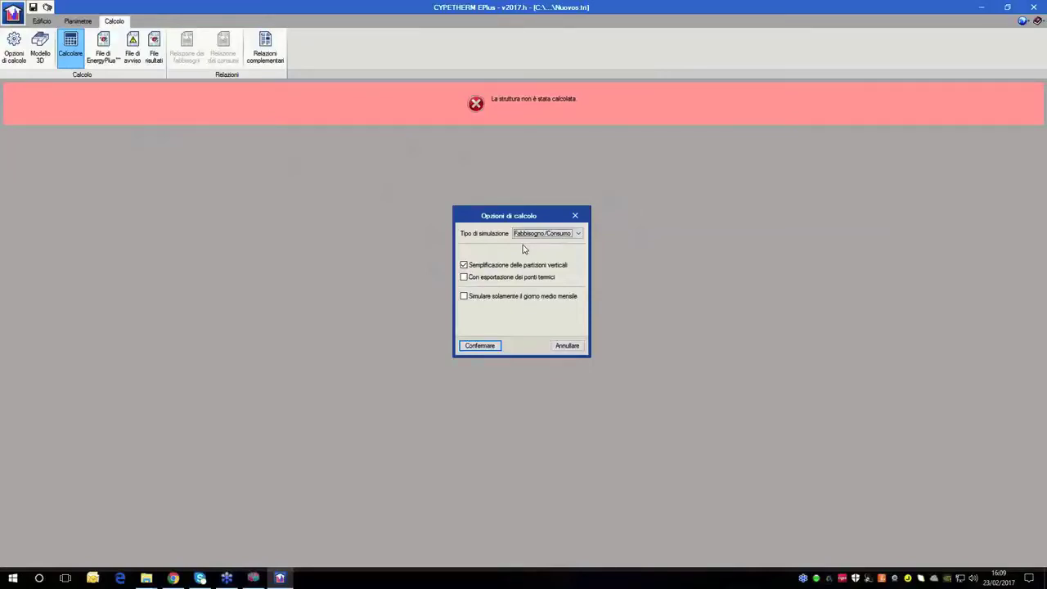
click(494, 348)
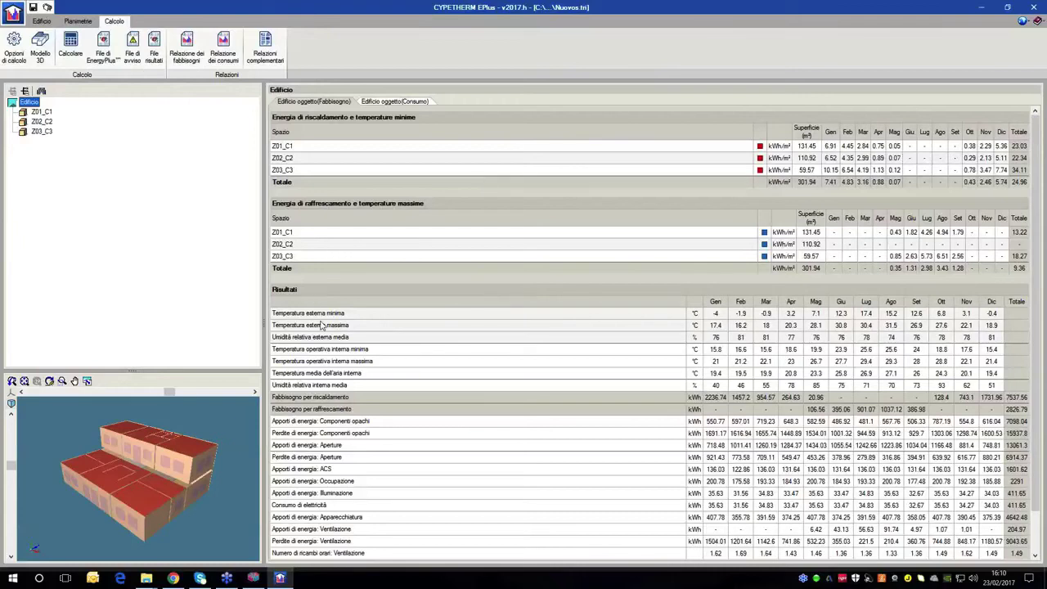
- Review the Fabbisogno results of the whole building and of zones Z01_C1, Z02_C2 and Z03_C3
scroll(441, 305, down, 1)
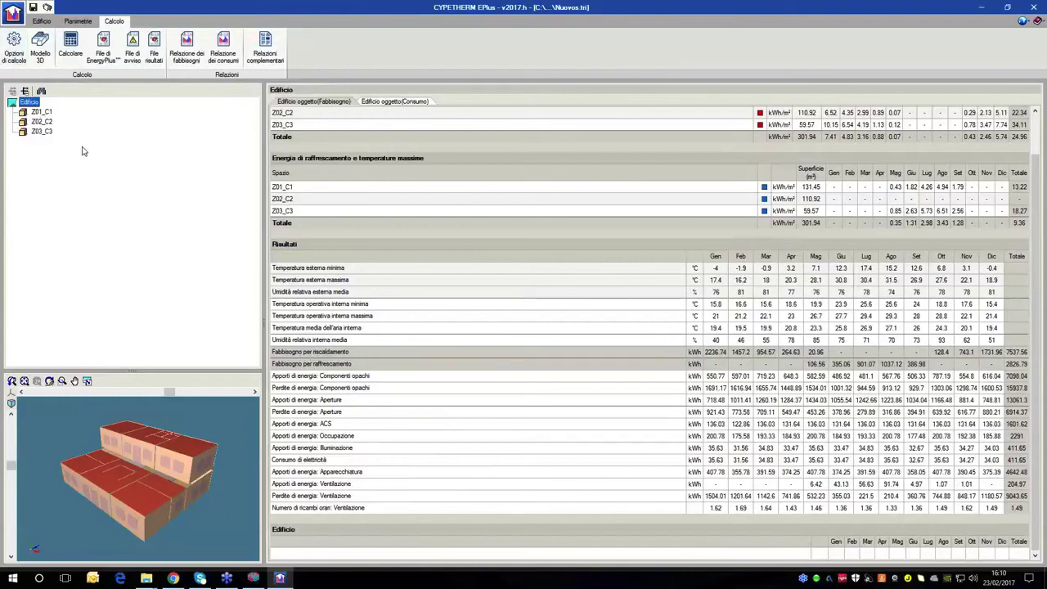
click(39, 113)
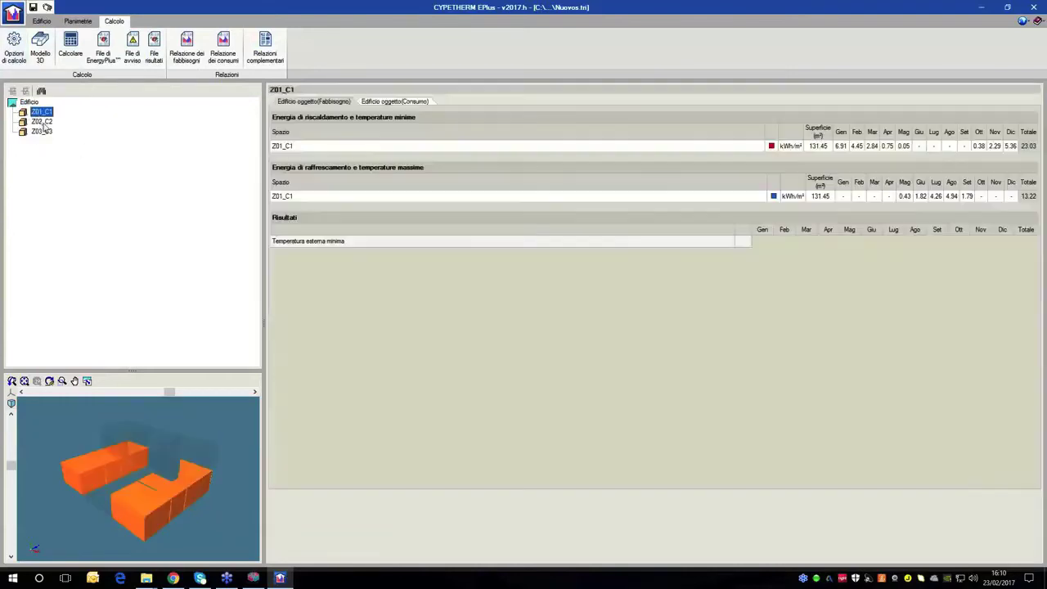
click(41, 122)
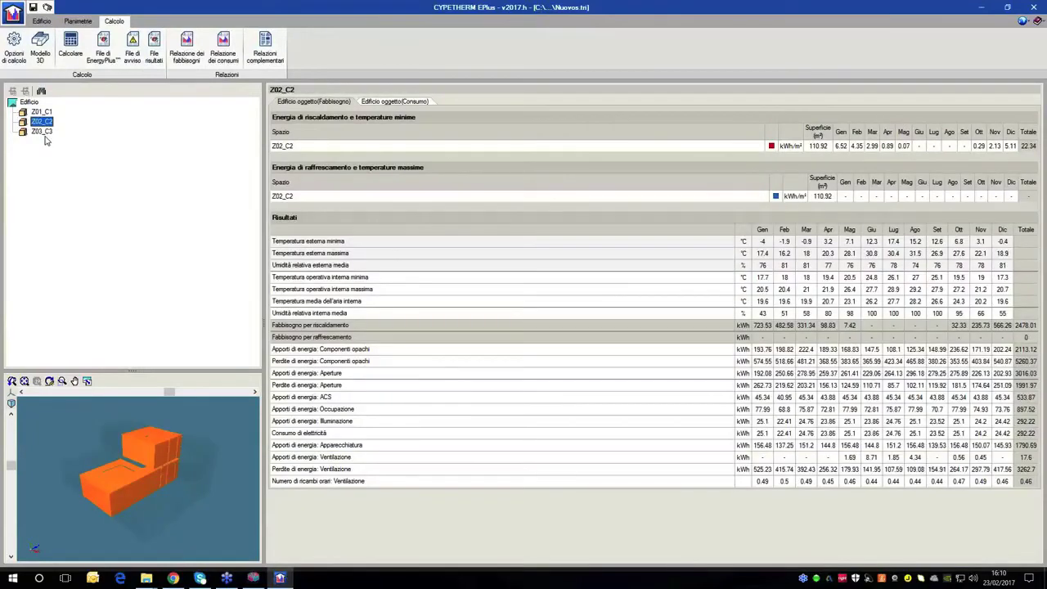
click(46, 132)
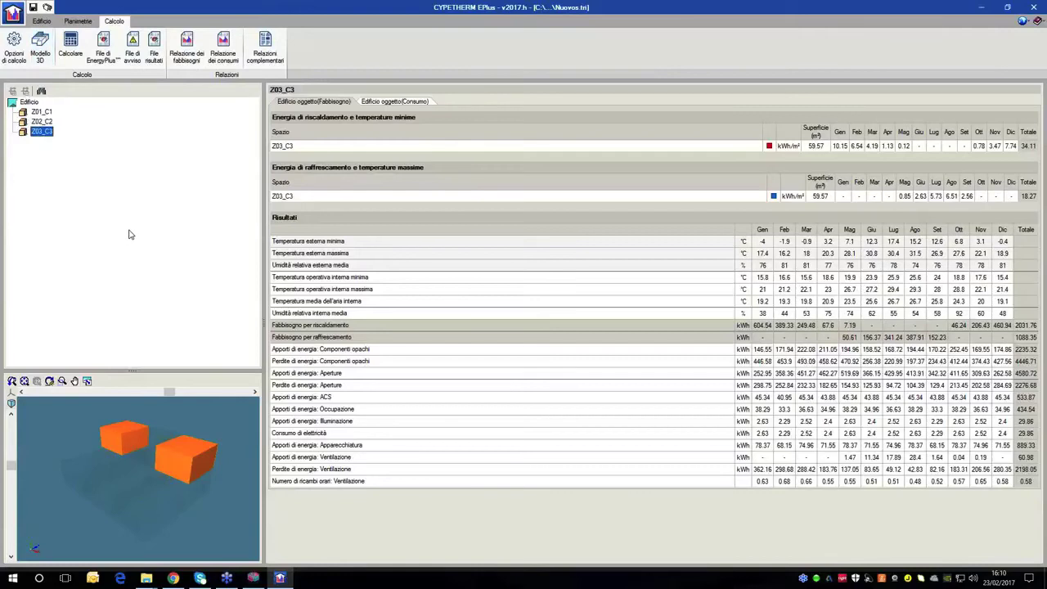
- Switch to IFC Builder to check the room layout on the Piano terra plan, and return to CYPETHERM EPlus
mouse_move(257, 578)
click(257, 578)
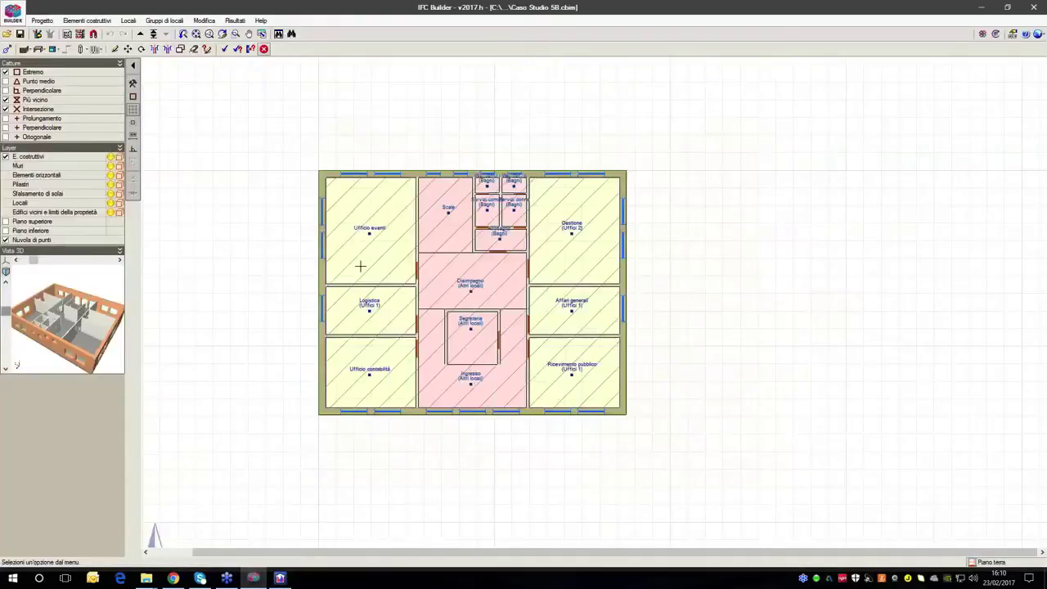
scroll(360, 266, down, 3)
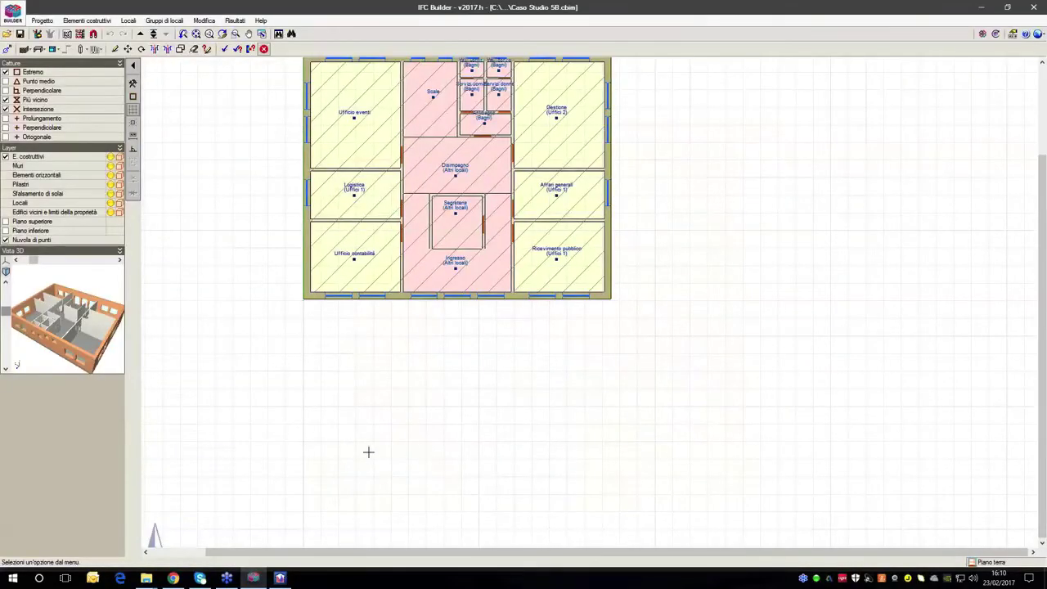
click(280, 579)
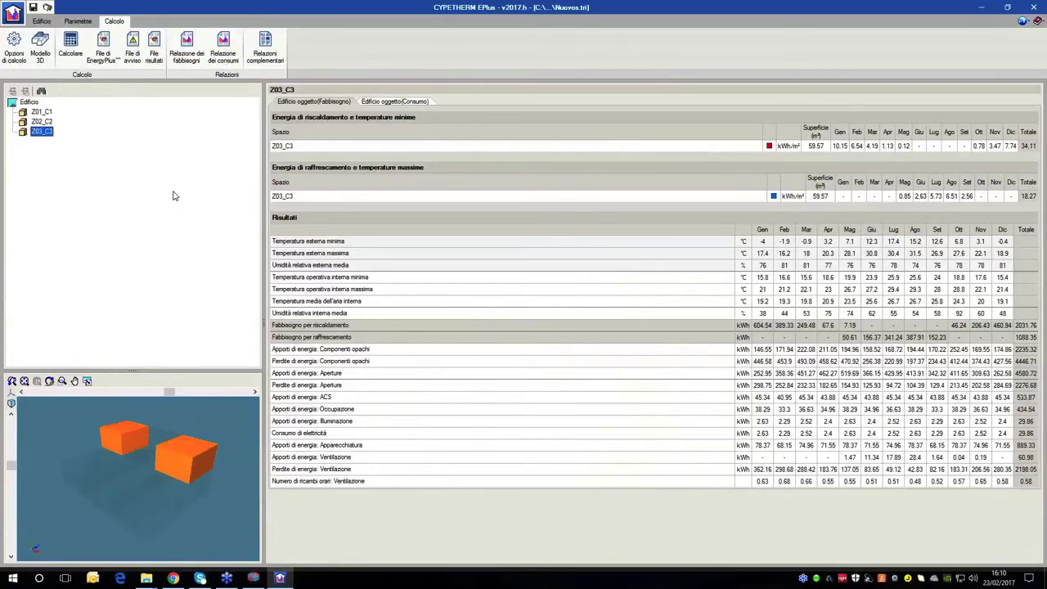
- Open the energy demand report and examine the demand summary and the building's annual energy balance
click(185, 61)
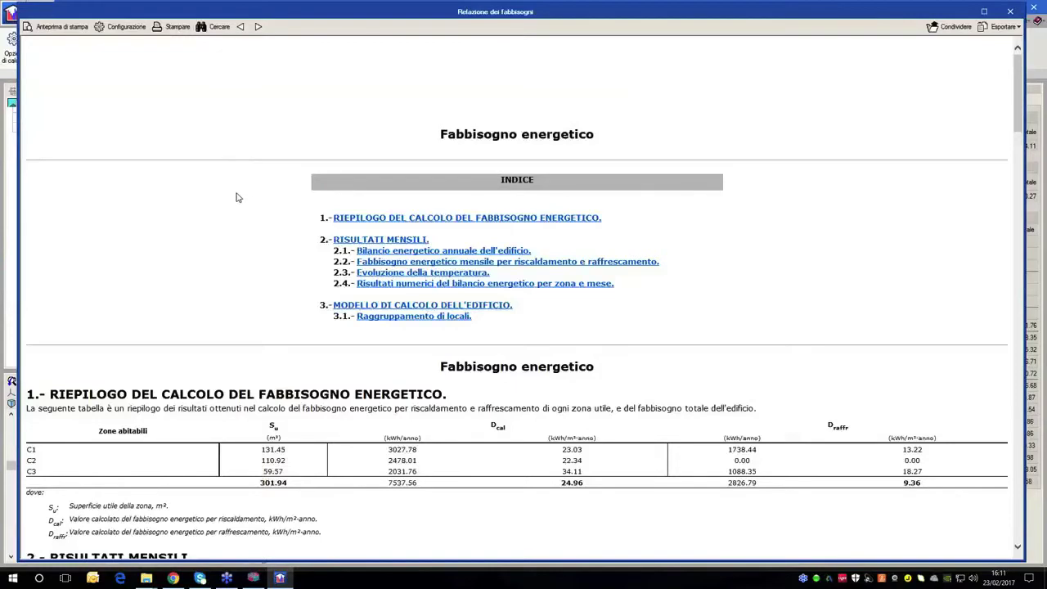
scroll(233, 200, down, 5)
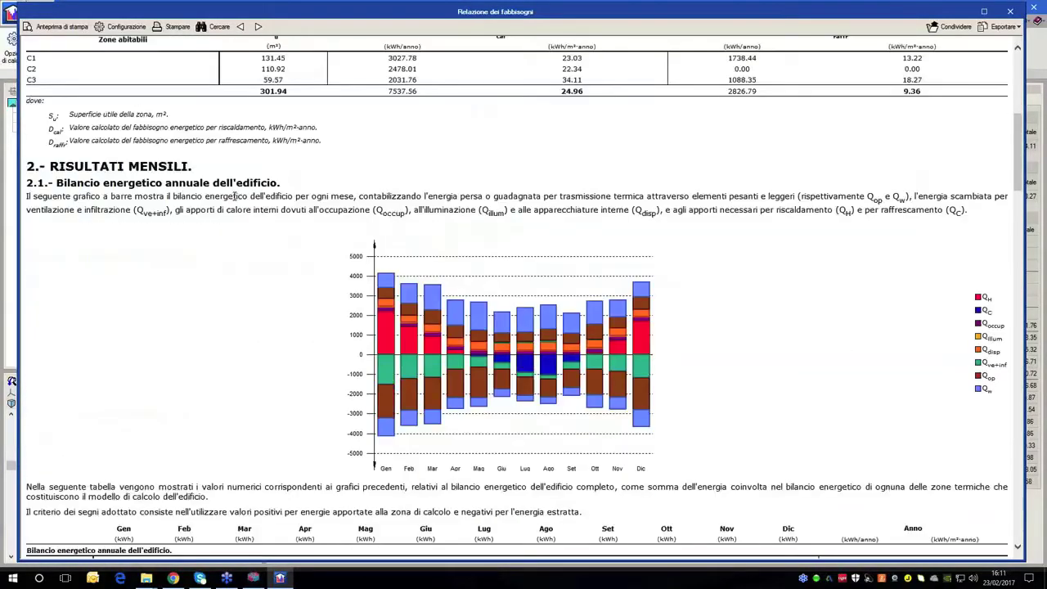
scroll(236, 200, down, 4)
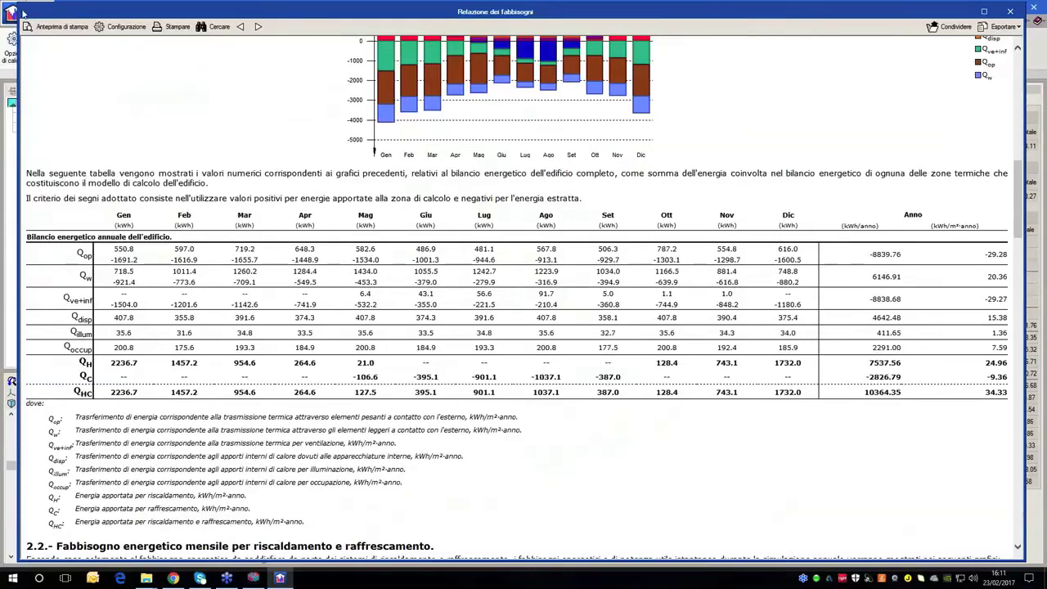
double_click(49, 11)
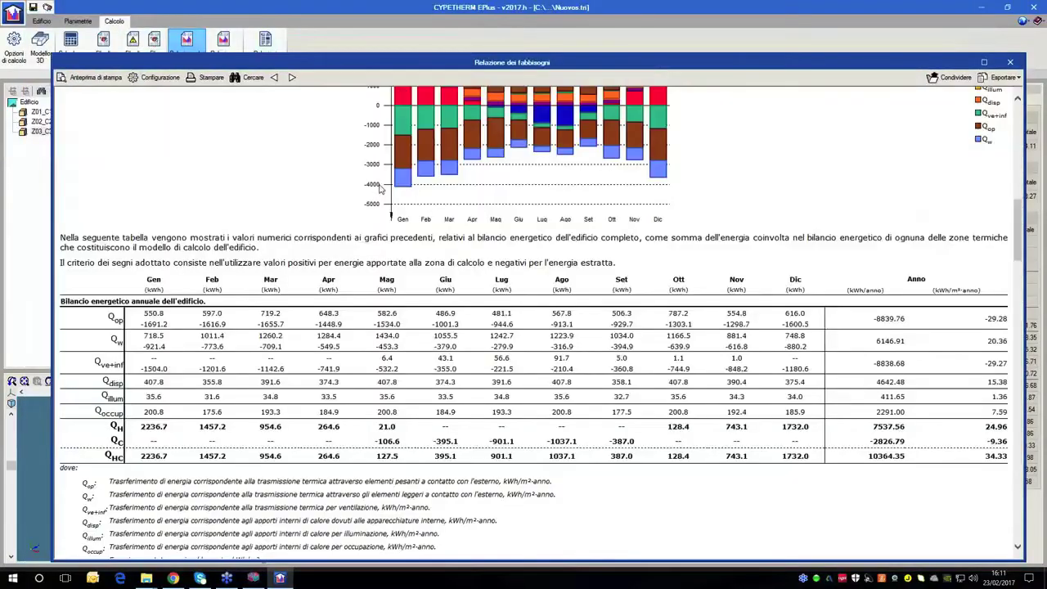
scroll(380, 189, down, 1)
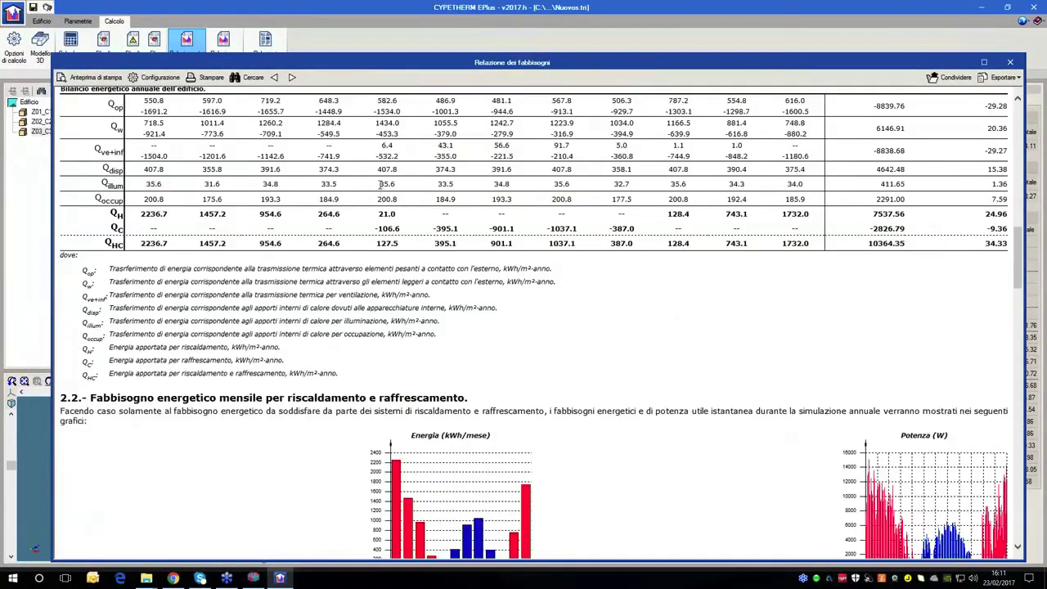
scroll(380, 187, down, 1)
scroll(380, 188, down, 1)
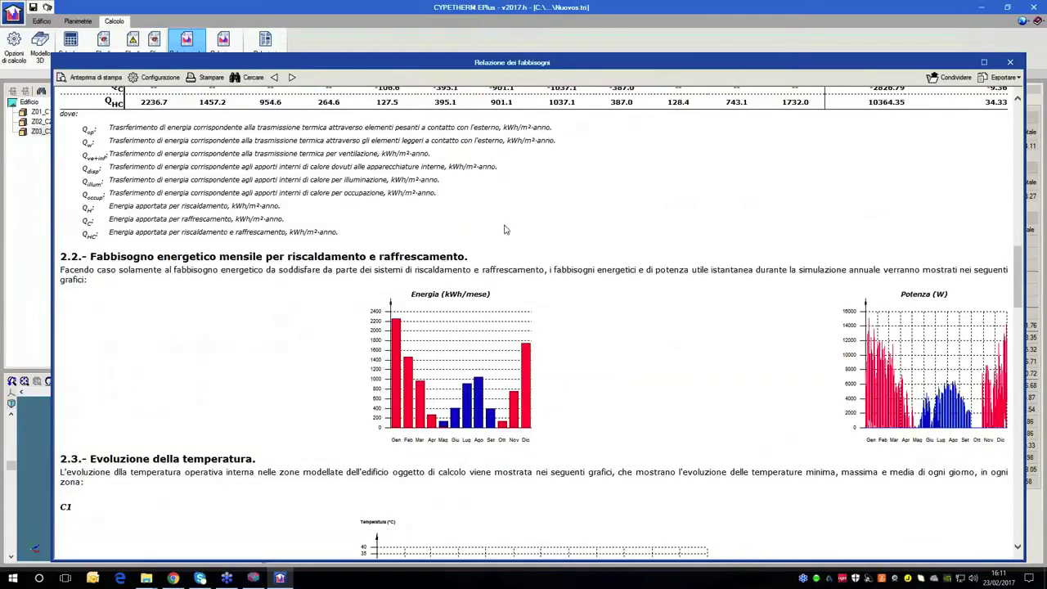
- Examine the report's monthly demand, temperature evolution, balance per zone and room grouping sections, and close the report
scroll(506, 233, down, 4)
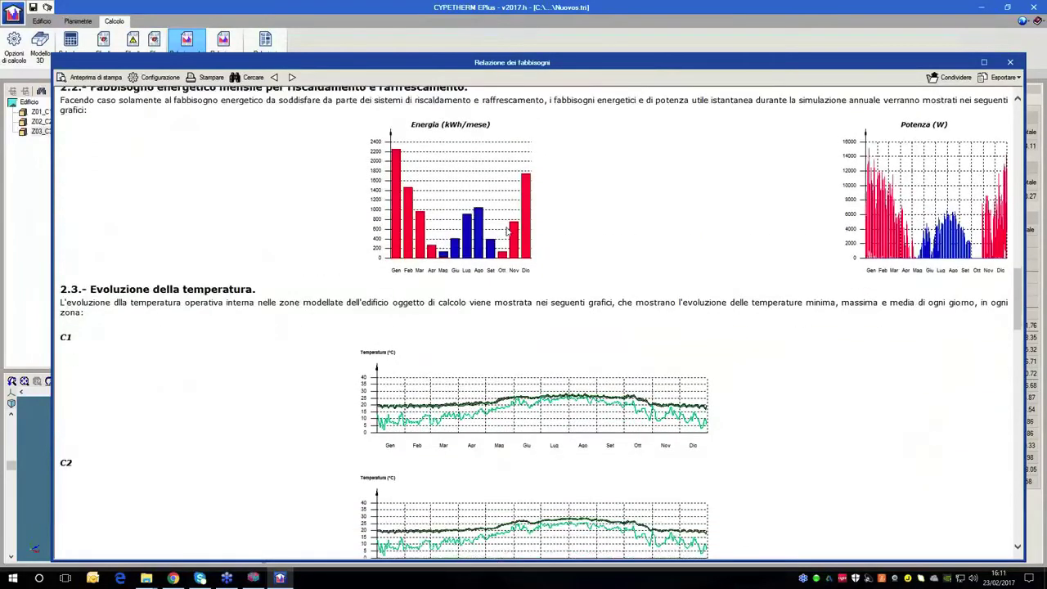
scroll(507, 232, down, 5)
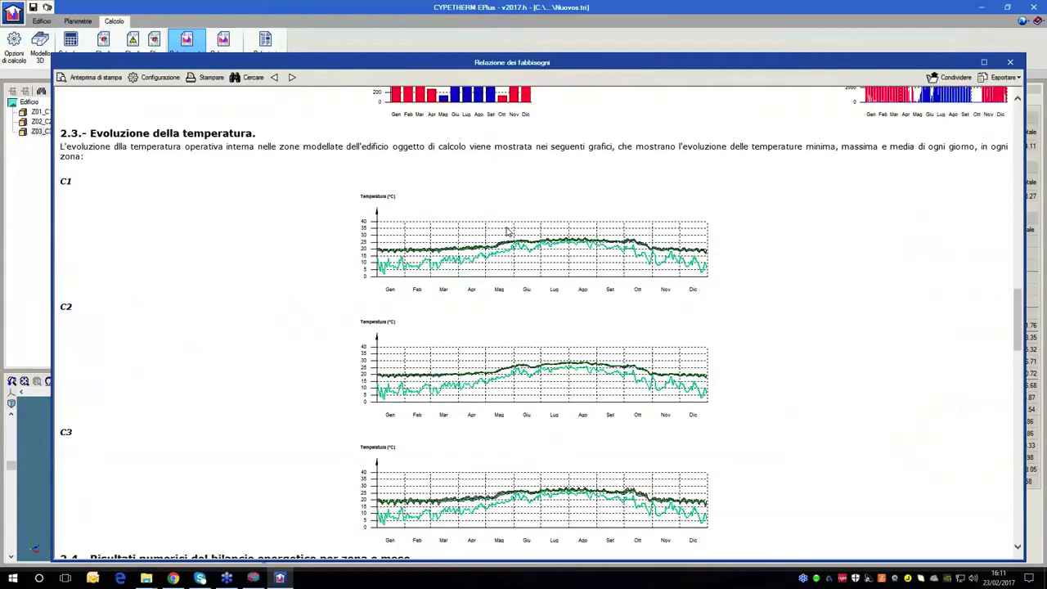
scroll(506, 233, down, 2)
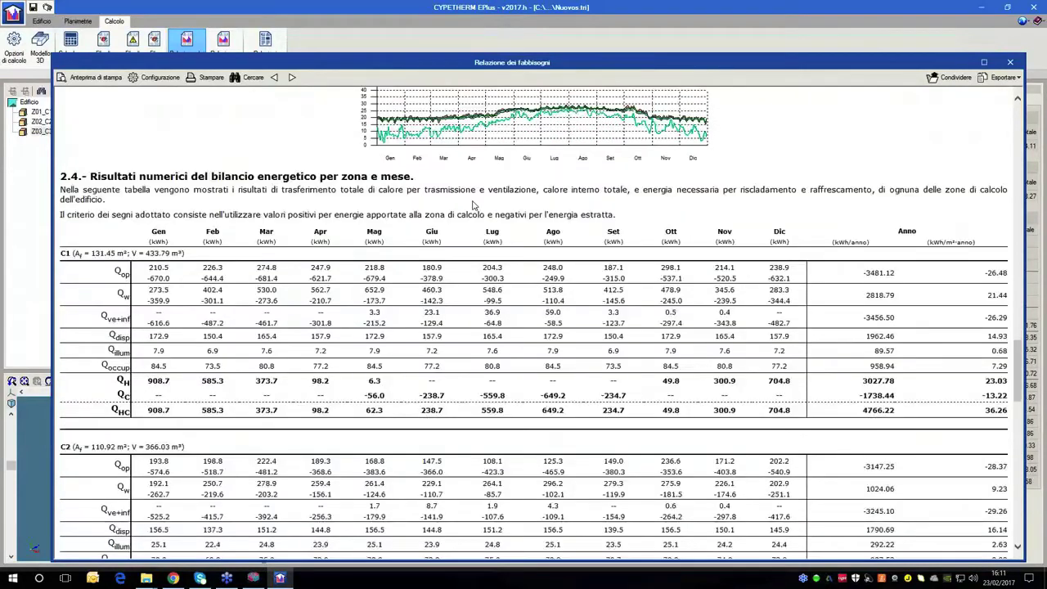
scroll(331, 150, up, 4)
scroll(286, 360, down, 3)
scroll(474, 346, down, 4)
scroll(485, 345, down, 8)
scroll(484, 344, down, 4)
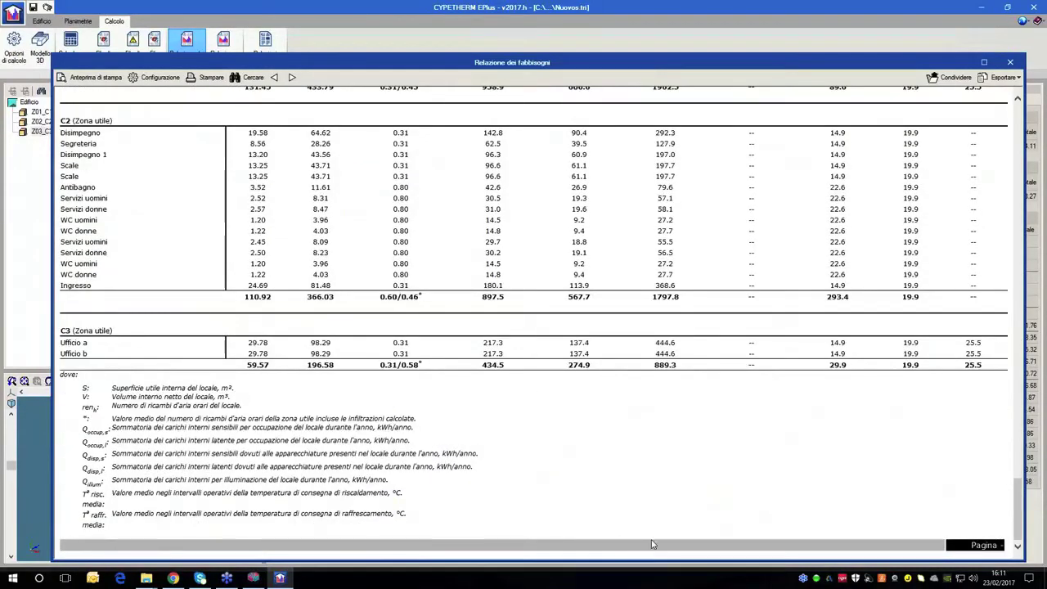
scroll(483, 389, up, 2)
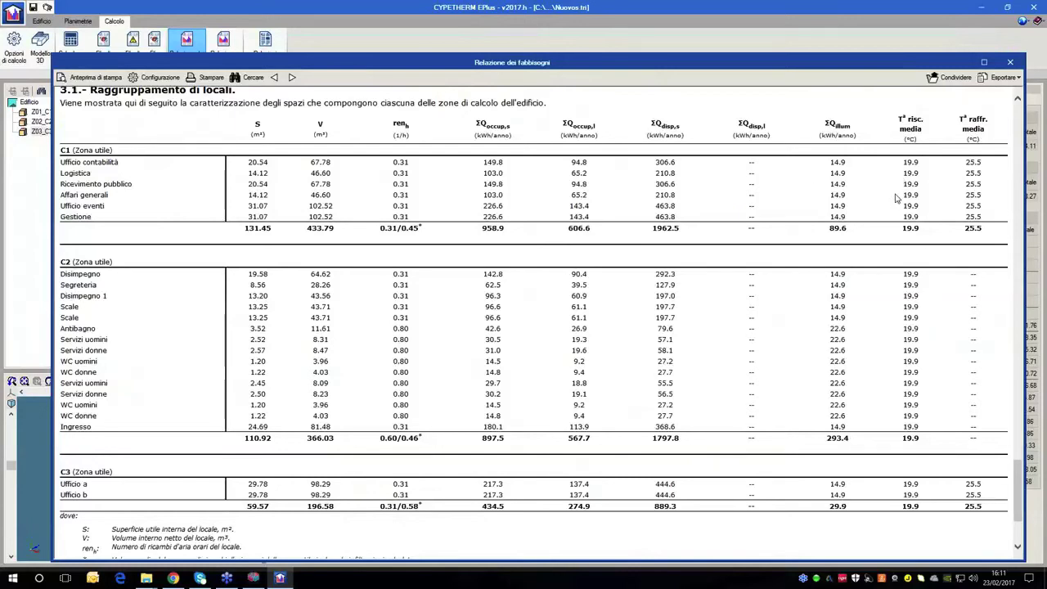
click(1013, 64)
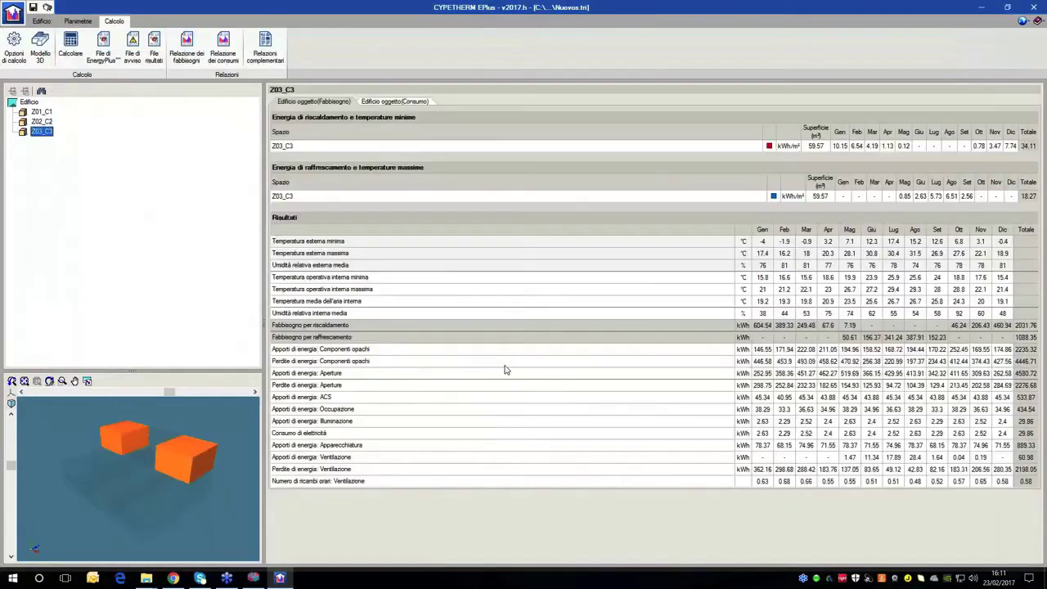
- Open the energy consumption report, examine the monthly results, ACS demand and primary energy conversion factors, and close it
click(224, 57)
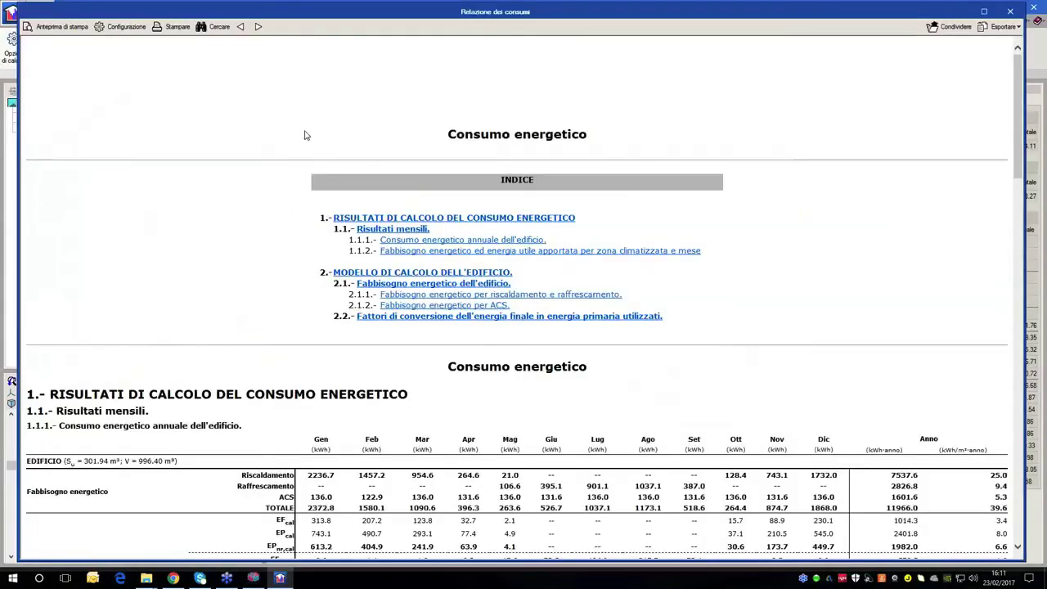
scroll(300, 140, down, 5)
scroll(295, 144, down, 20)
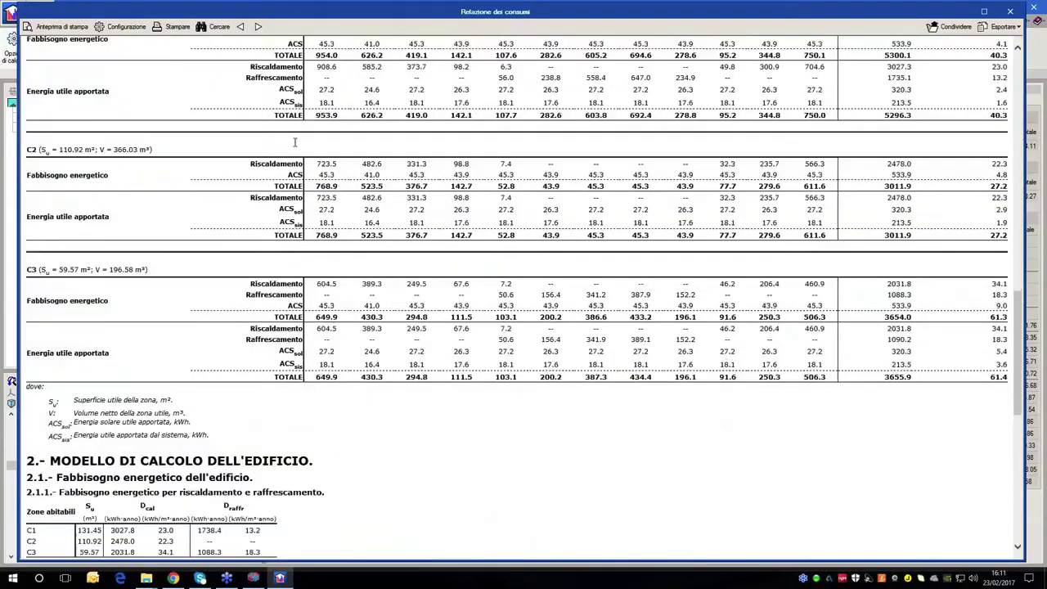
scroll(294, 143, down, 2)
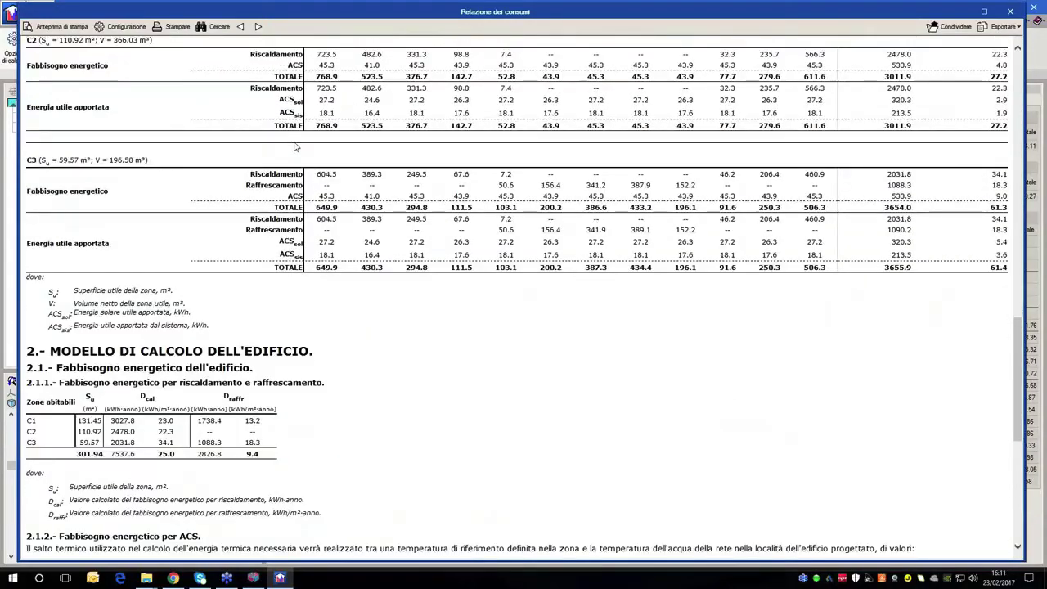
scroll(297, 147, down, 6)
scroll(296, 146, down, 2)
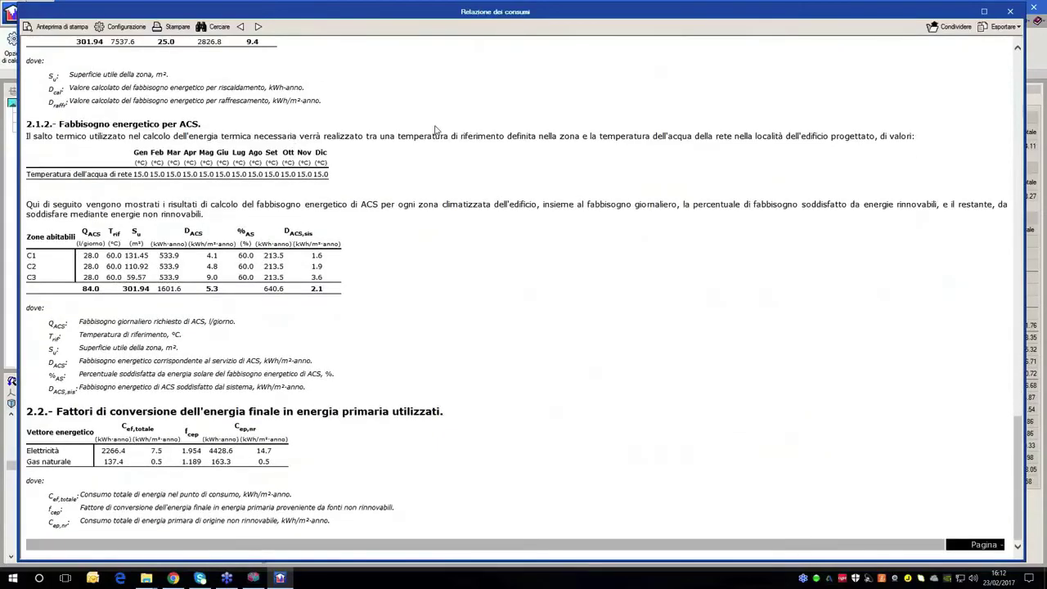
scroll(436, 130, up, 20)
scroll(452, 177, up, 4)
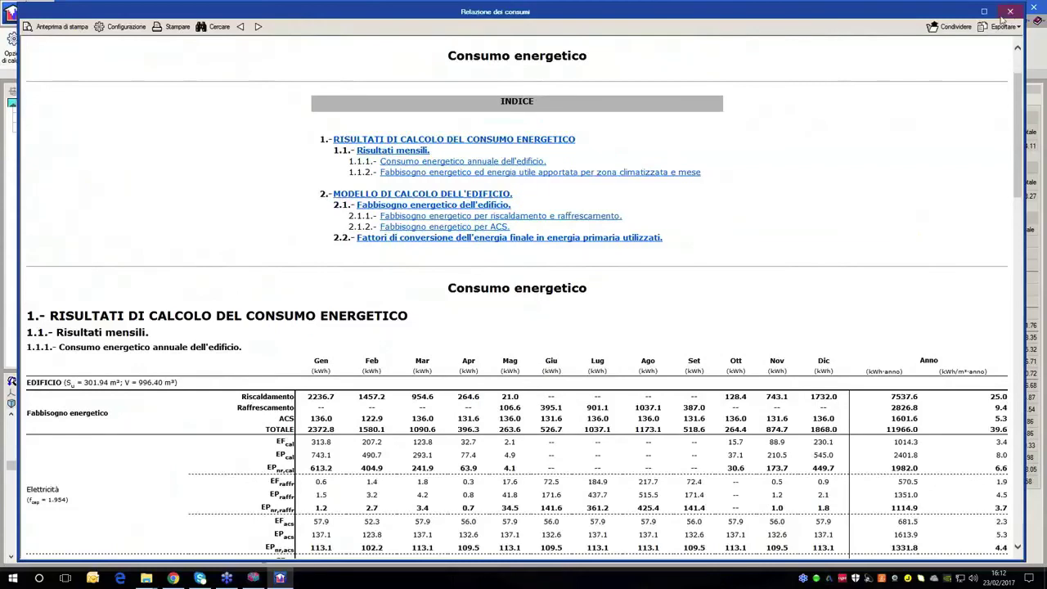
click(1009, 15)
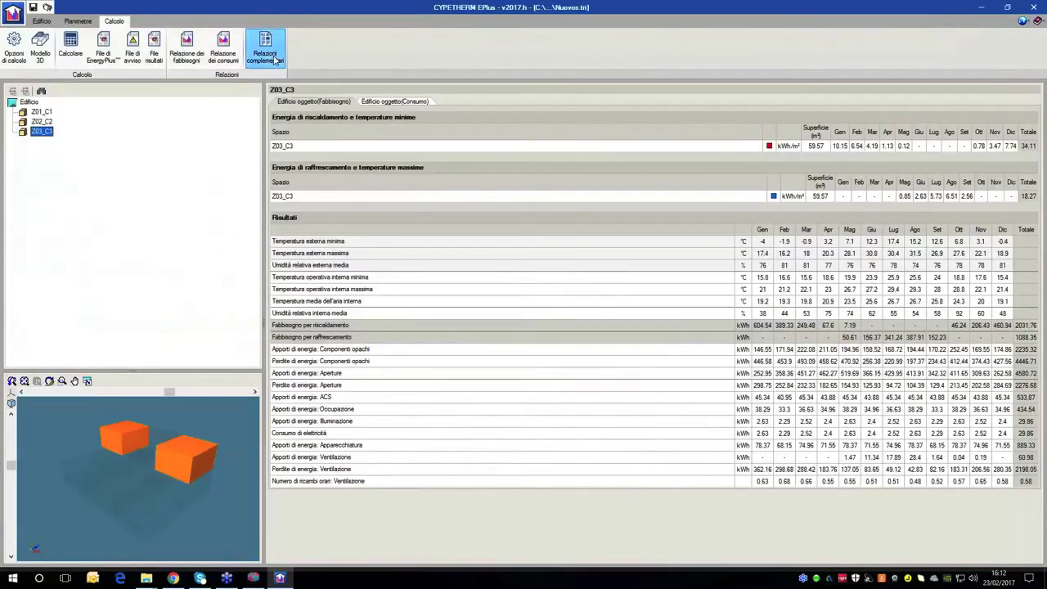